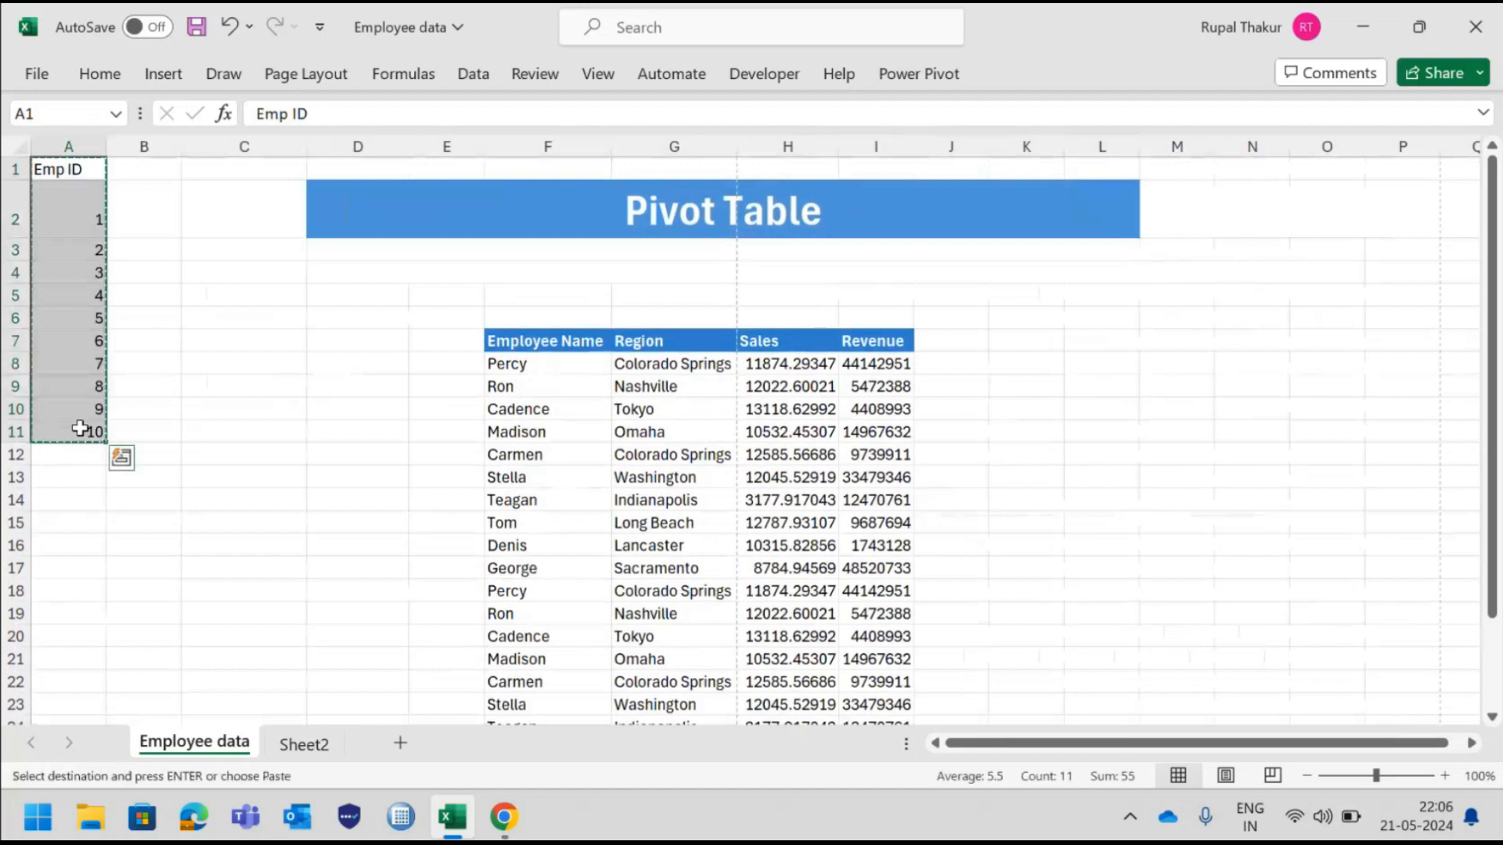
Move the cut Emp ID column beside the Employee Name column, starting at cell E7.
{"action": "left_click", "coordinate": [438, 339]}
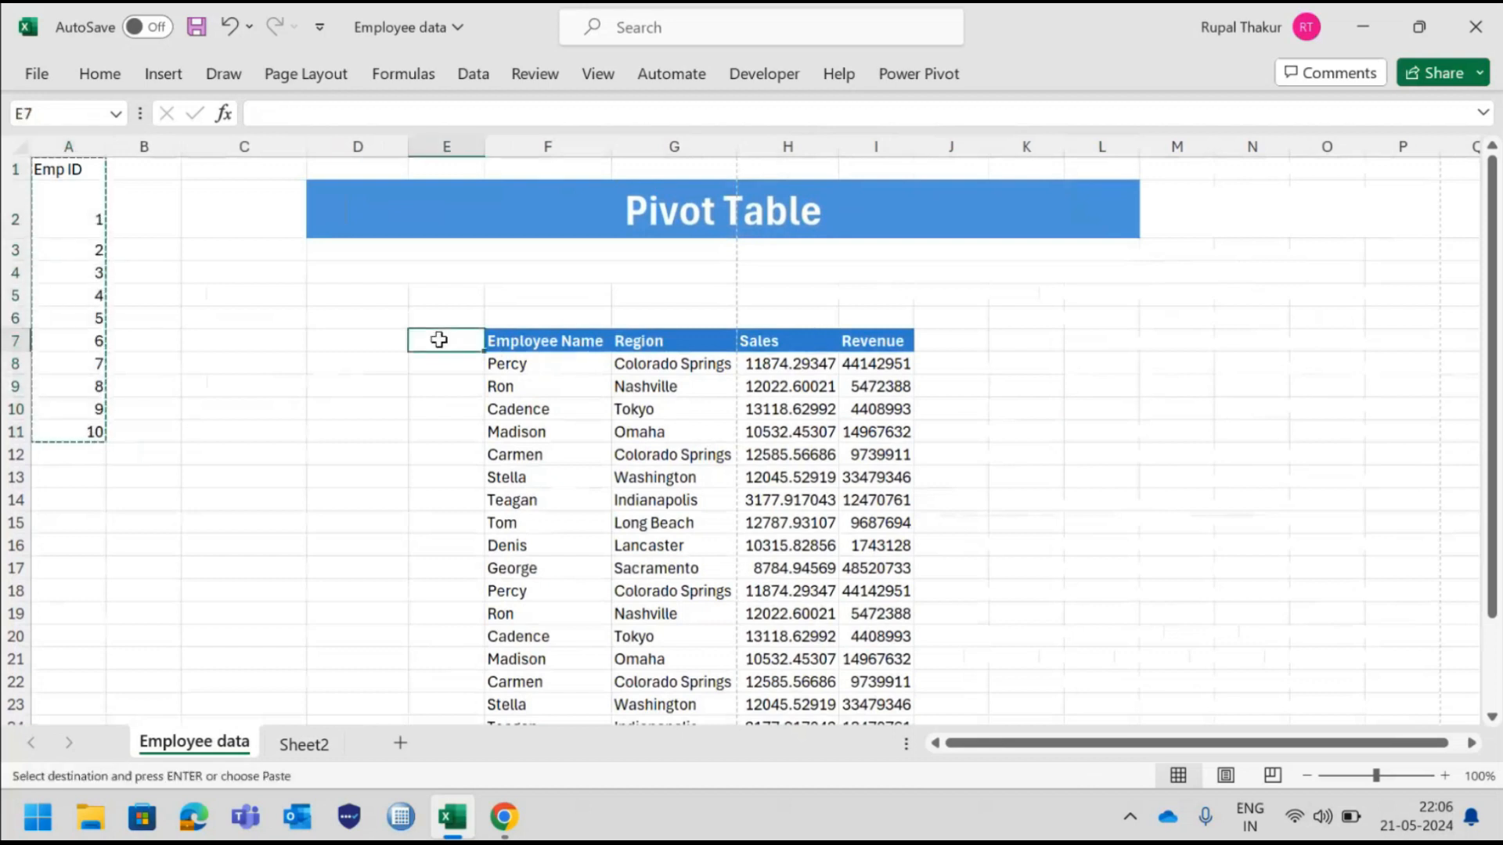
{"action": "key", "text": "ctrl+v"}
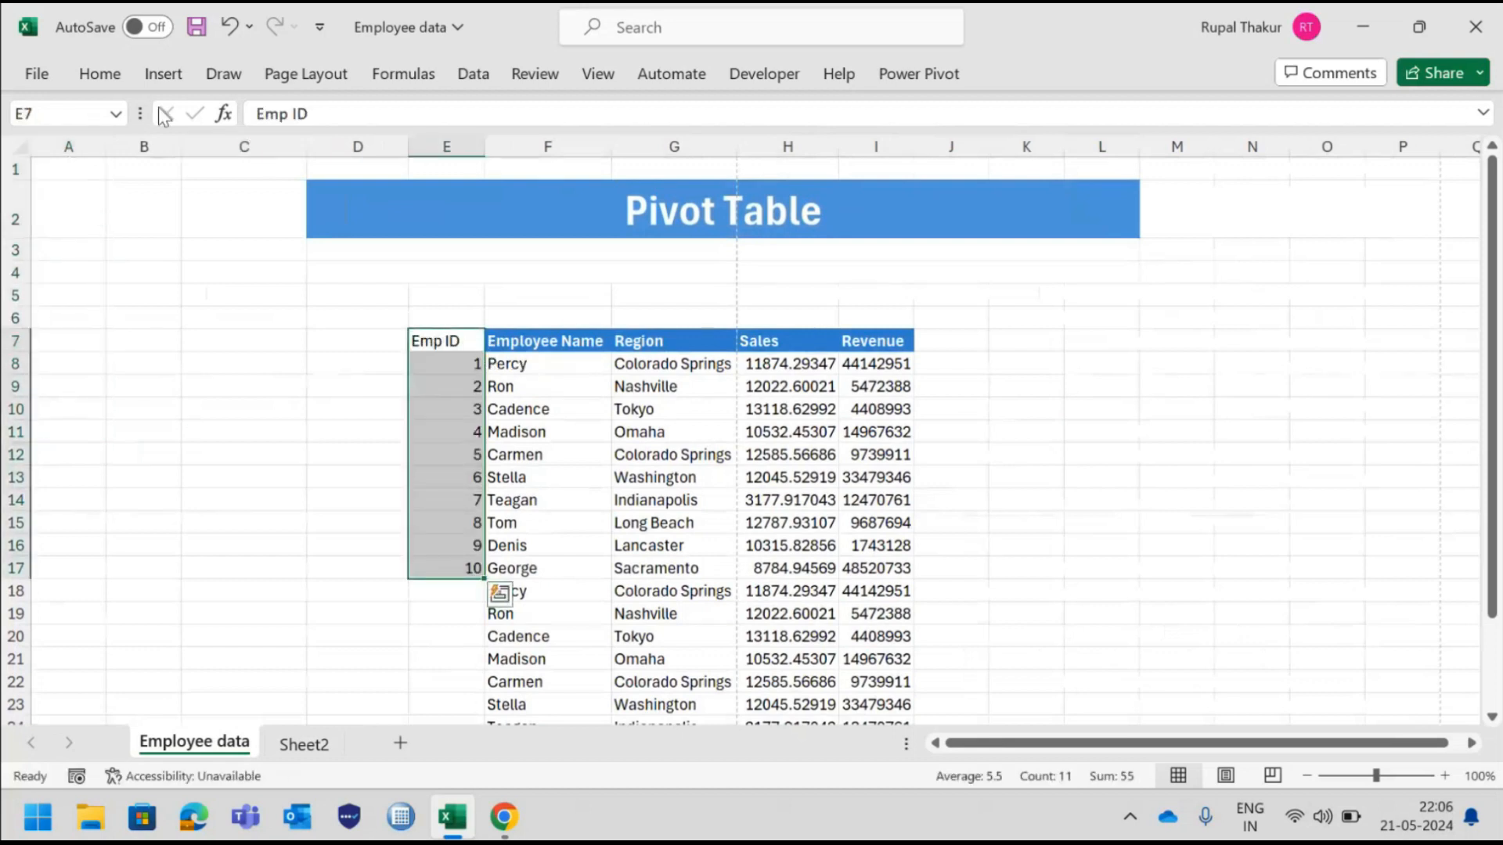
{"action": "left_click", "coordinate": [100, 75]}
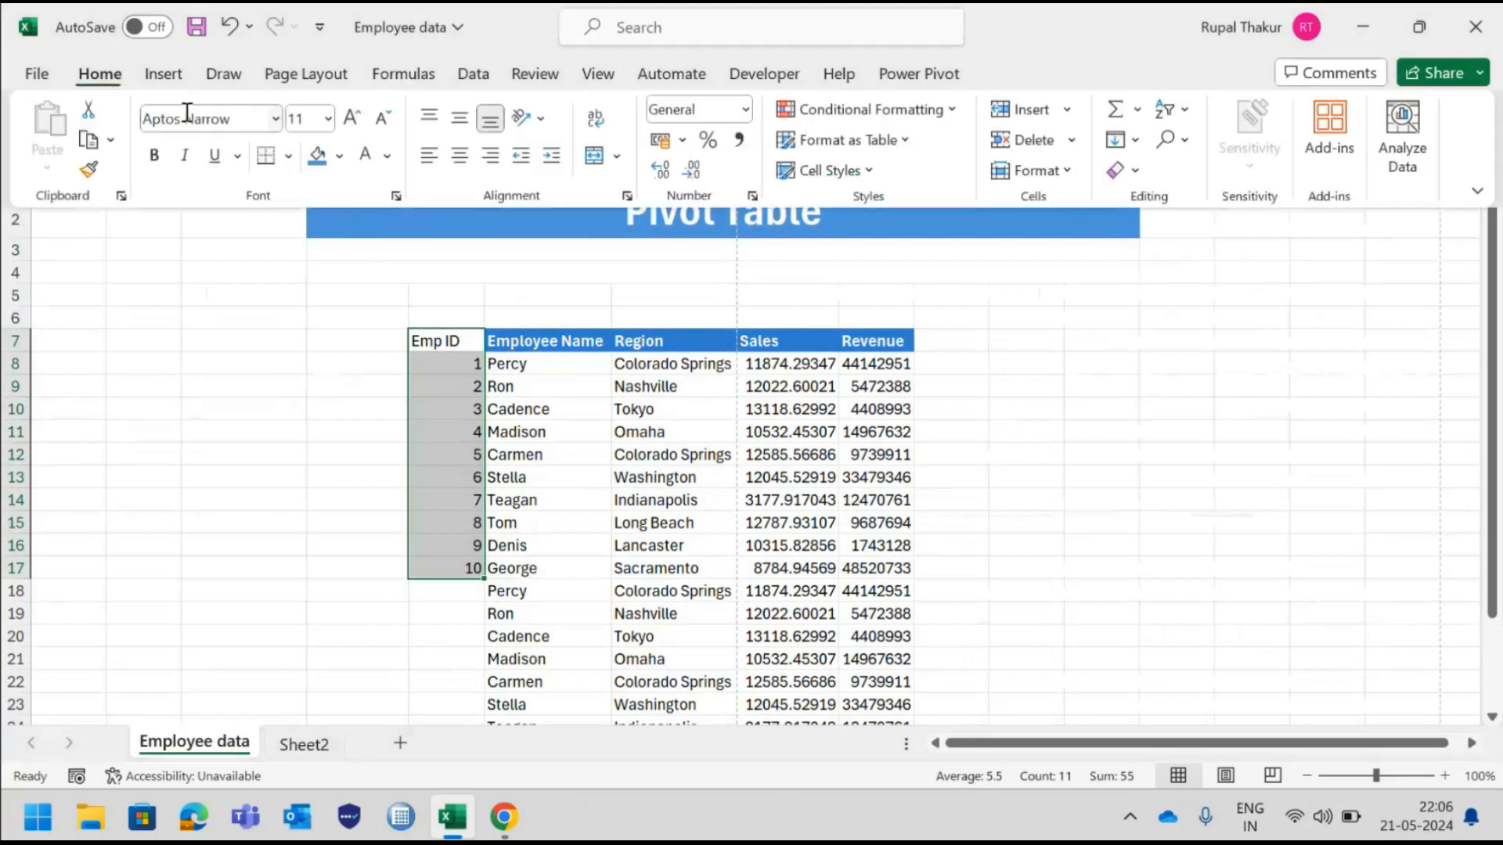
{"action": "left_click", "coordinate": [315, 166]}
{"action": "key", "text": "ctrl+z"}
Format the Emp ID header in cell E7 with a blue fill and bold white text to match the other headers.
{"action": "left_click", "coordinate": [453, 337]}
{"action": "left_click", "coordinate": [453, 337]}
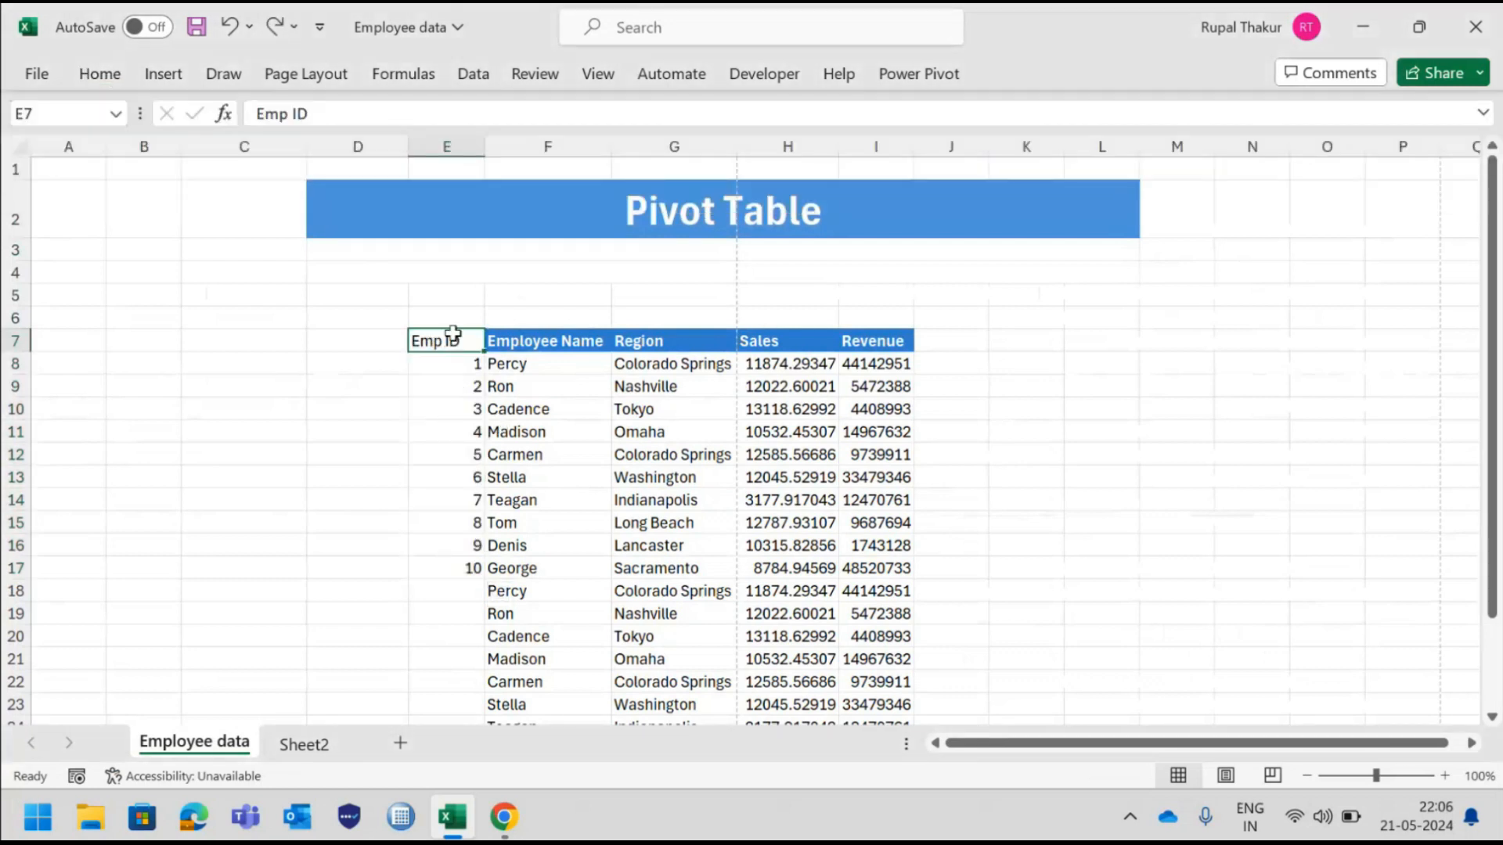
{"action": "left_click", "coordinate": [111, 84]}
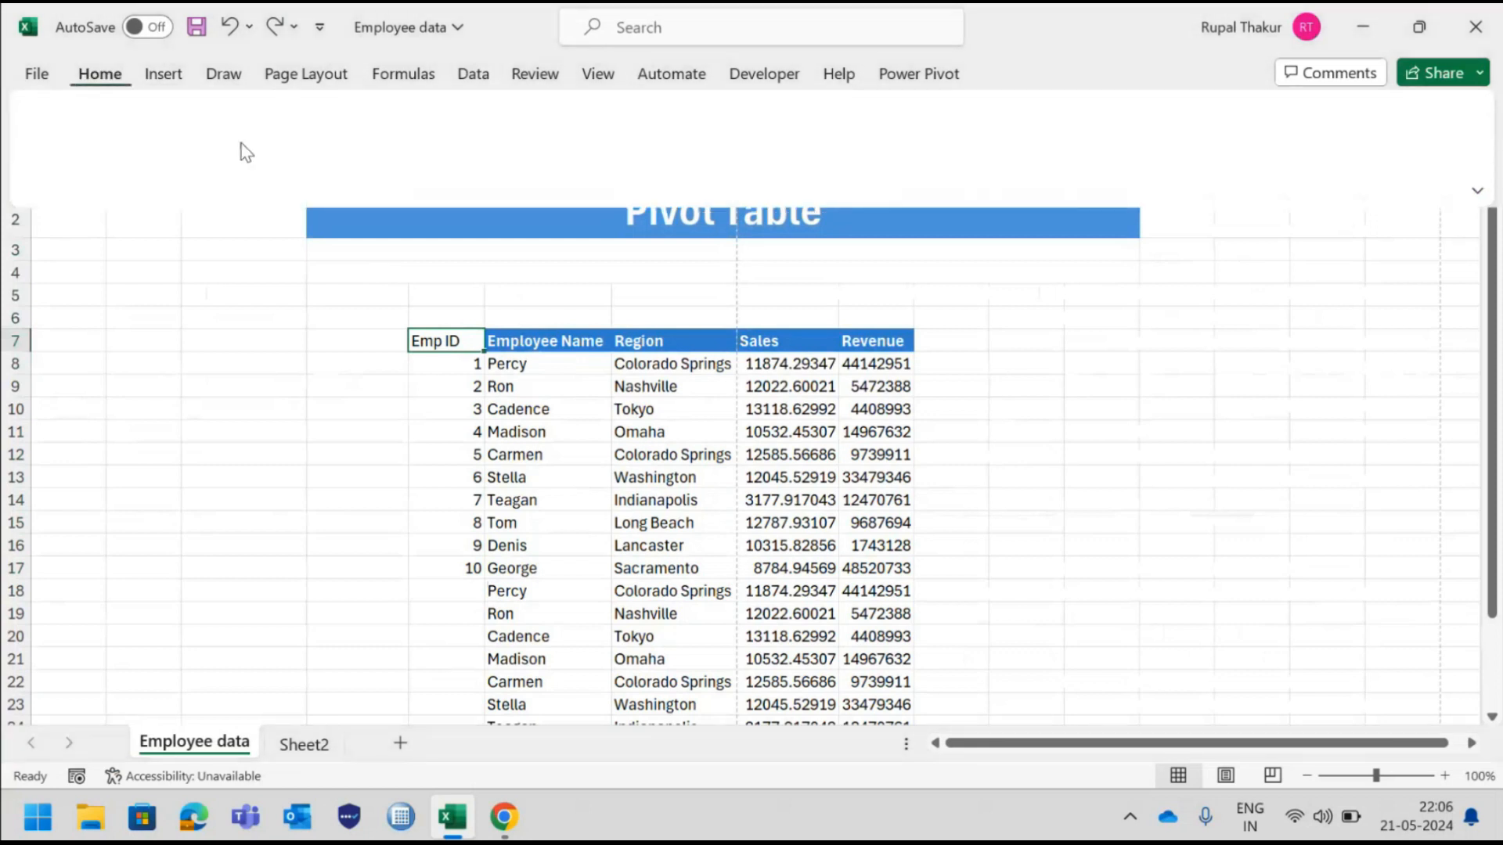
{"action": "left_click", "coordinate": [313, 166]}
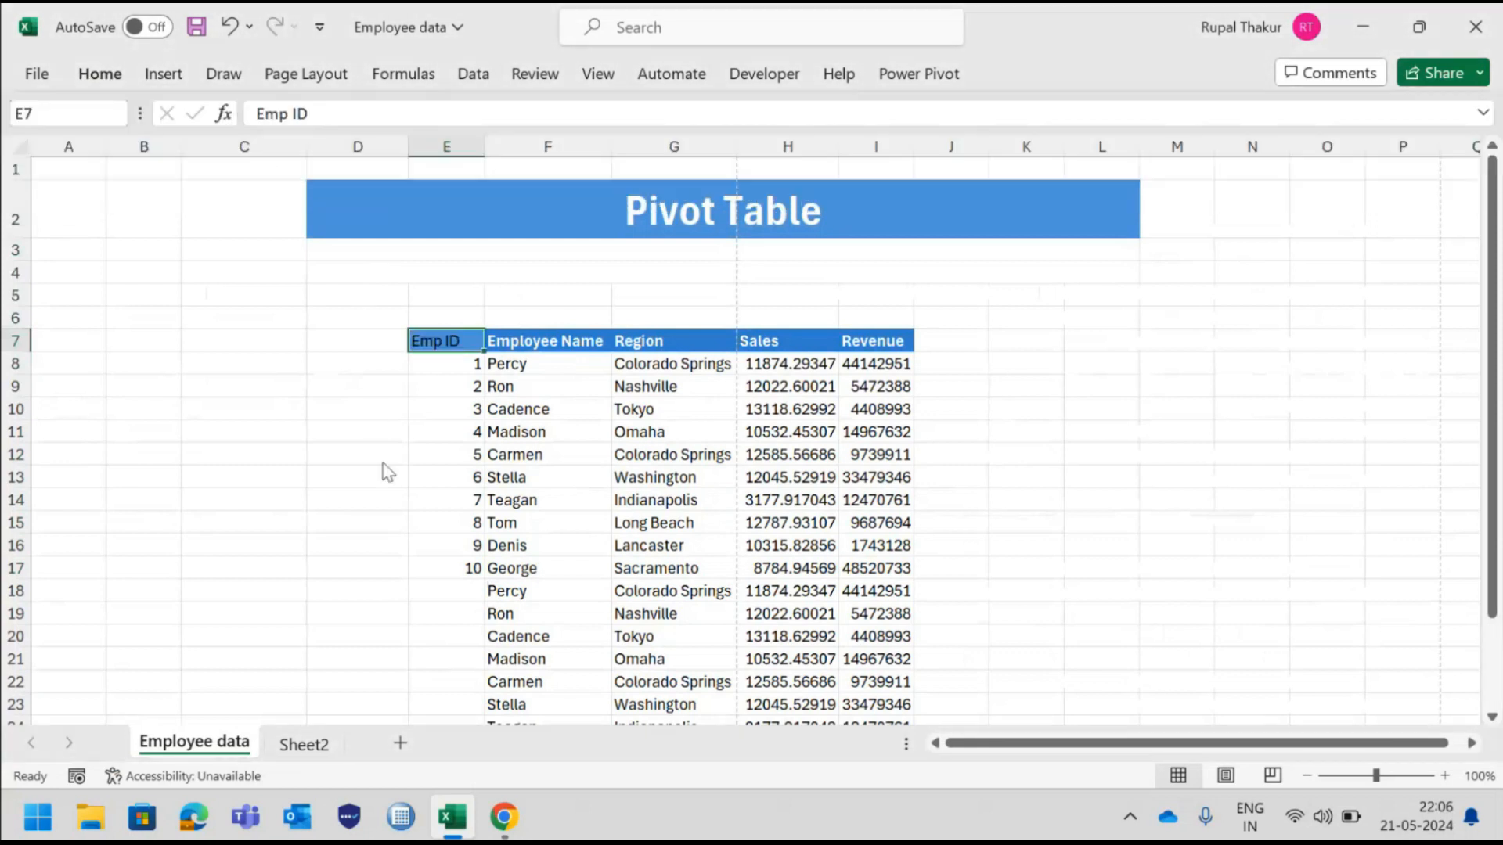
{"action": "left_click", "coordinate": [109, 73]}
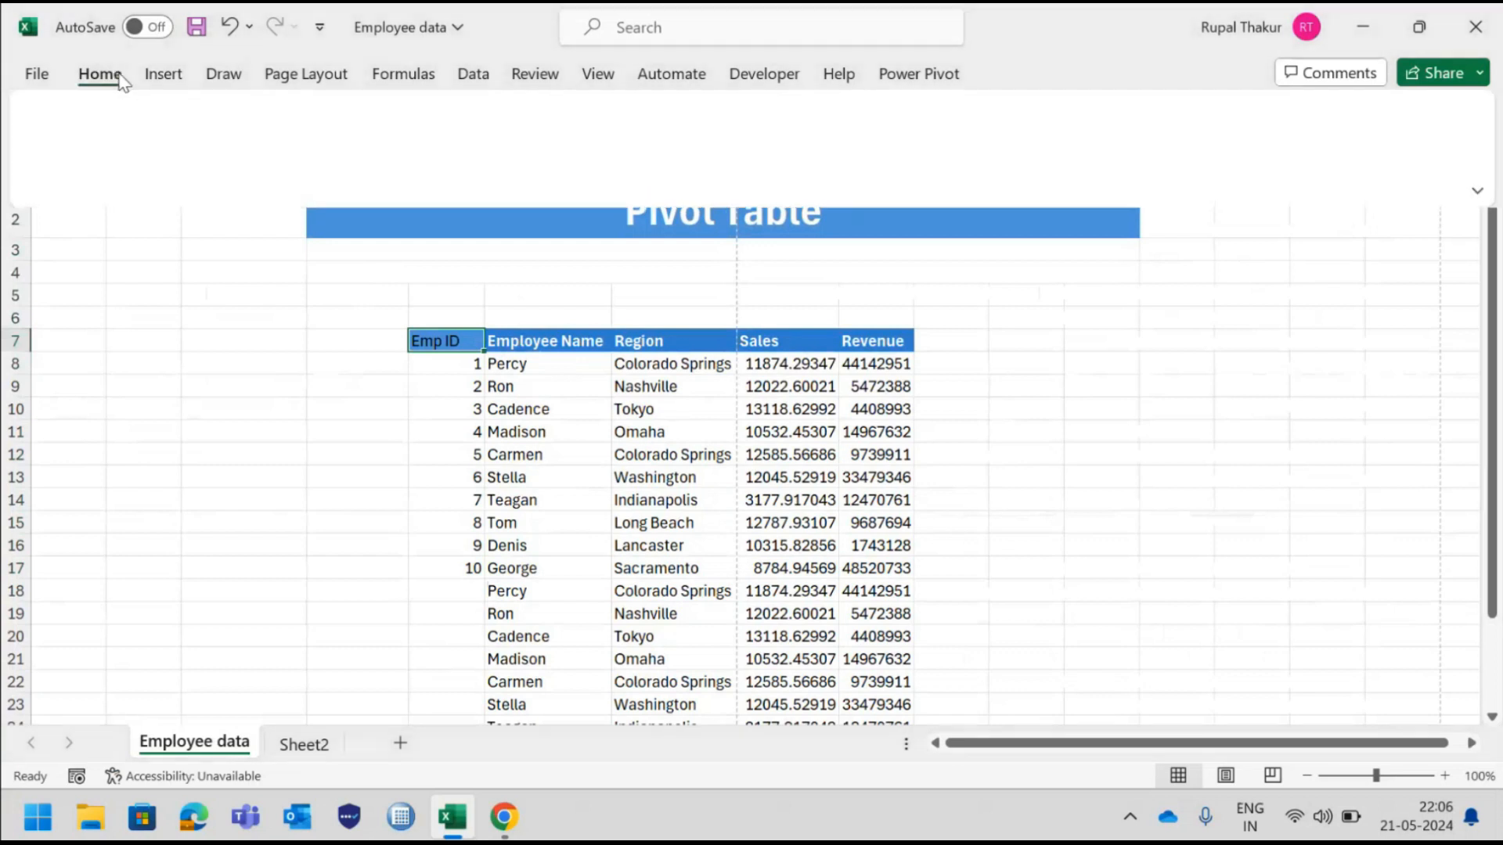
{"action": "left_click", "coordinate": [387, 155]}
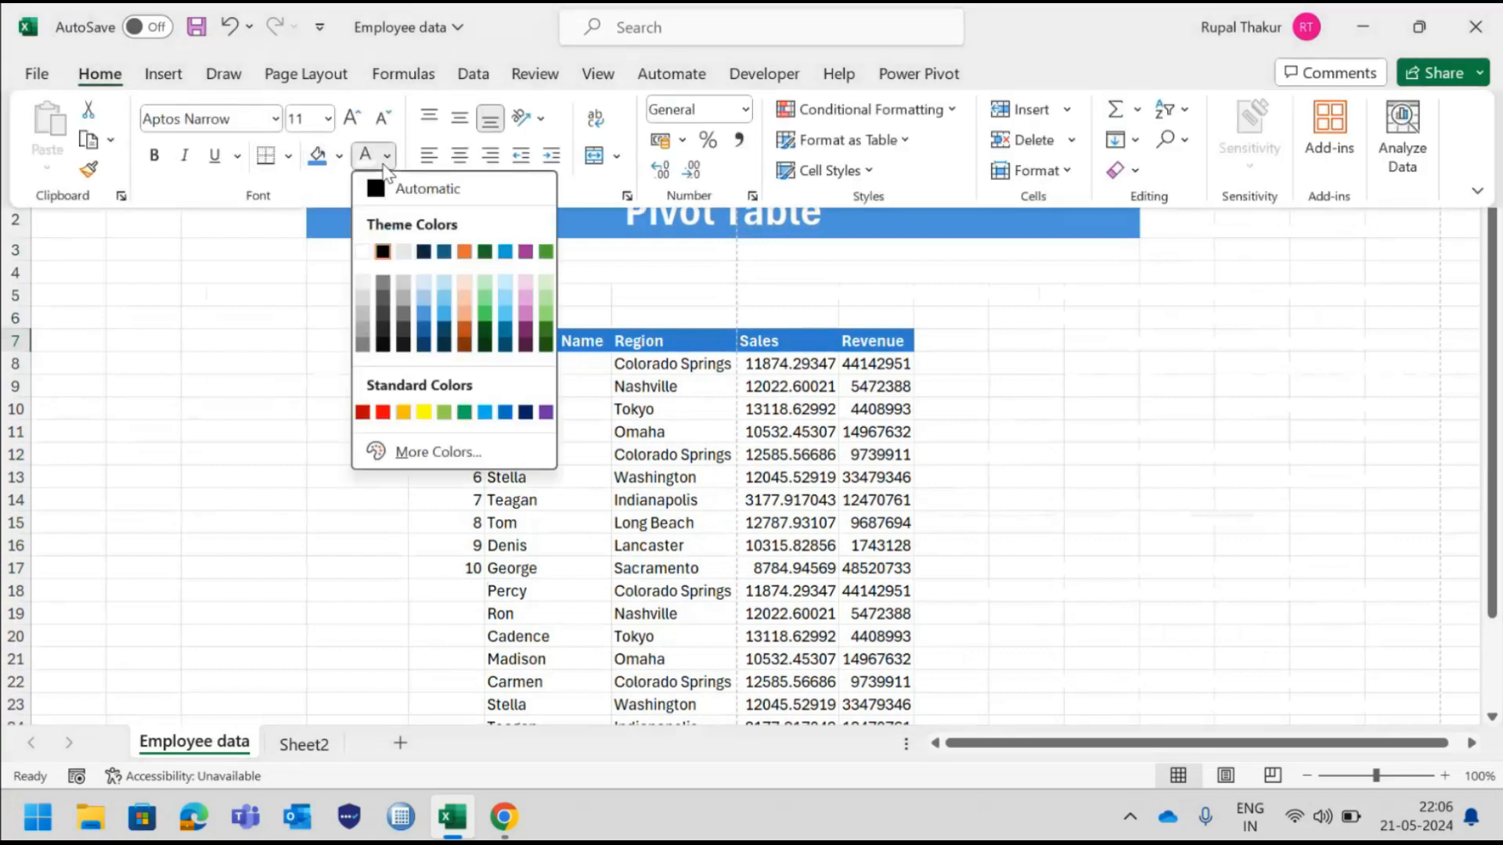
{"action": "left_click", "coordinate": [357, 255]}
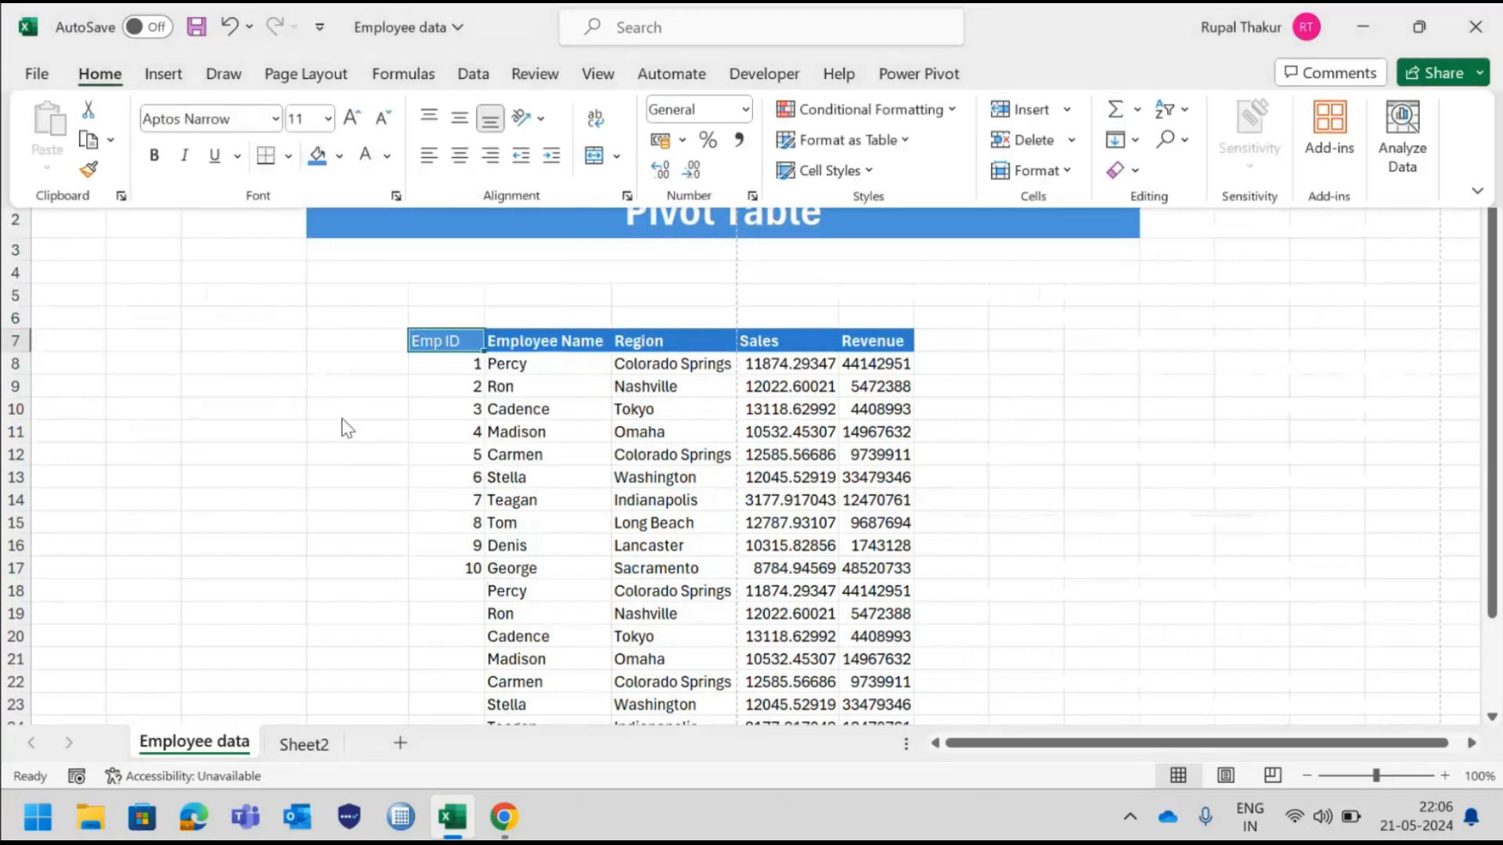
{"action": "left_click", "coordinate": [154, 156]}
{"action": "left_click", "coordinate": [458, 343]}
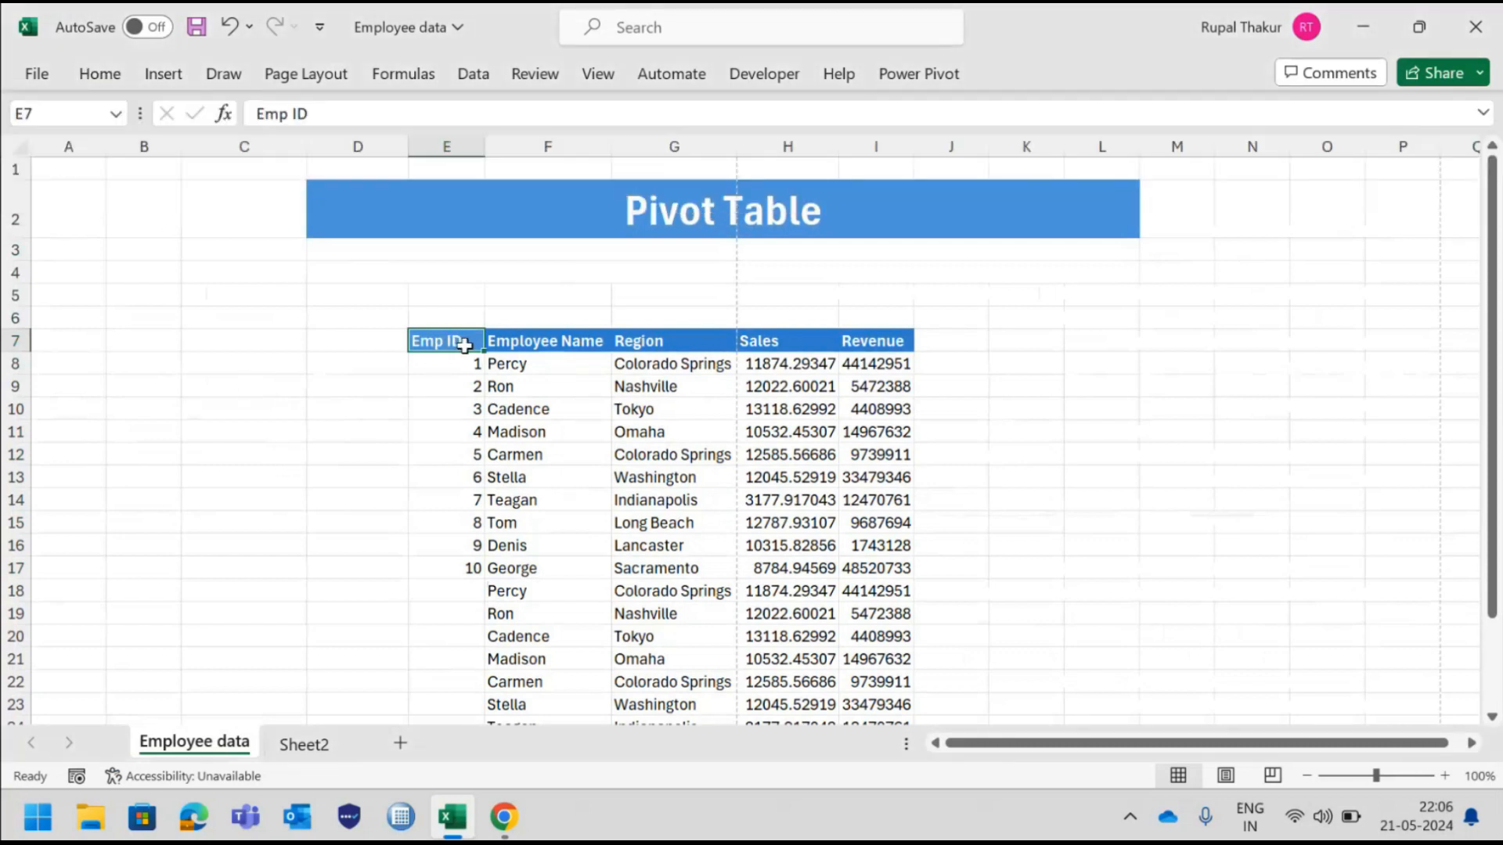
Extend the Emp ID number series from row 17 down to row 27, ending at 20.
{"action": "left_click", "coordinate": [456, 566]}
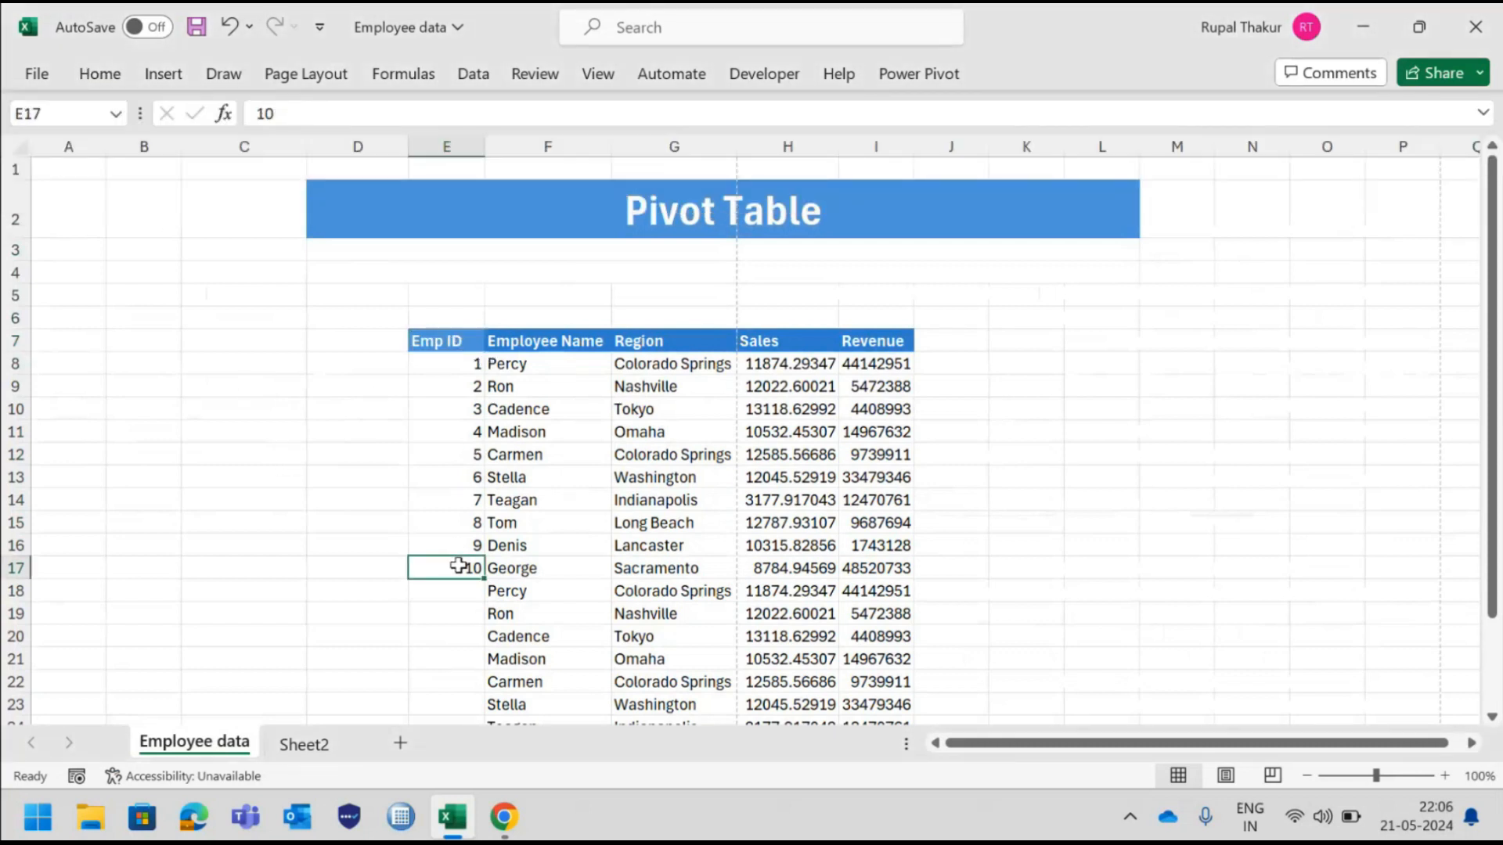
{"action": "scroll", "coordinate": [457, 563], "scroll_direction": "down", "scroll_amount": 1}
{"action": "left_click_drag", "start_coordinate": [422, 291], "coordinate": [470, 642]}
{"action": "left_click", "coordinate": [364, 576]}
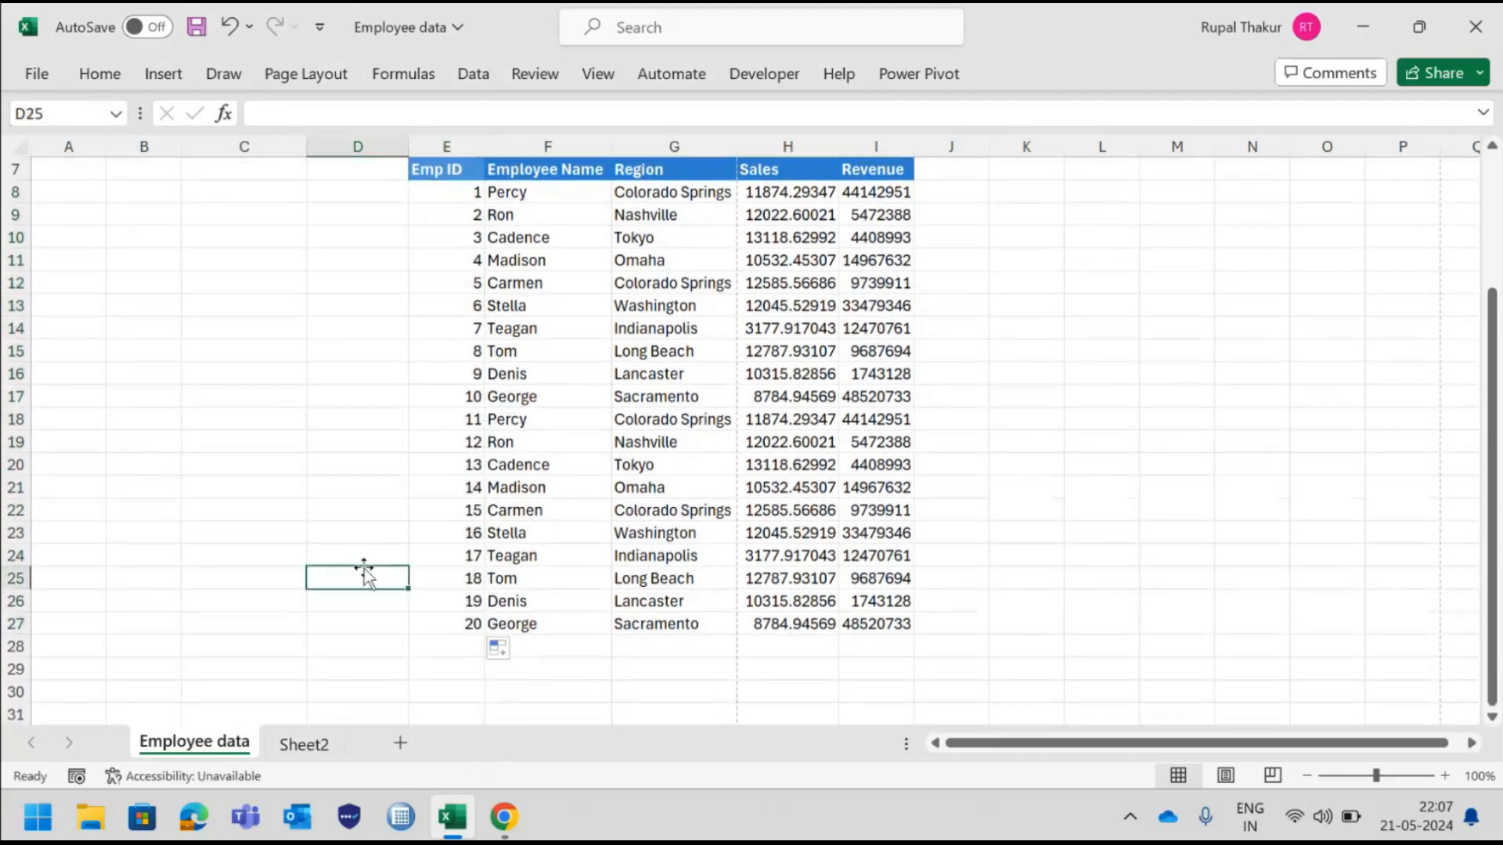
Review the employee data table from its headers to its last row.
{"action": "scroll", "coordinate": [918, 533], "scroll_direction": "up", "scroll_amount": 2}
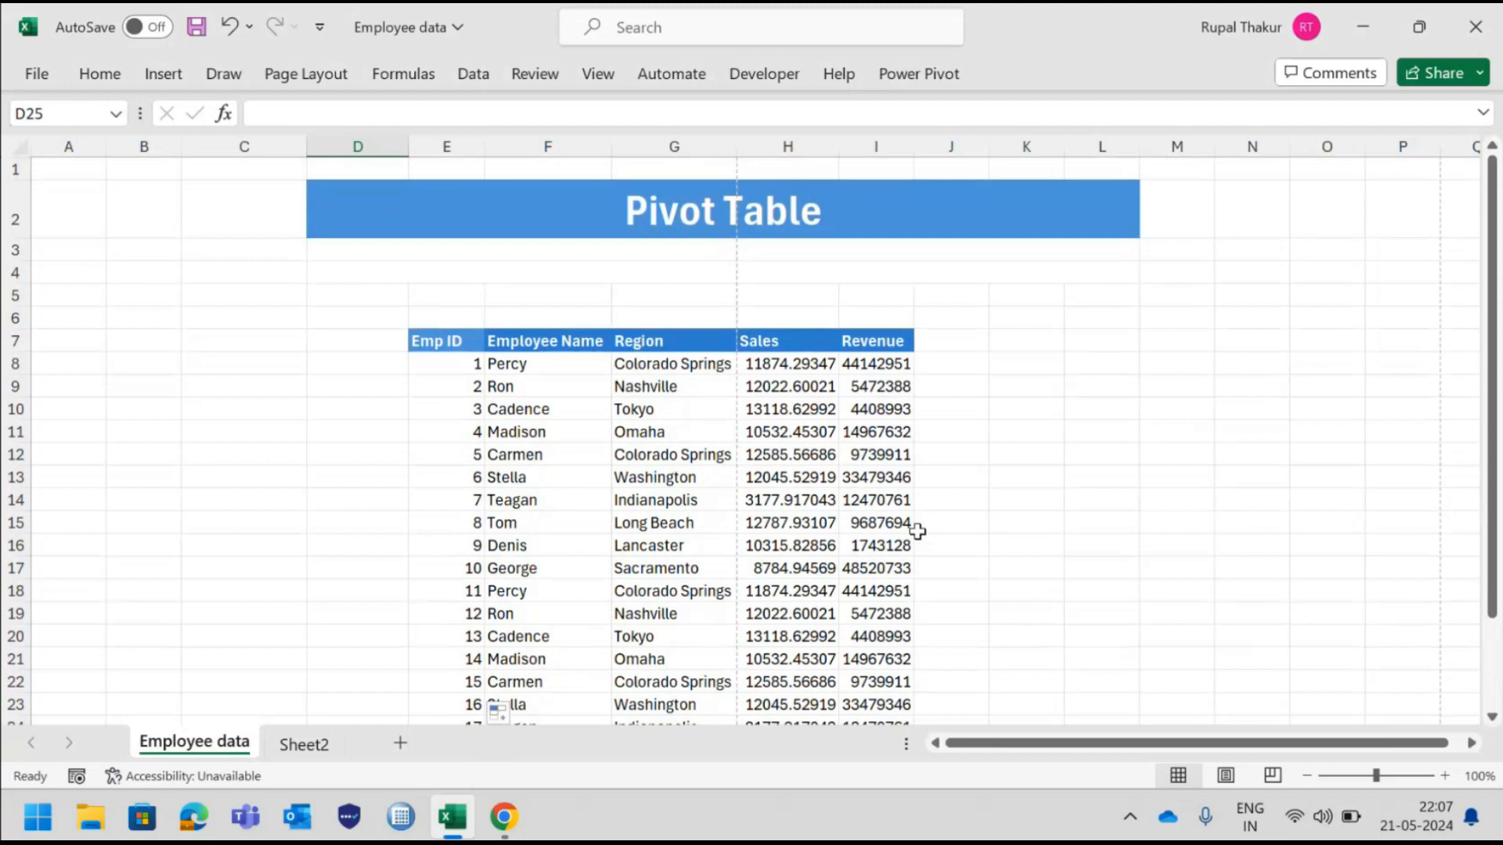
{"action": "scroll", "coordinate": [917, 532], "scroll_direction": "down", "scroll_amount": 1}
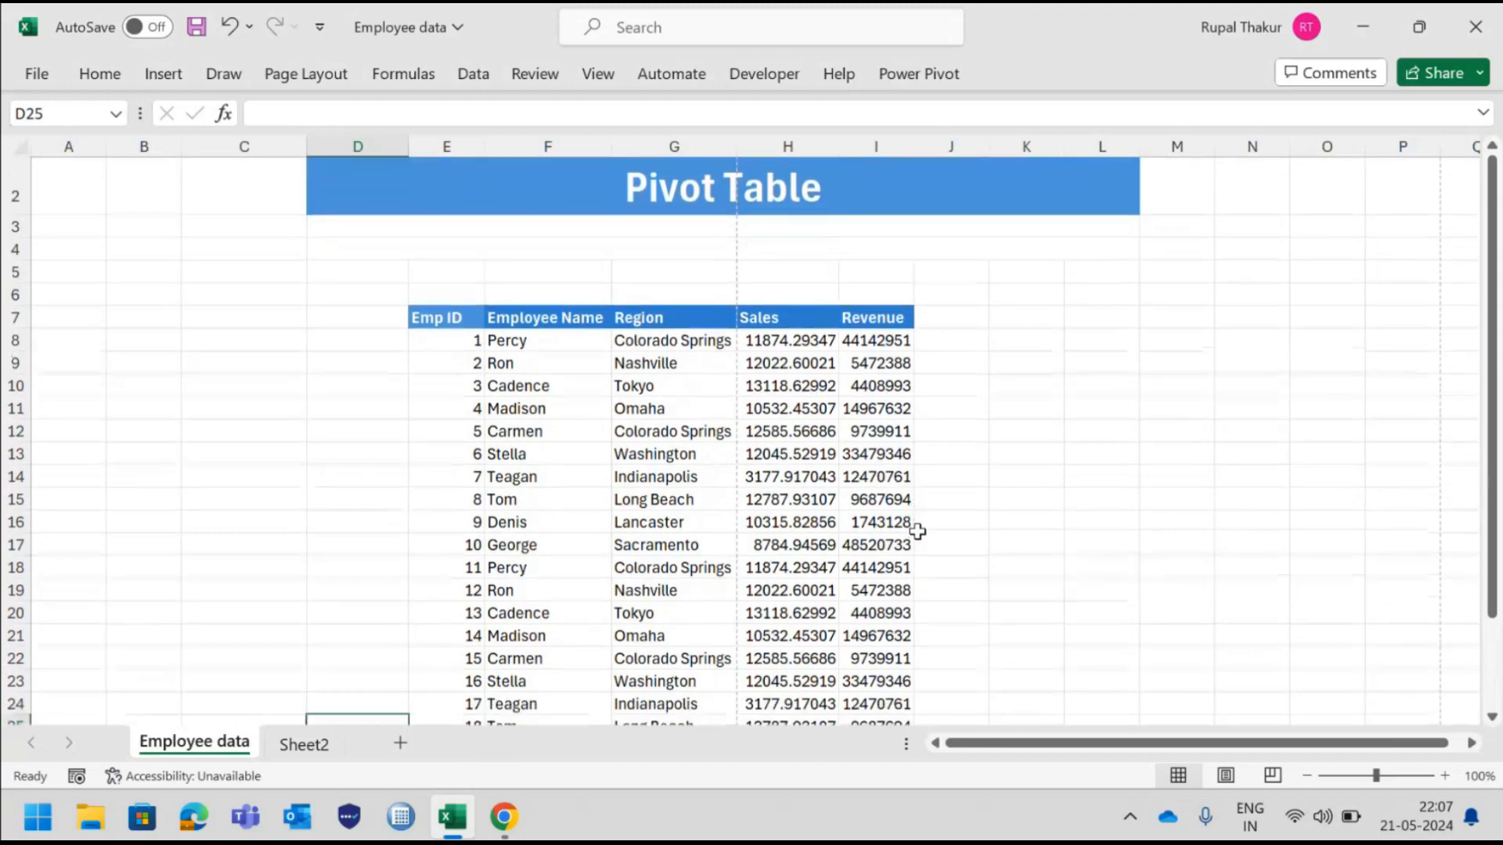
{"action": "scroll", "coordinate": [917, 531], "scroll_direction": "down", "scroll_amount": 1}
{"action": "scroll", "coordinate": [918, 532], "scroll_direction": "down", "scroll_amount": 1}
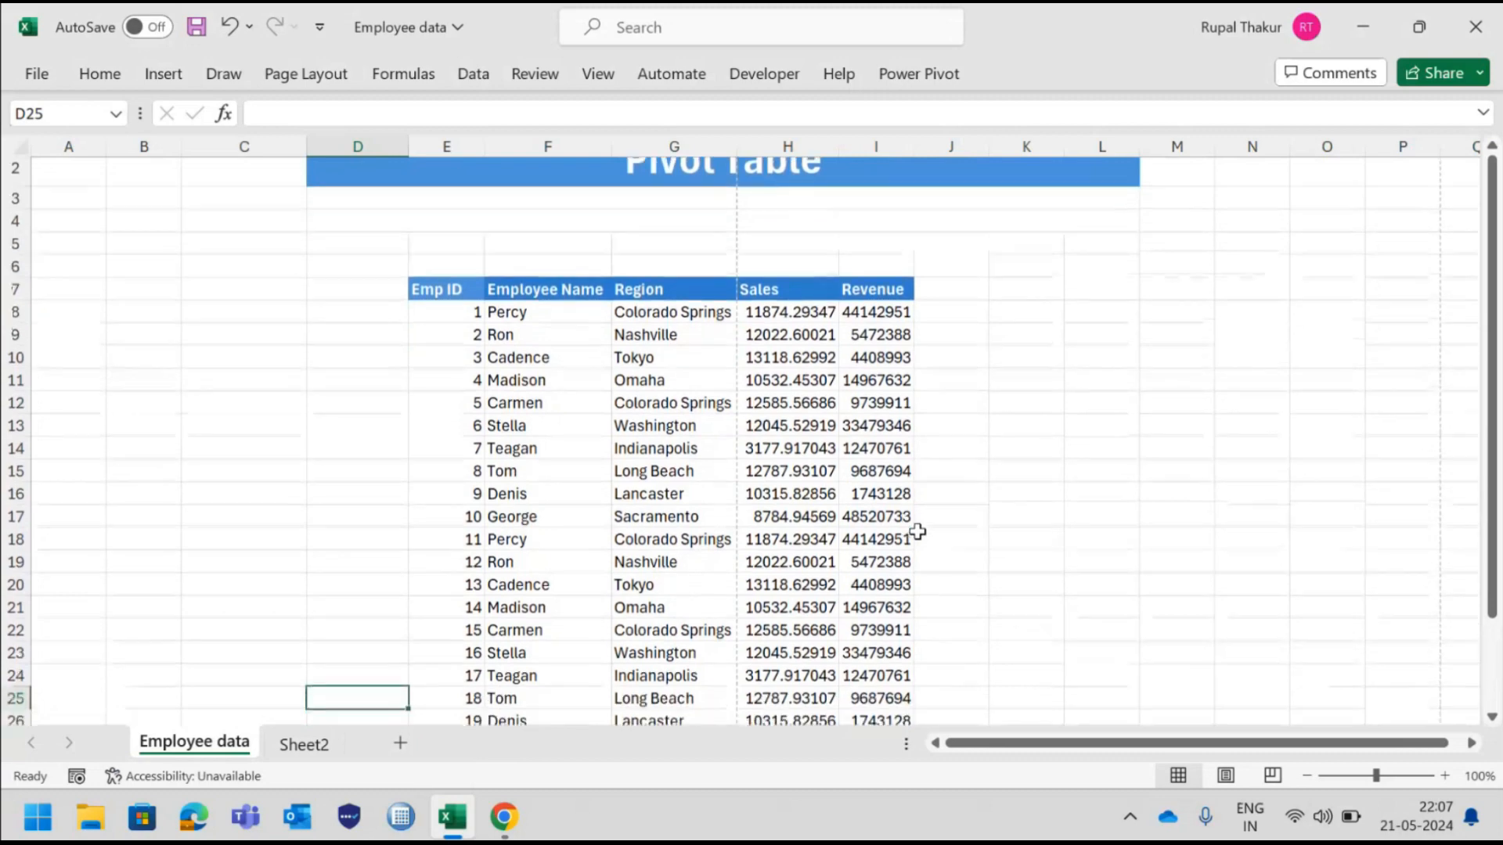
{"action": "scroll", "coordinate": [917, 531], "scroll_direction": "down", "scroll_amount": 3}
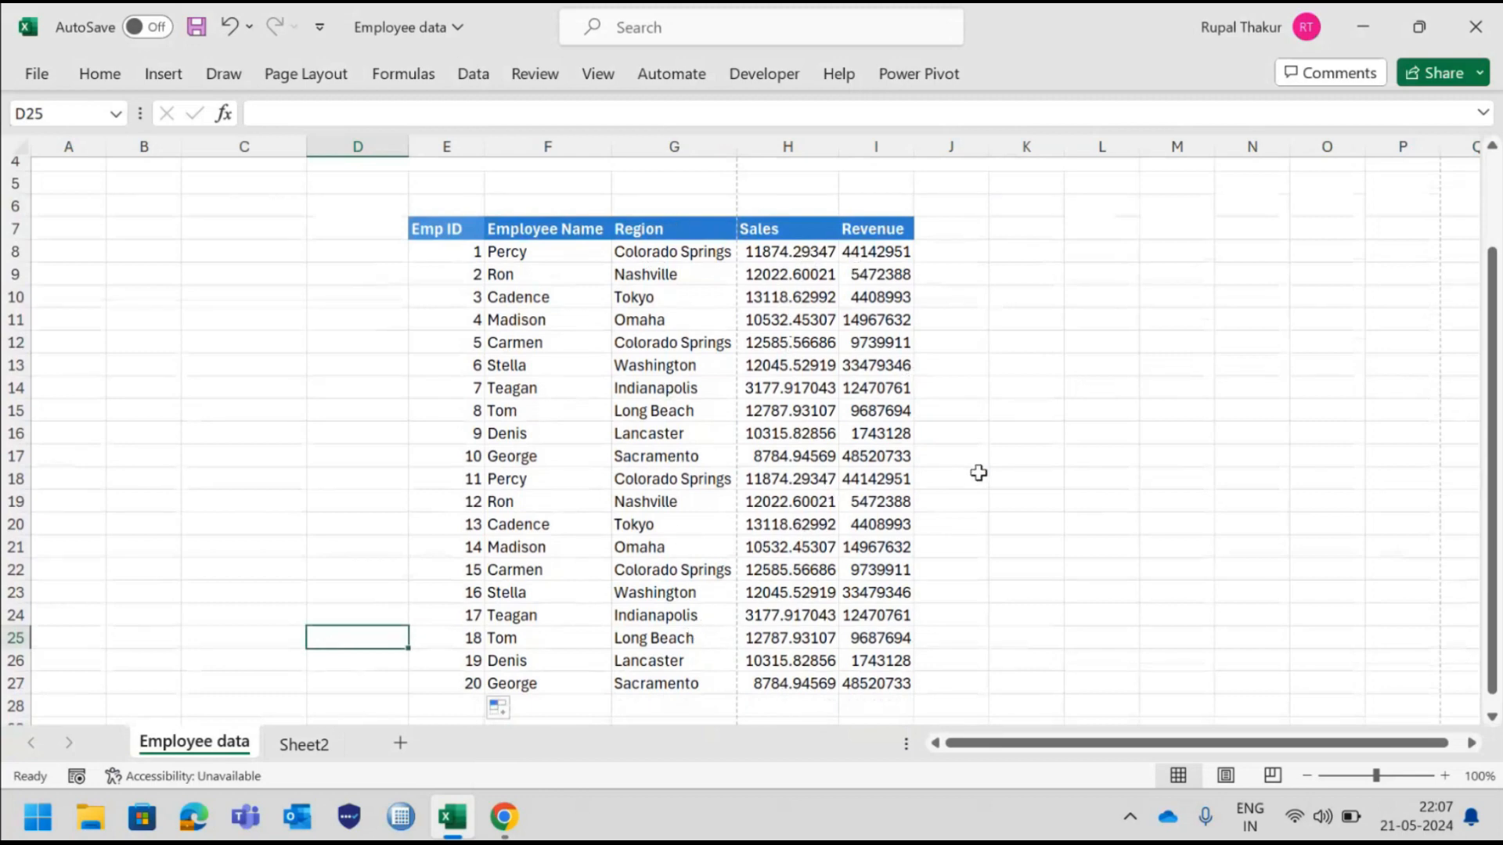
{"action": "scroll", "coordinate": [978, 473], "scroll_direction": "up", "scroll_amount": 2}
{"action": "scroll", "coordinate": [978, 473], "scroll_direction": "up", "scroll_amount": 1}
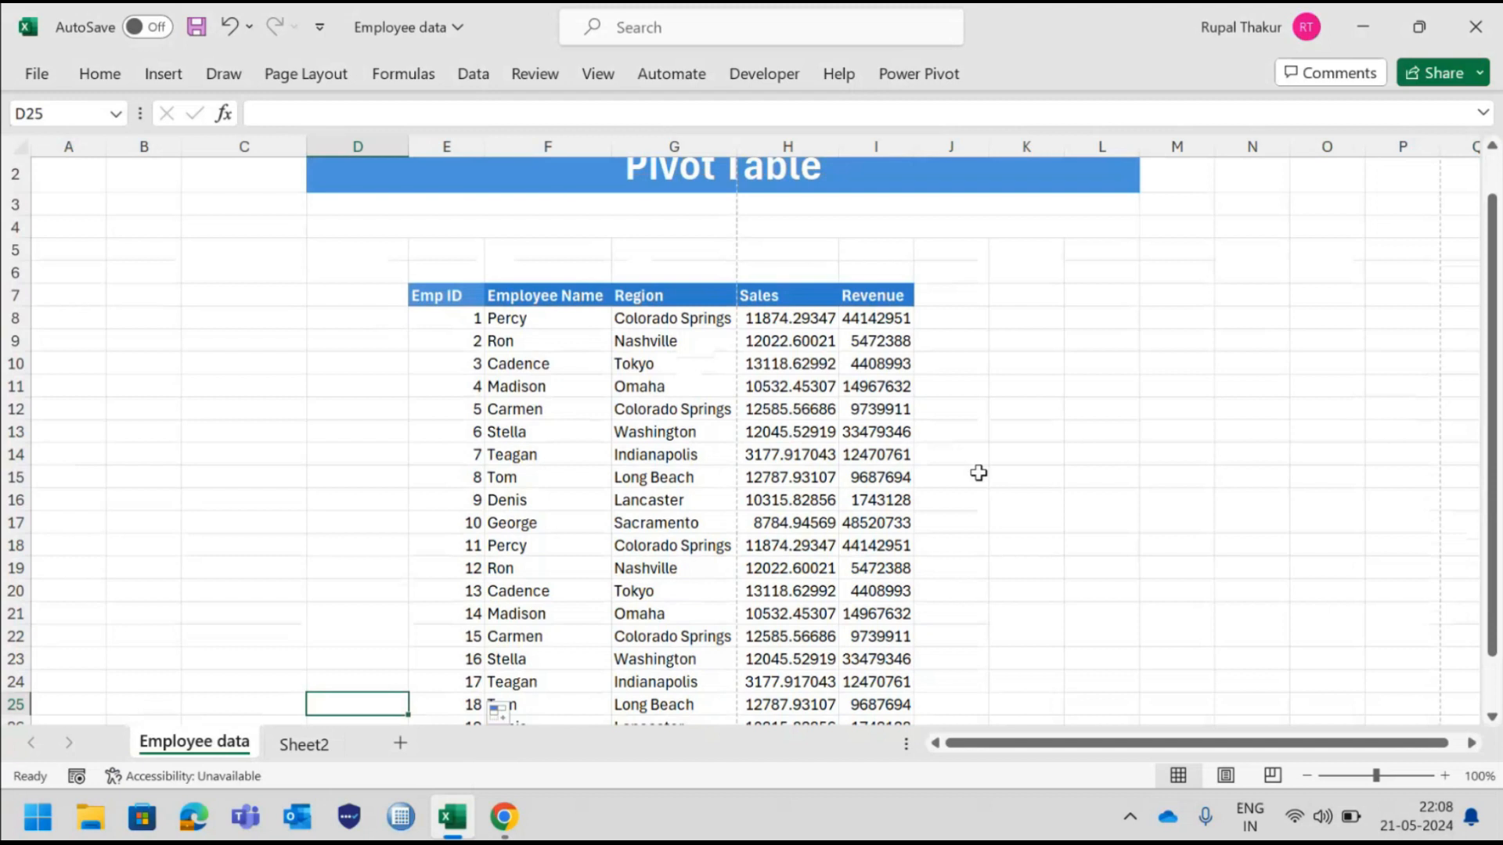
{"action": "scroll", "coordinate": [907, 465], "scroll_direction": "down", "scroll_amount": 1}
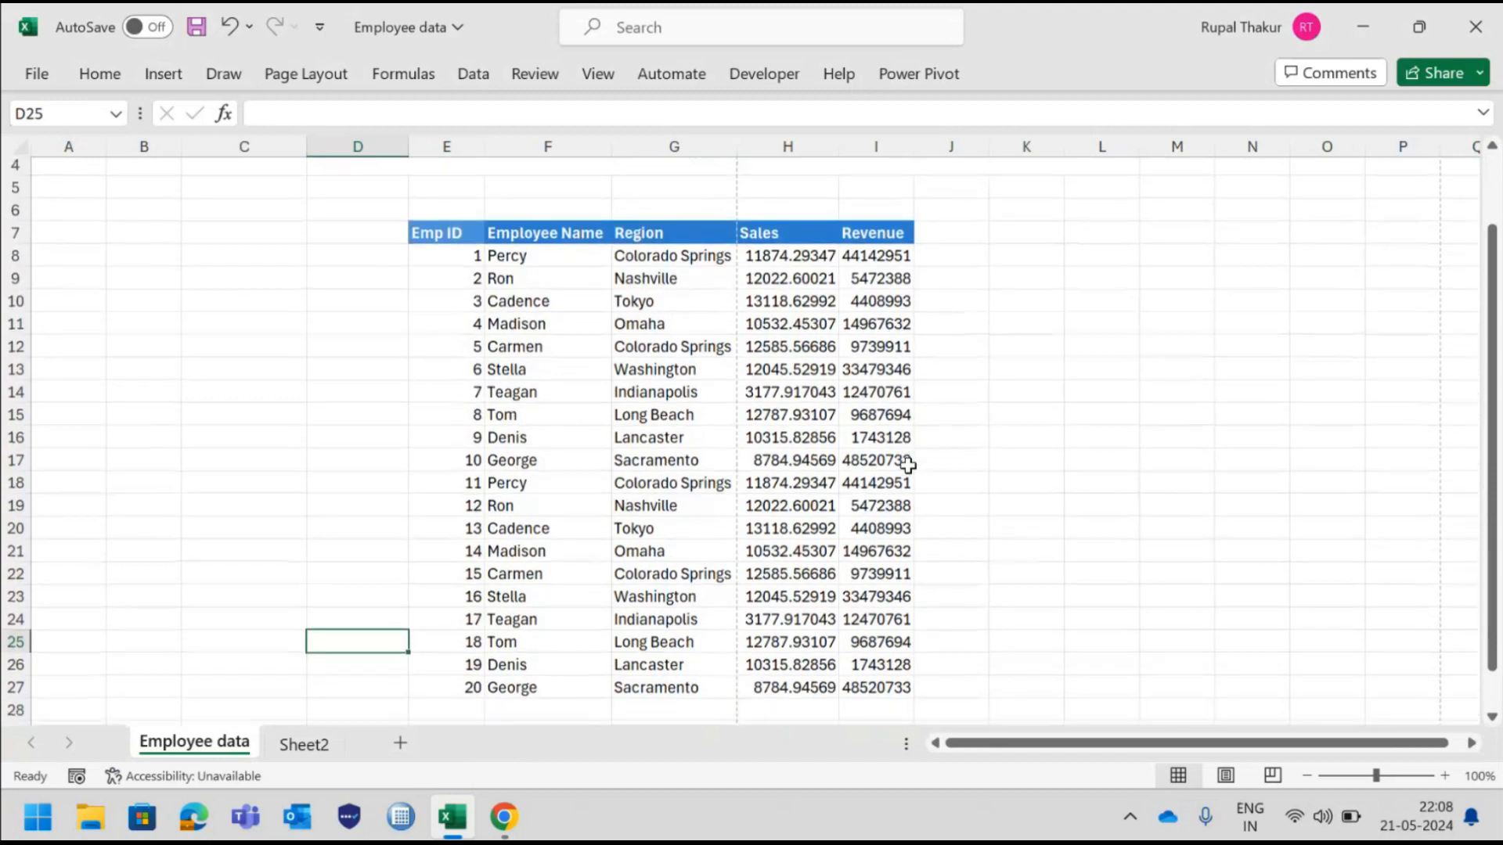
Create a PivotTable on a new worksheet from the employee data range E7:I27.
{"action": "left_click", "coordinate": [678, 439]}
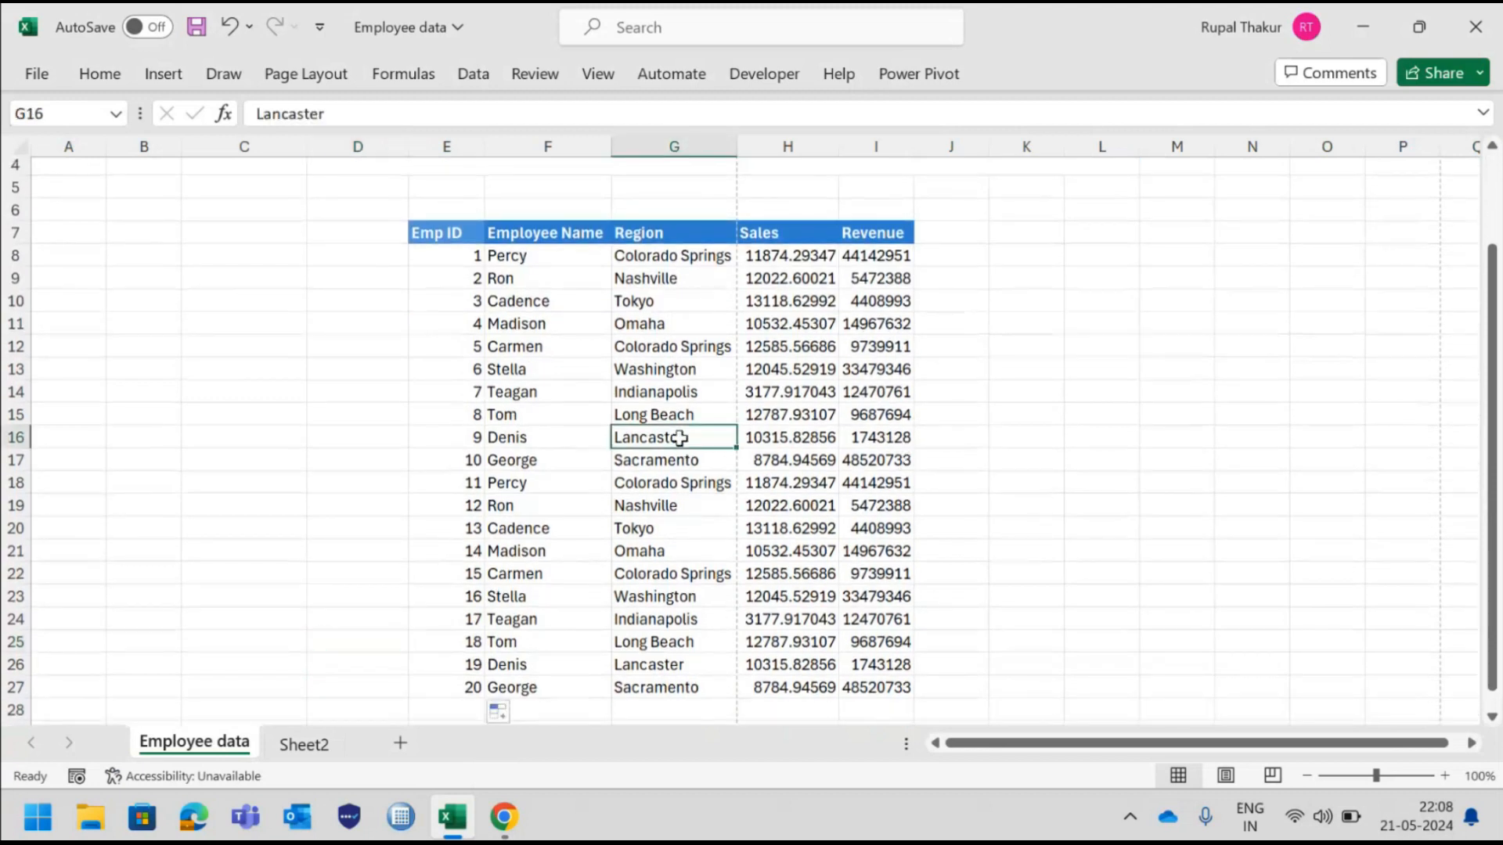
{"action": "left_click", "coordinate": [162, 76]}
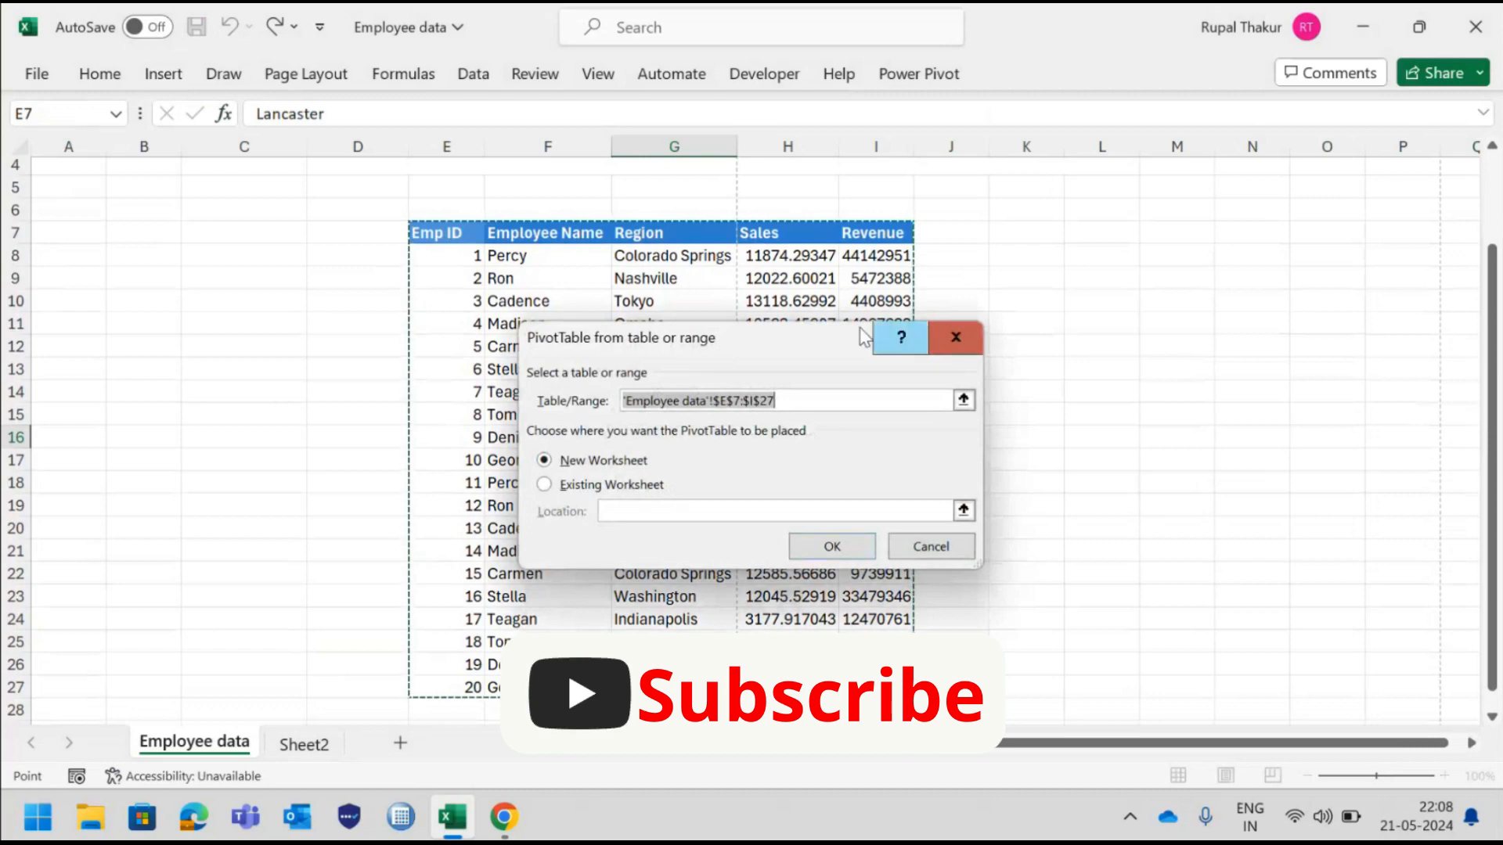
{"action": "left_click_drag", "start_coordinate": [806, 337], "coordinate": [1213, 252]}
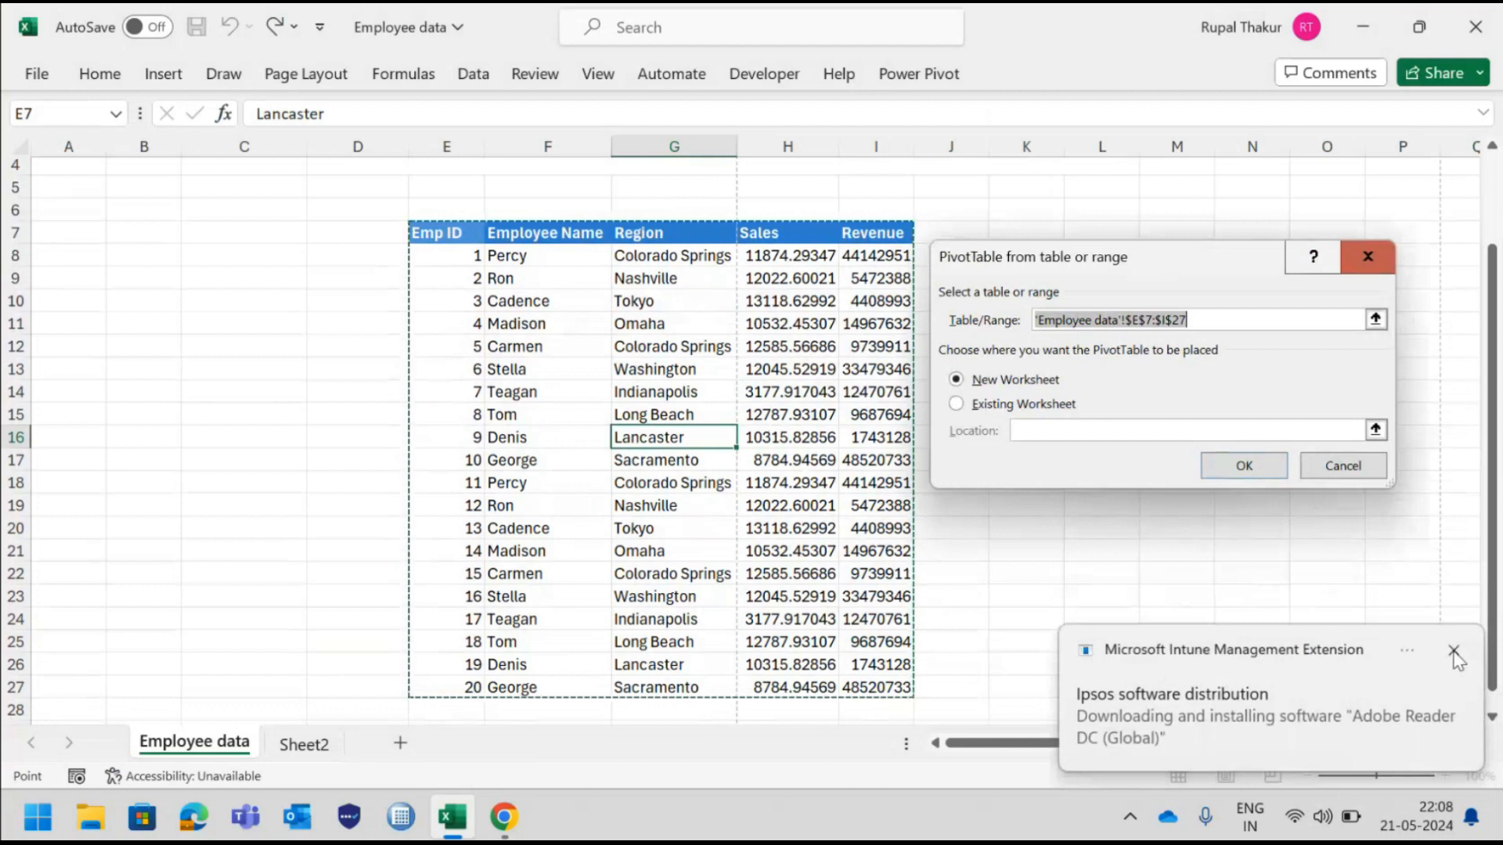
{"action": "left_click", "coordinate": [1454, 656]}
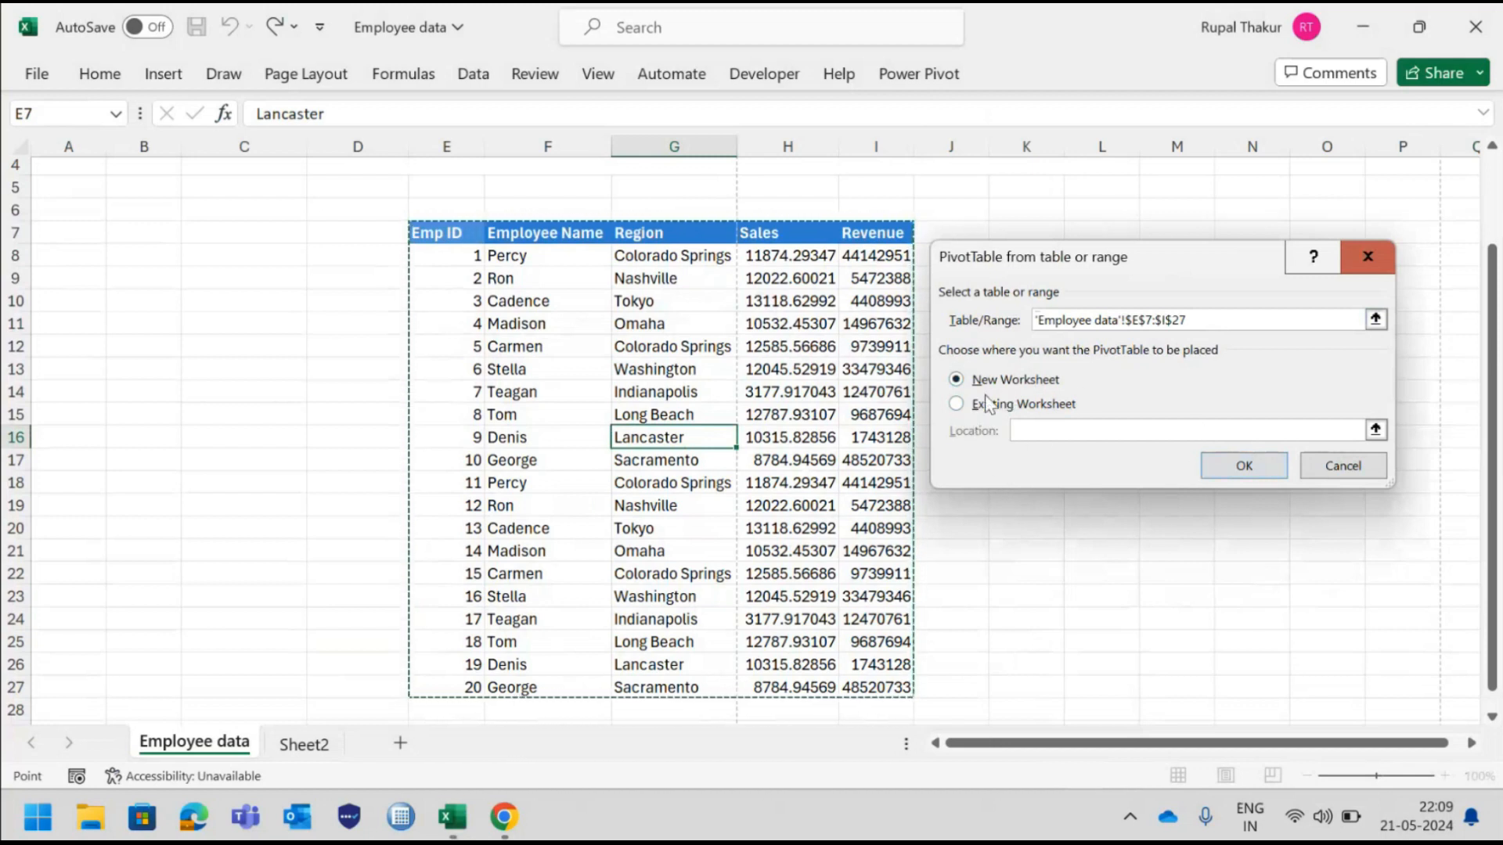
{"action": "left_click", "coordinate": [1243, 474]}
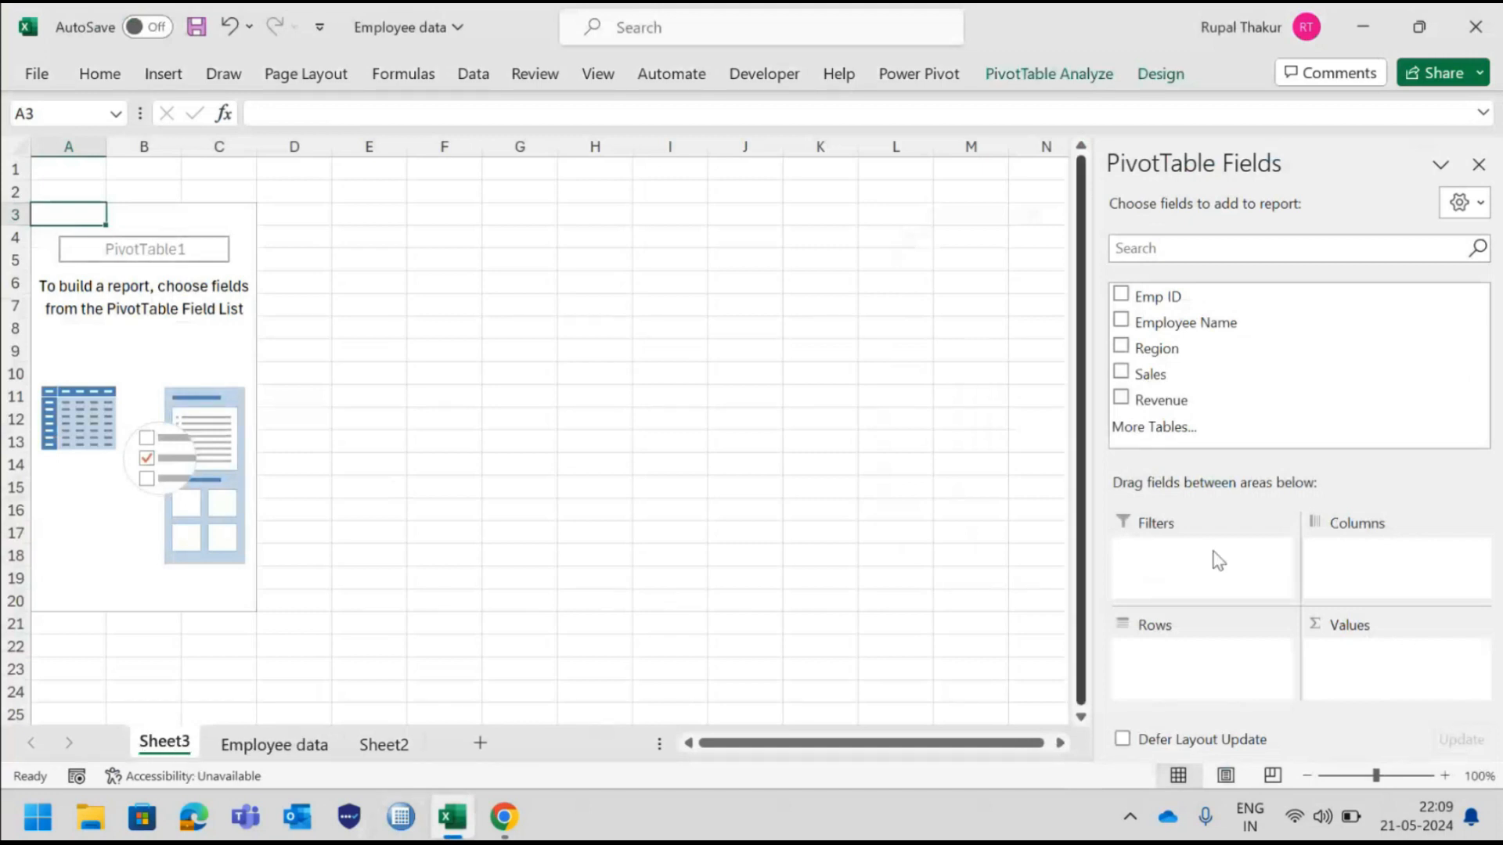
Insert a second PivotTable from range E7:I27 on the existing Employee data worksheet at cell L24.
{"action": "left_click", "coordinate": [291, 745]}
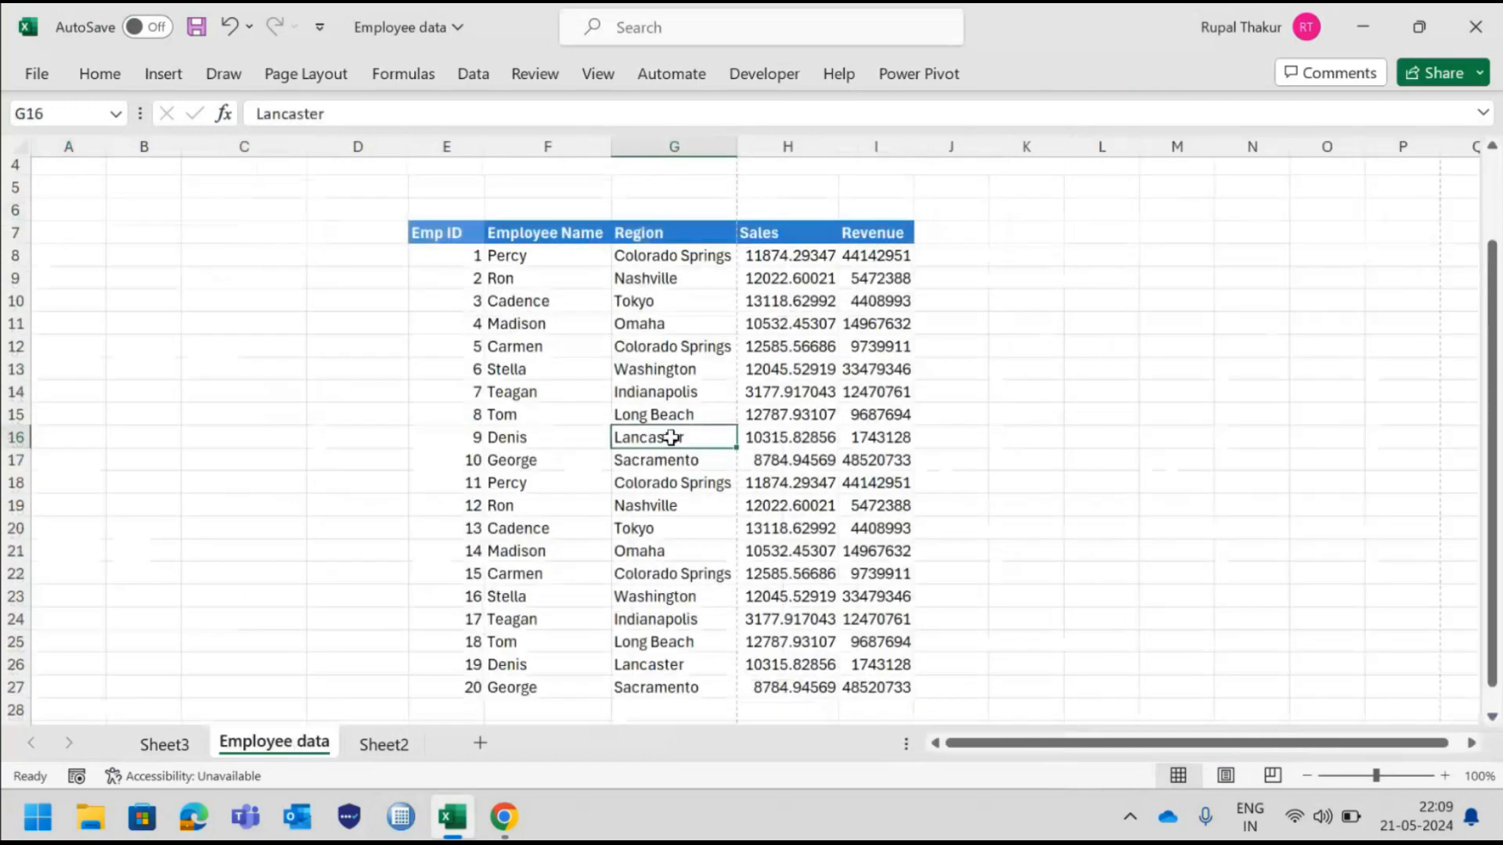
{"action": "left_click", "coordinate": [162, 74]}
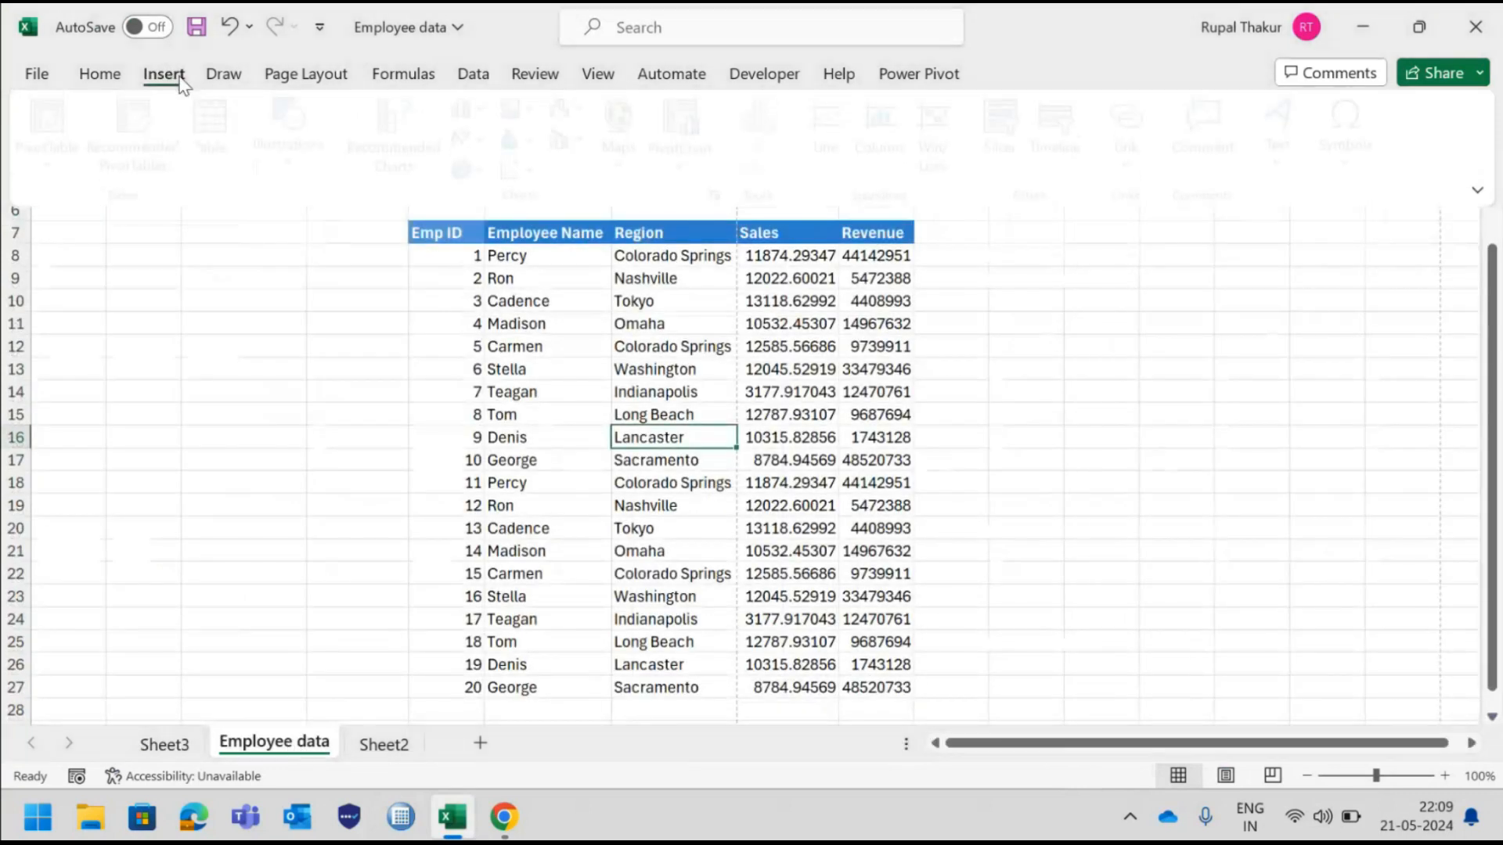
{"action": "left_click", "coordinate": [61, 119]}
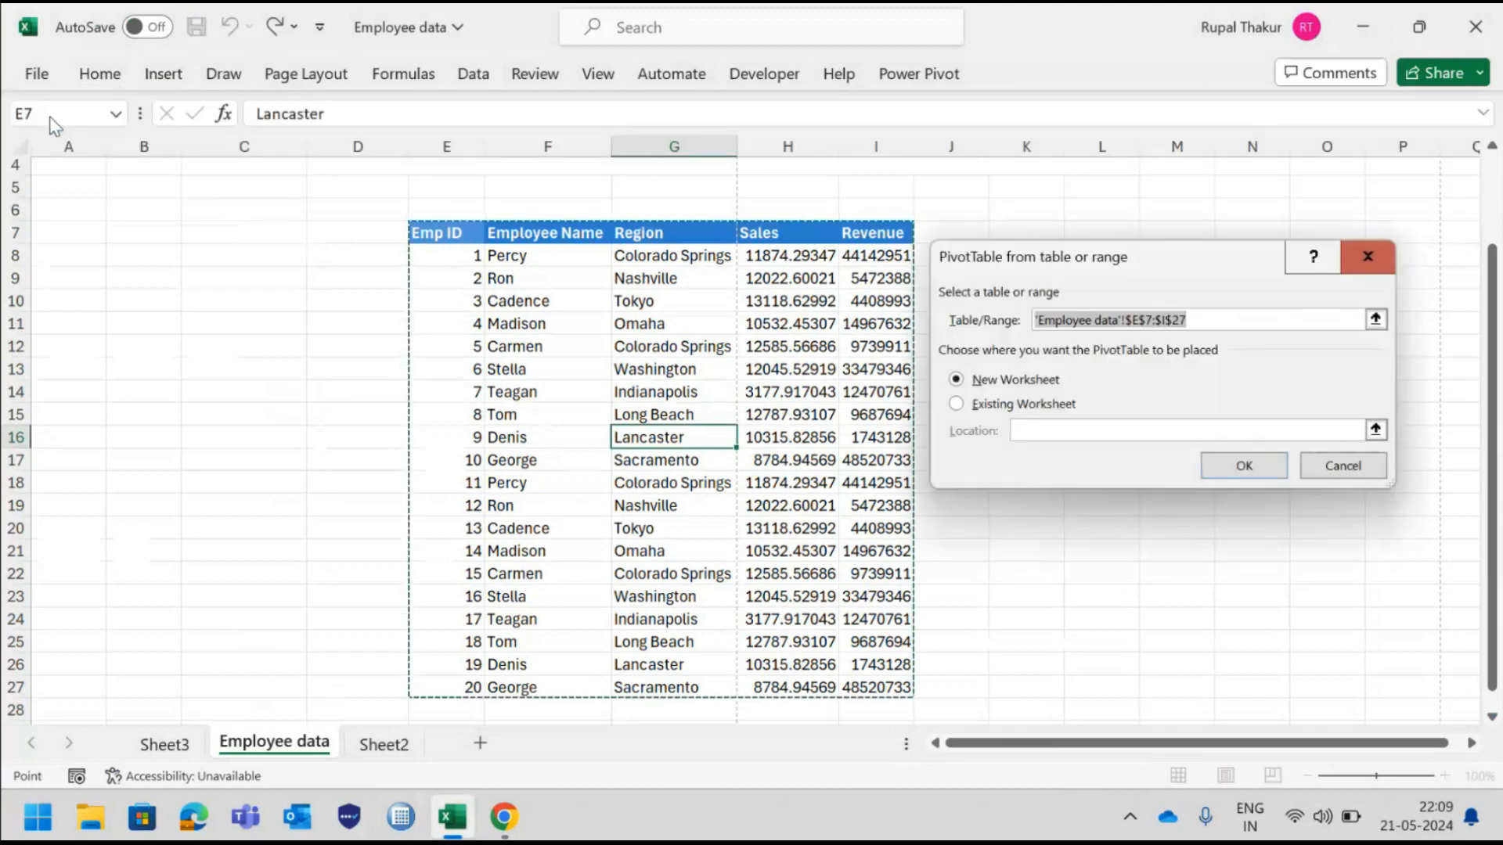
{"action": "left_click", "coordinate": [955, 404]}
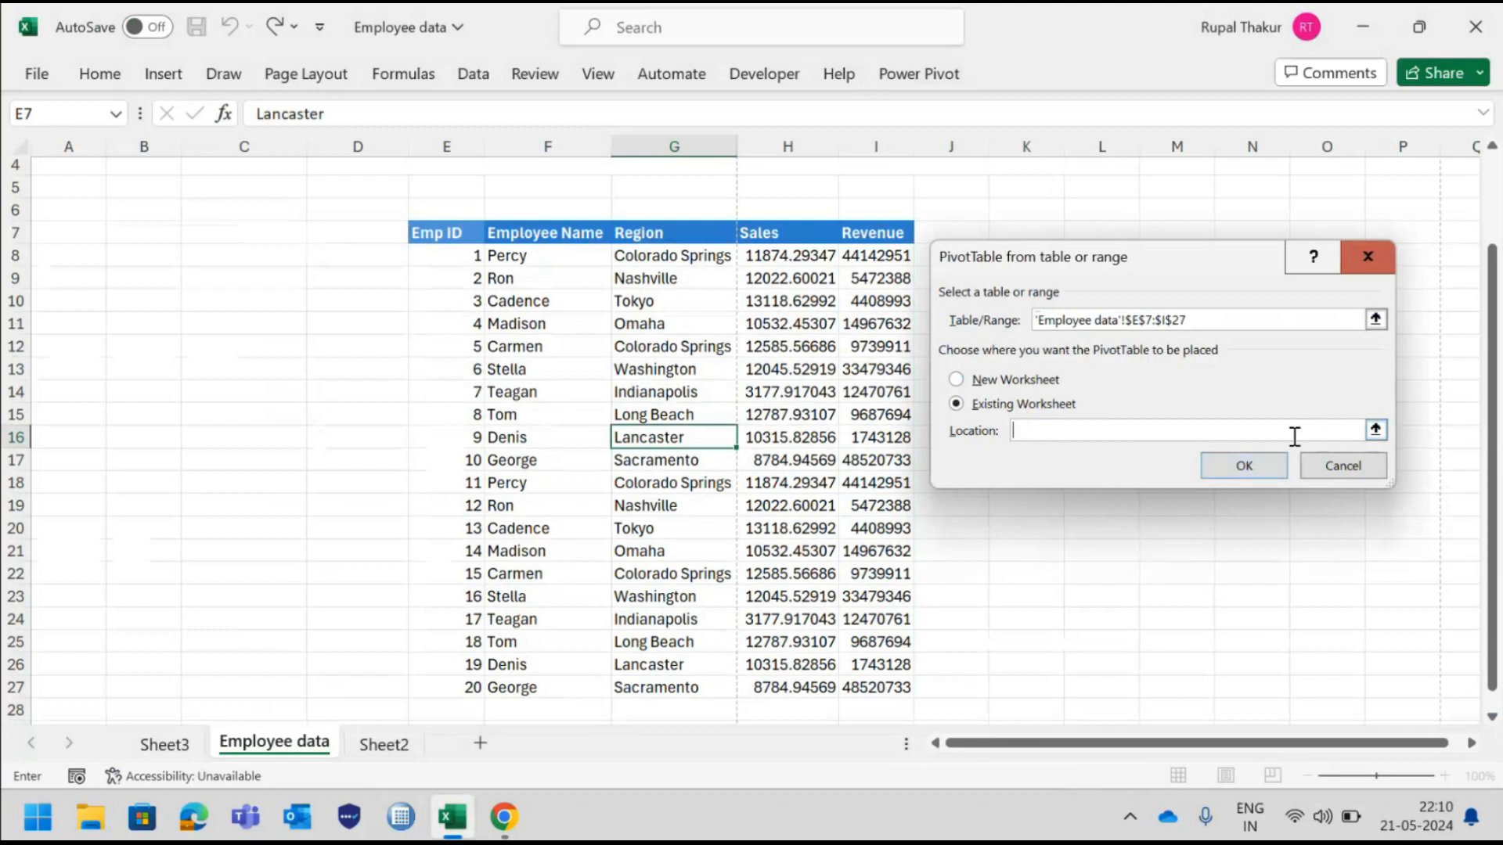
{"action": "left_click", "coordinate": [1100, 622]}
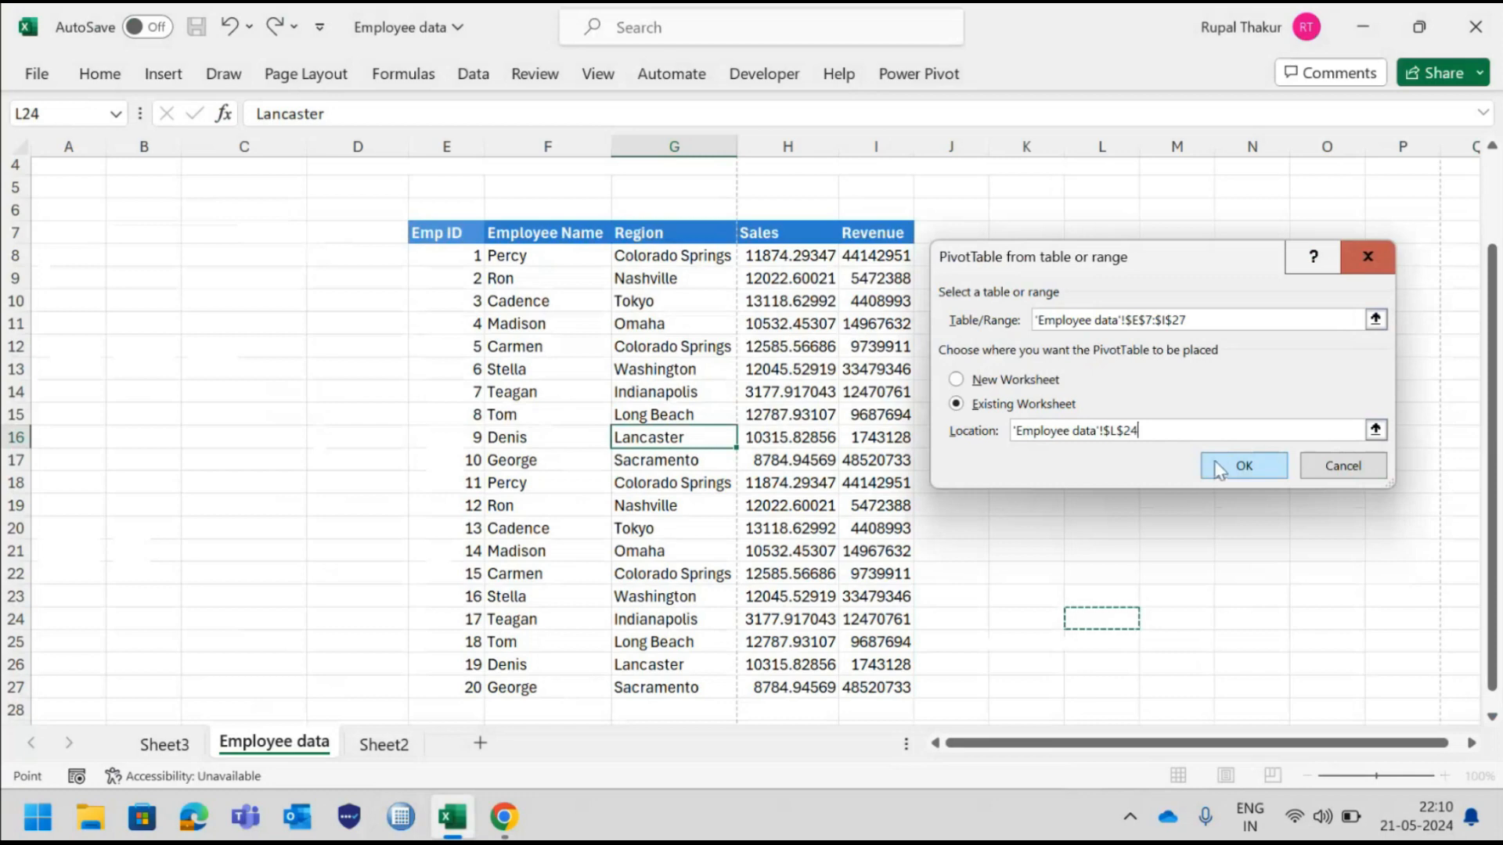
{"action": "left_click", "coordinate": [1245, 468]}
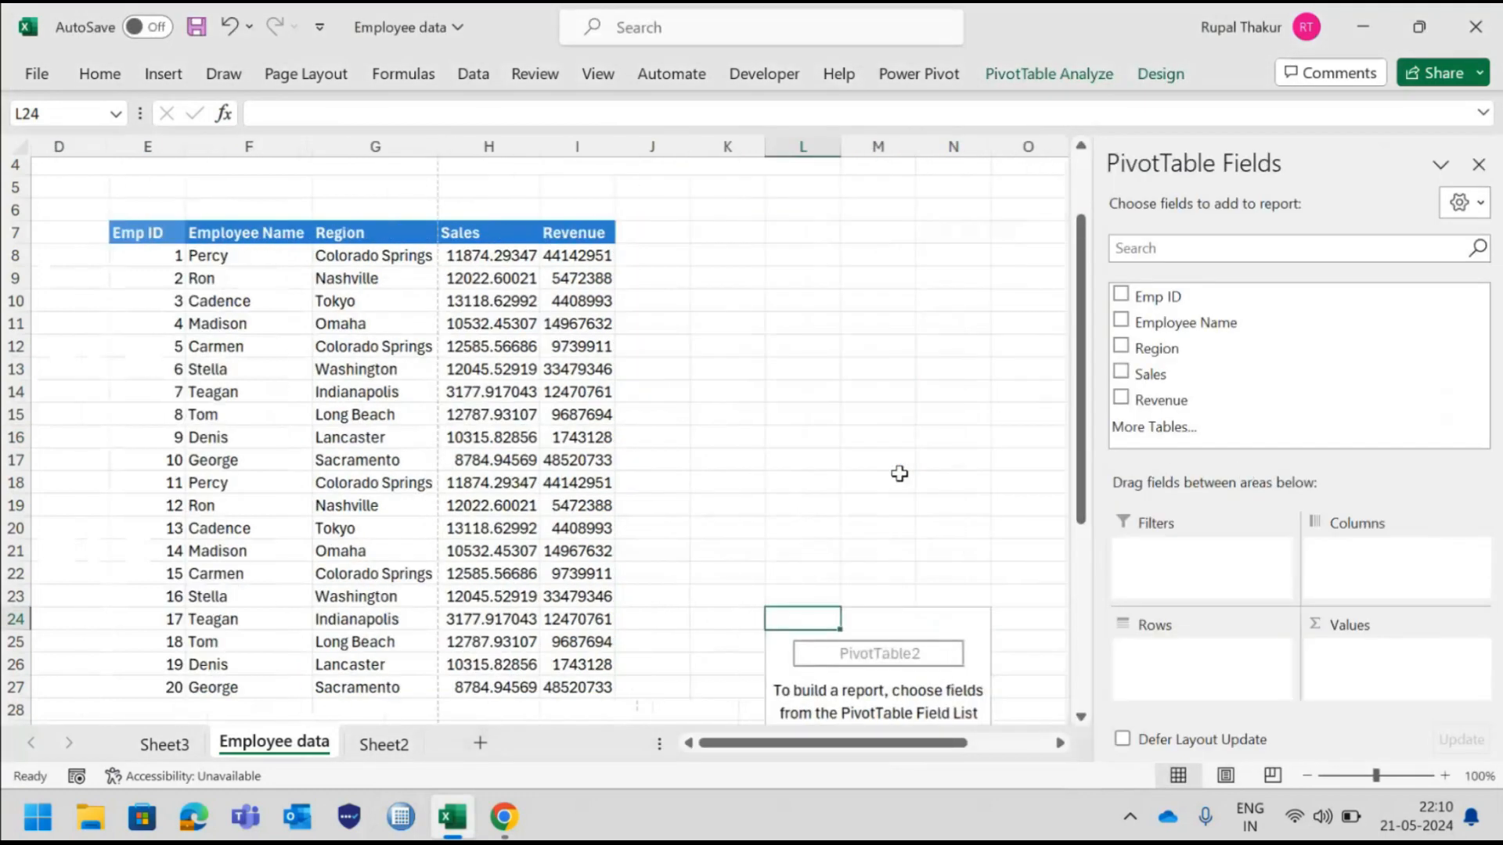
Undo the insertion of the second PivotTable on the Employee data sheet.
{"action": "scroll", "coordinate": [899, 473], "scroll_direction": "up", "scroll_amount": 2}
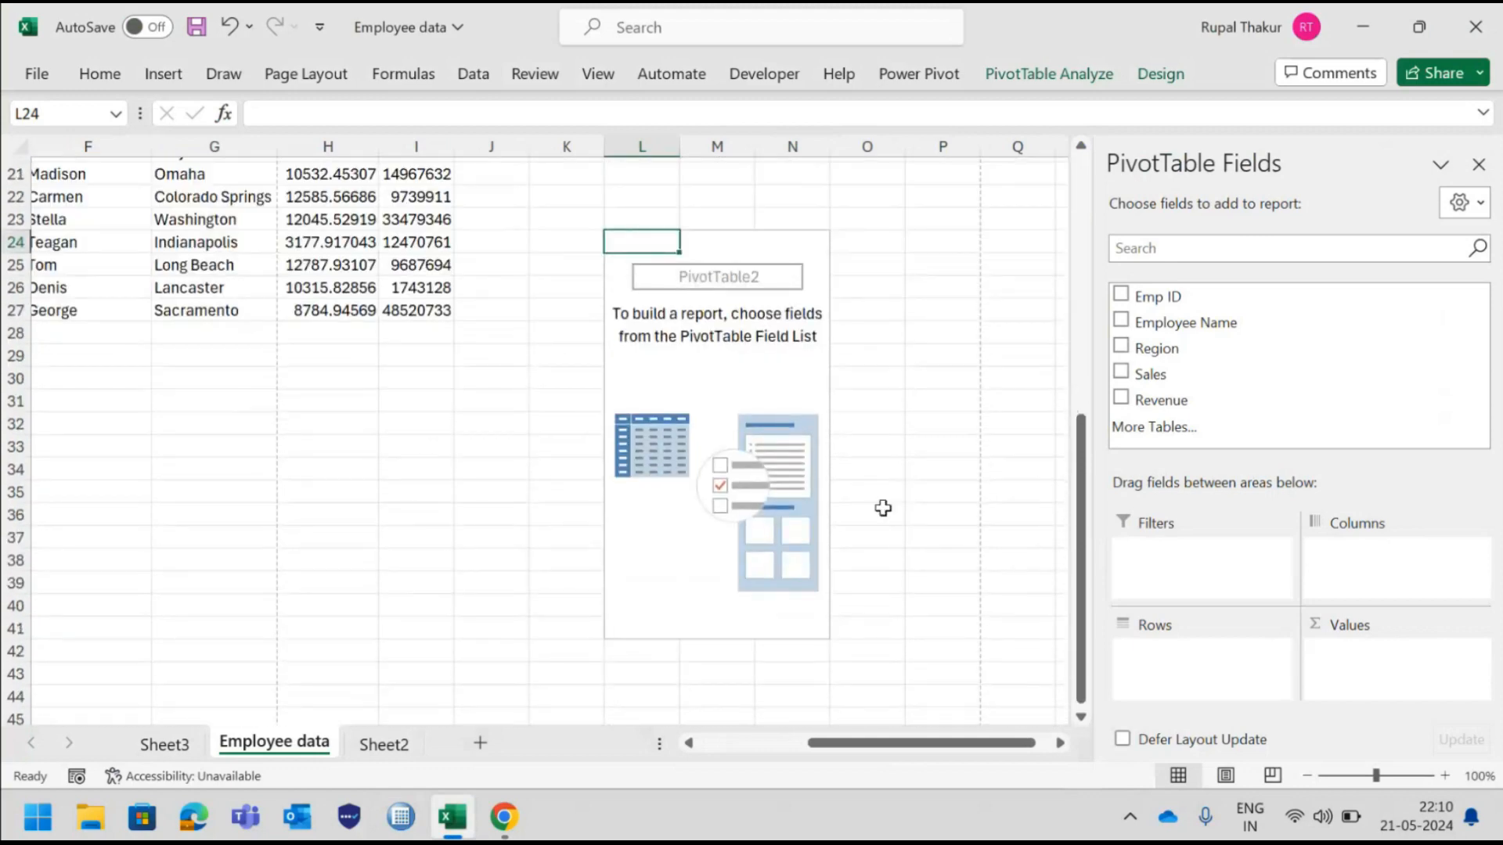
{"action": "scroll", "coordinate": [739, 415], "scroll_direction": "up", "scroll_amount": 5}
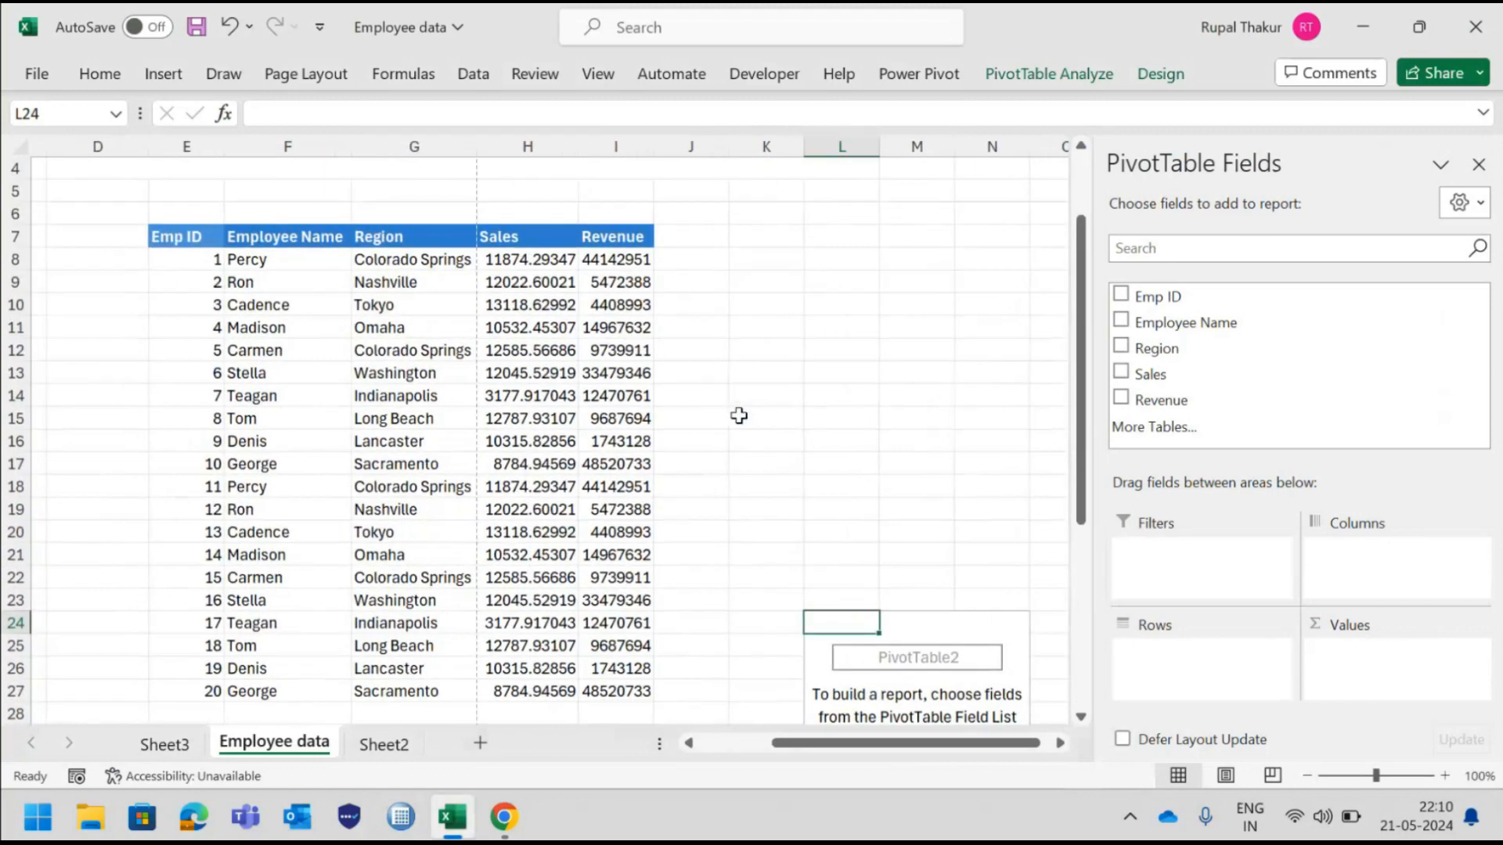
{"action": "key", "text": "ctrl+z"}
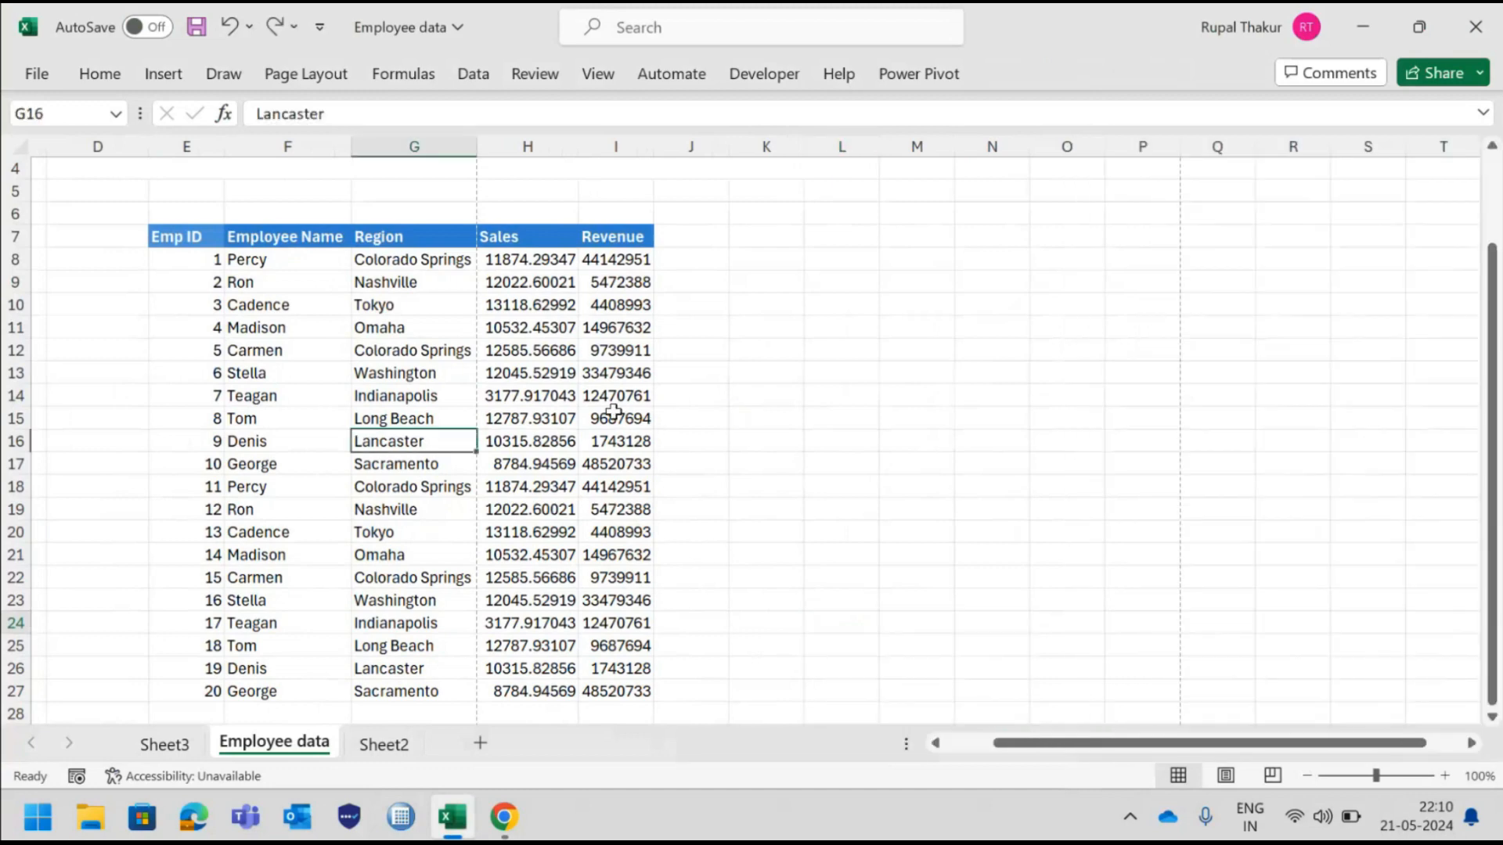
{"action": "scroll", "coordinate": [610, 415], "scroll_direction": "left", "scroll_amount": 2}
{"action": "scroll", "coordinate": [611, 415], "scroll_direction": "up", "scroll_amount": 1}
{"action": "scroll", "coordinate": [545, 533], "scroll_direction": "down", "scroll_amount": 1}
{"action": "scroll", "coordinate": [546, 534], "scroll_direction": "left", "scroll_amount": 1}
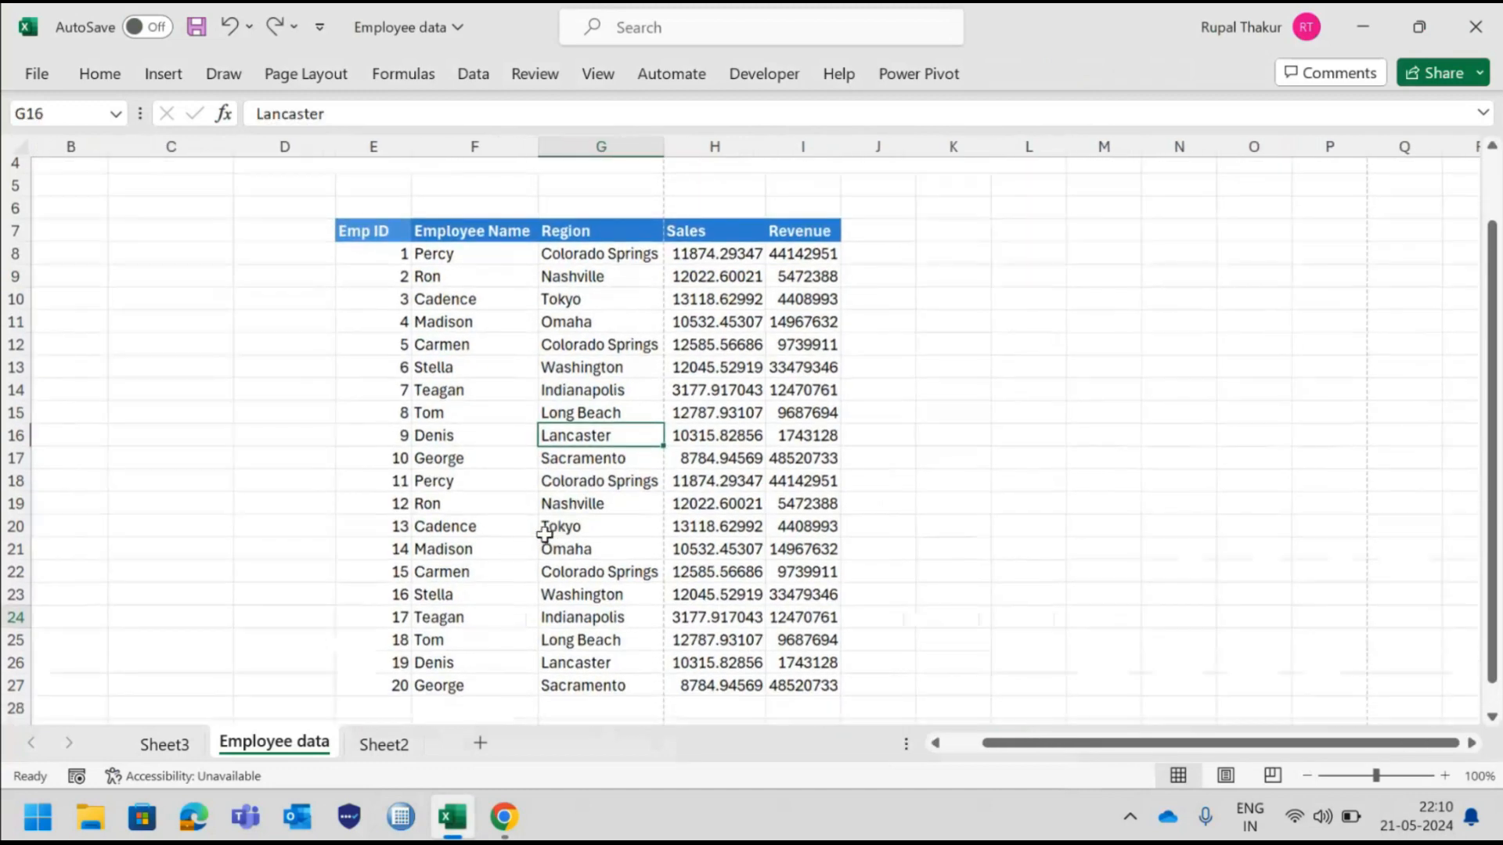
Compare the PivotTable field list on Sheet3 with the column headers on the Employee data sheet.
{"action": "left_click", "coordinate": [166, 744]}
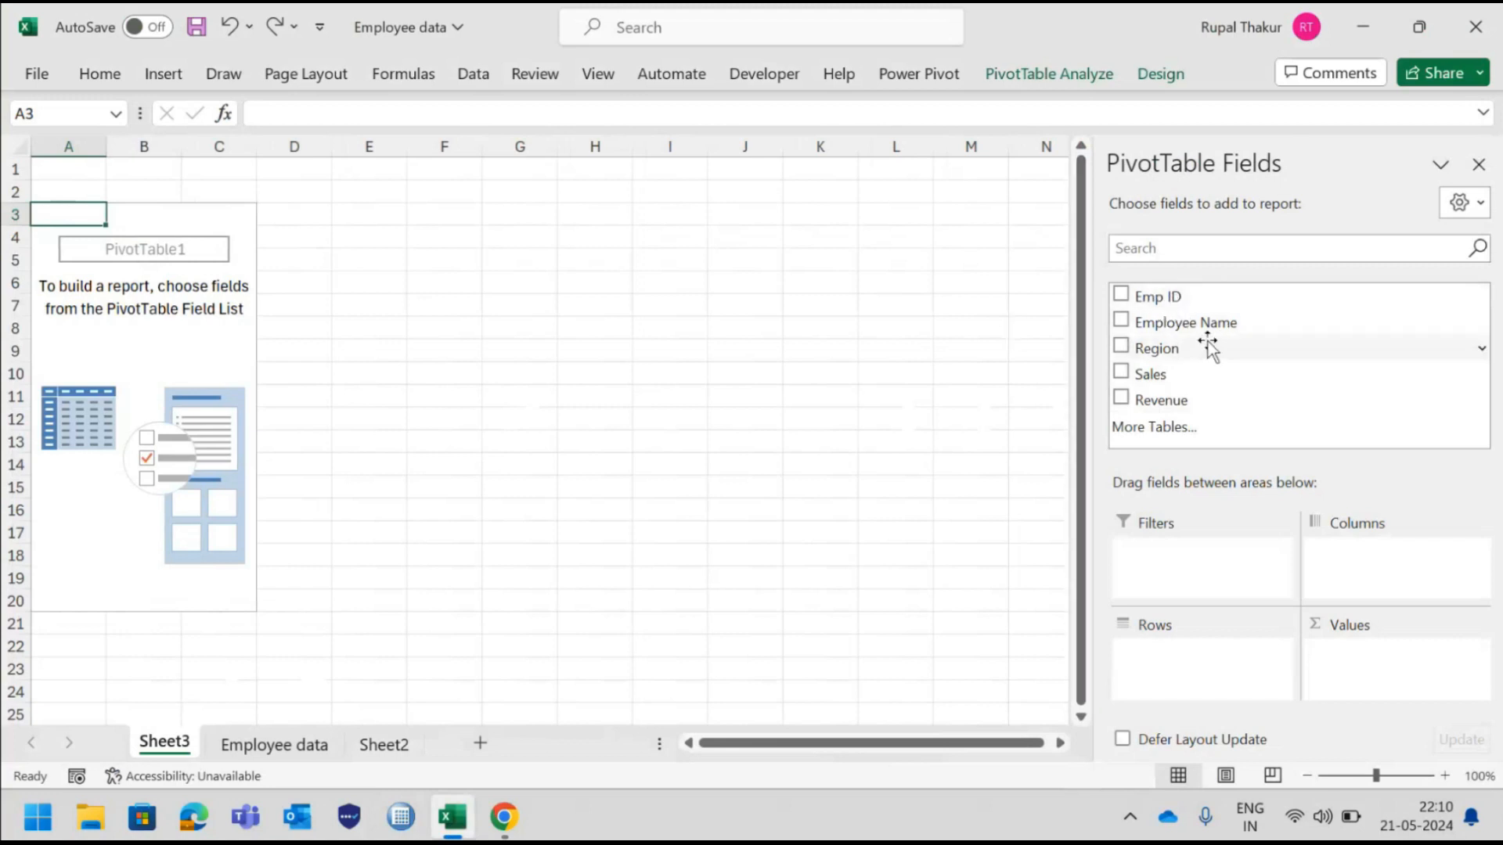
{"action": "left_click", "coordinate": [297, 754]}
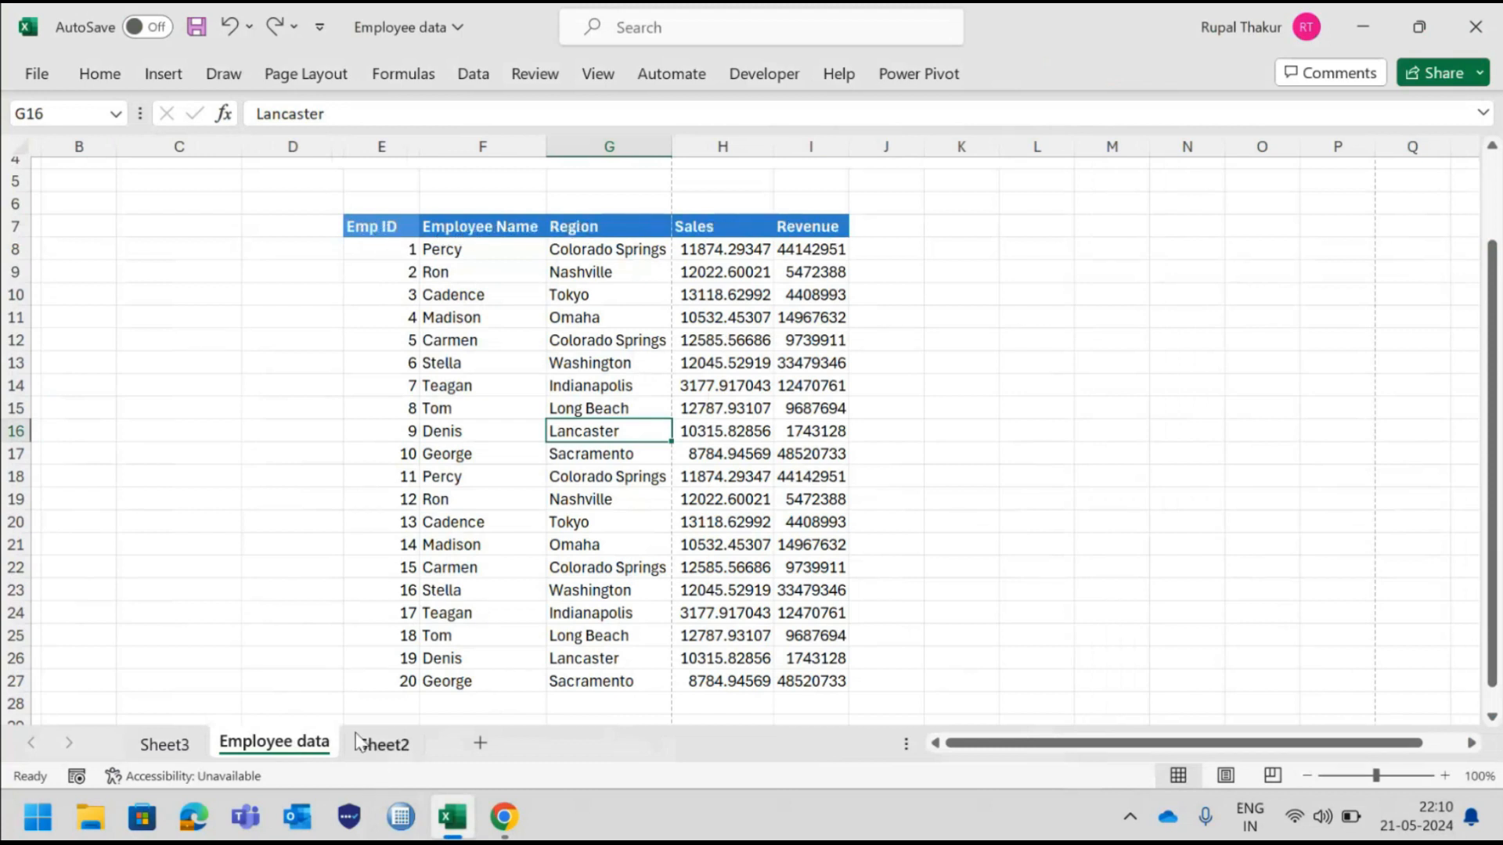
Rename the worksheet Sheet3 as "Pivot table".
{"action": "double_click", "coordinate": [182, 746]}
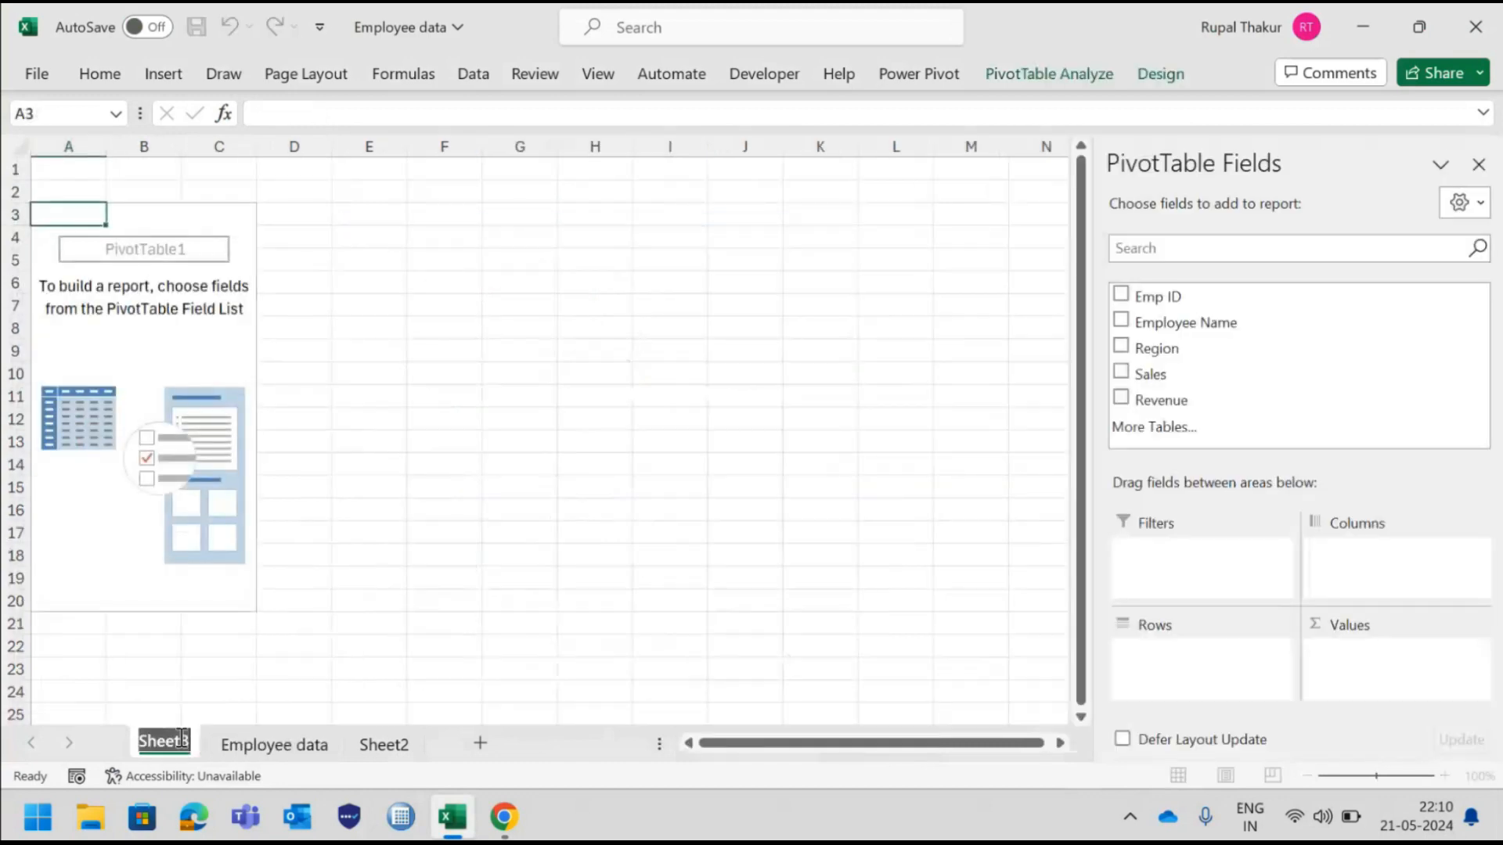
{"action": "key", "text": "BackSpace"}
{"action": "type", "text": "Pi"}
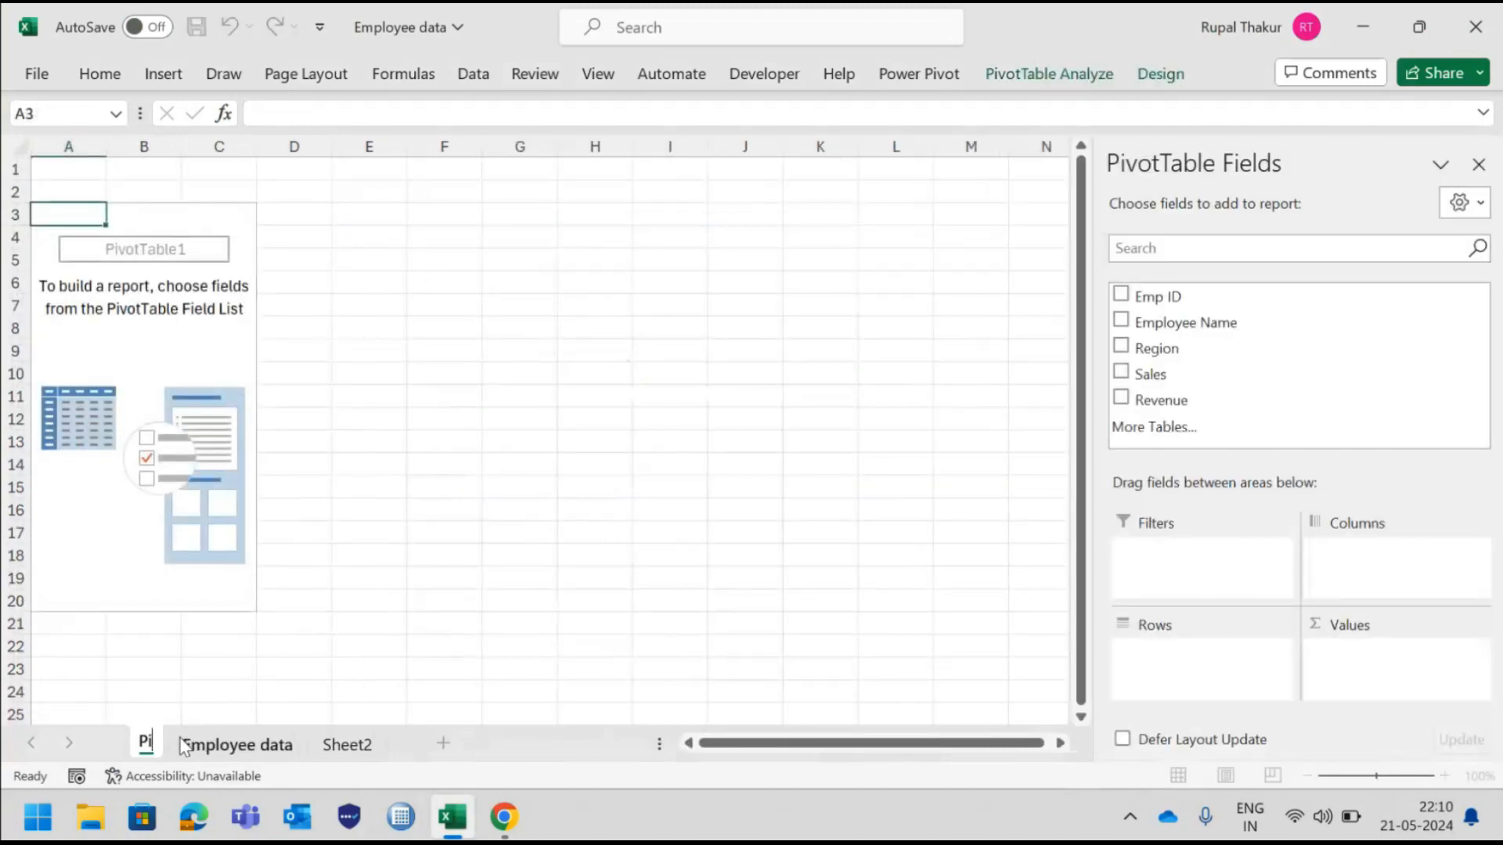
{"action": "type", "text": "vot table"}
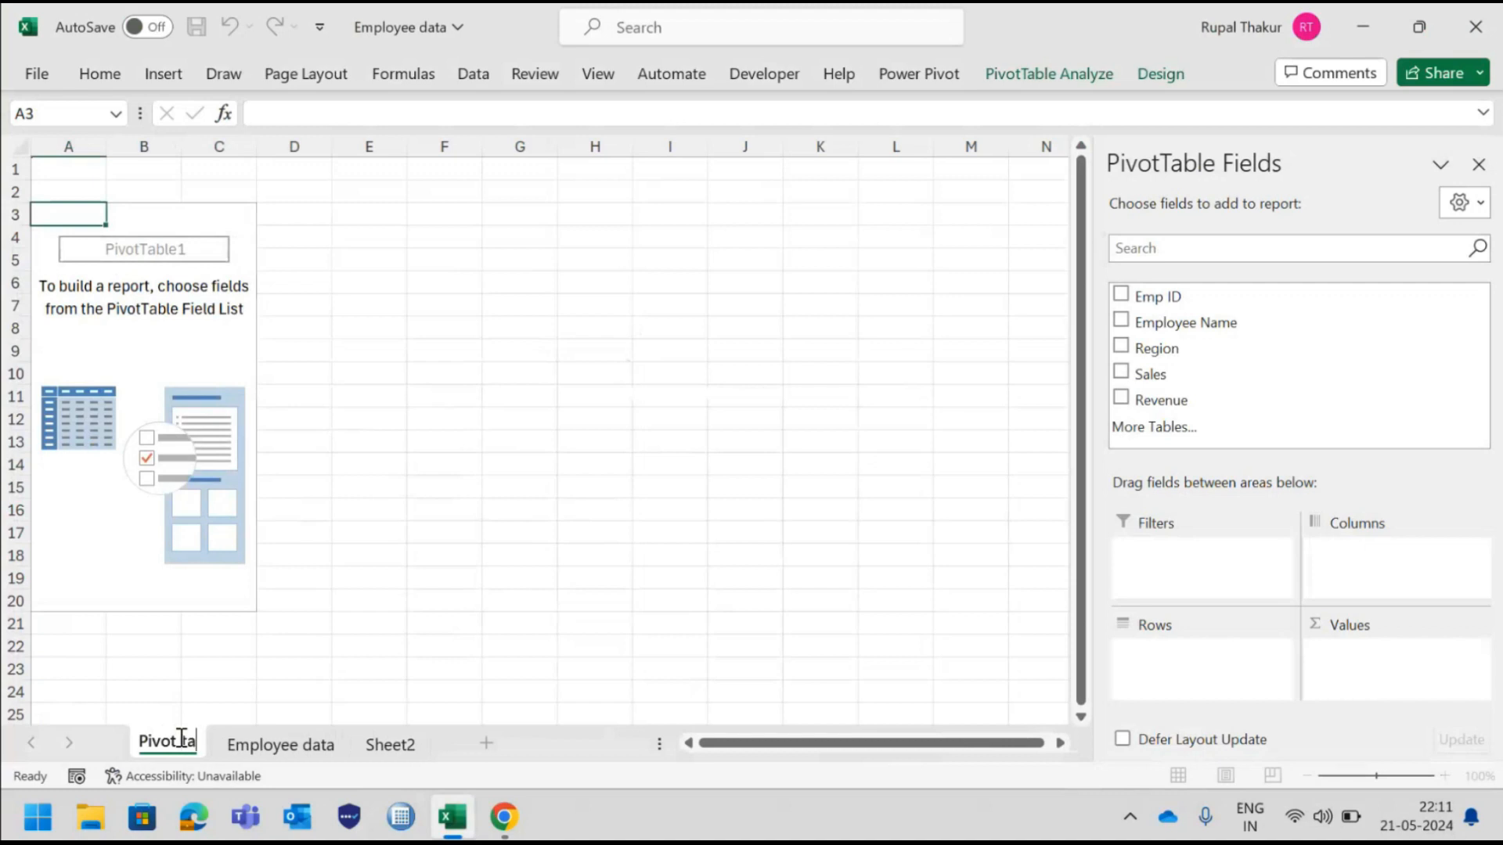
{"action": "left_click", "coordinate": [395, 665]}
{"action": "left_click", "coordinate": [222, 493]}
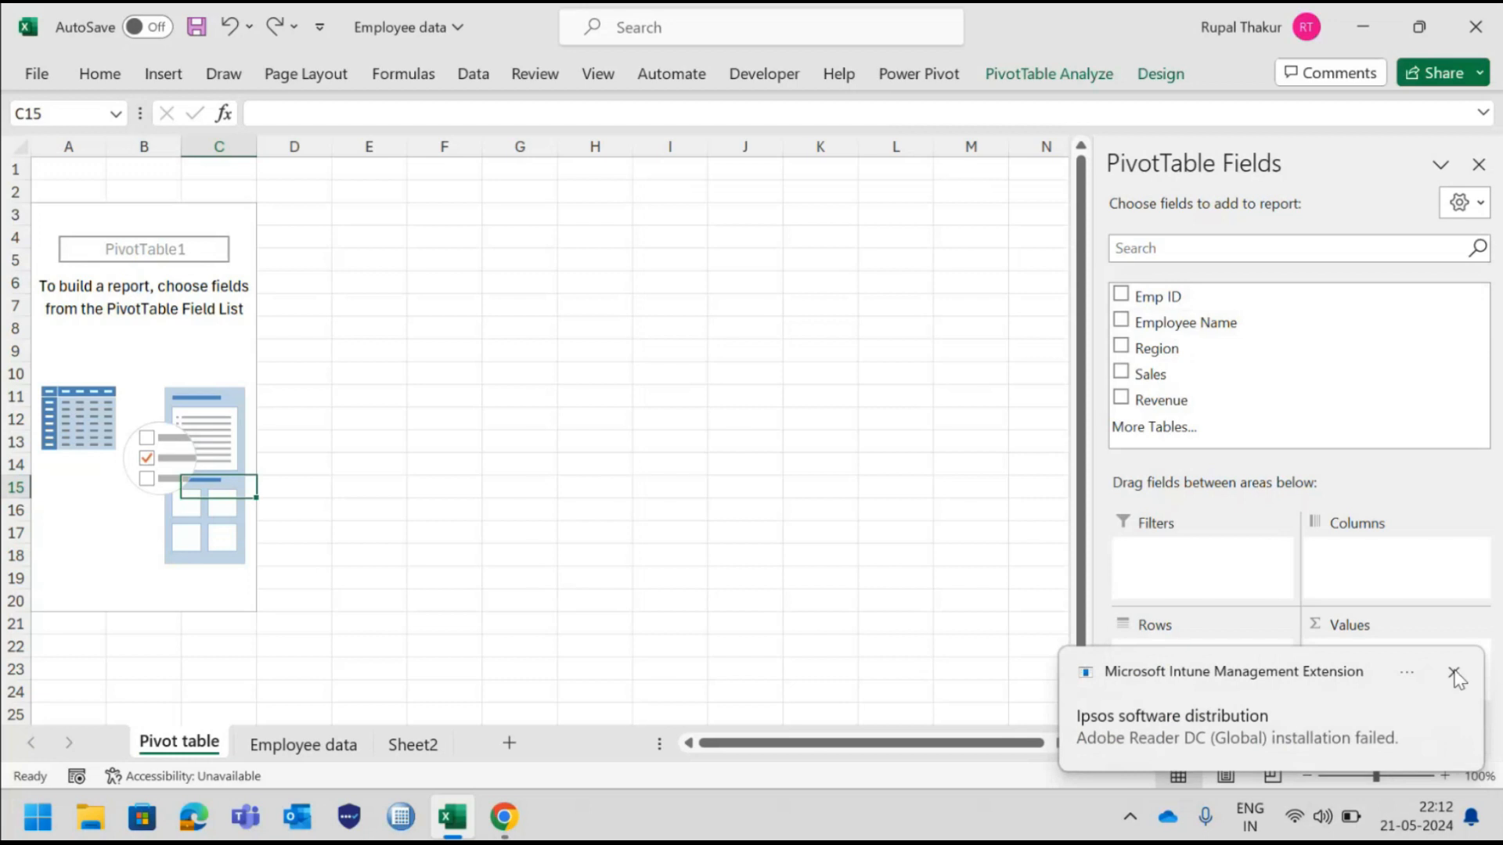
Dismiss the software distribution notification and place the Employee Name field in the PivotTable's Rows area.
{"action": "left_click", "coordinate": [1454, 675]}
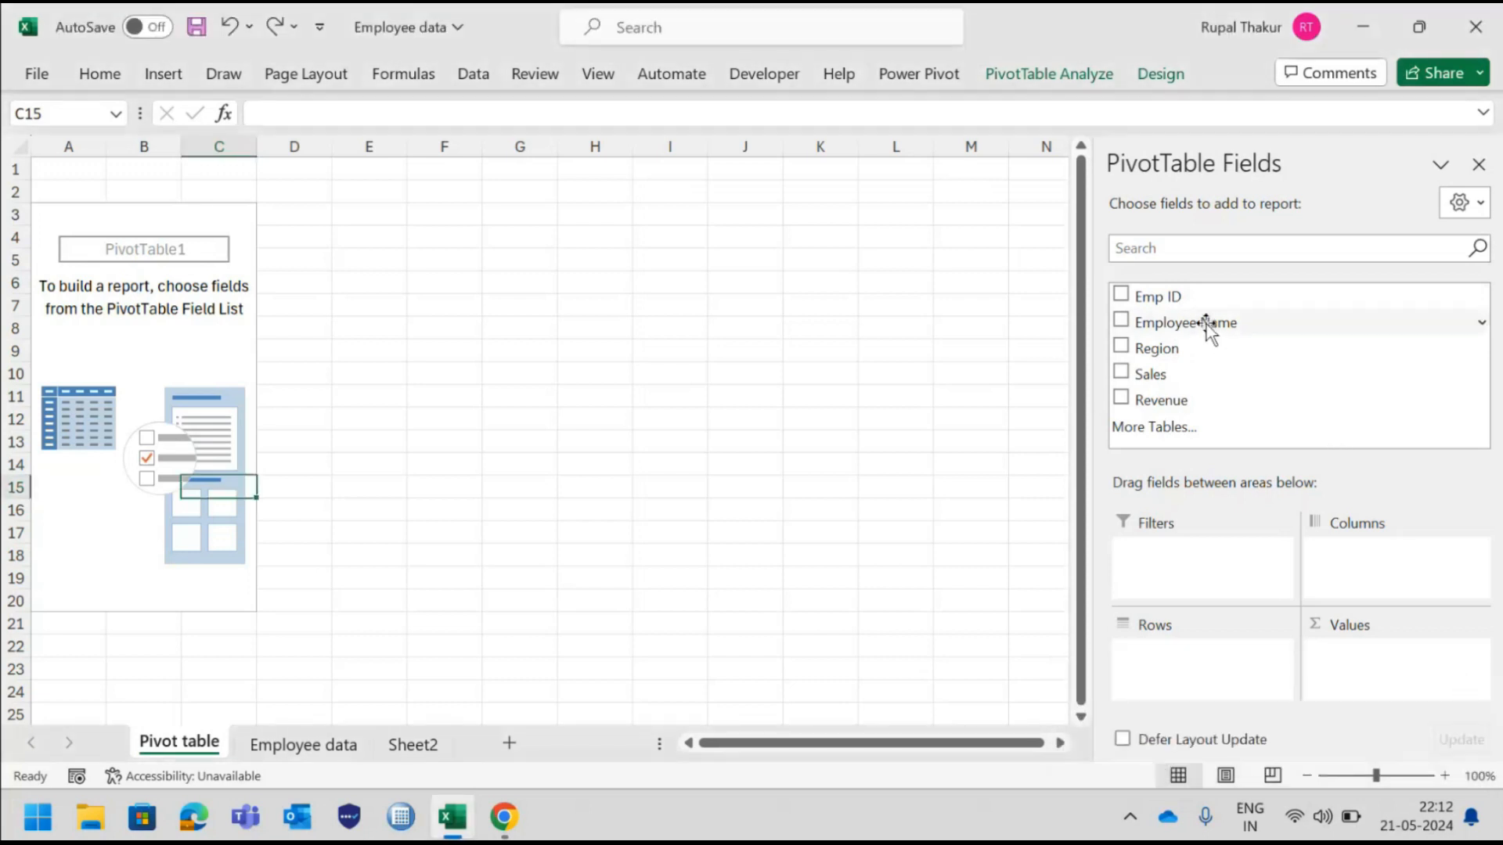
{"action": "left_click_drag", "start_coordinate": [1205, 324], "coordinate": [1192, 668]}
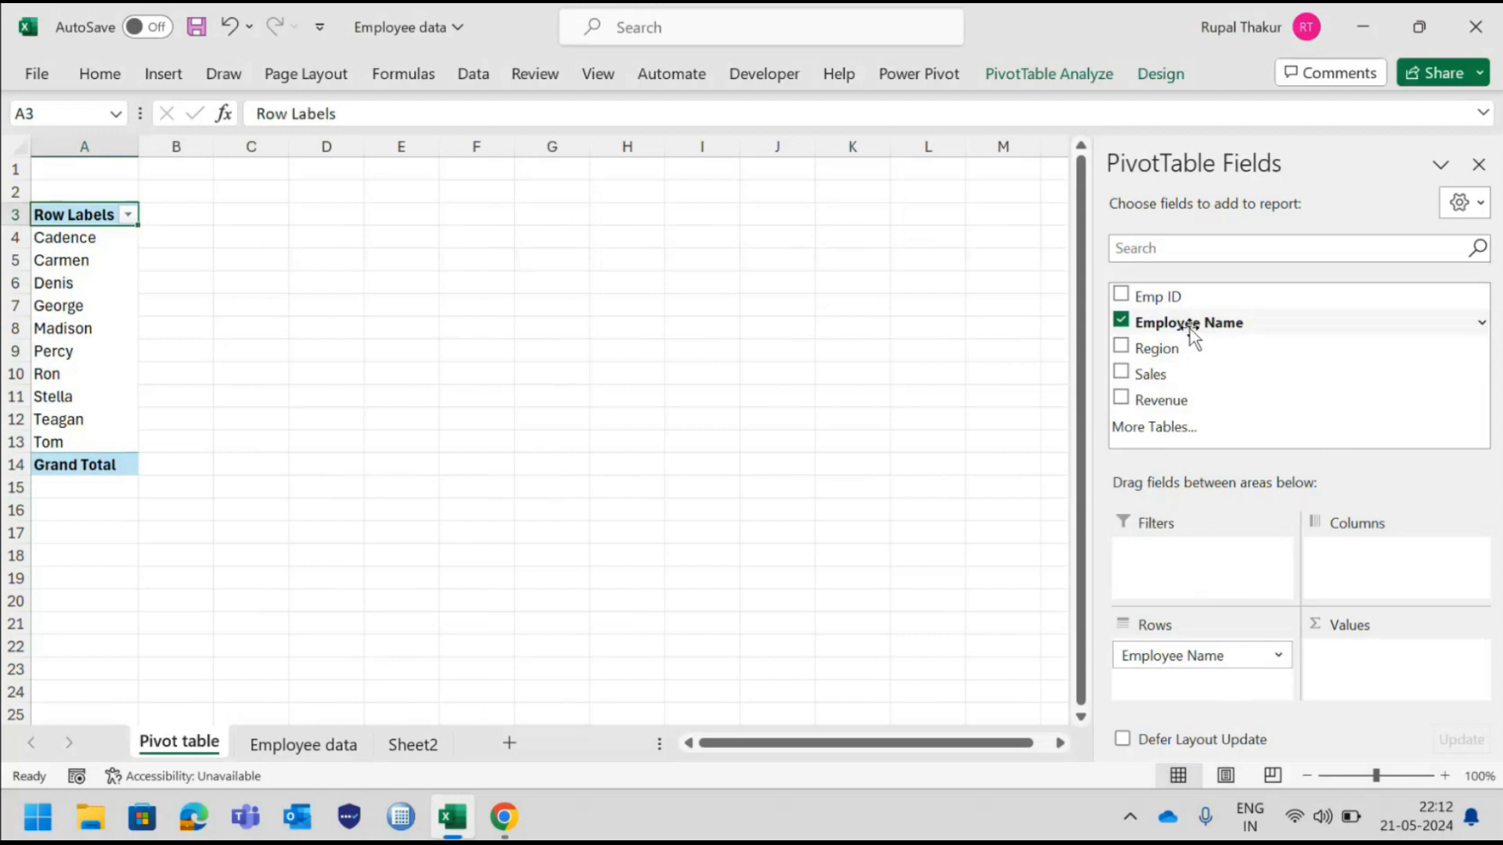
{"action": "left_click_drag", "start_coordinate": [1190, 329], "coordinate": [1205, 686]}
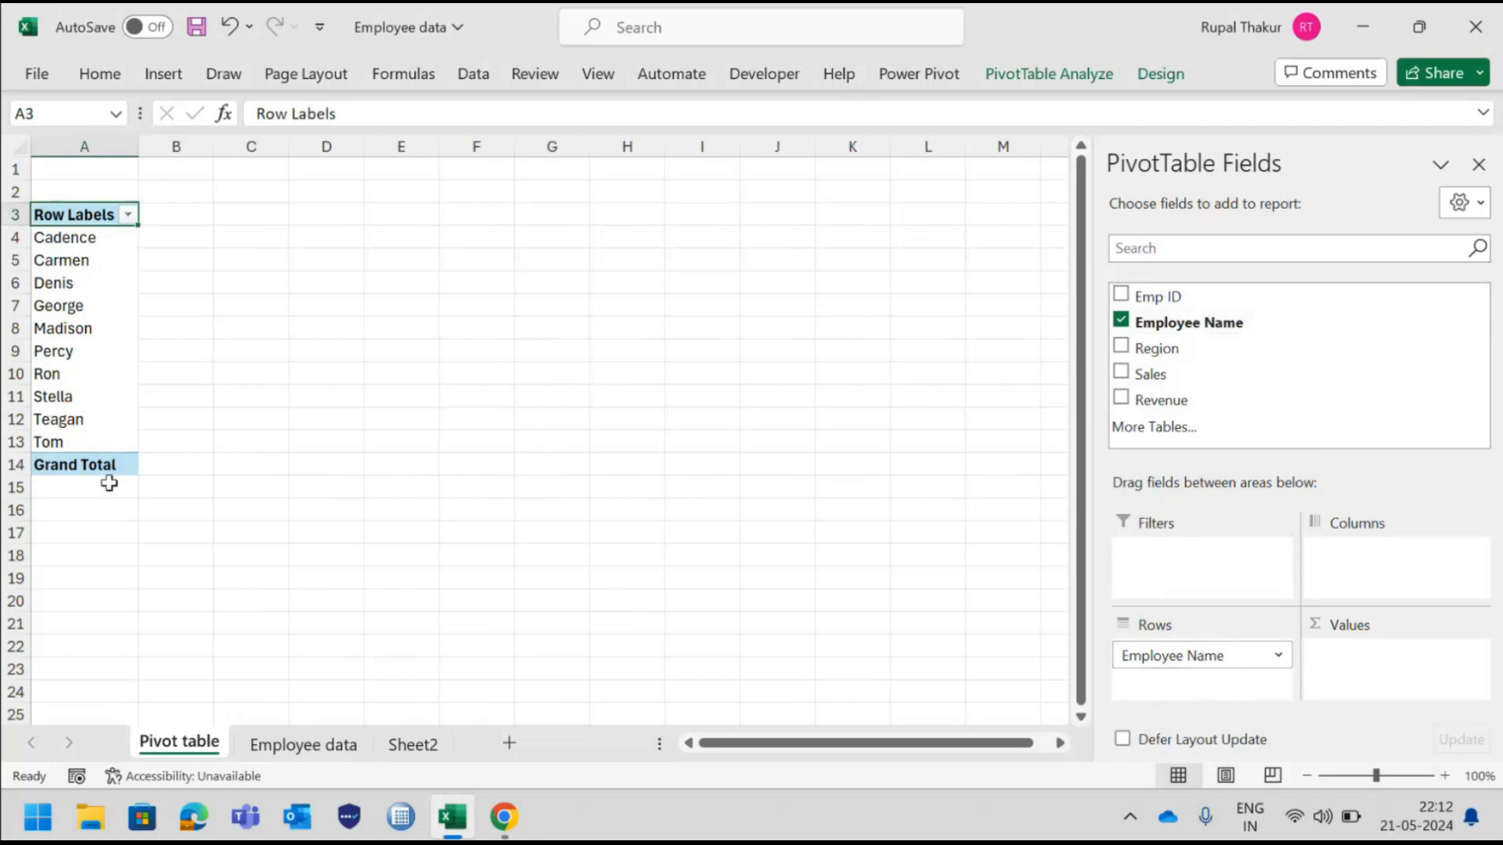
Compare the row labels with the names on the Employee data sheet, and add Sales to the PivotTable's Values area as a sum.
{"action": "left_click", "coordinate": [320, 750]}
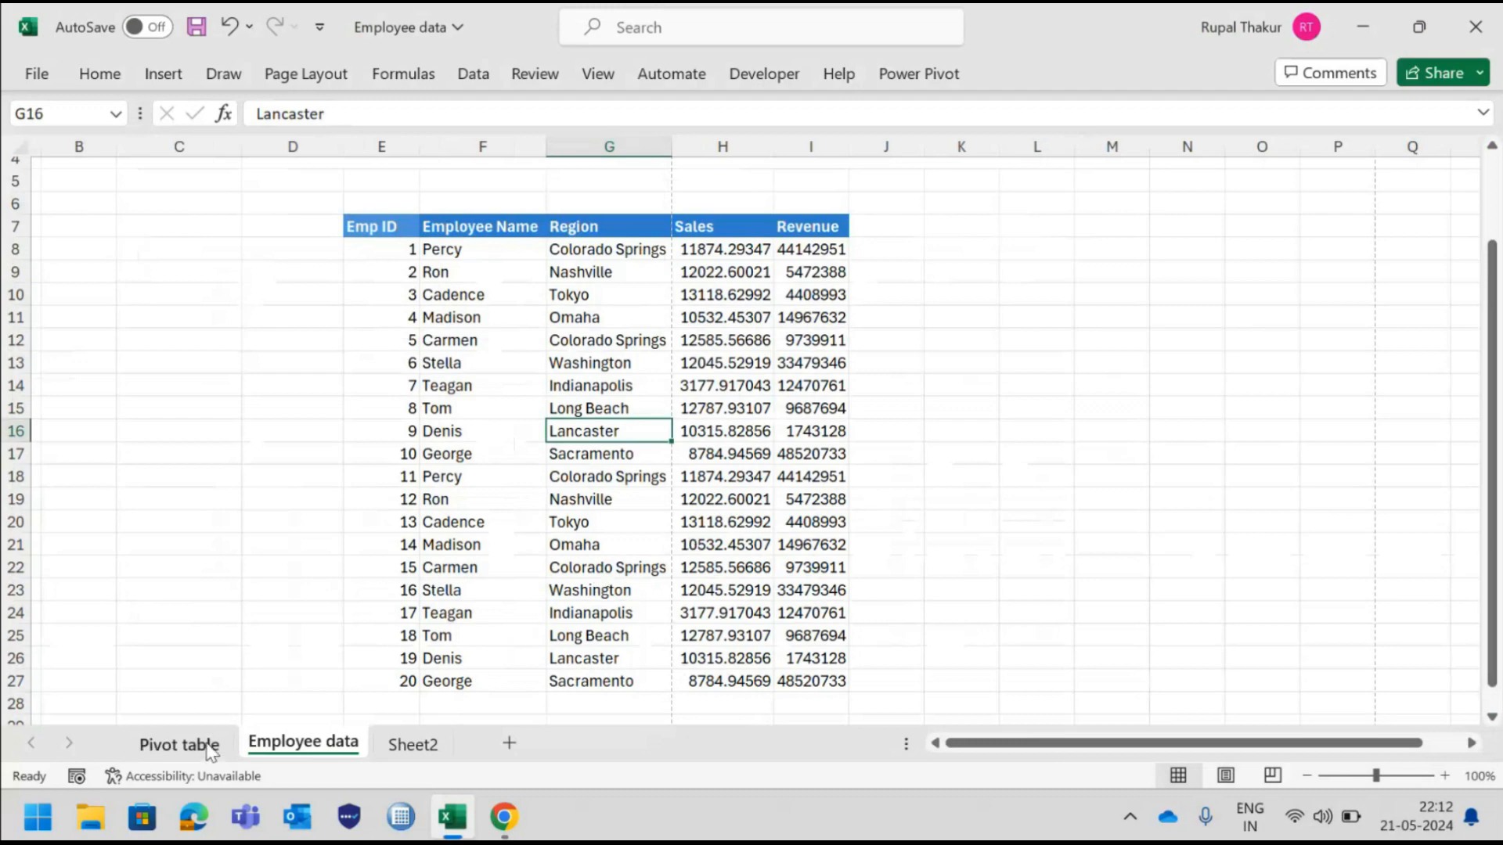
{"action": "left_click", "coordinate": [179, 745]}
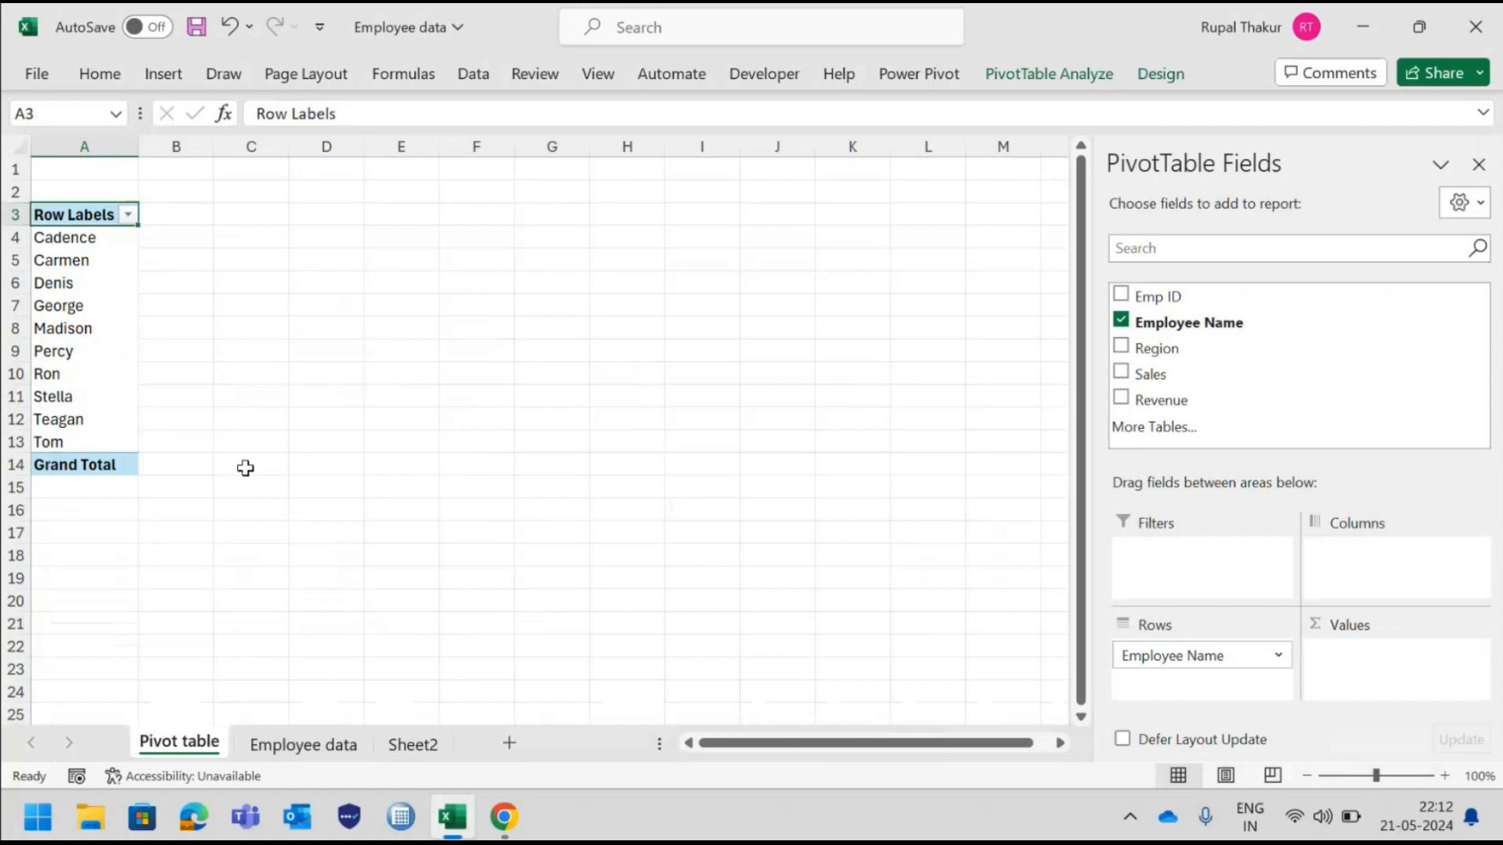
{"action": "left_click", "coordinate": [305, 748]}
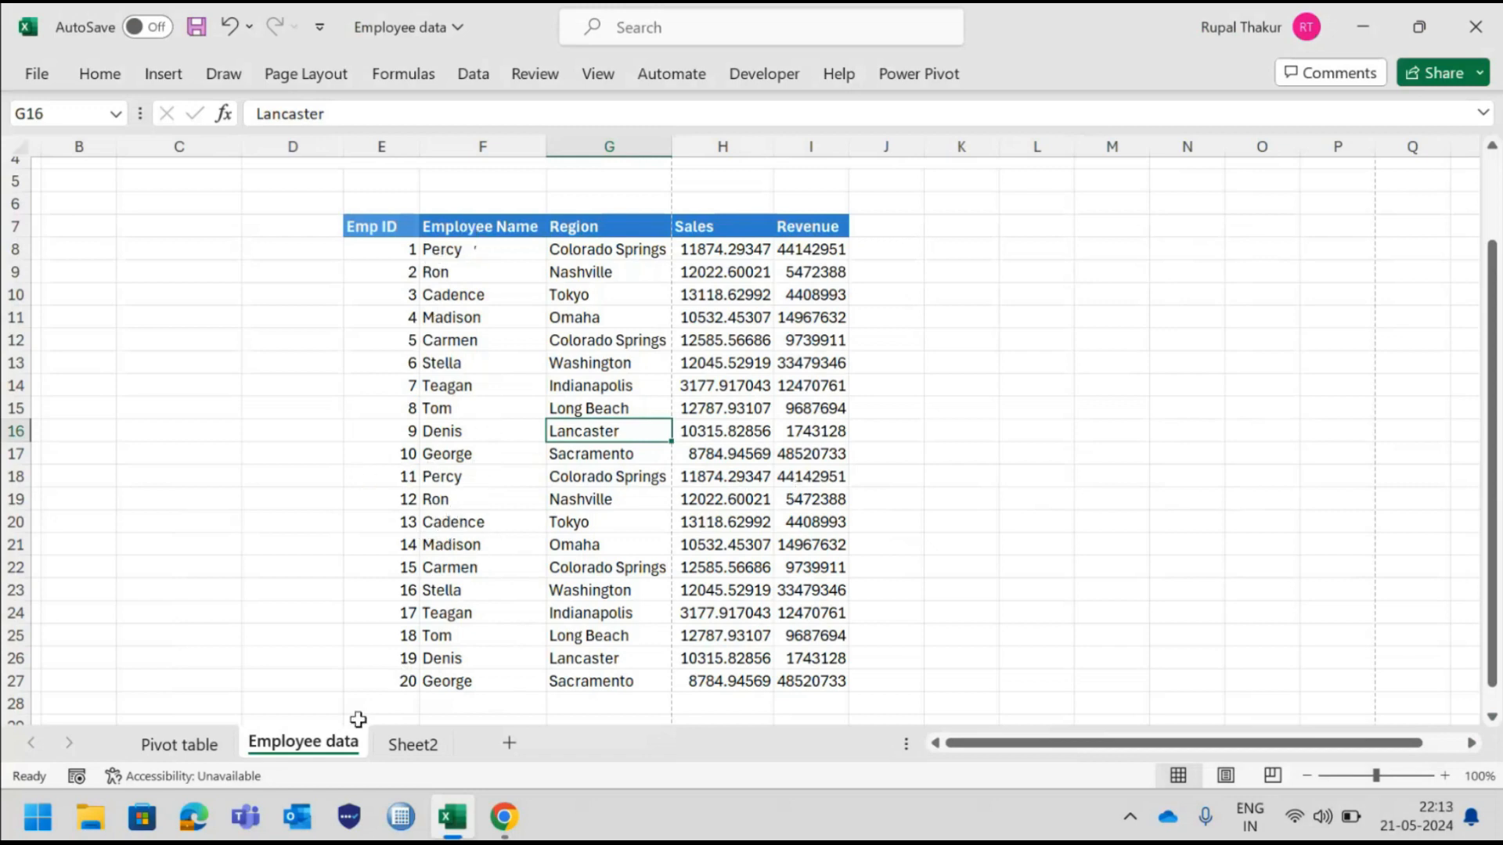
{"action": "left_click", "coordinate": [199, 744]}
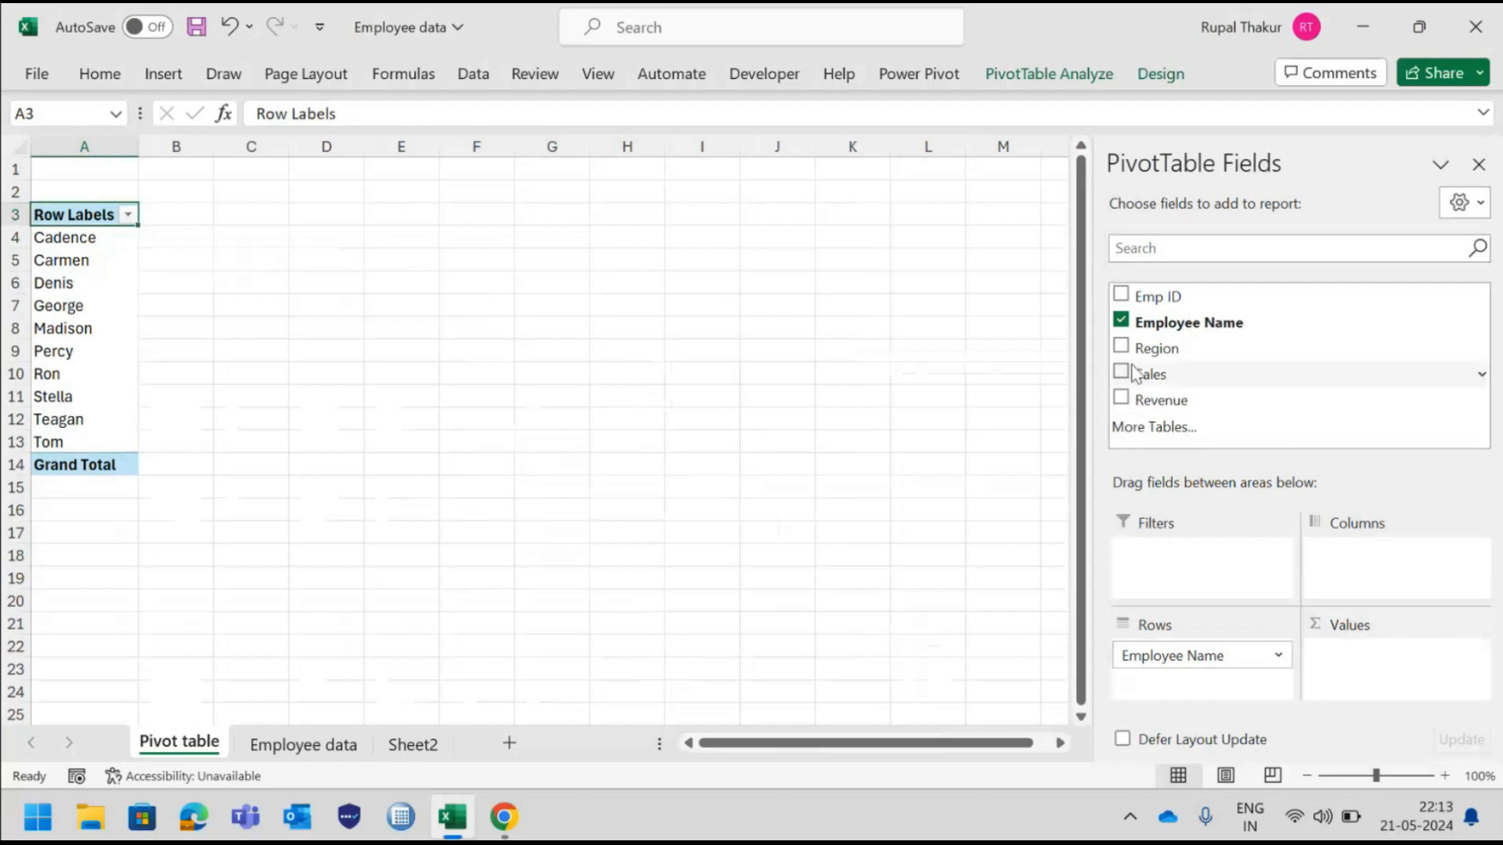
{"action": "left_click_drag", "start_coordinate": [1149, 376], "coordinate": [1354, 655]}
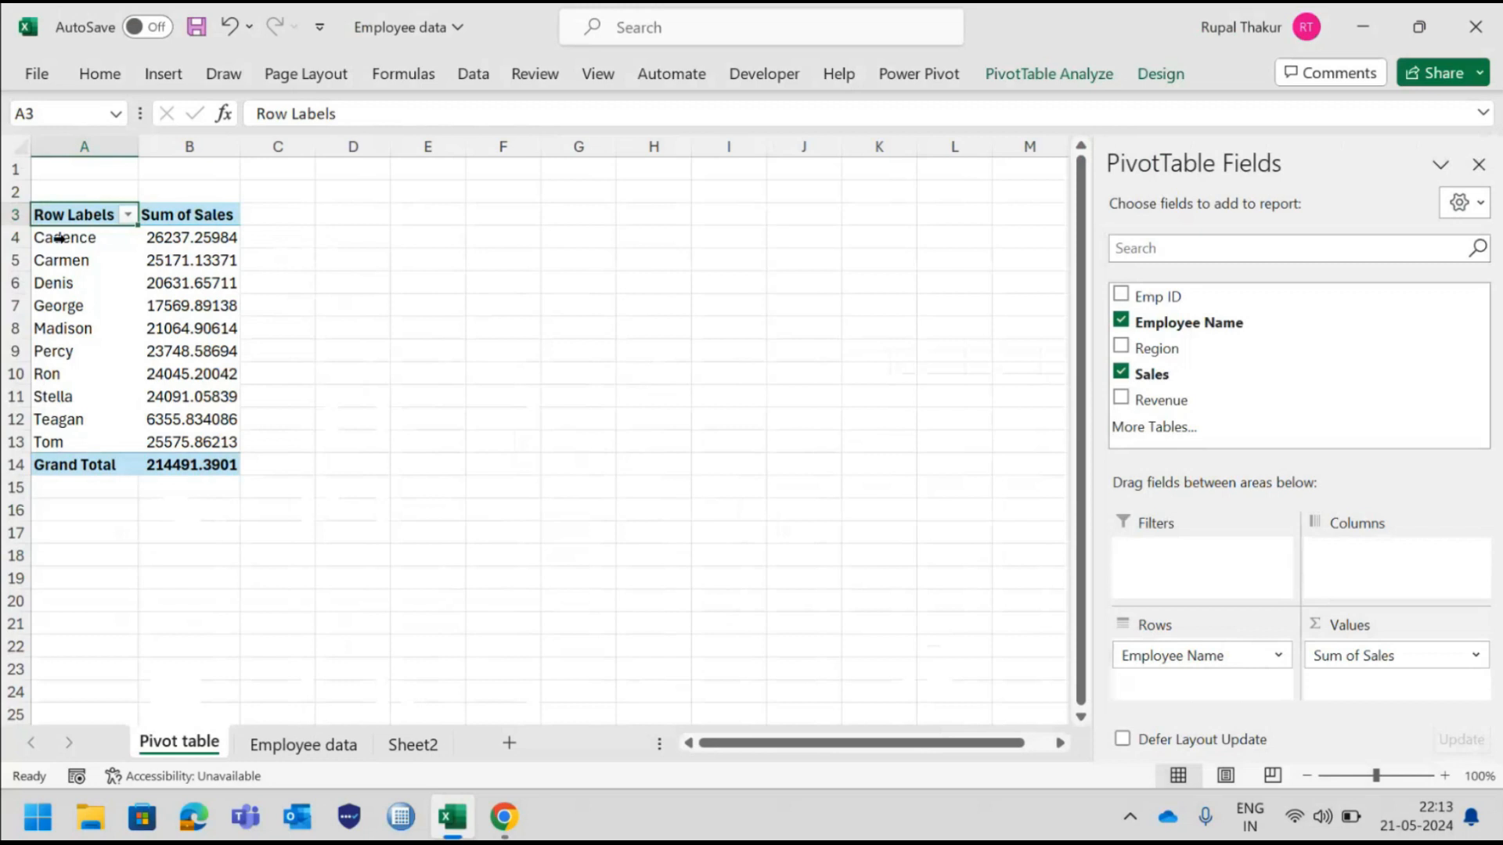
Drill down into the source records behind the Sum of Sales value in cell B4 and compare them with the PivotTable.
{"action": "left_click", "coordinate": [186, 236]}
{"action": "double_click", "coordinate": [185, 236]}
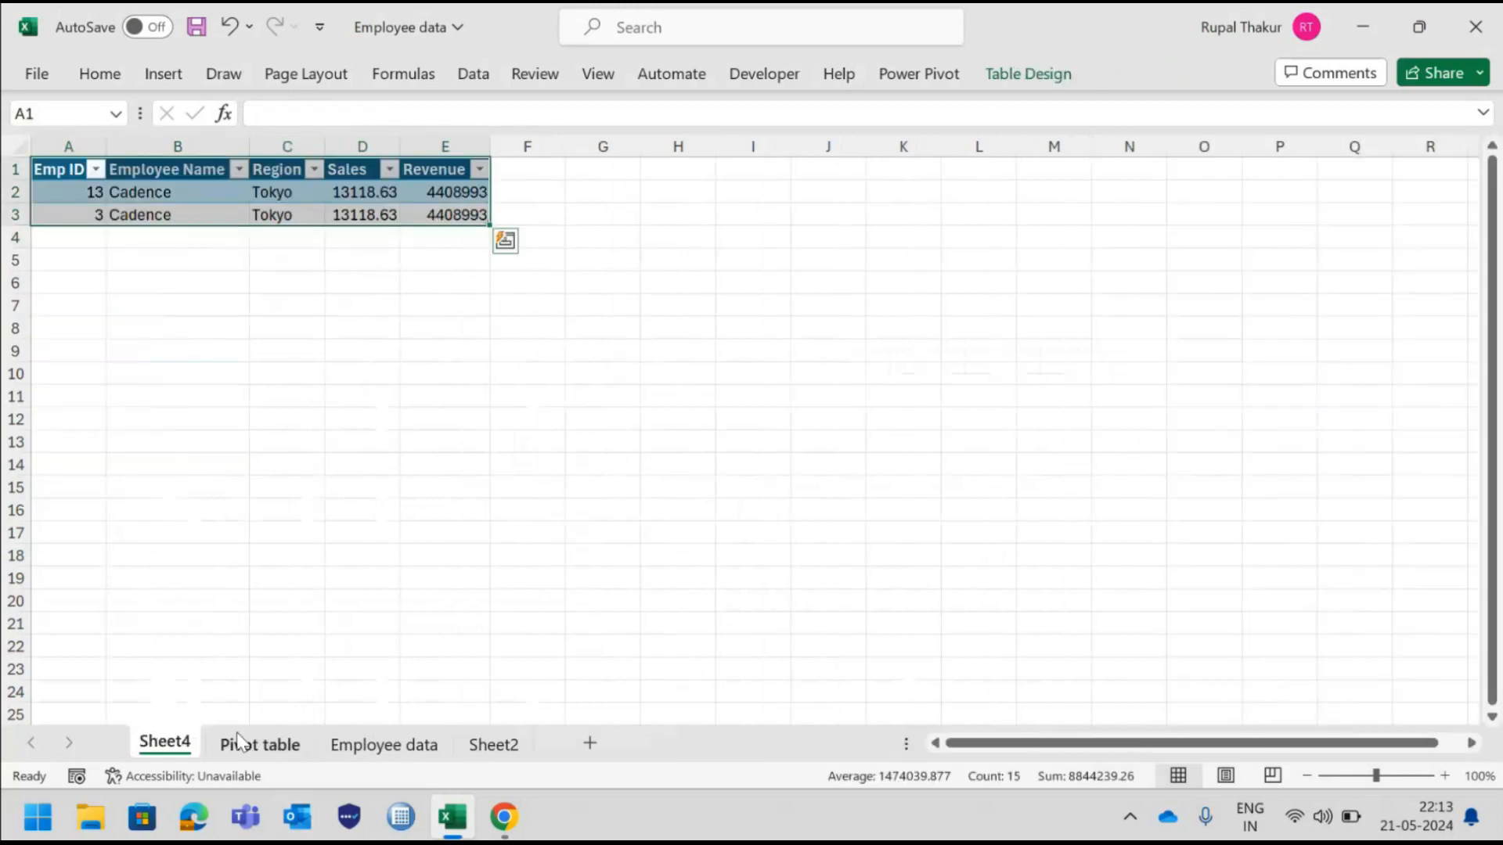
{"action": "left_click", "coordinate": [261, 751]}
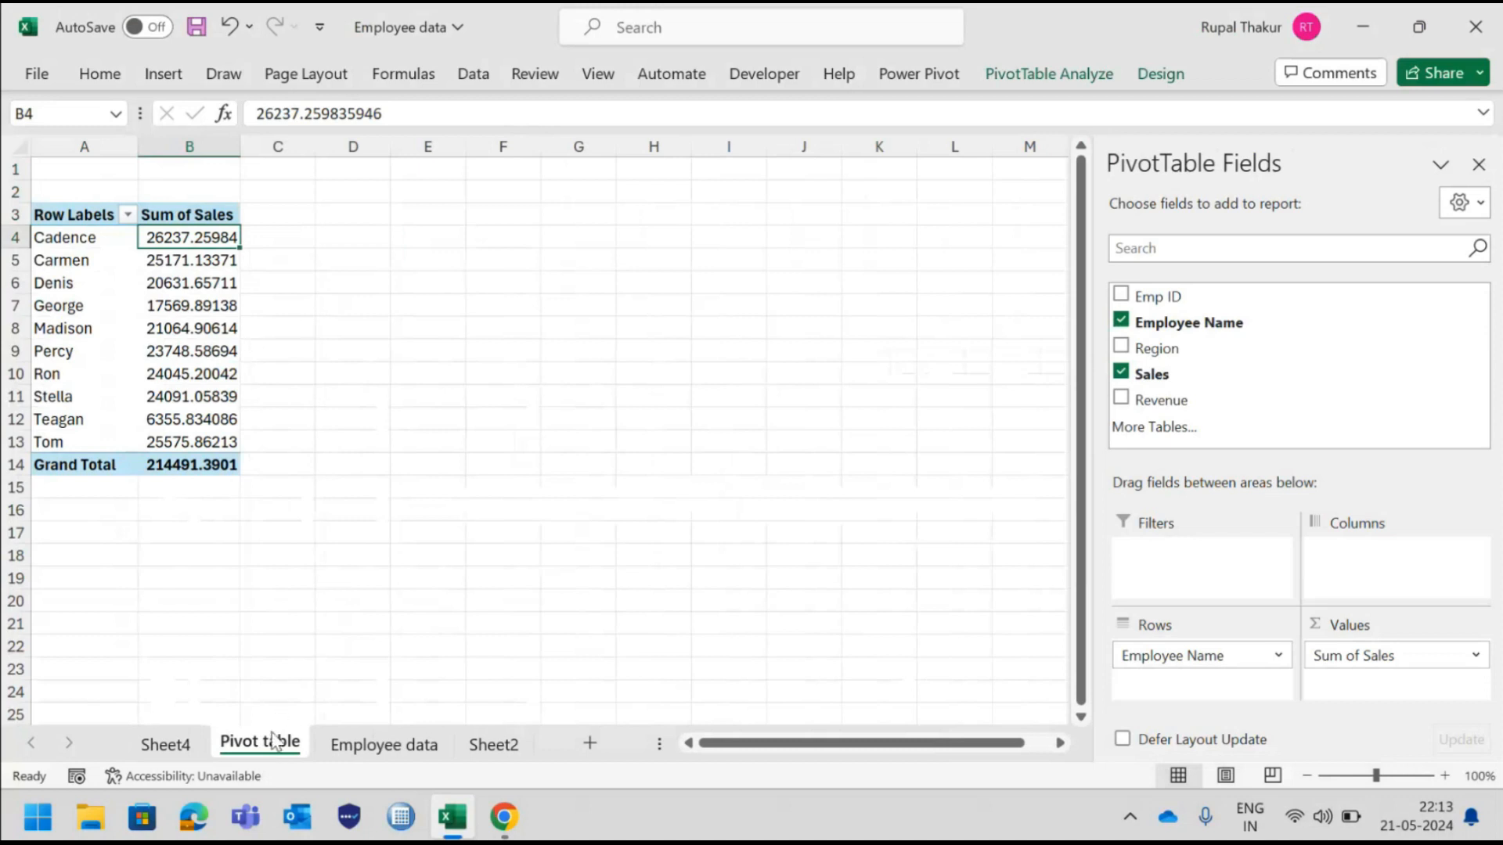
{"action": "left_click", "coordinate": [169, 744]}
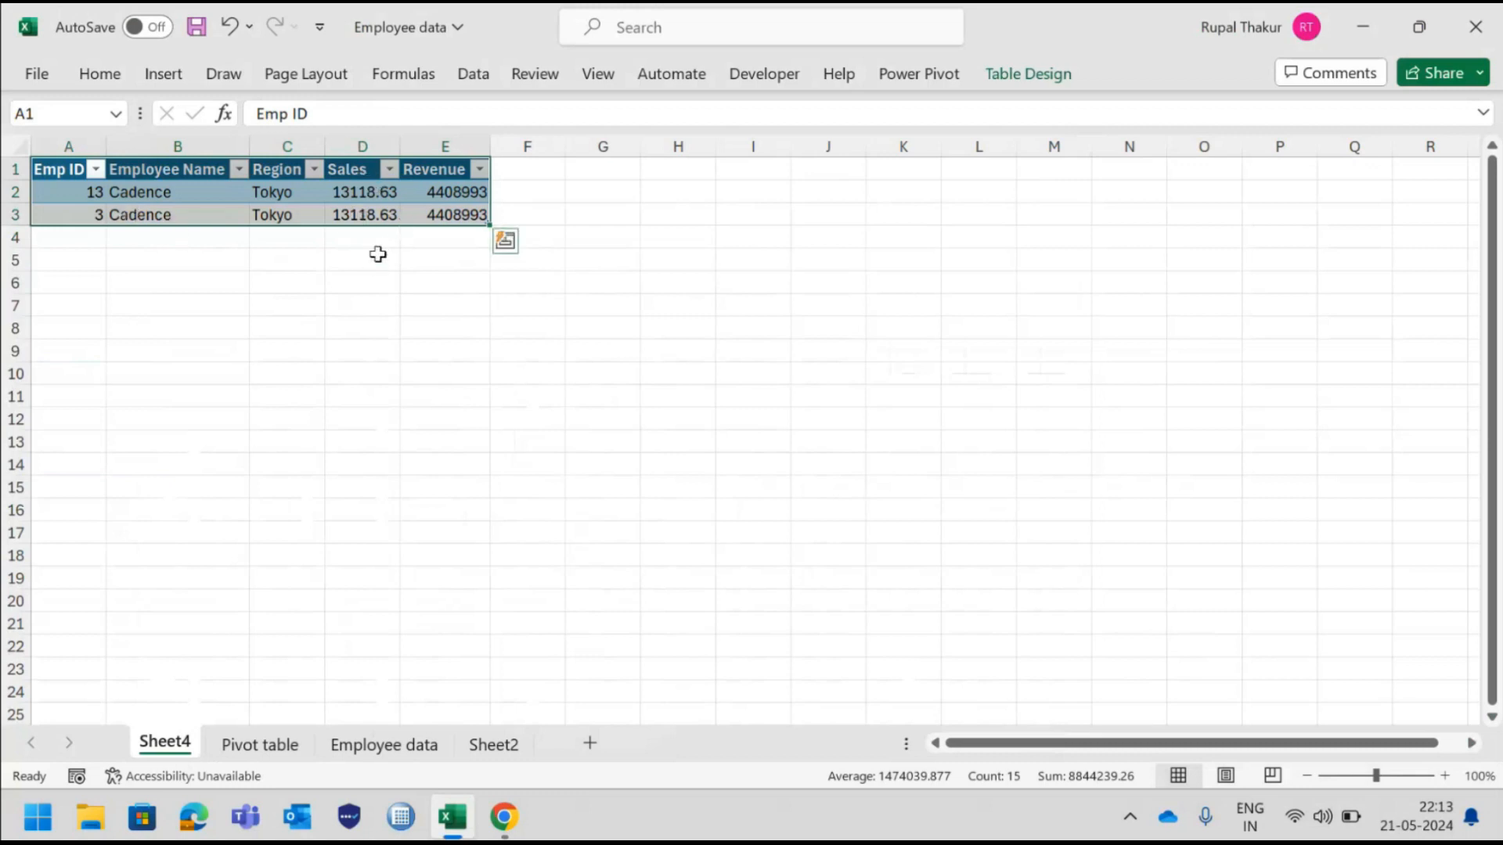
{"action": "left_click", "coordinate": [260, 744]}
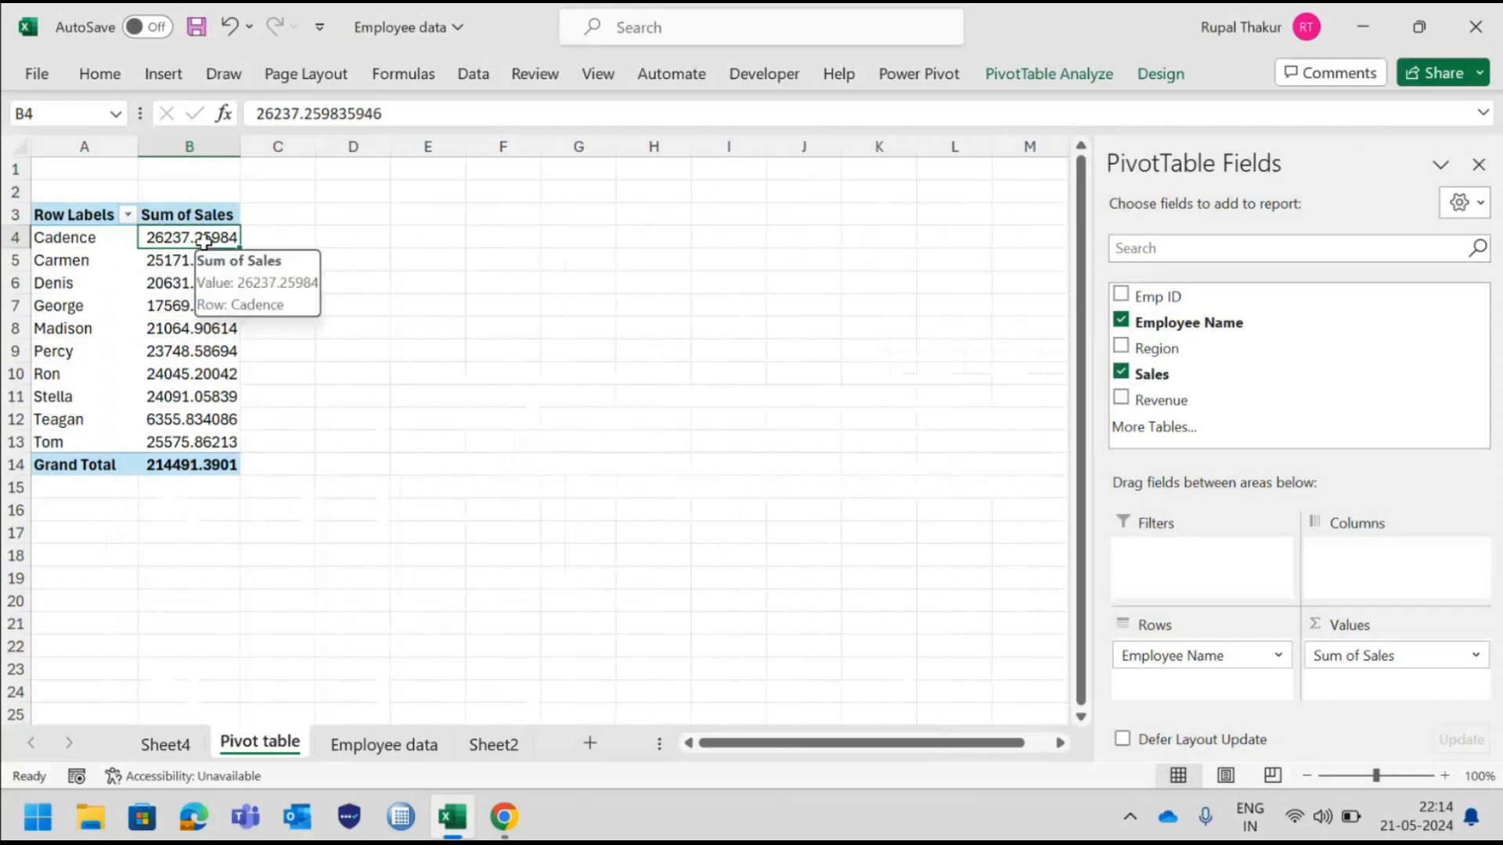
Copy the Sum of Sales value from PivotTable cell B4 into cell G4 of Sheet4.
{"action": "key", "text": "ctrl+c"}
{"action": "left_click", "coordinate": [165, 743]}
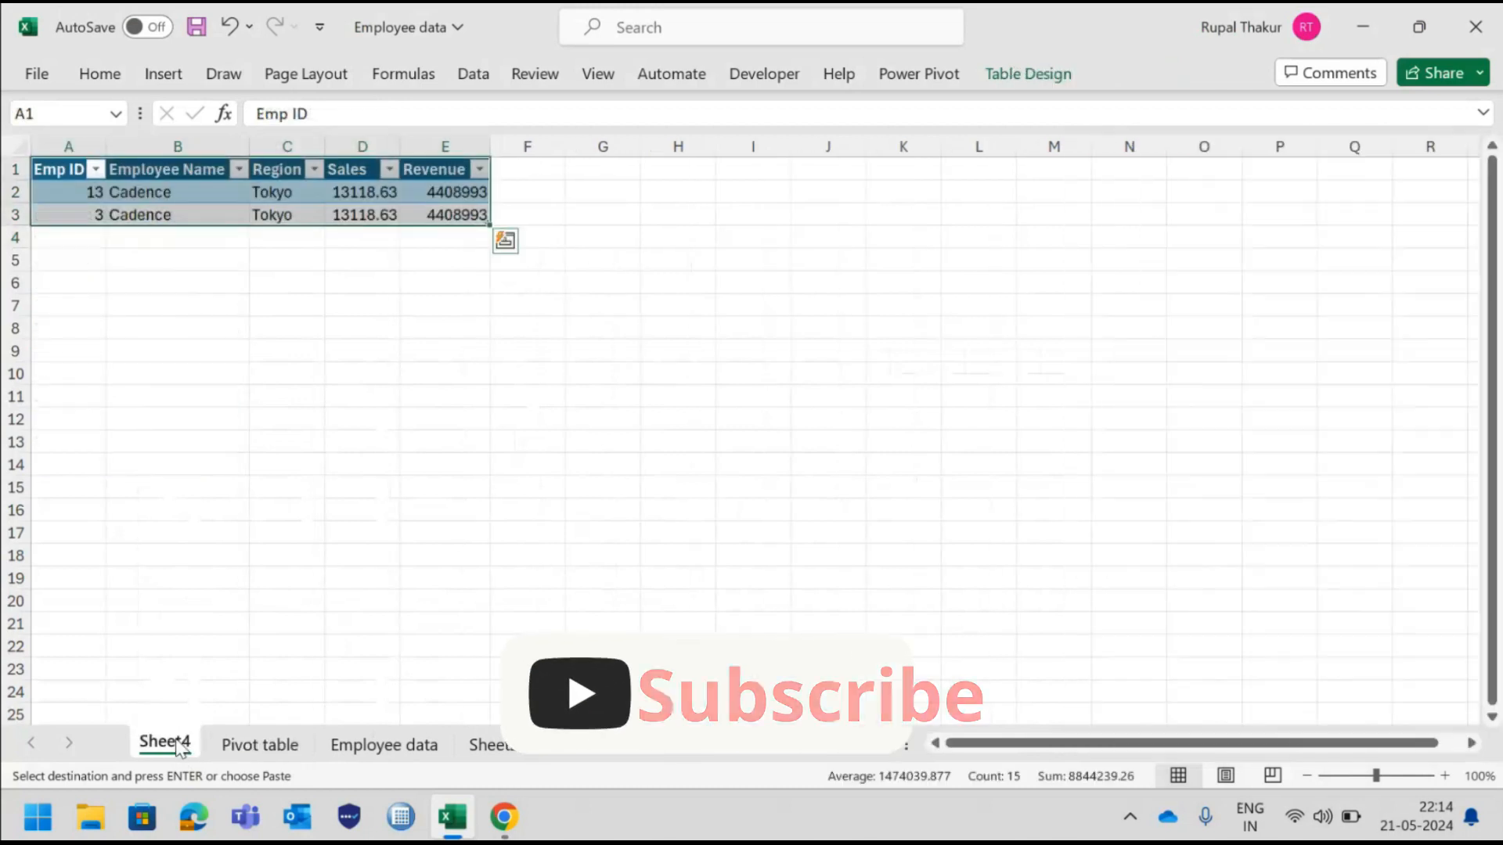
{"action": "left_click", "coordinate": [599, 236]}
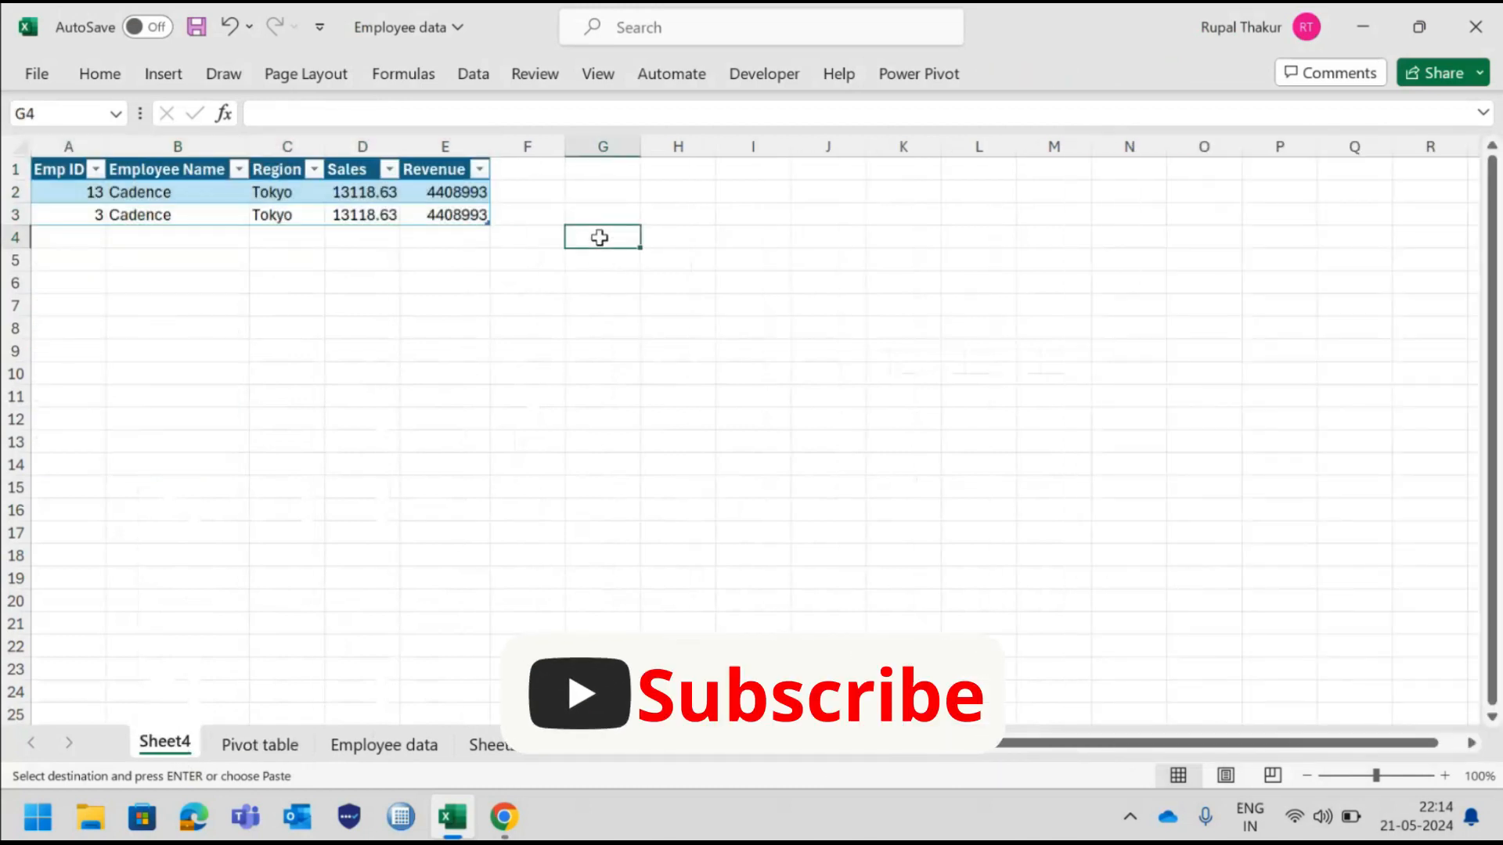
{"action": "key", "text": "ctrl+v"}
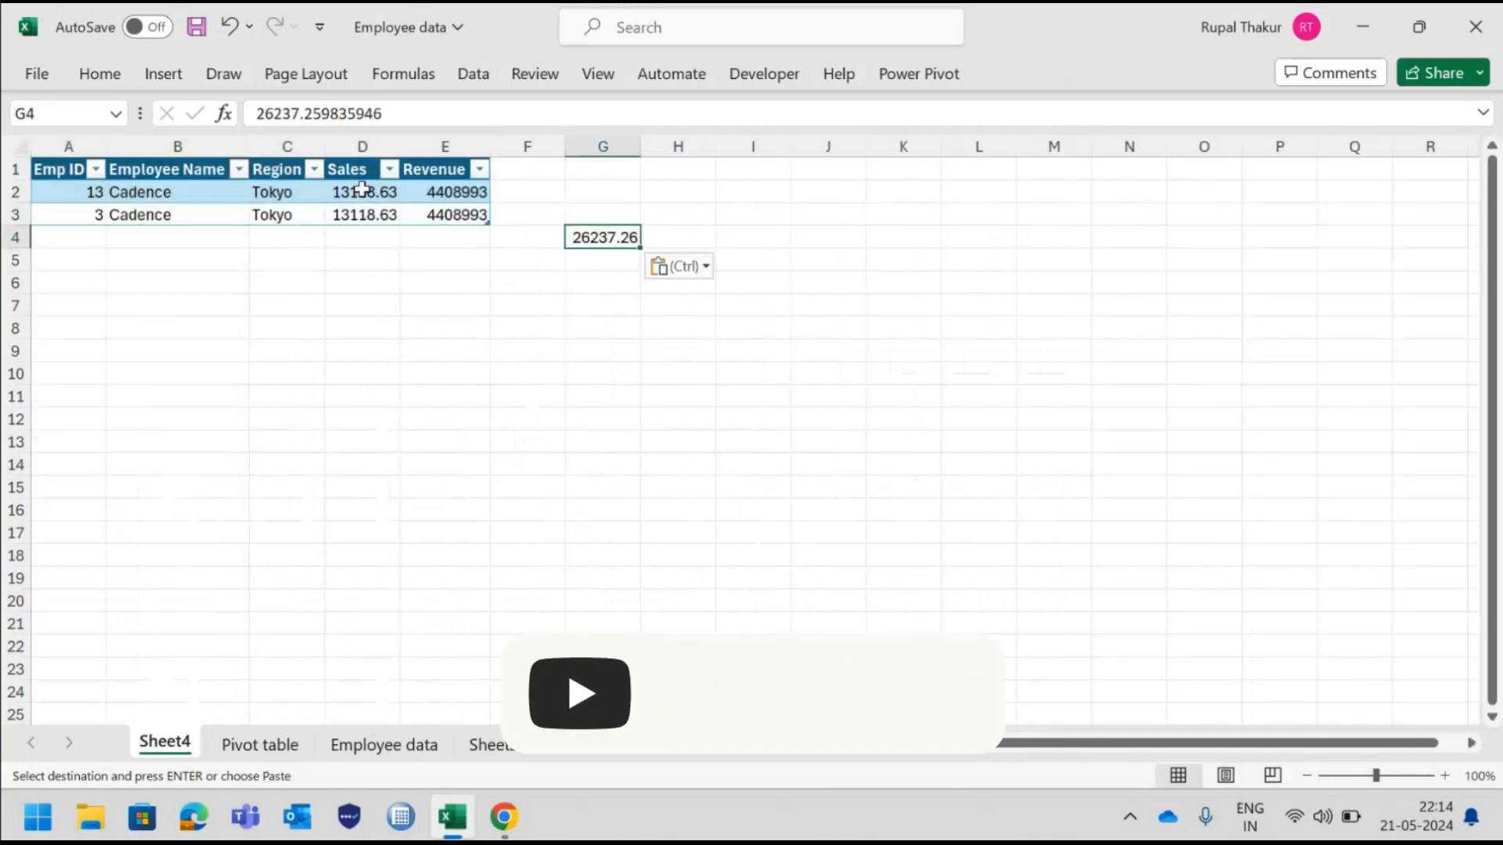
Enter =SUM(D2,D3) in cell D4 of Sheet4 to total the two Sales records.
{"action": "left_click", "coordinate": [360, 234]}
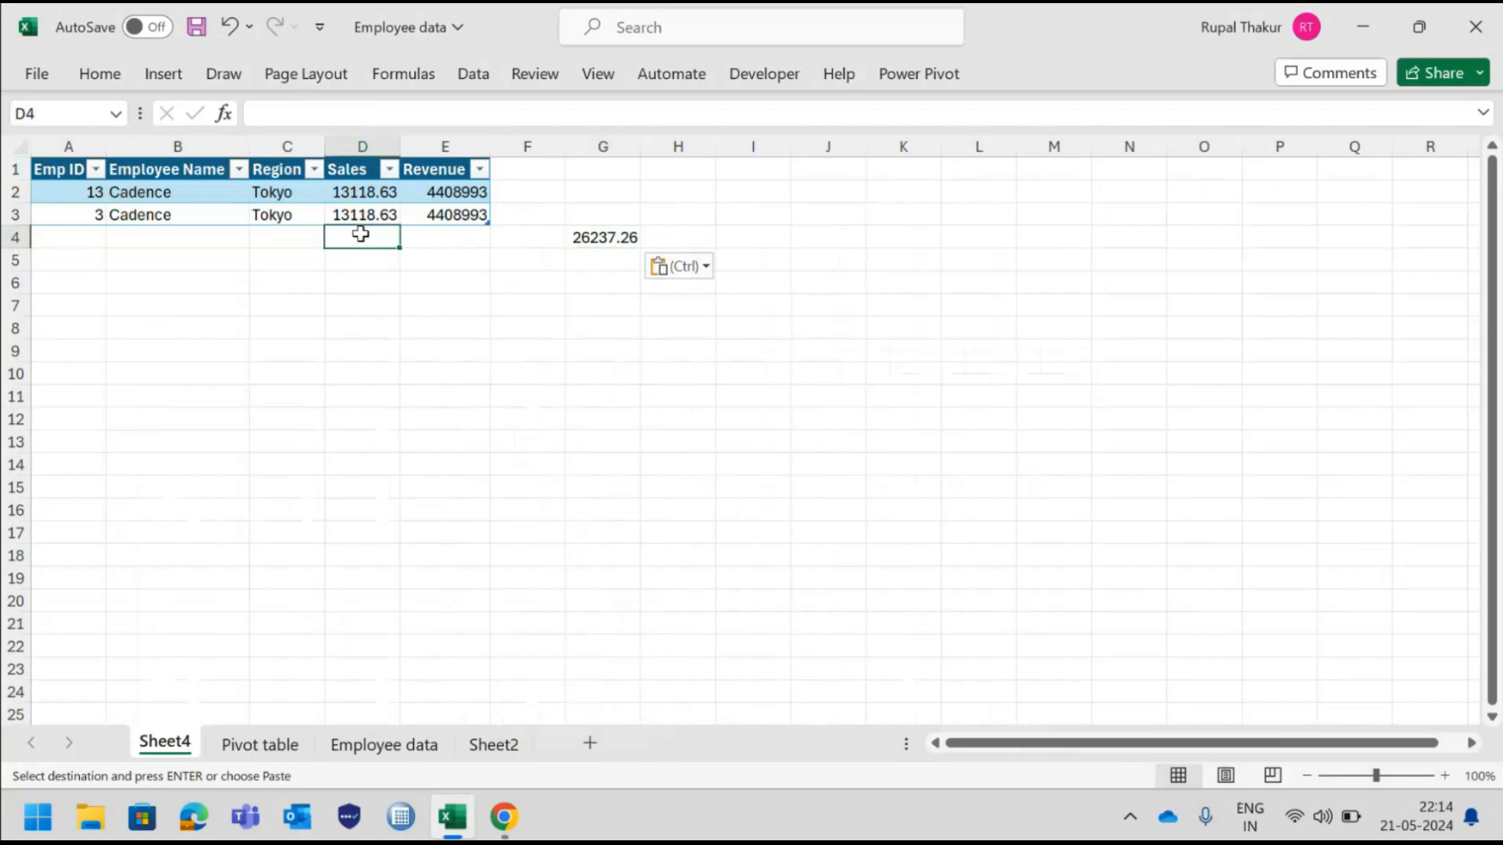
{"action": "type", "text": "=sum"}
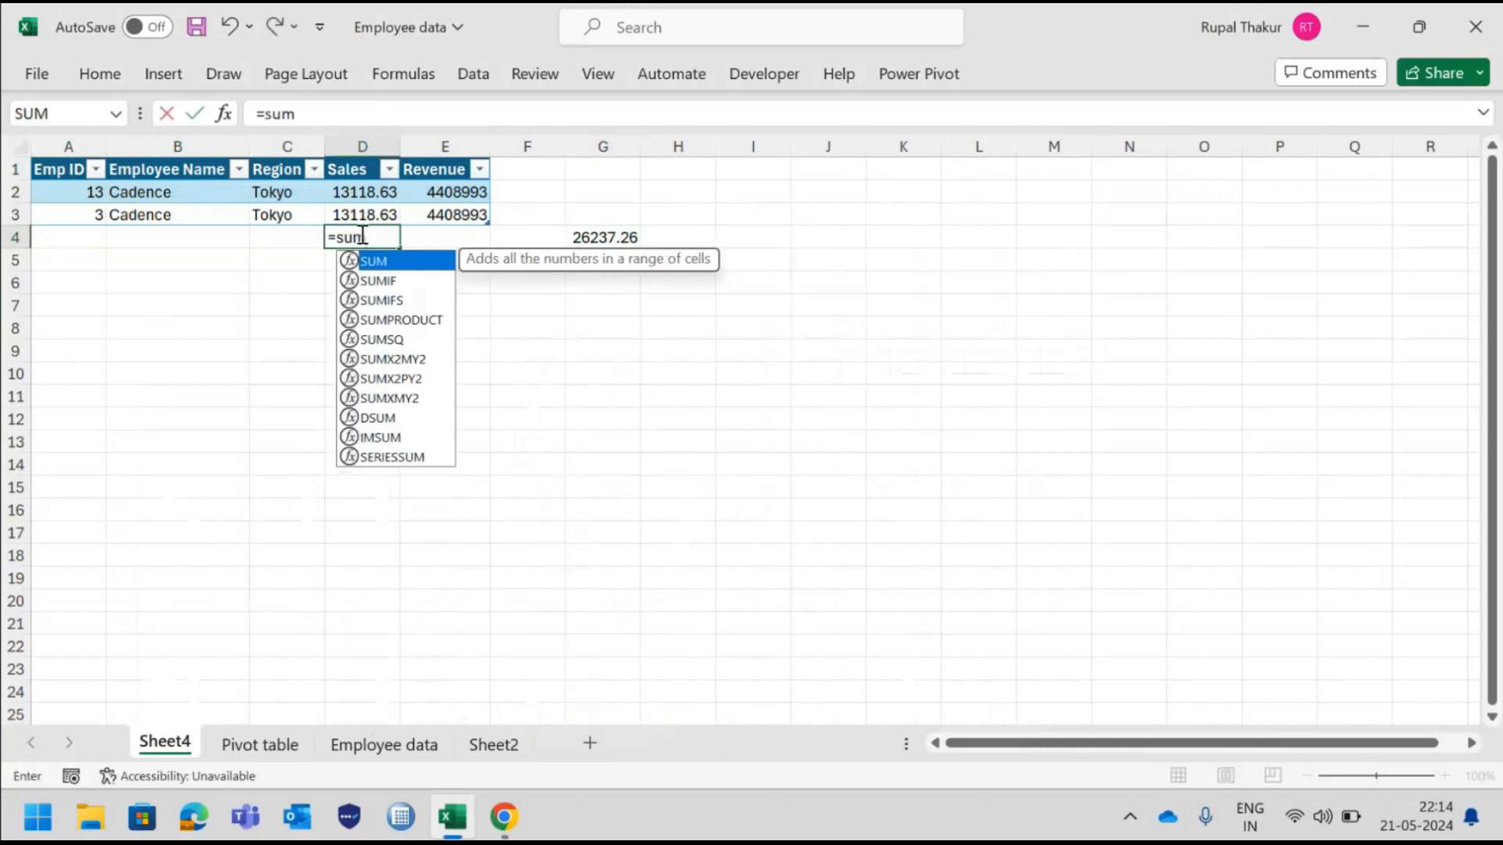
{"action": "key", "text": "Tab"}
{"action": "left_click", "coordinate": [371, 194]}
{"action": "type", "text": ","}
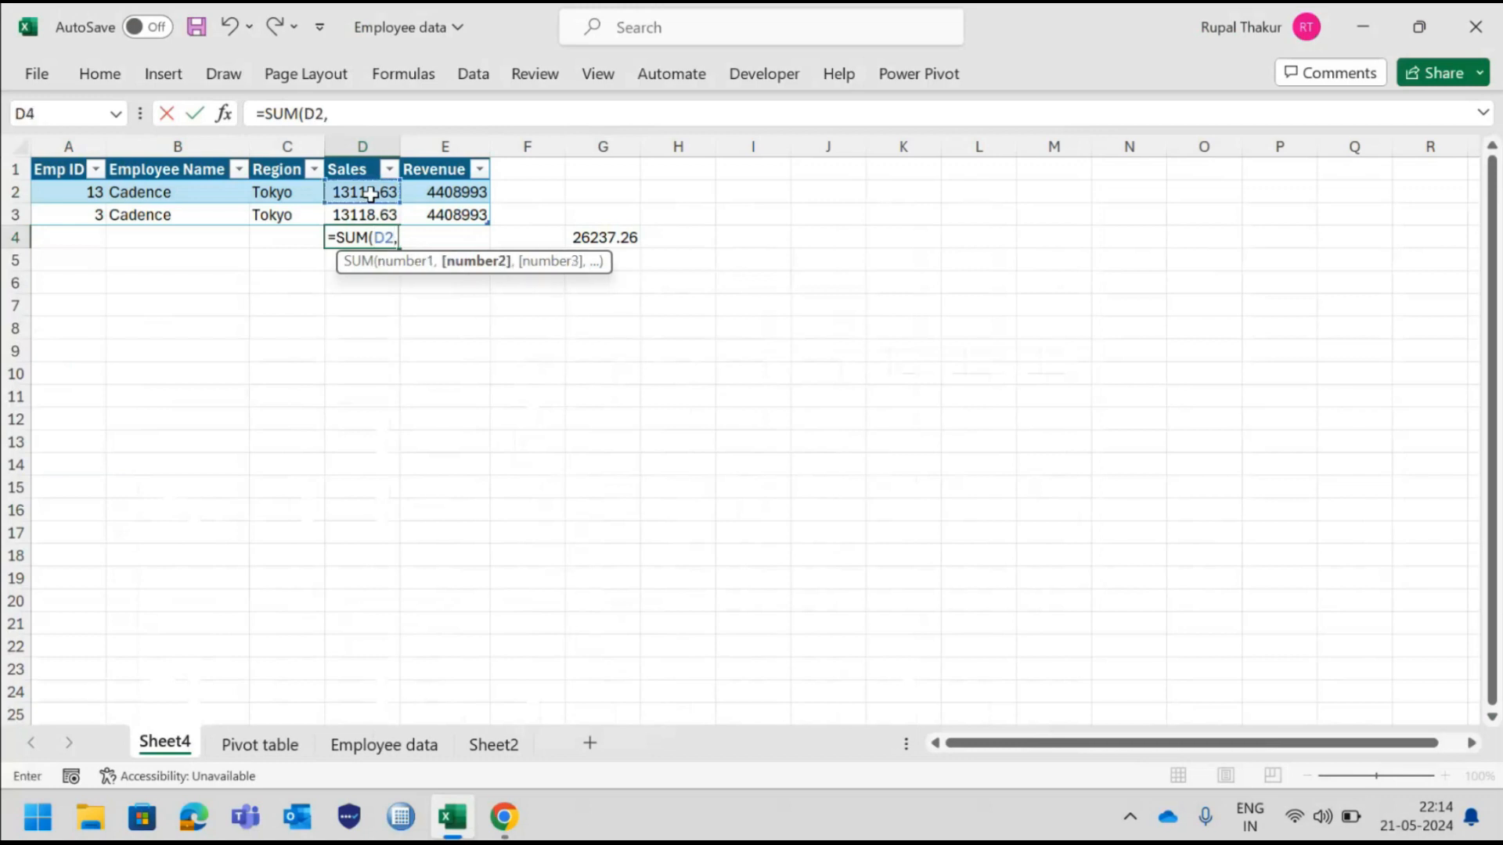
{"action": "left_click", "coordinate": [365, 214]}
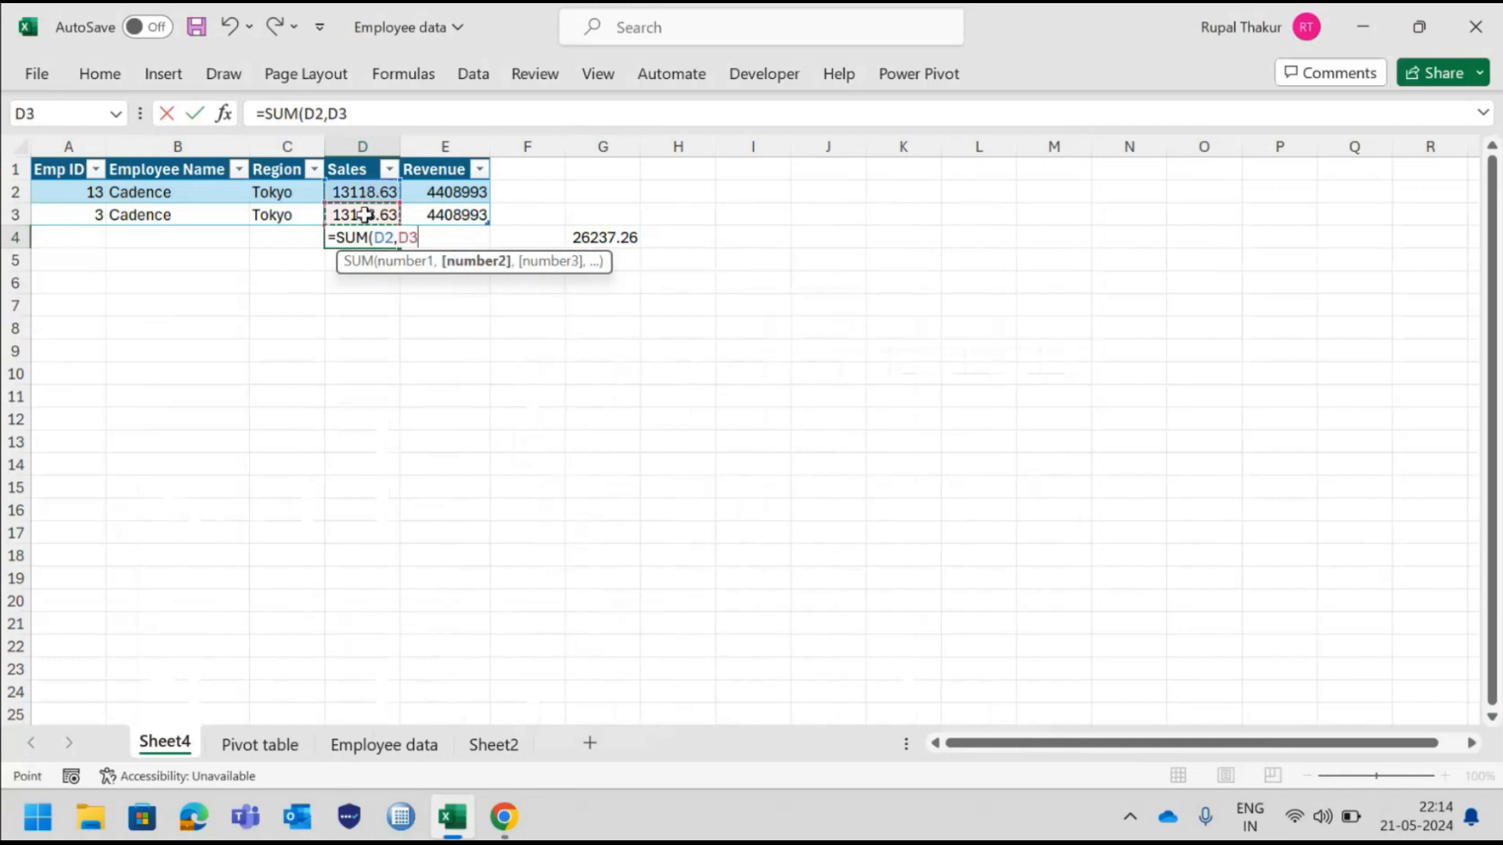
{"action": "type", "text": ")"}
{"action": "key", "text": "Return"}
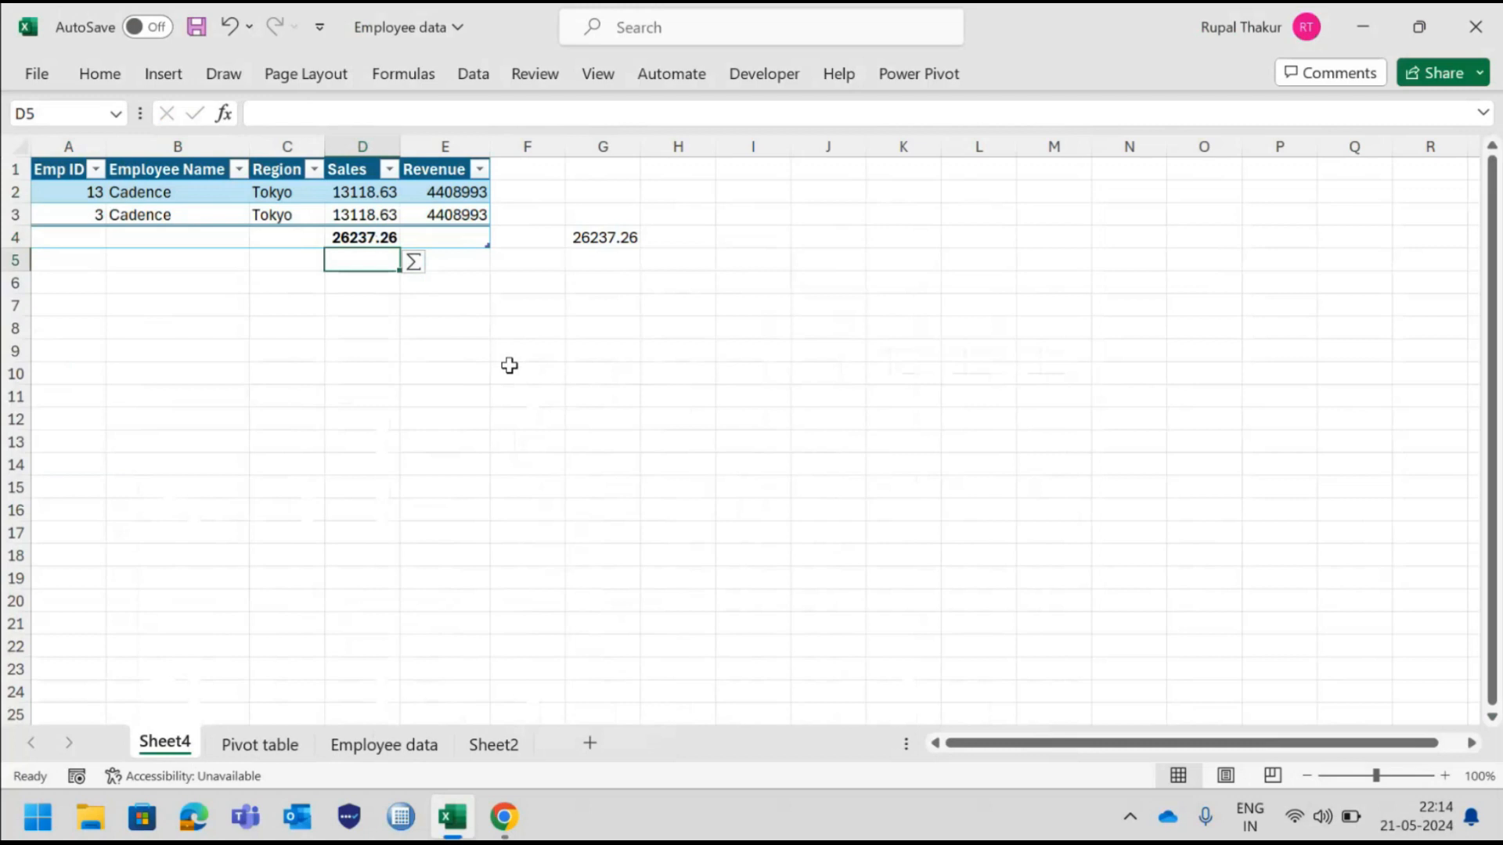
Compare the Sheet4 total with the PivotTable value and permanently delete Sheet4.
{"action": "left_click", "coordinate": [260, 748]}
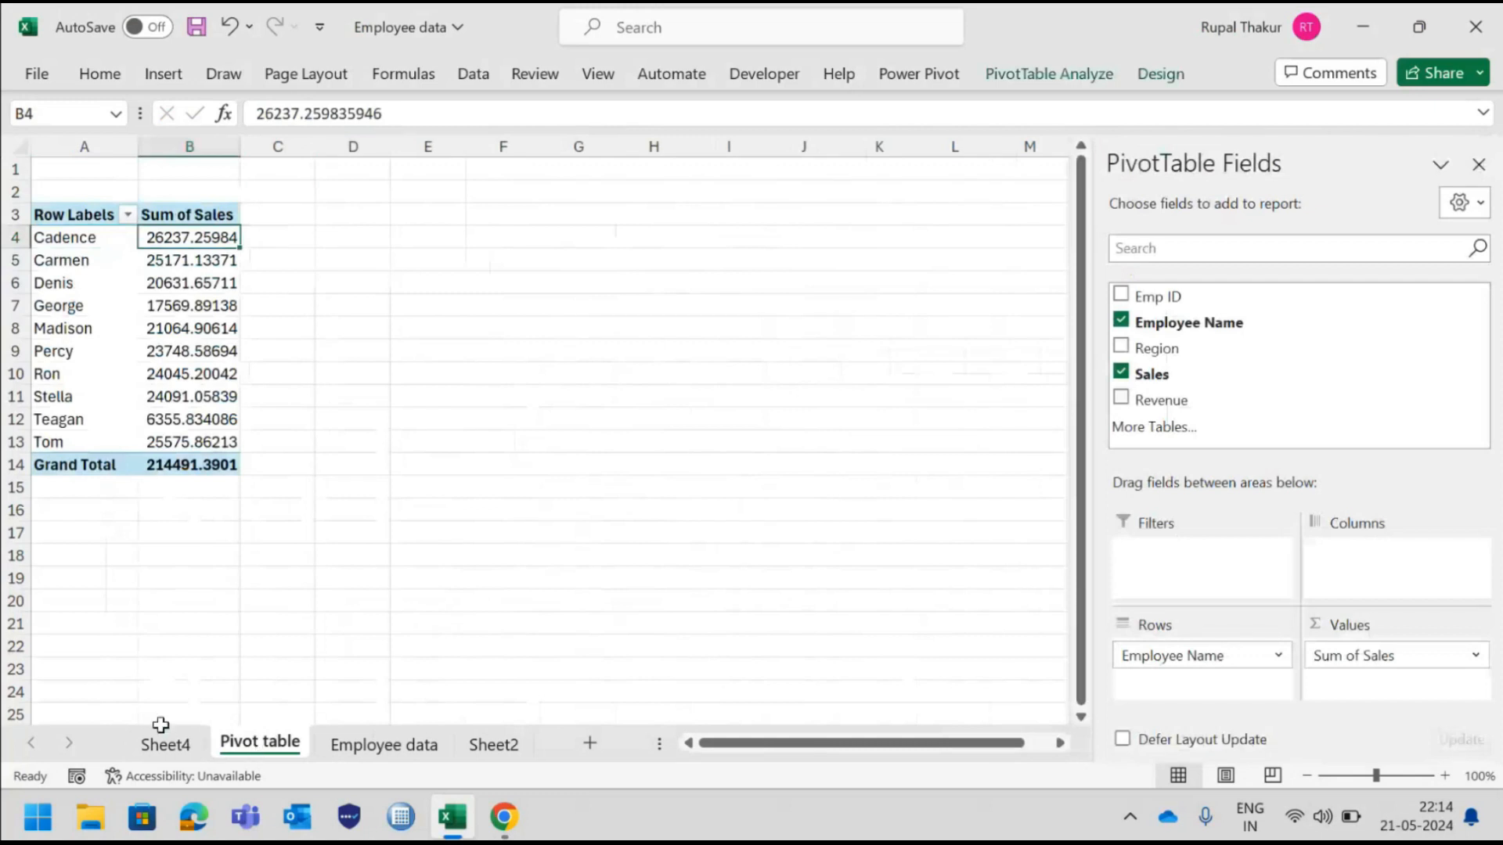
{"action": "left_click", "coordinate": [200, 747]}
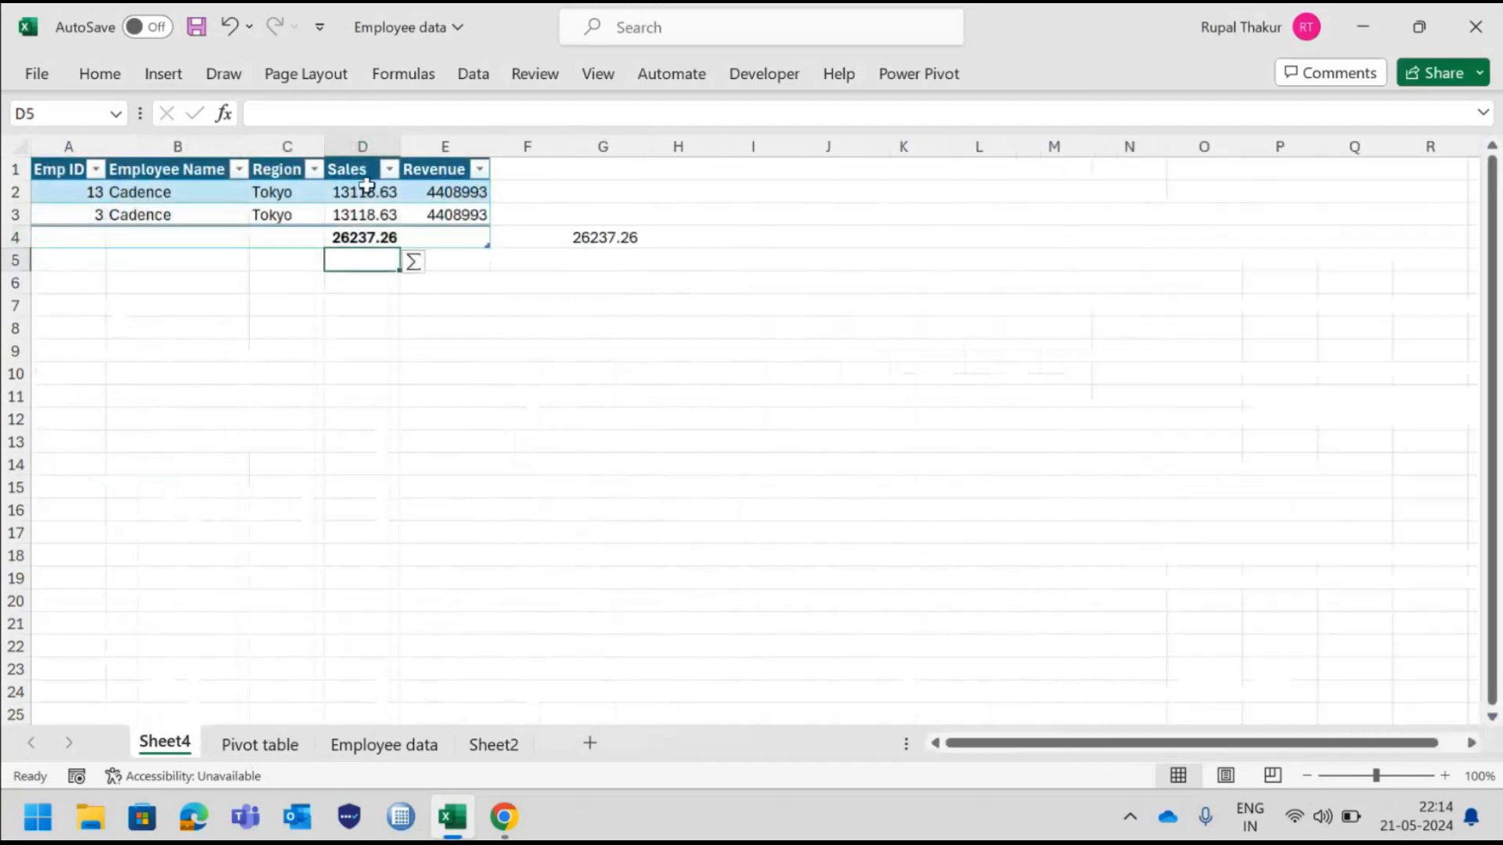
{"action": "left_click", "coordinate": [261, 745]}
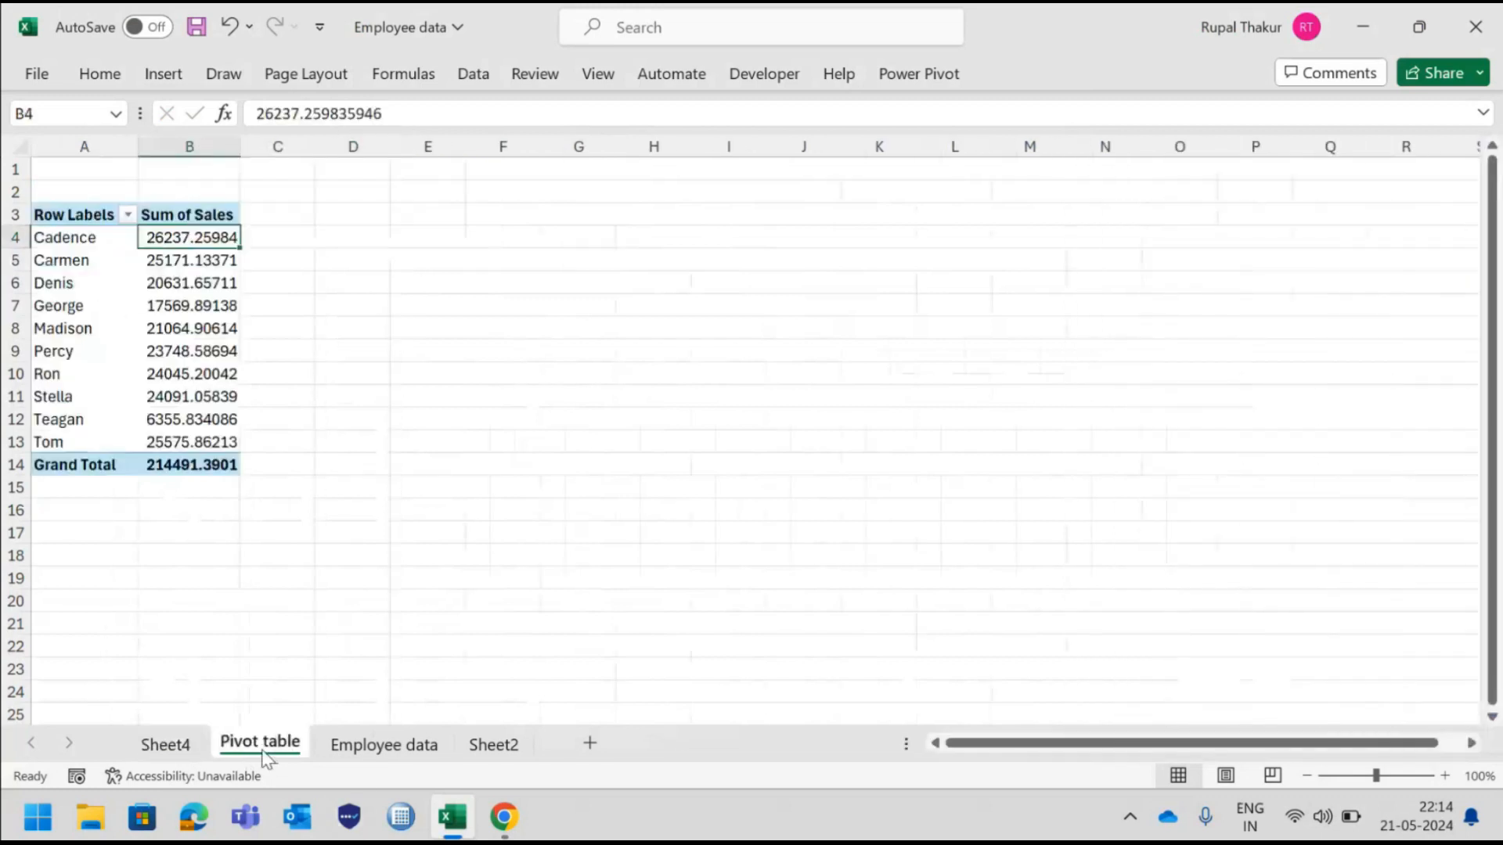
{"action": "left_click", "coordinate": [188, 747]}
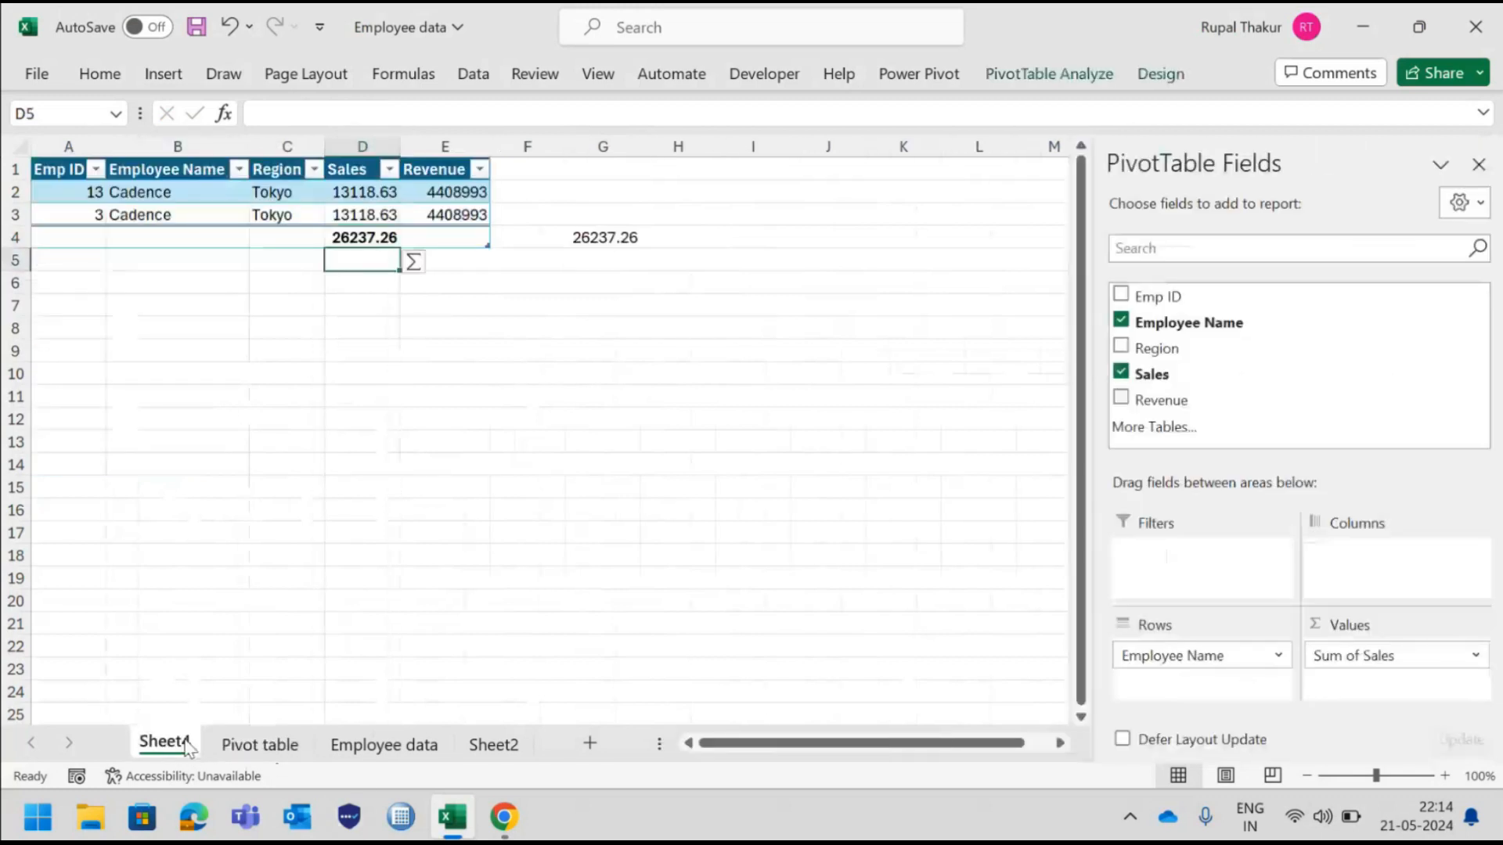
{"action": "left_click", "coordinate": [290, 645]}
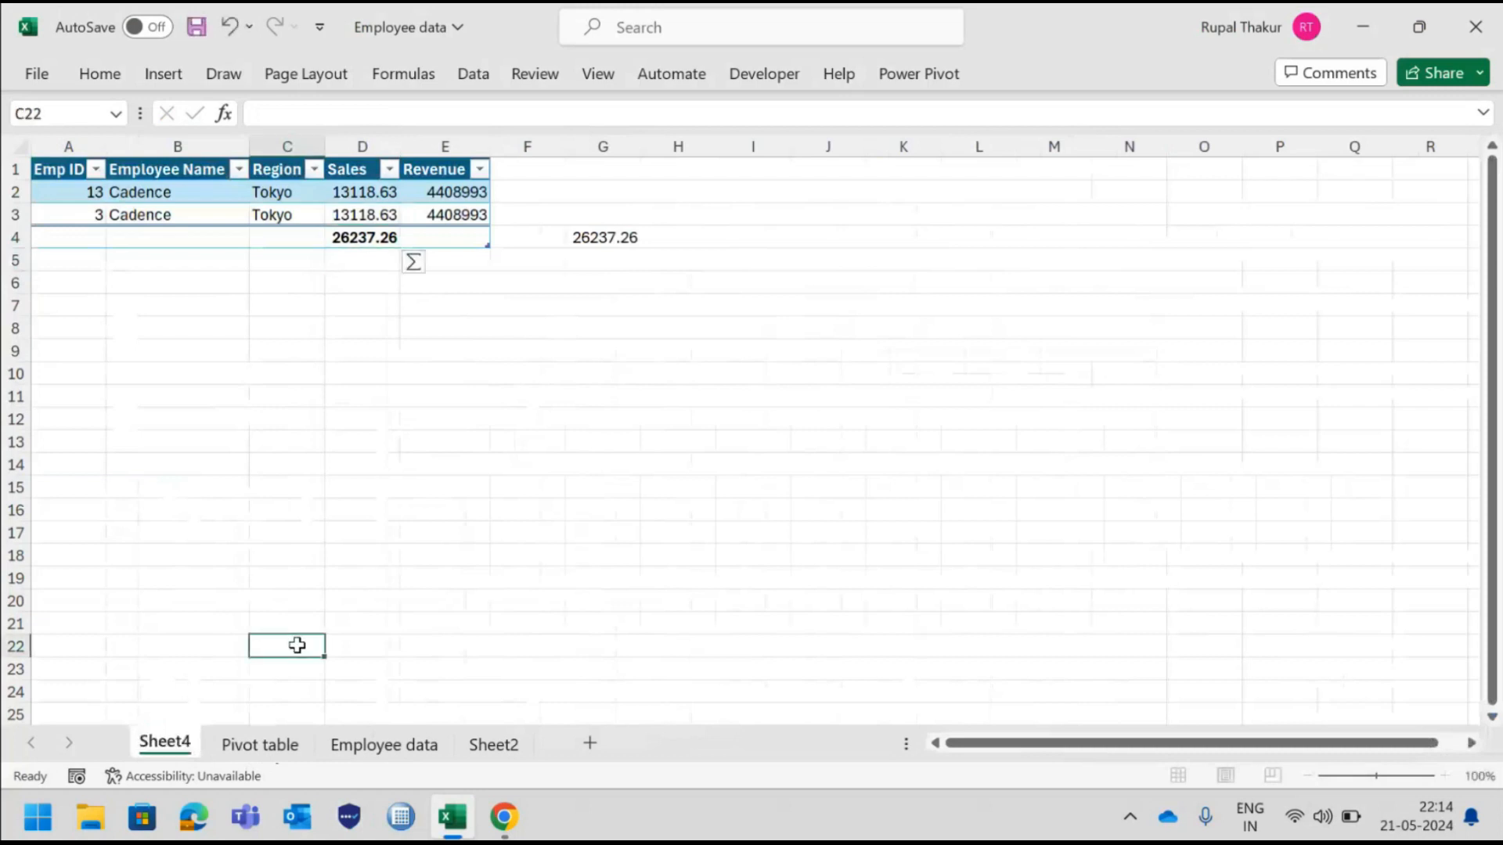
{"action": "right_click", "coordinate": [187, 748]}
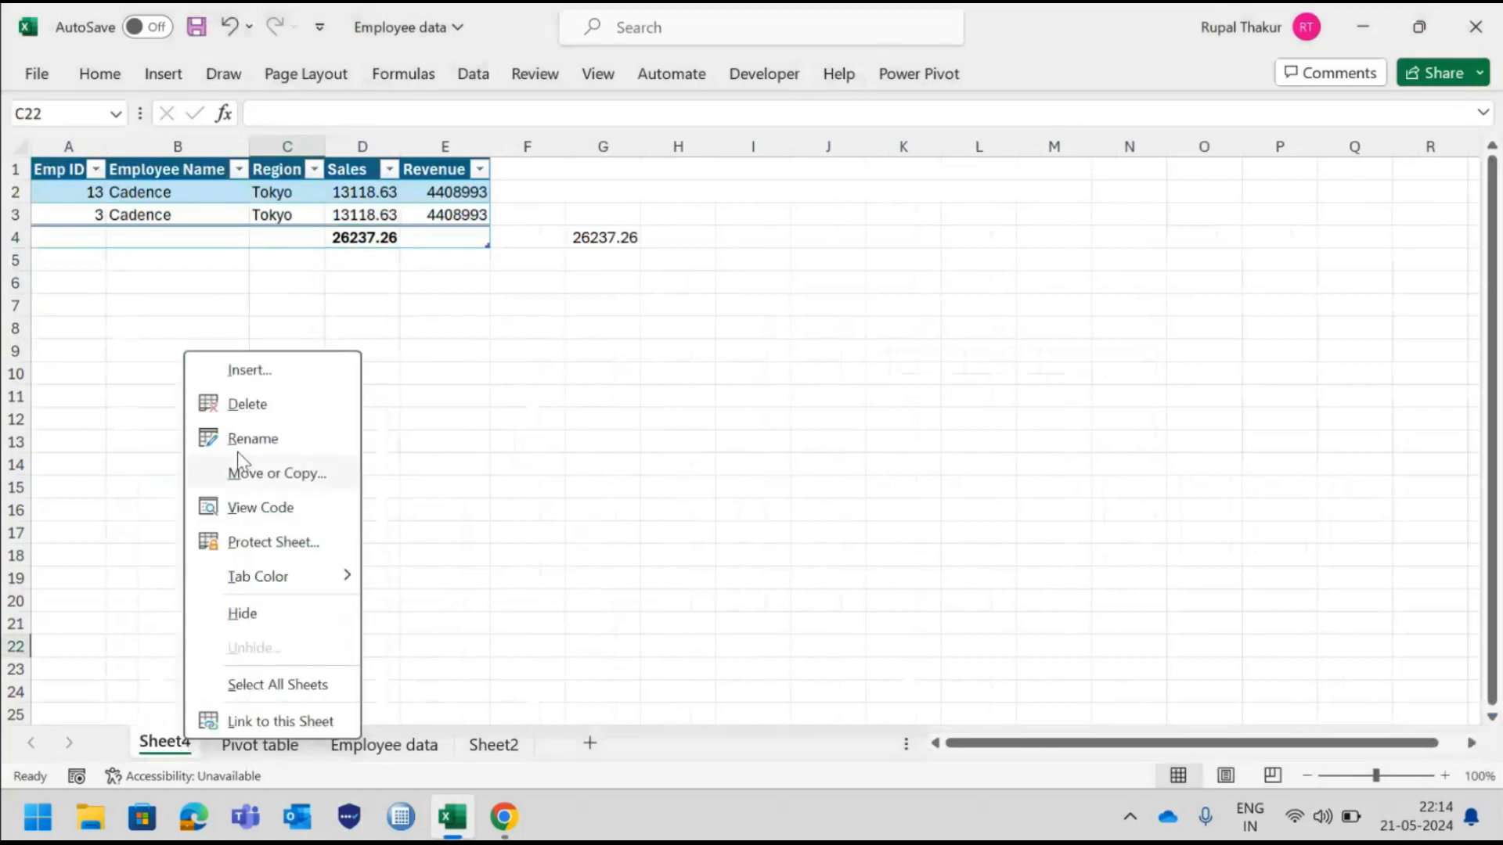
{"action": "left_click", "coordinate": [289, 420]}
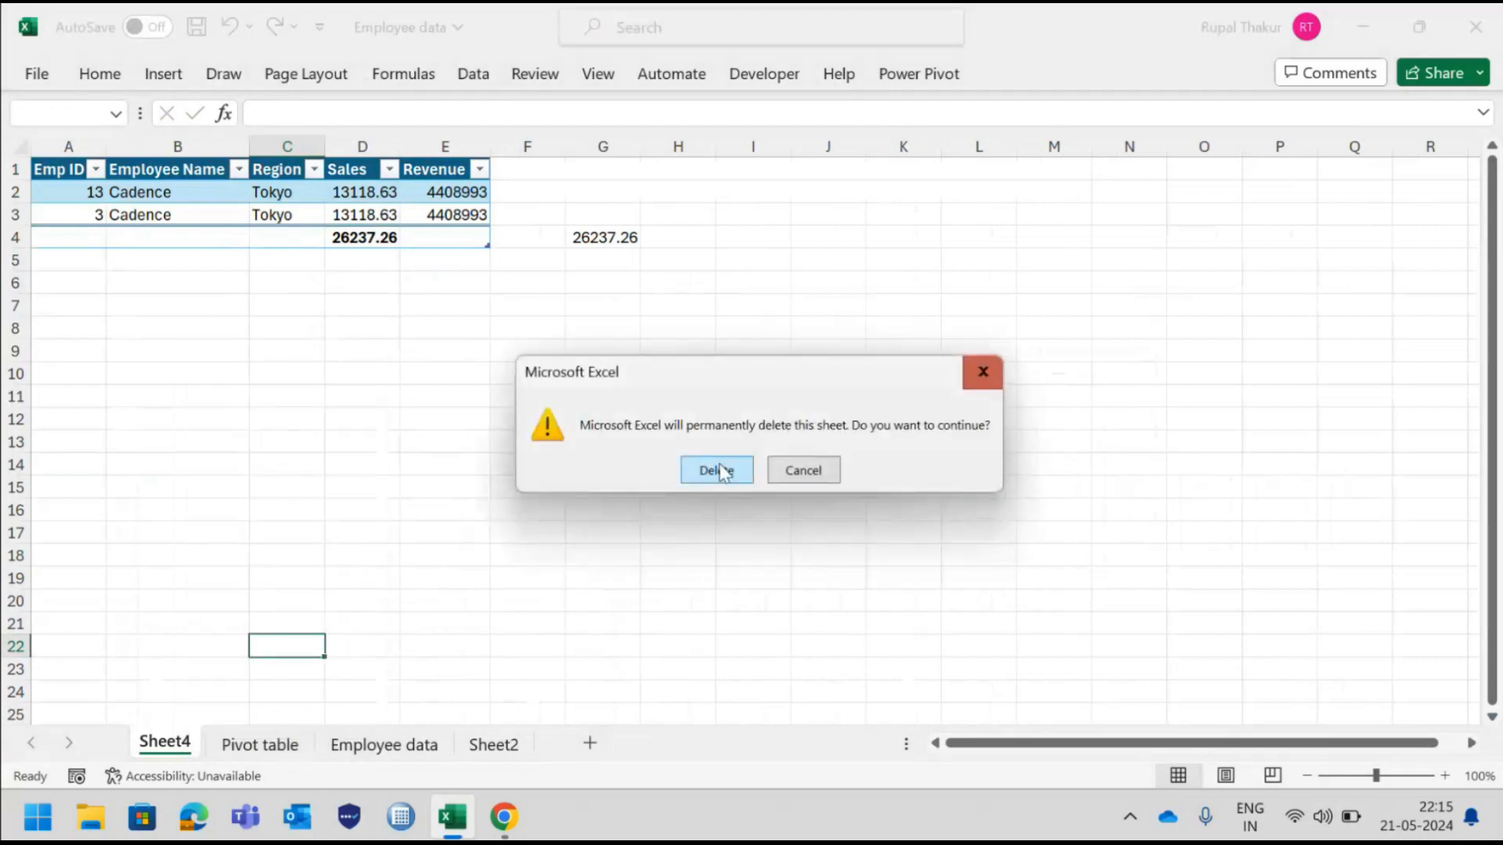
{"action": "left_click", "coordinate": [719, 469]}
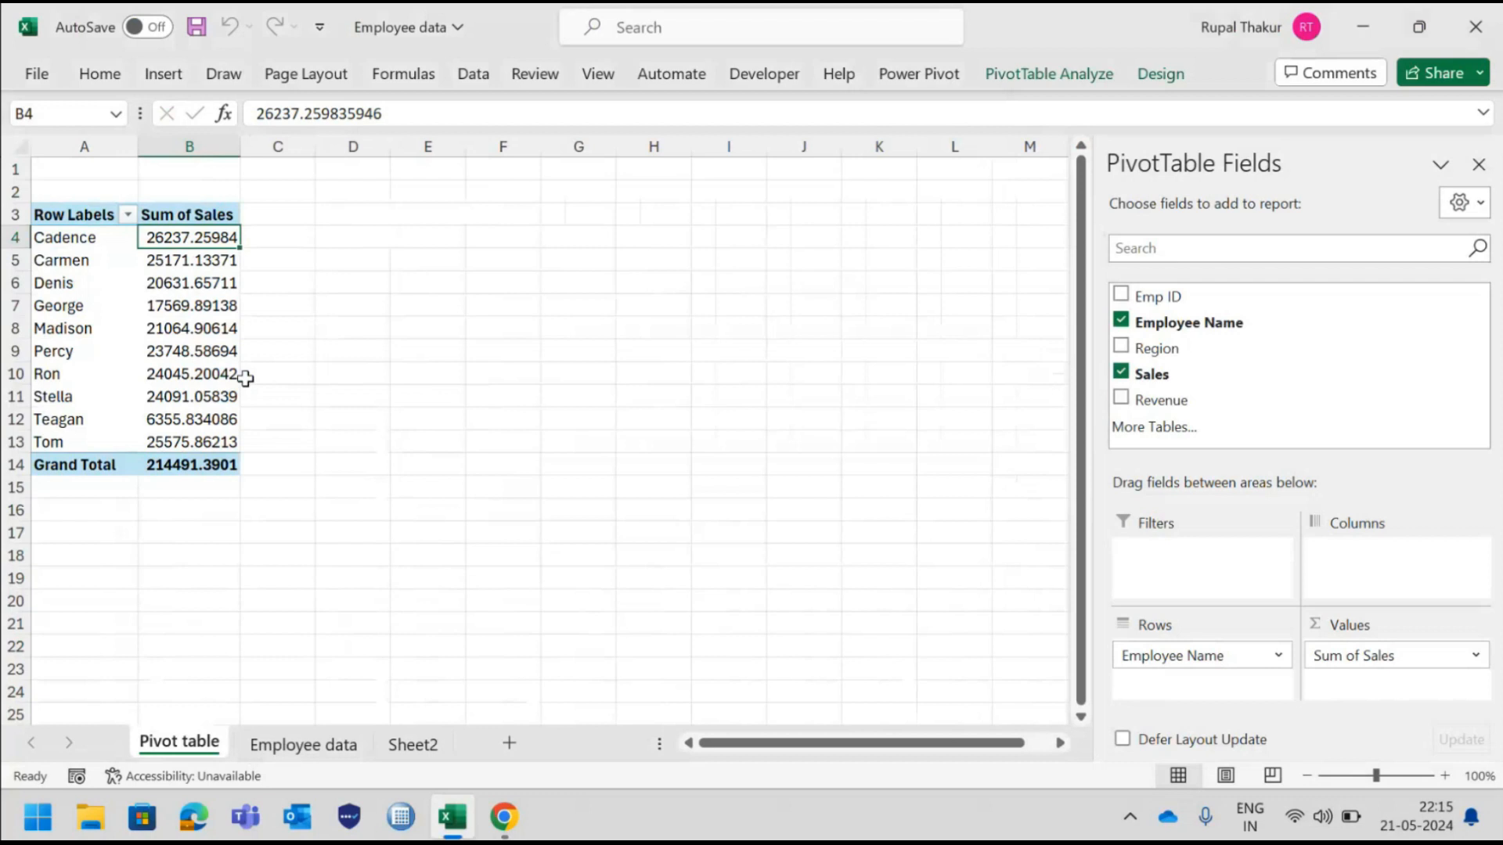
Add Region to the PivotTable's Rows area and remove Employee Name from it.
{"action": "left_click_drag", "start_coordinate": [1159, 354], "coordinate": [1152, 687]}
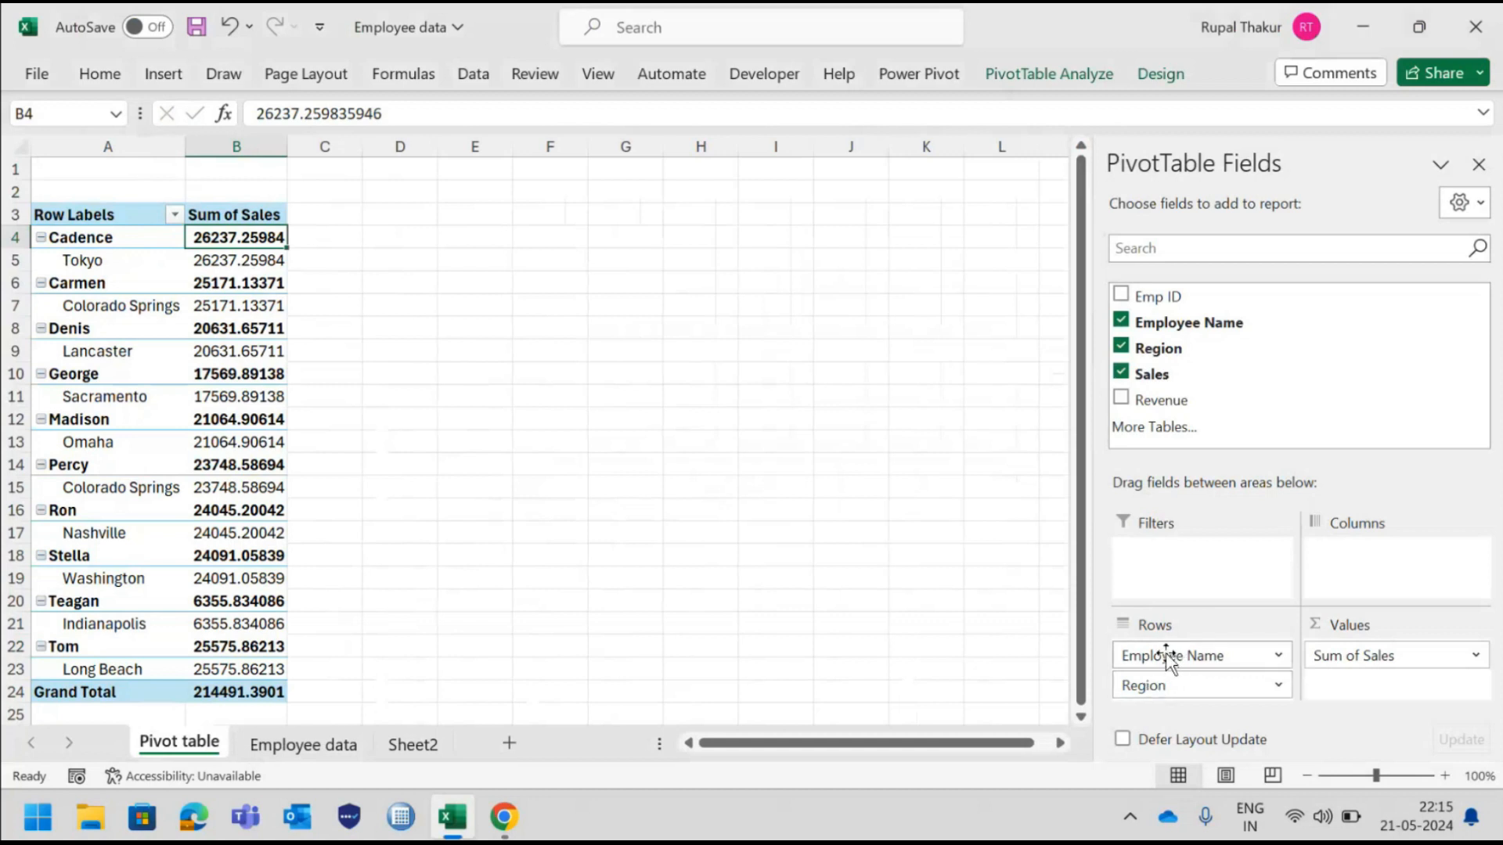
{"action": "left_click", "coordinate": [1228, 654]}
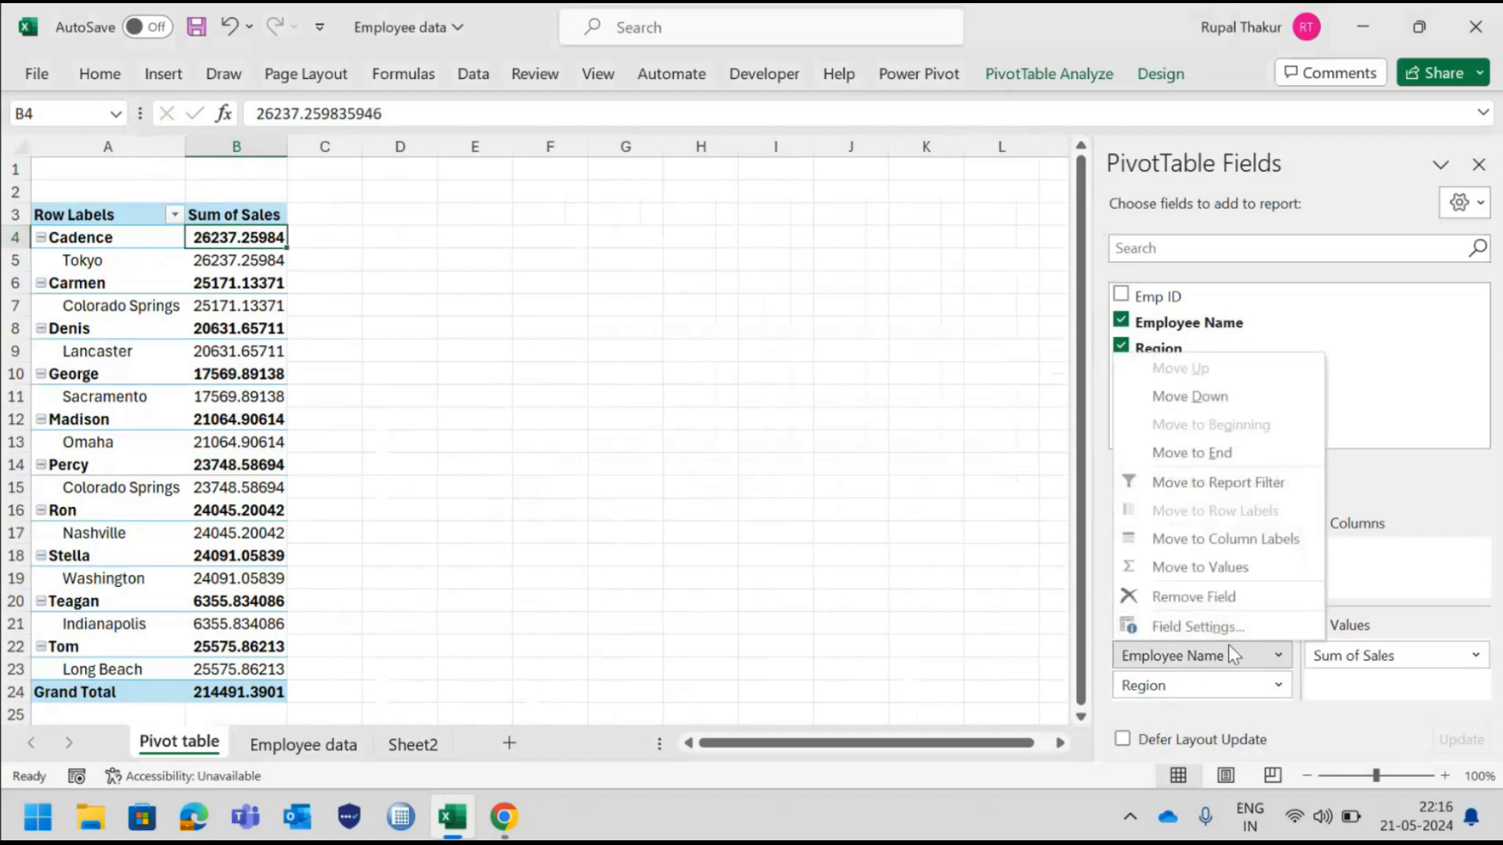
{"action": "left_click", "coordinate": [1219, 604]}
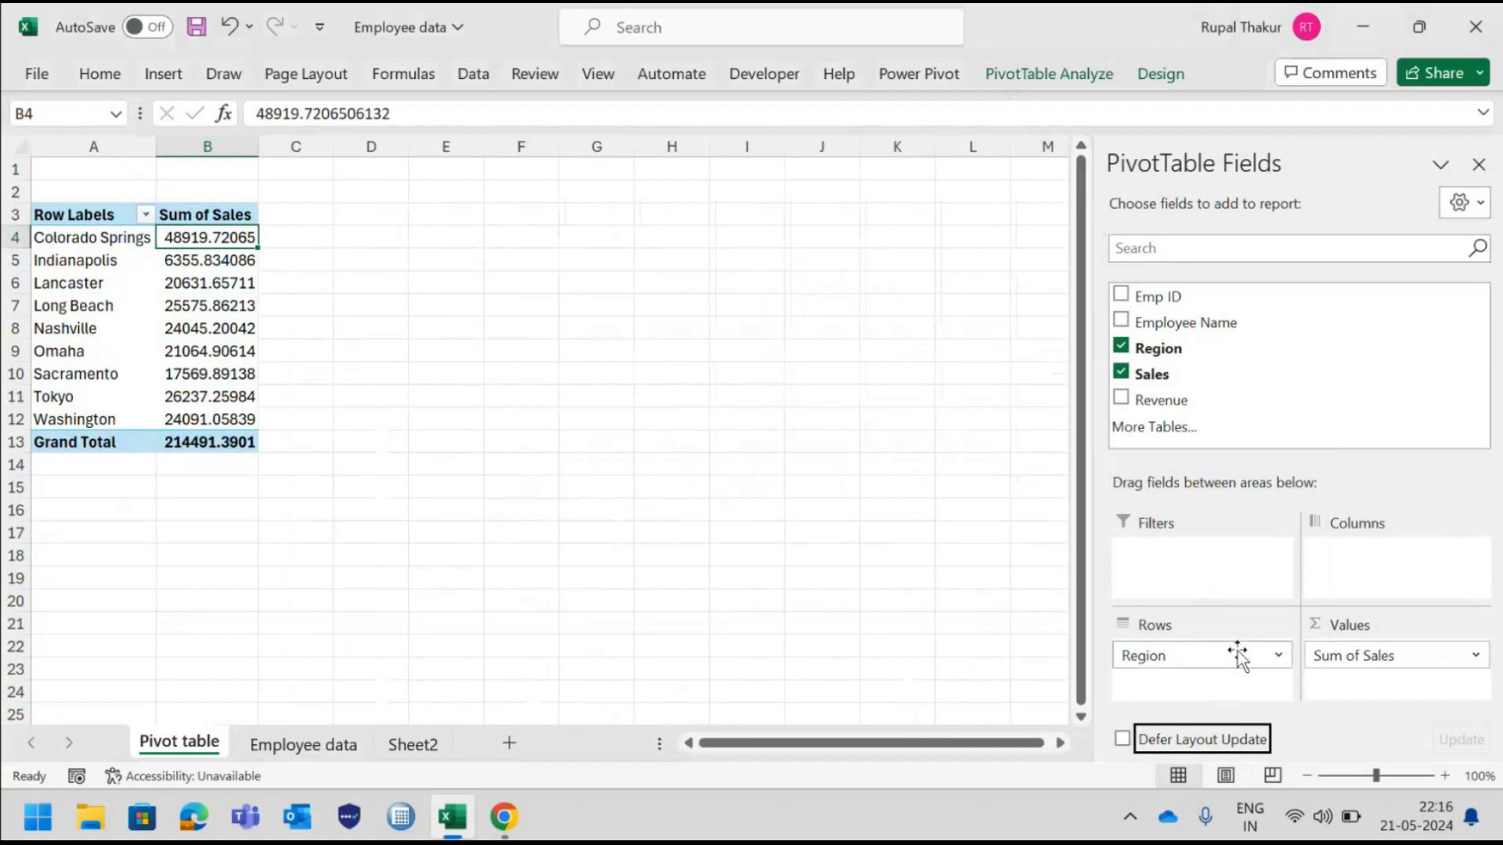
Try nesting Employee Name below Region in the PivotTable's Rows area, and remove it again.
{"action": "left_click_drag", "start_coordinate": [1166, 323], "coordinate": [1191, 694]}
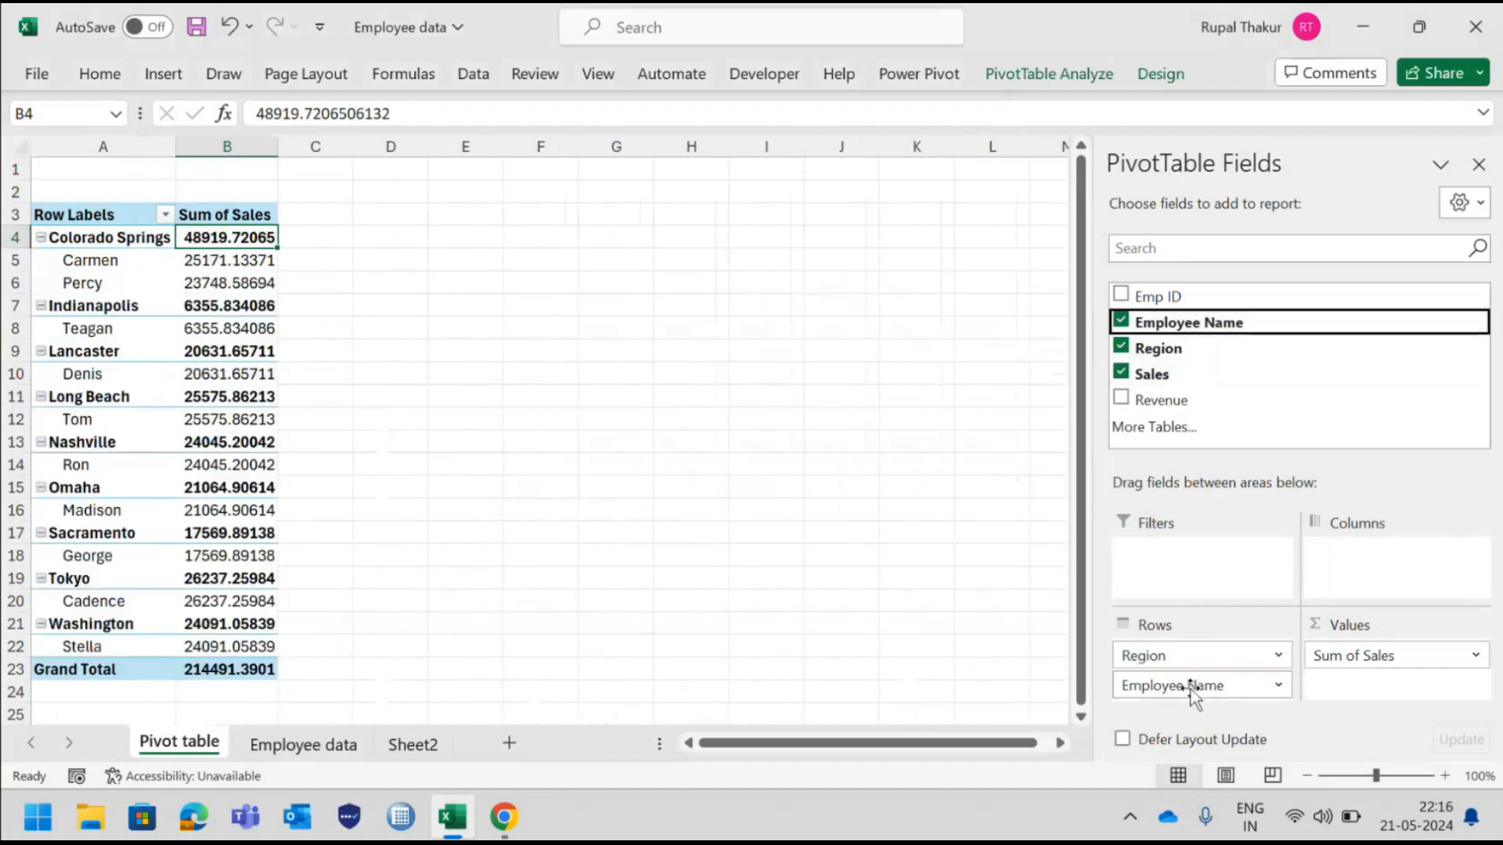
{"action": "left_click_drag", "start_coordinate": [1191, 686], "coordinate": [730, 498]}
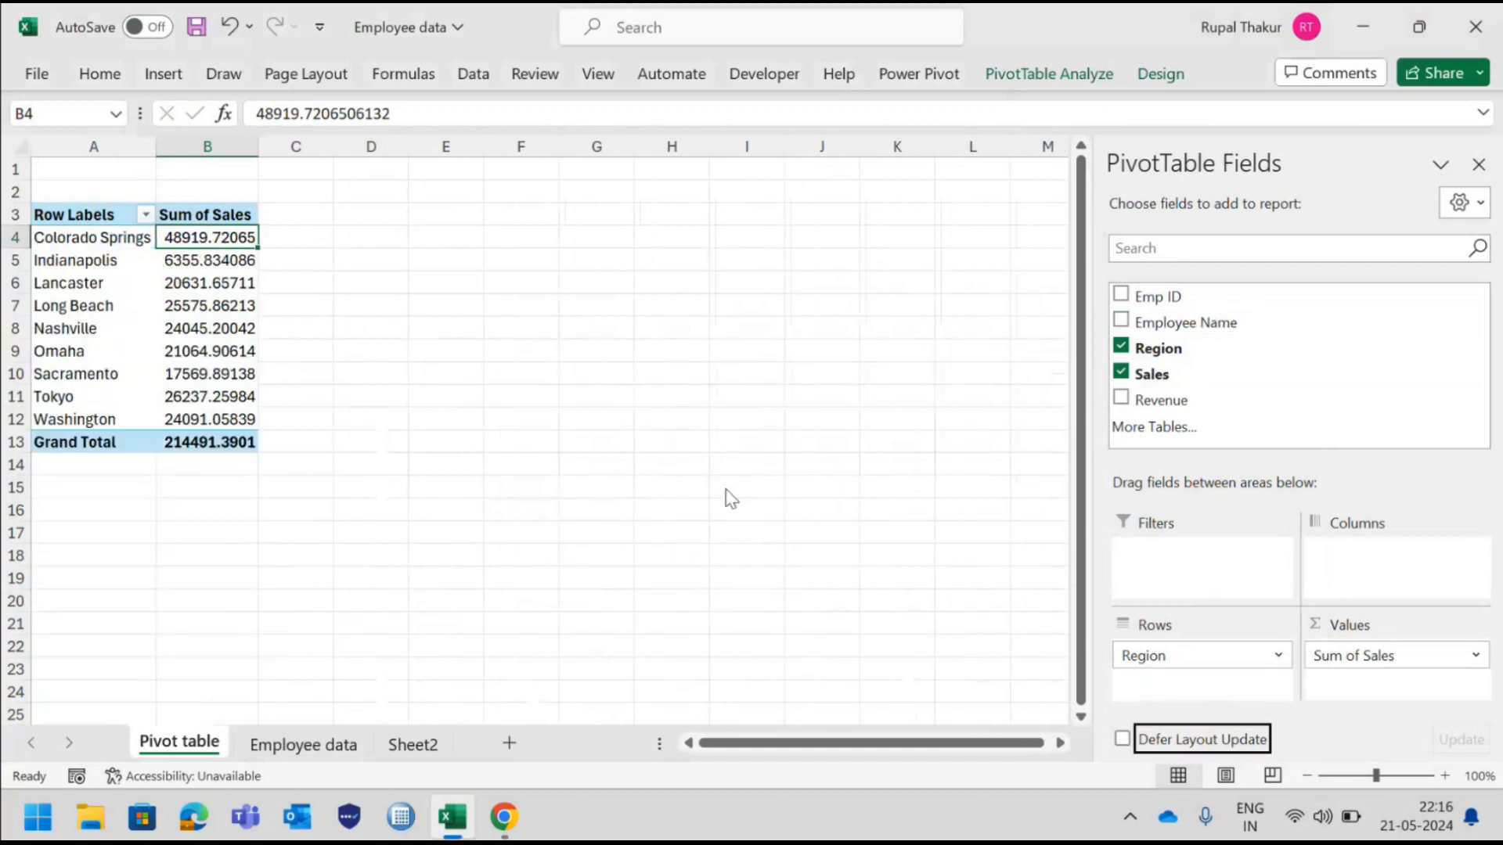
{"action": "left_click_drag", "start_coordinate": [1268, 323], "coordinate": [1184, 684]}
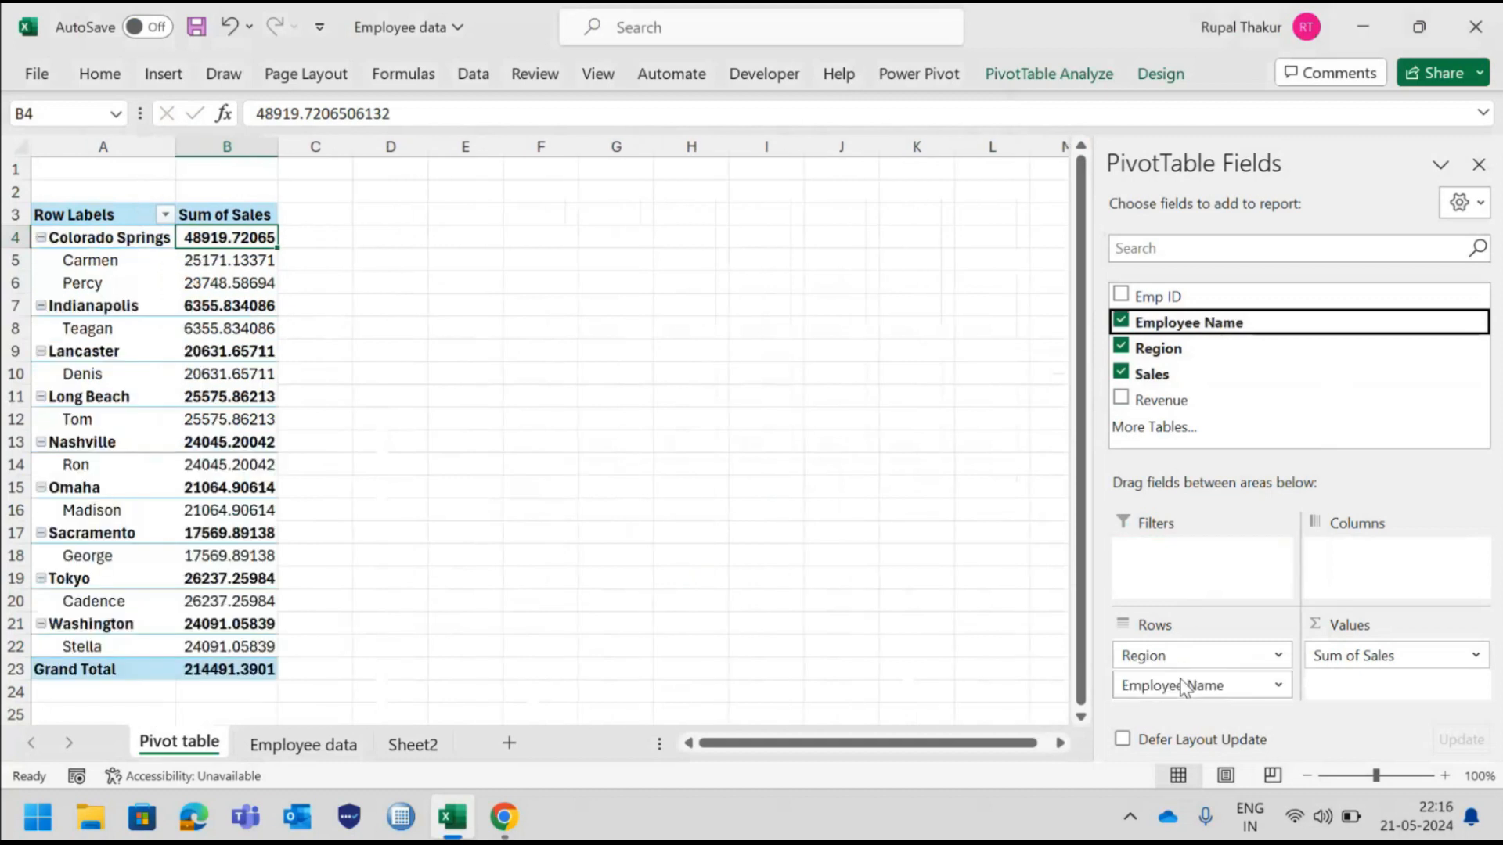
{"action": "left_click", "coordinate": [1119, 321]}
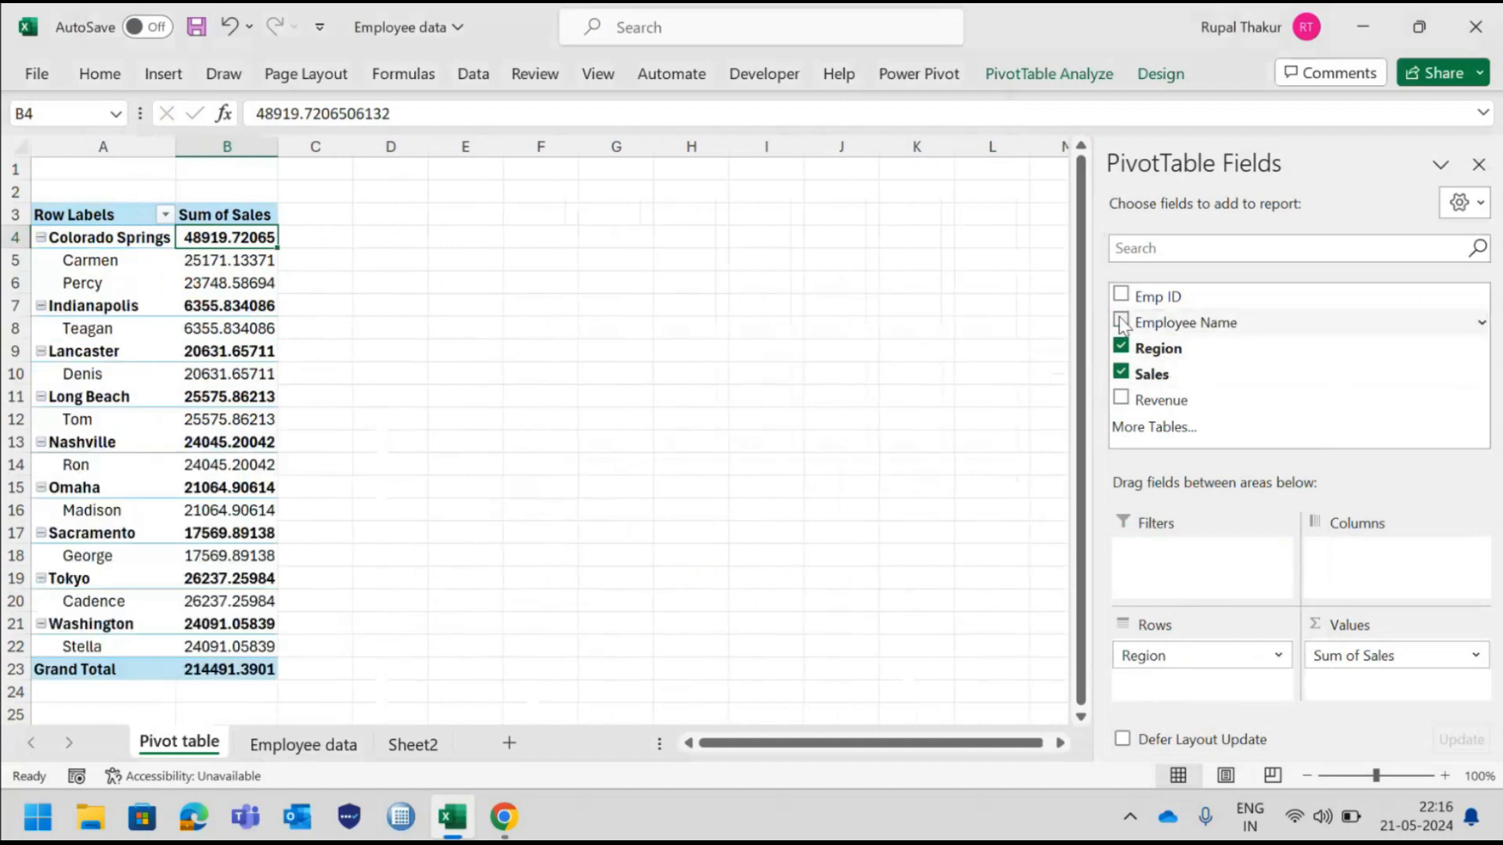
{"action": "left_click_drag", "start_coordinate": [1211, 322], "coordinate": [1213, 724]}
{"action": "left_click_drag", "start_coordinate": [1193, 694], "coordinate": [1194, 692]}
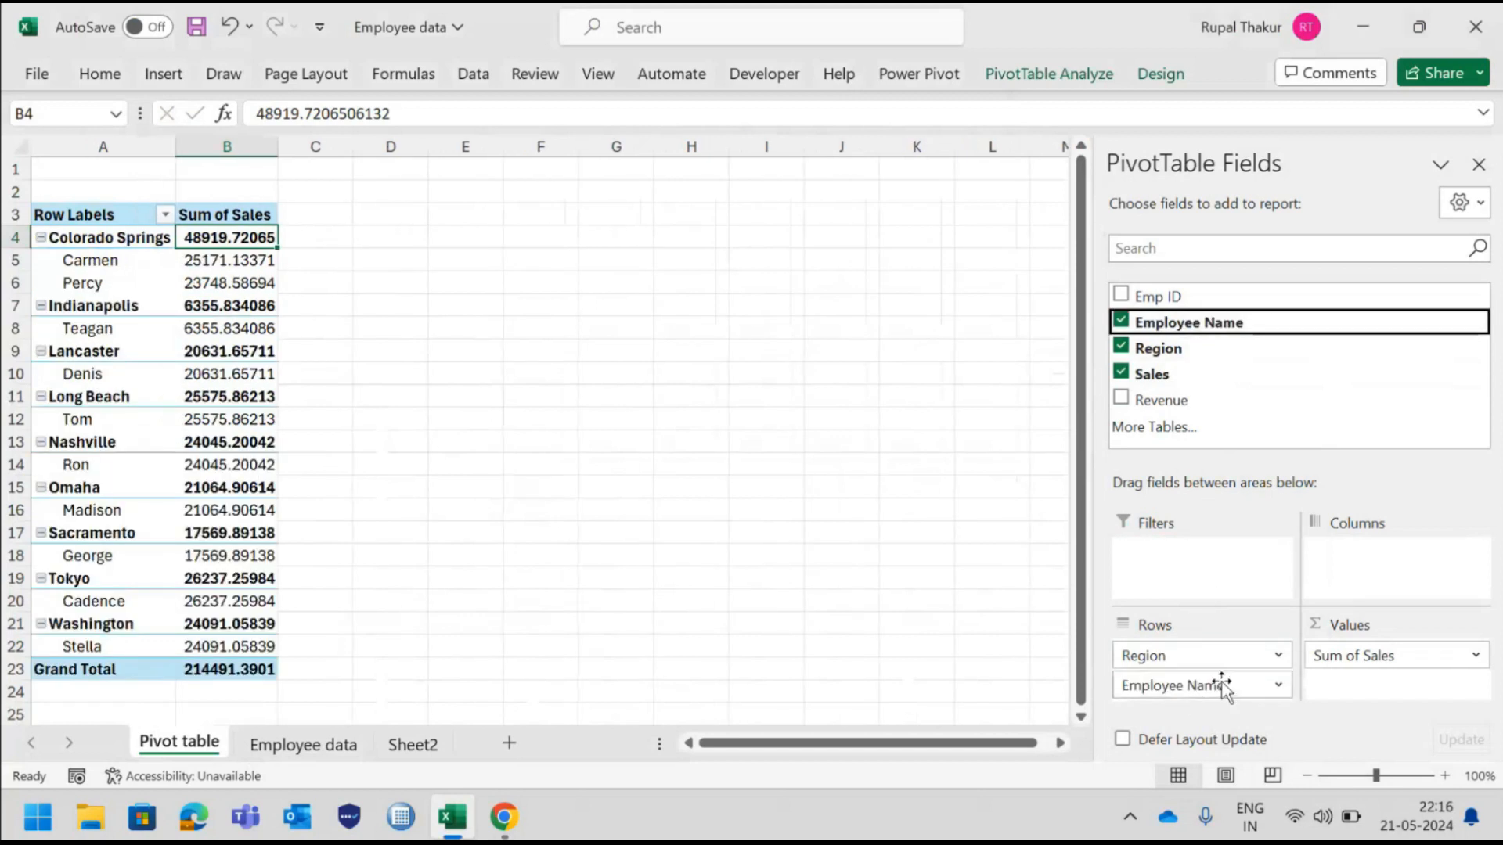
{"action": "left_click_drag", "start_coordinate": [1212, 688], "coordinate": [1178, 332]}
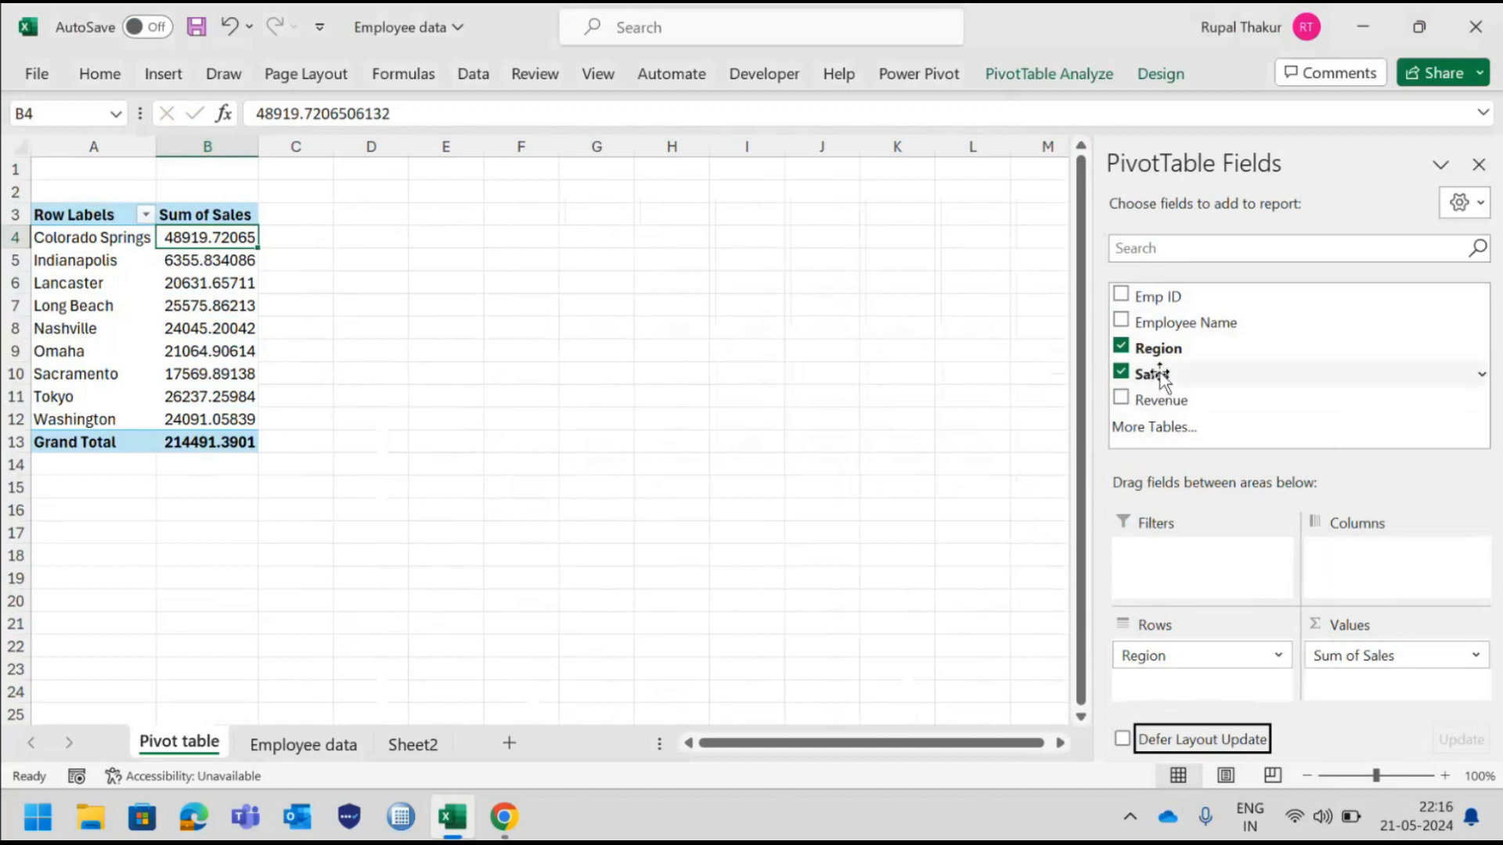
Replace Sales with Revenue in the PivotTable's Values area to sum revenue by region.
{"action": "mouse_move", "coordinate": [1161, 400]}
{"action": "left_mouse_down"}
{"action": "mouse_move", "coordinate": [1380, 714]}
{"action": "mouse_move", "coordinate": [1352, 691]}
{"action": "mouse_move", "coordinate": [1359, 668]}
{"action": "mouse_move", "coordinate": [1144, 456]}
{"action": "mouse_move", "coordinate": [1158, 375]}
{"action": "mouse_move", "coordinate": [1168, 386]}
{"action": "left_mouse_up"}
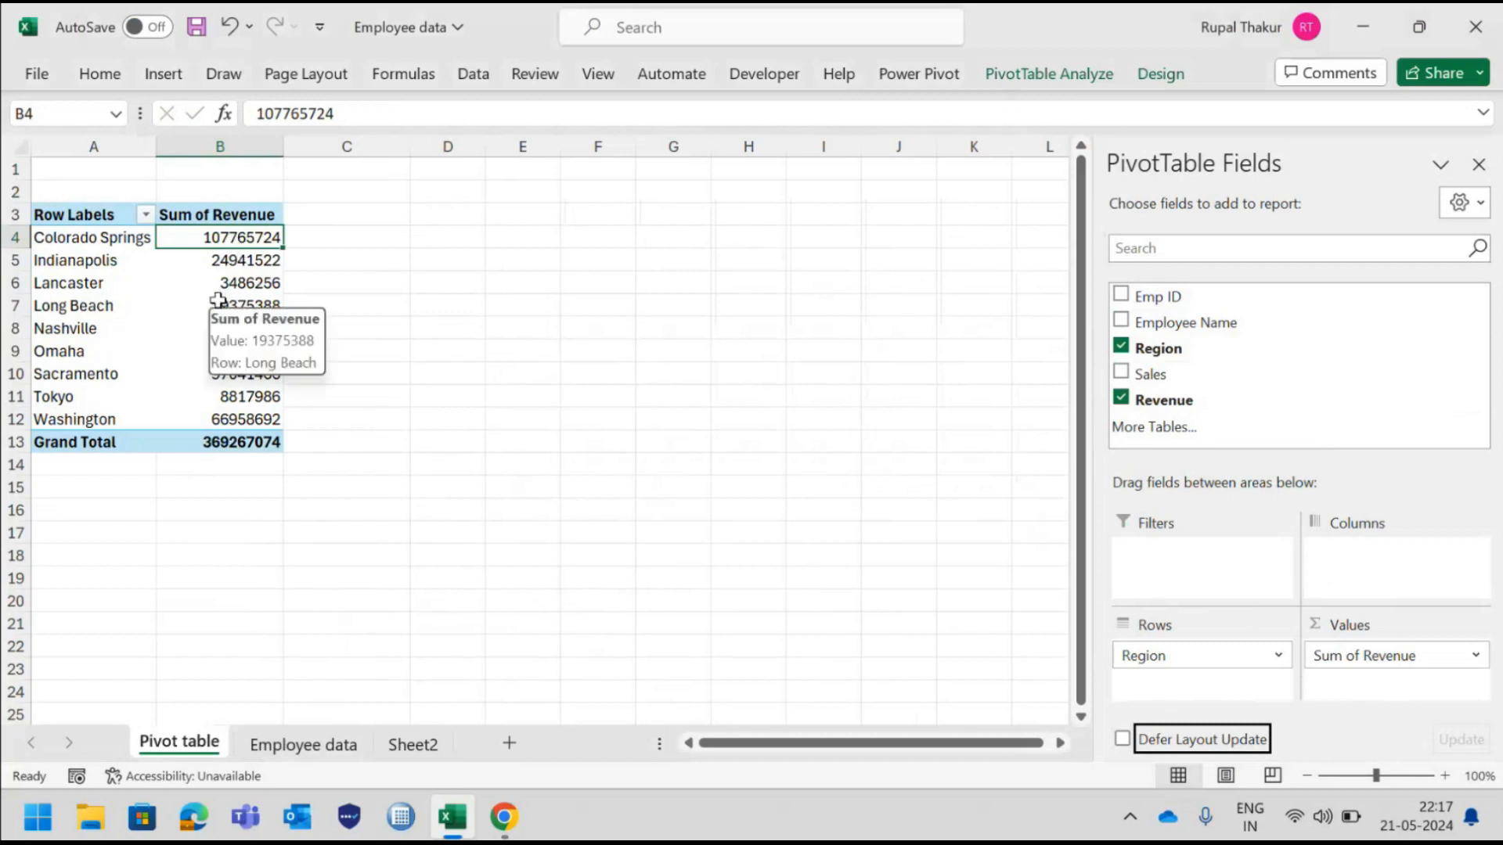
{"action": "left_click", "coordinate": [504, 301]}
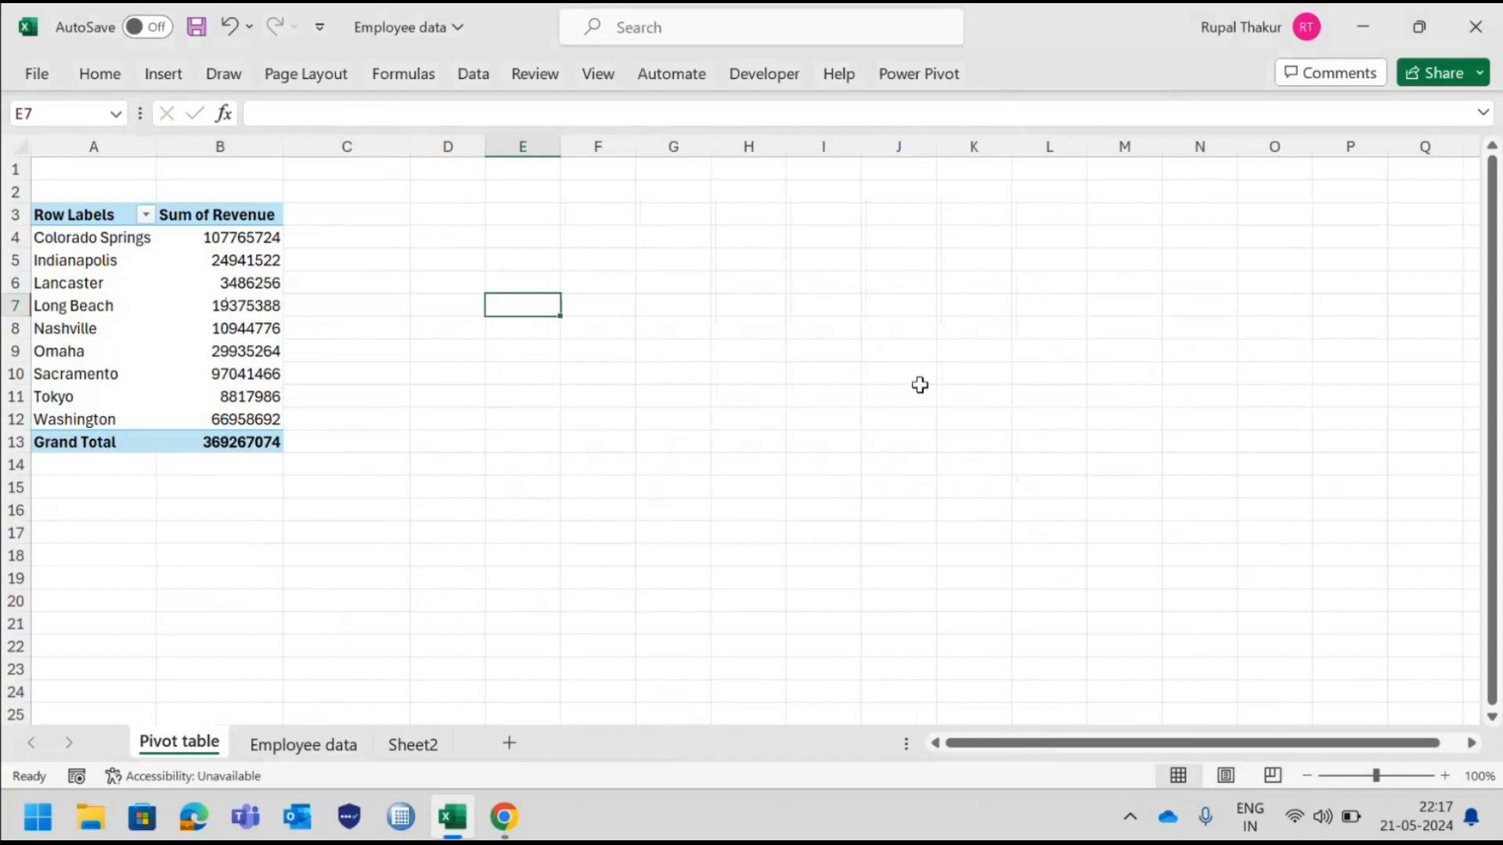
{"action": "left_click", "coordinate": [81, 332]}
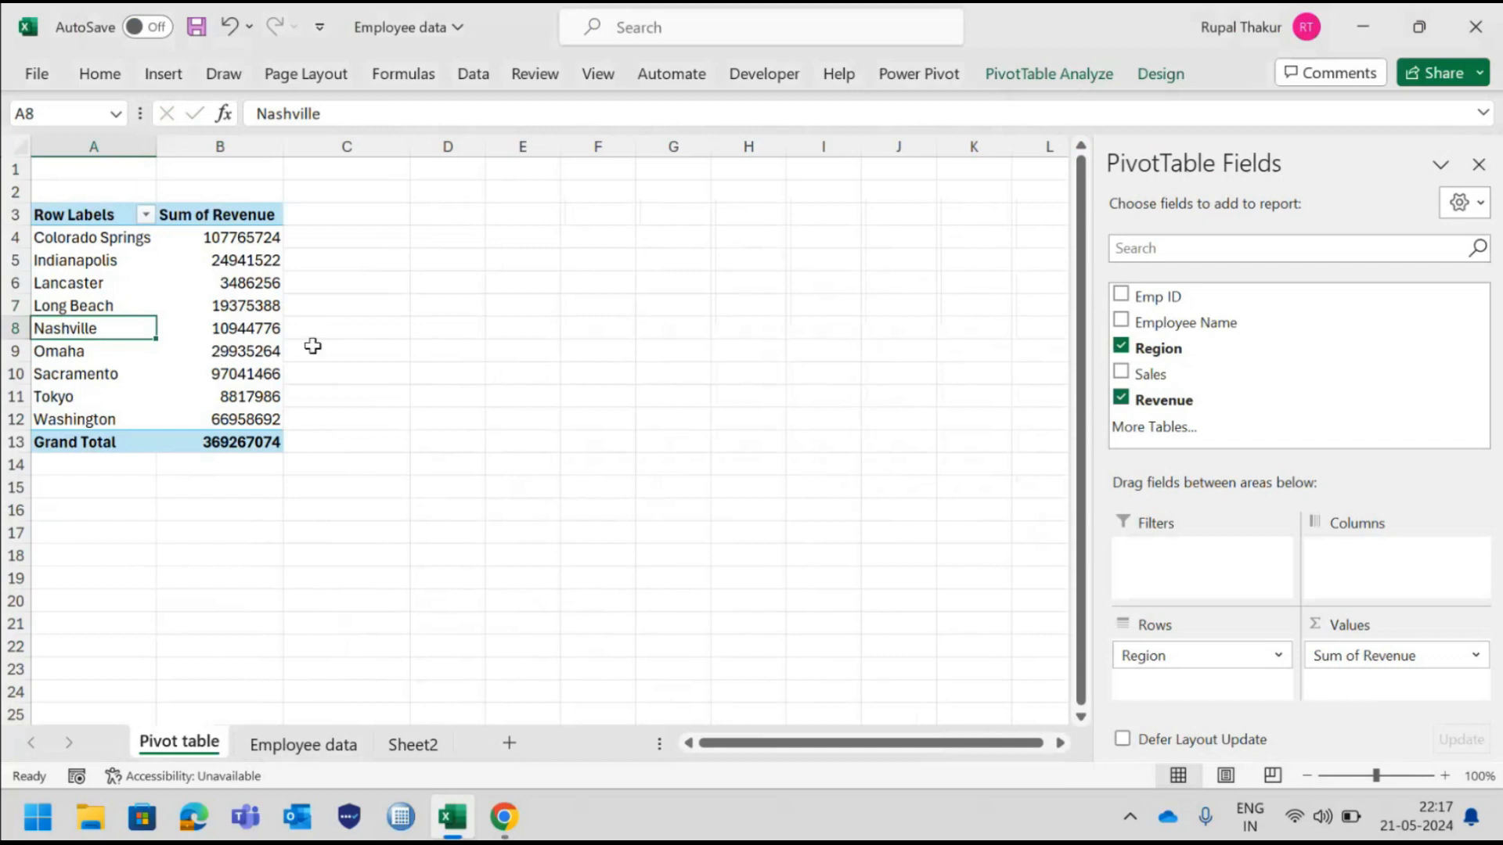
Sort the PivotTable's regions by Sum of Revenue from smallest to largest.
{"action": "mouse_move", "coordinate": [230, 330]}
{"action": "left_click", "coordinate": [234, 241]}
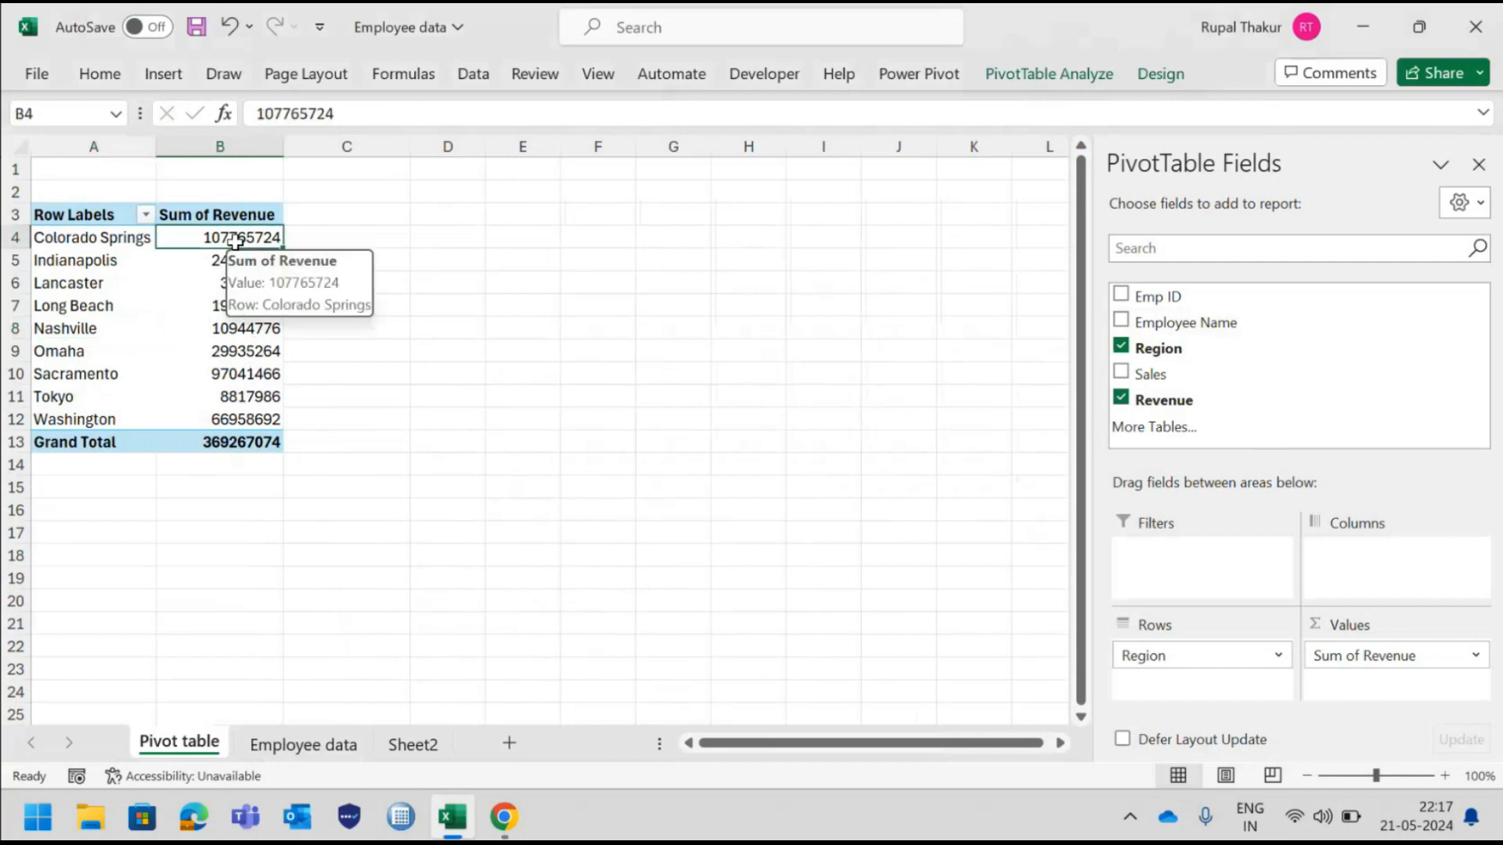
{"action": "right_click", "coordinate": [235, 244]}
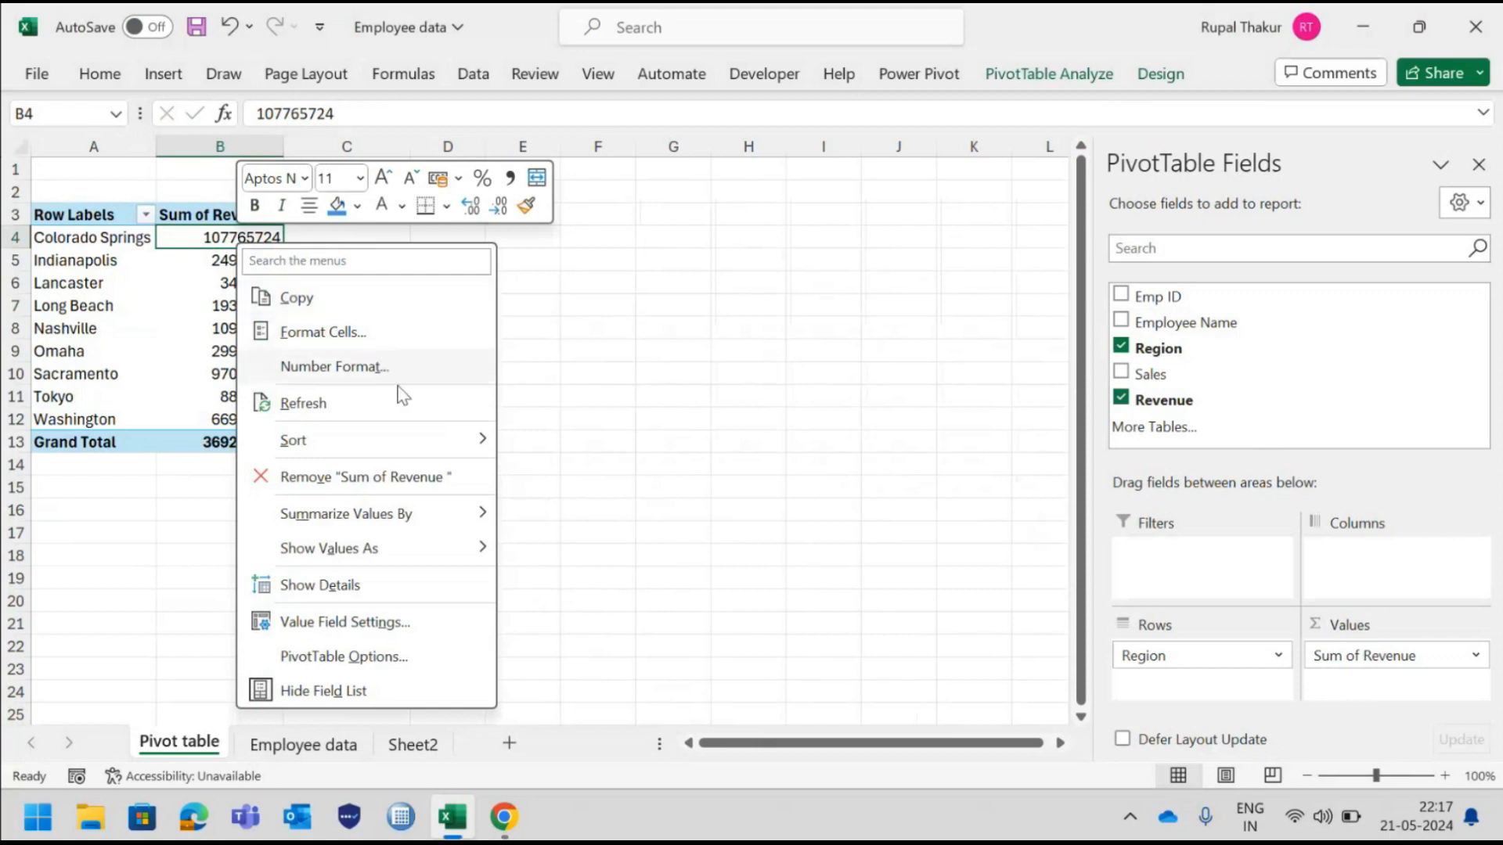
{"action": "mouse_move", "coordinate": [471, 439]}
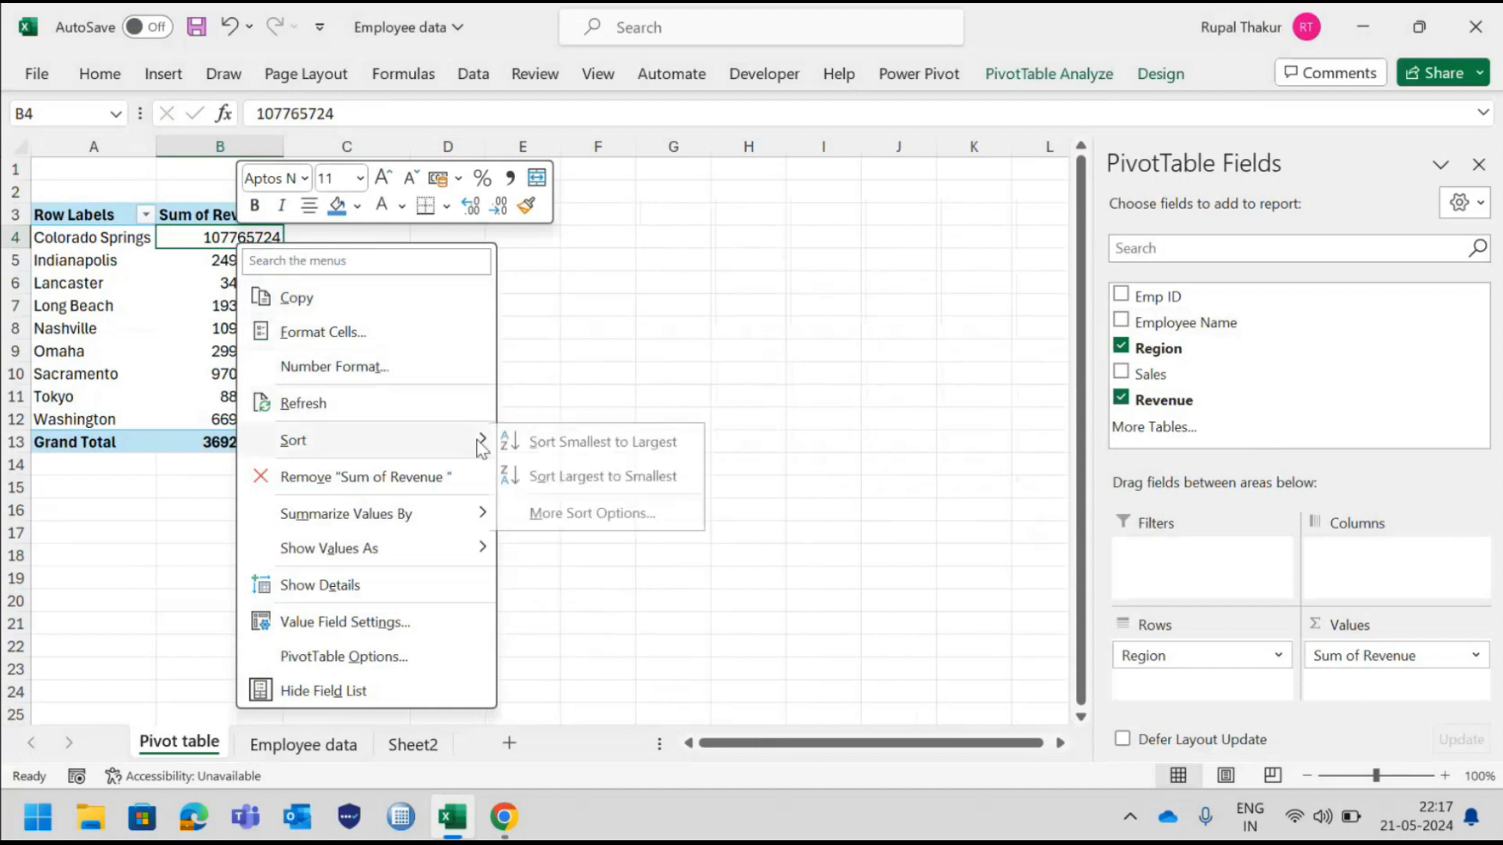
{"action": "left_click", "coordinate": [601, 444]}
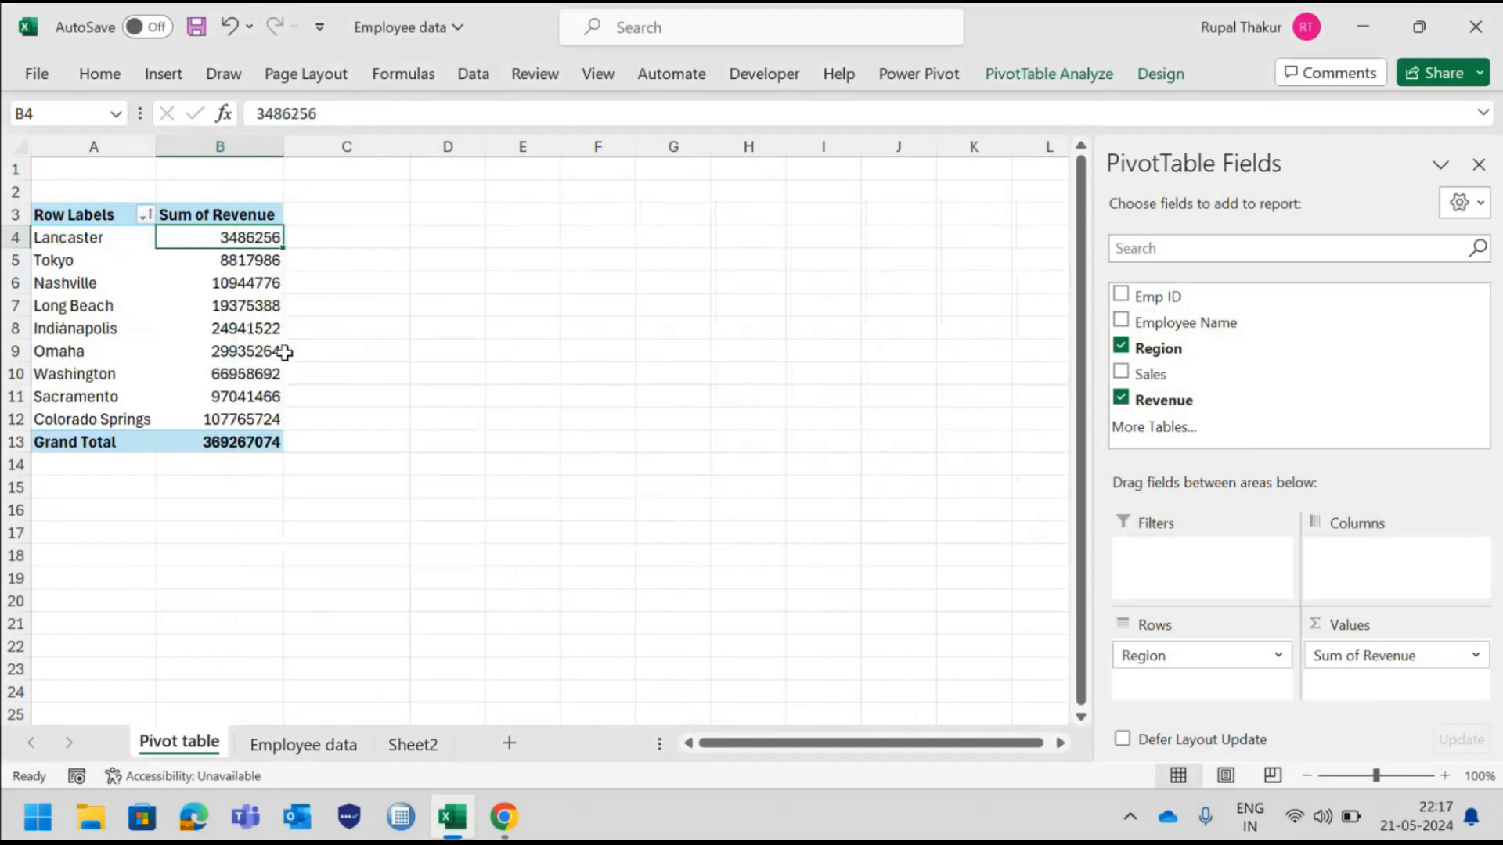
Examine the Summarize Values By and Show Values As options for Sum of Revenue, and check the Grand Total cell.
{"action": "right_click", "coordinate": [252, 247]}
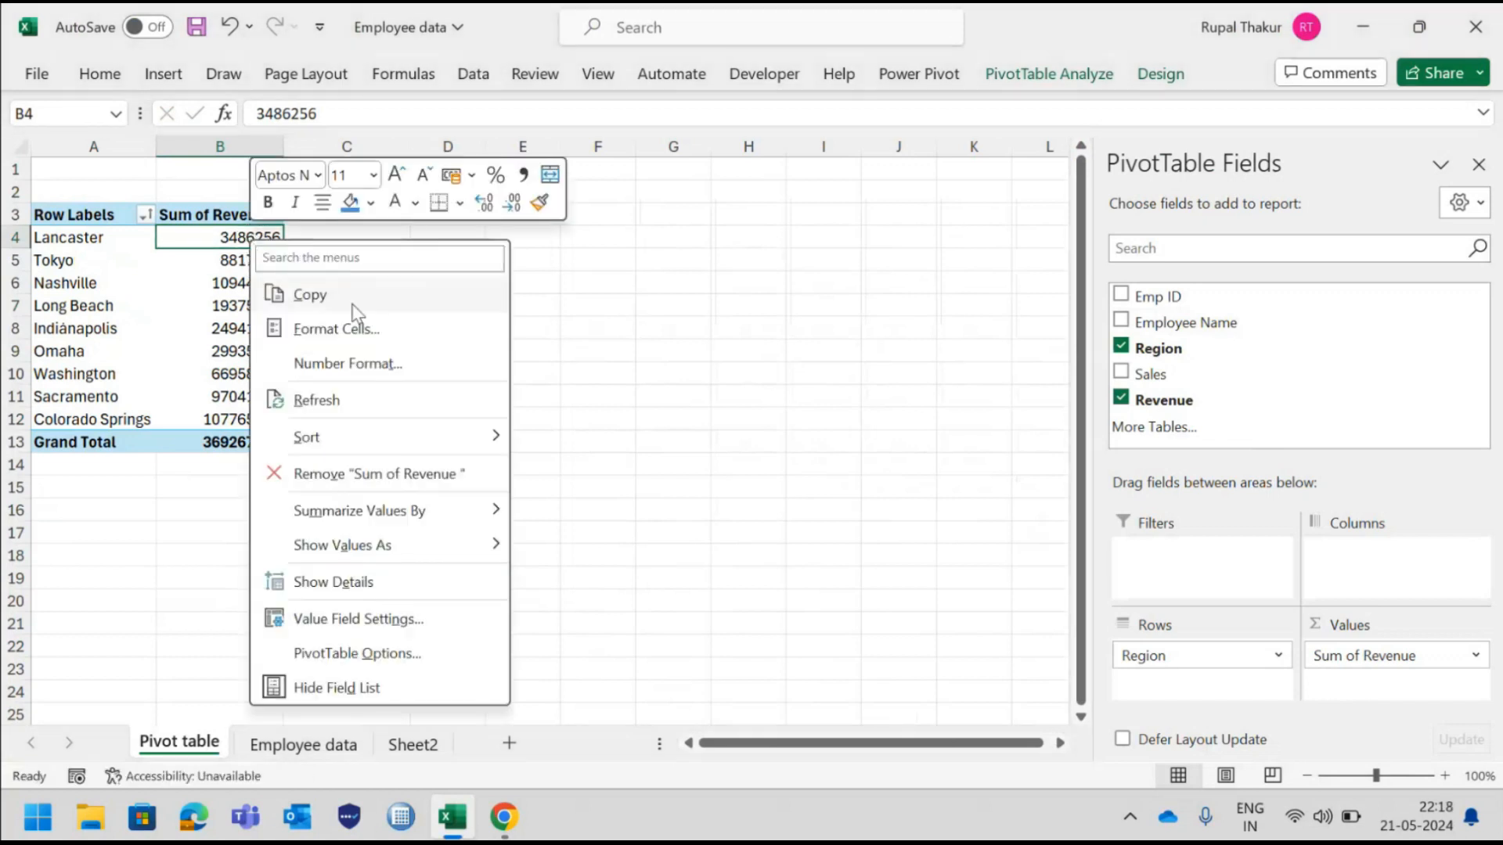
{"action": "mouse_move", "coordinate": [403, 505]}
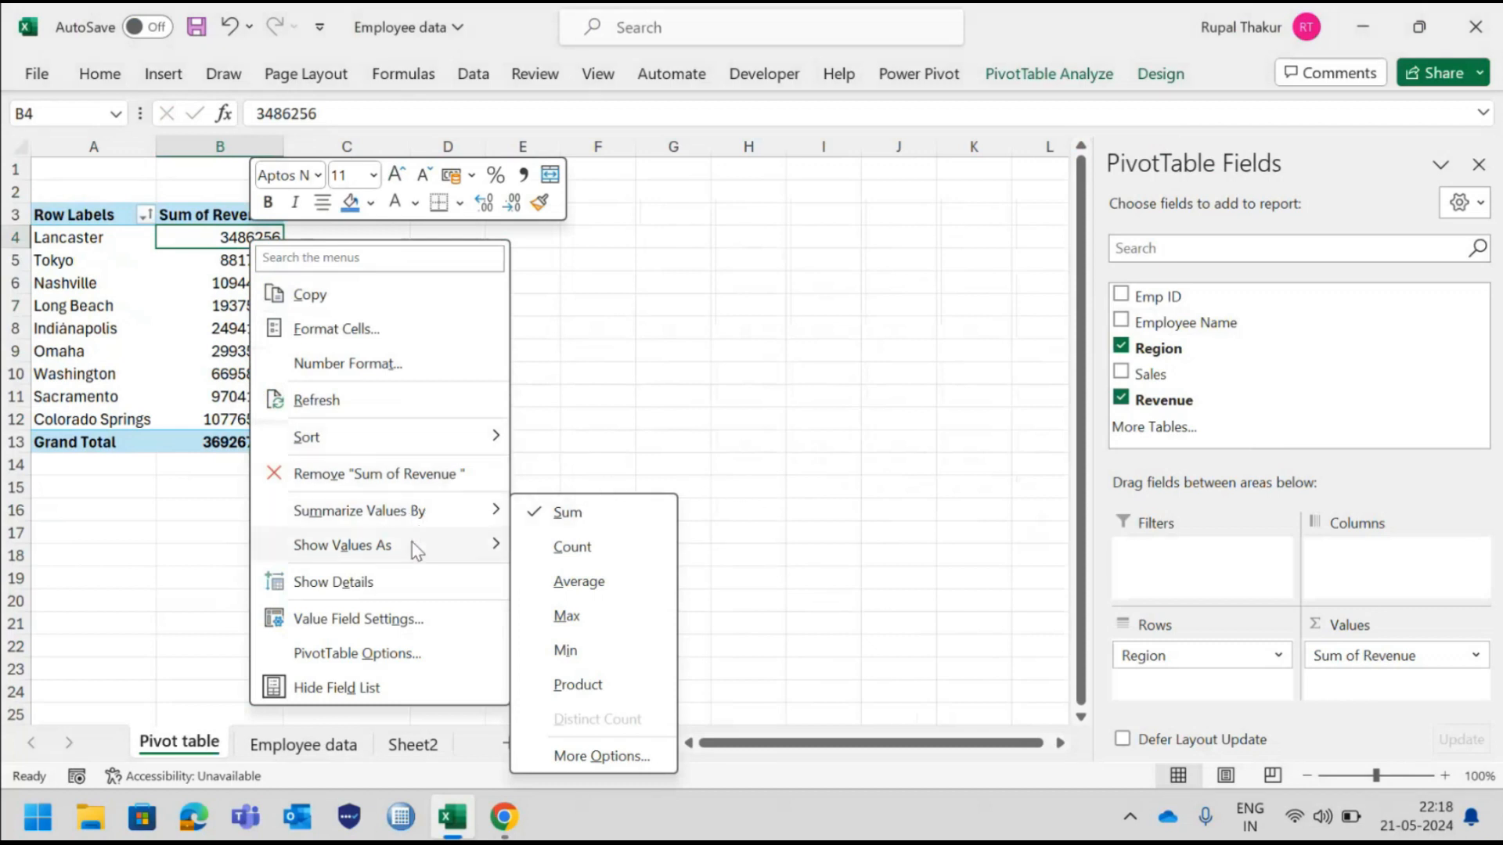
{"action": "mouse_move", "coordinate": [415, 554]}
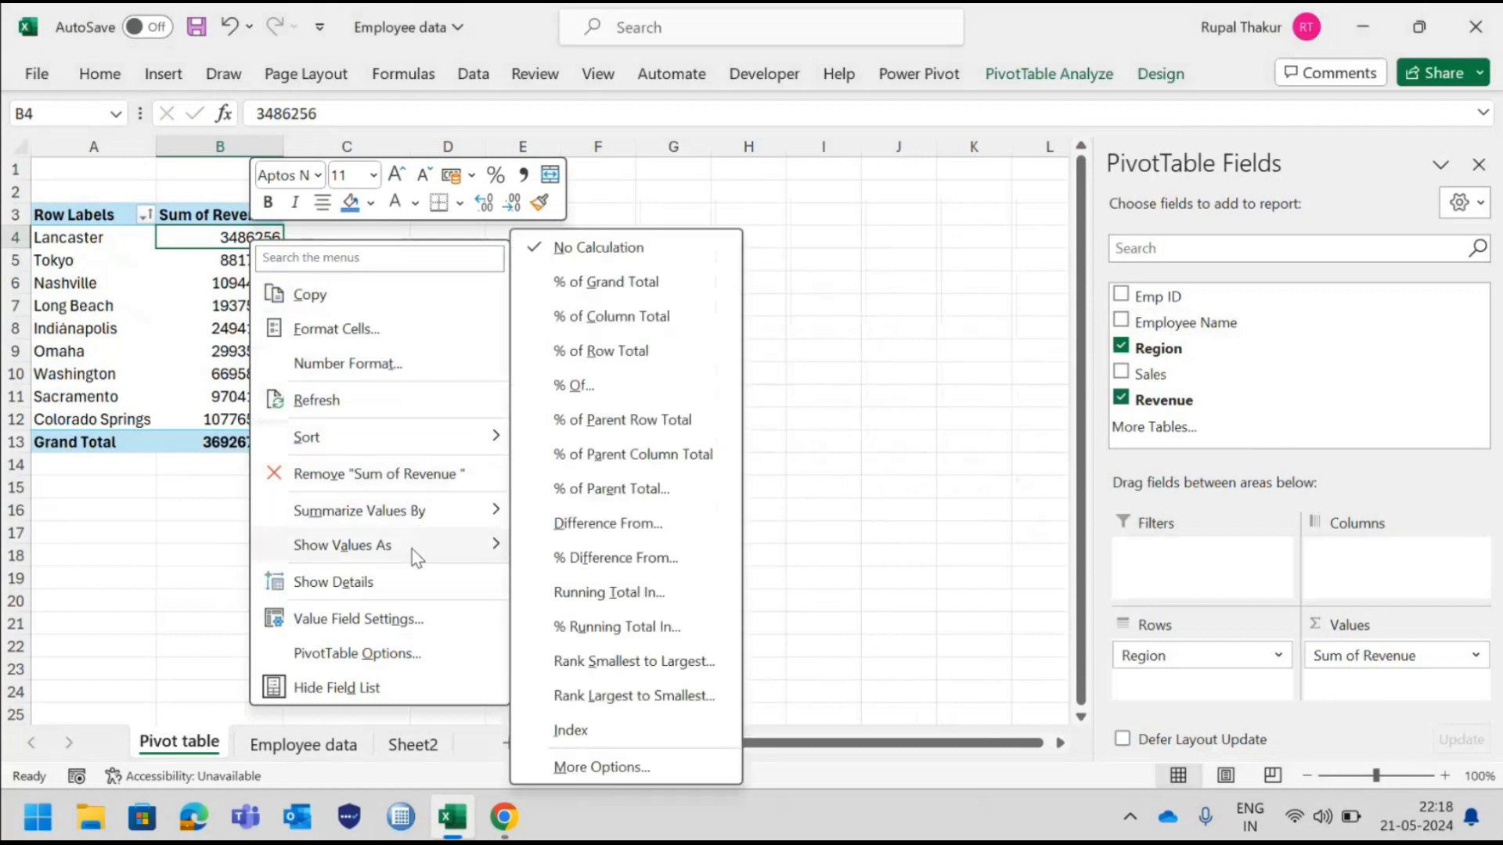
{"action": "left_click", "coordinate": [817, 440]}
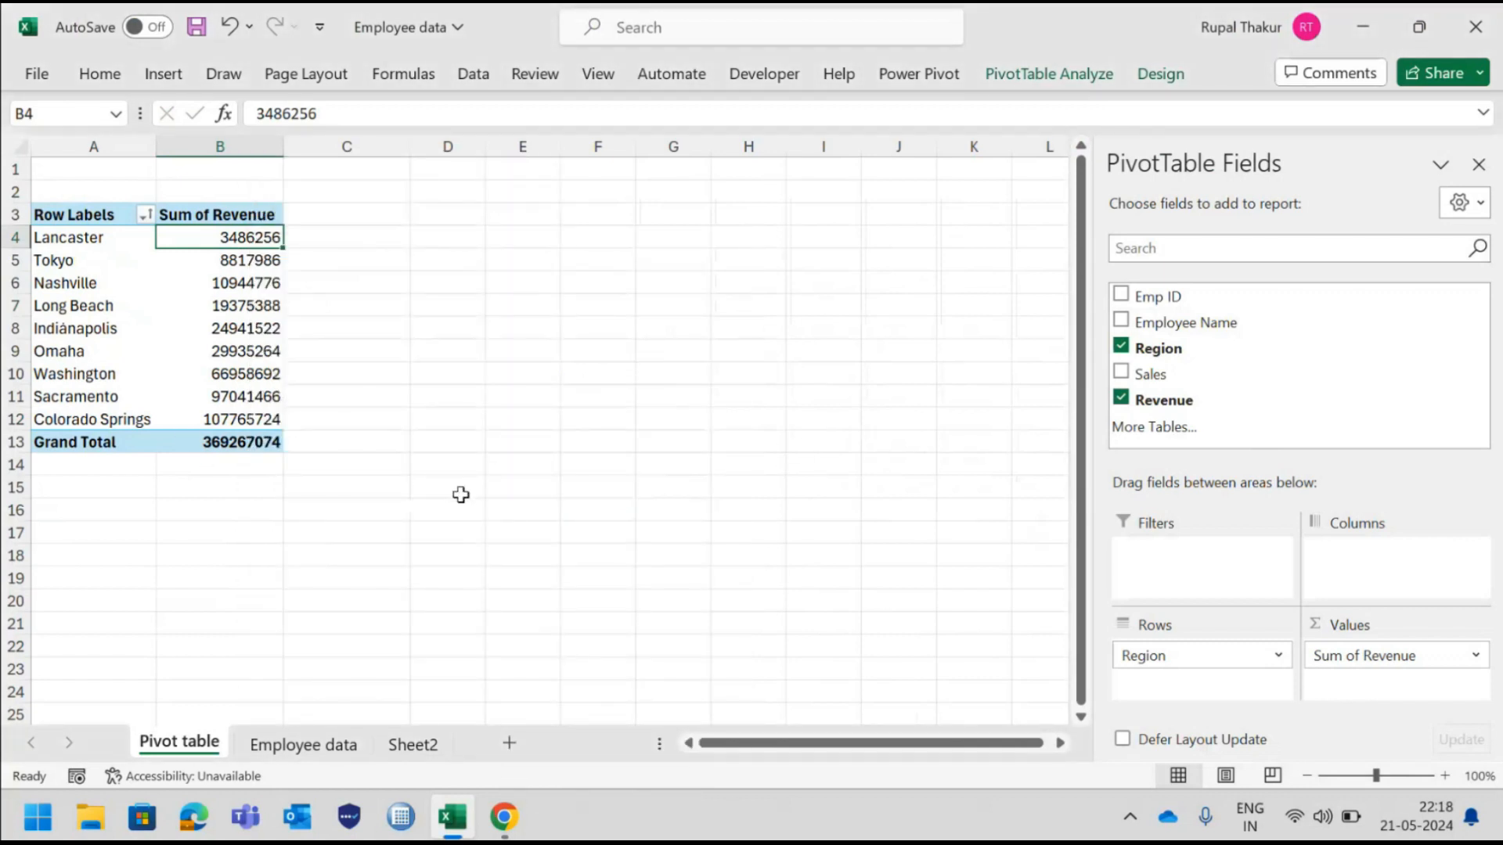
{"action": "left_click", "coordinate": [226, 443]}
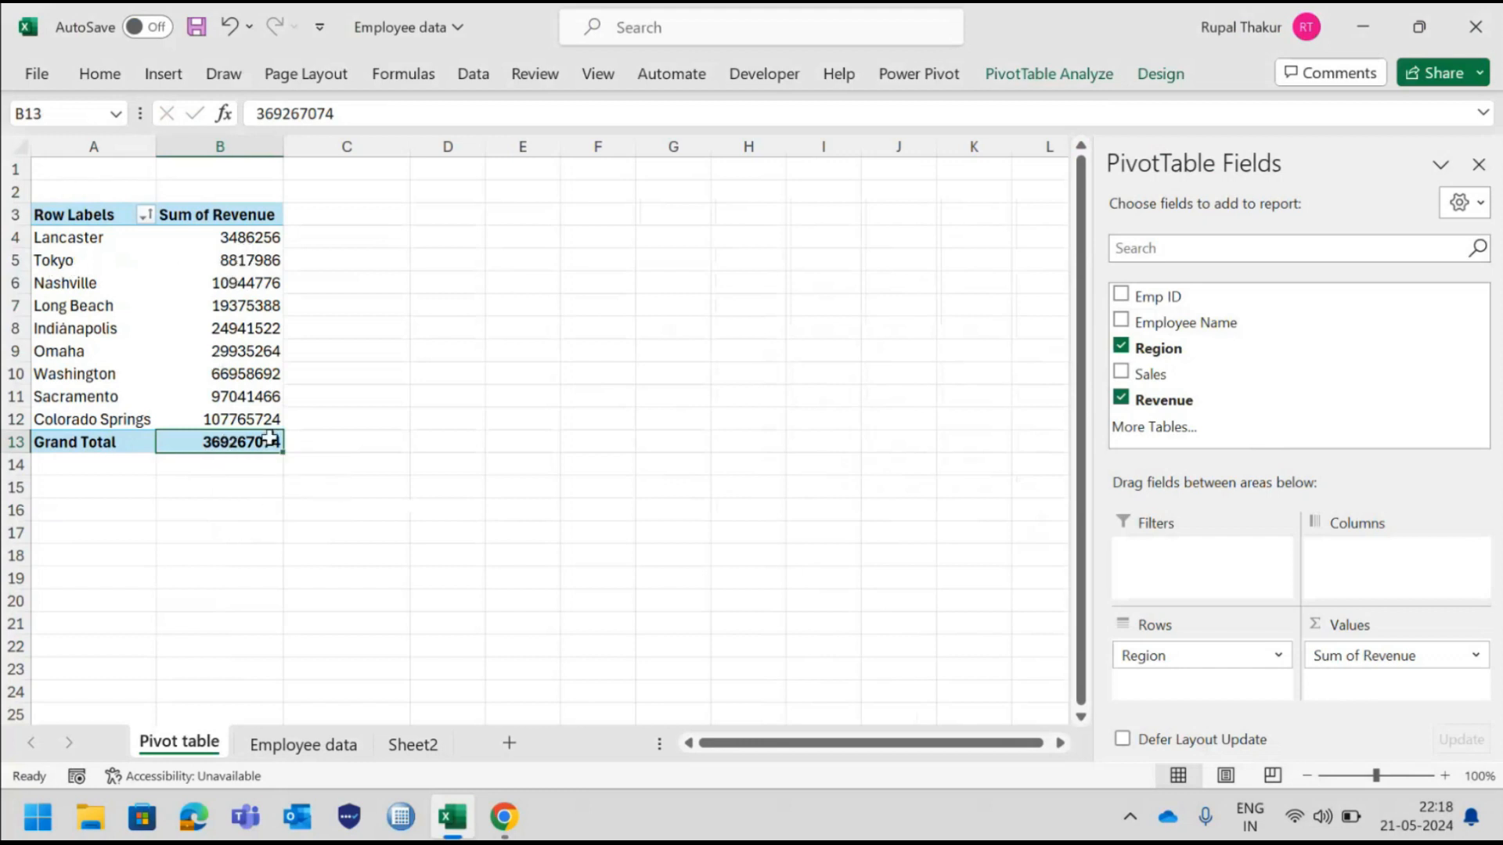
{"action": "mouse_move", "coordinate": [256, 446]}
{"action": "left_click", "coordinate": [235, 237]}
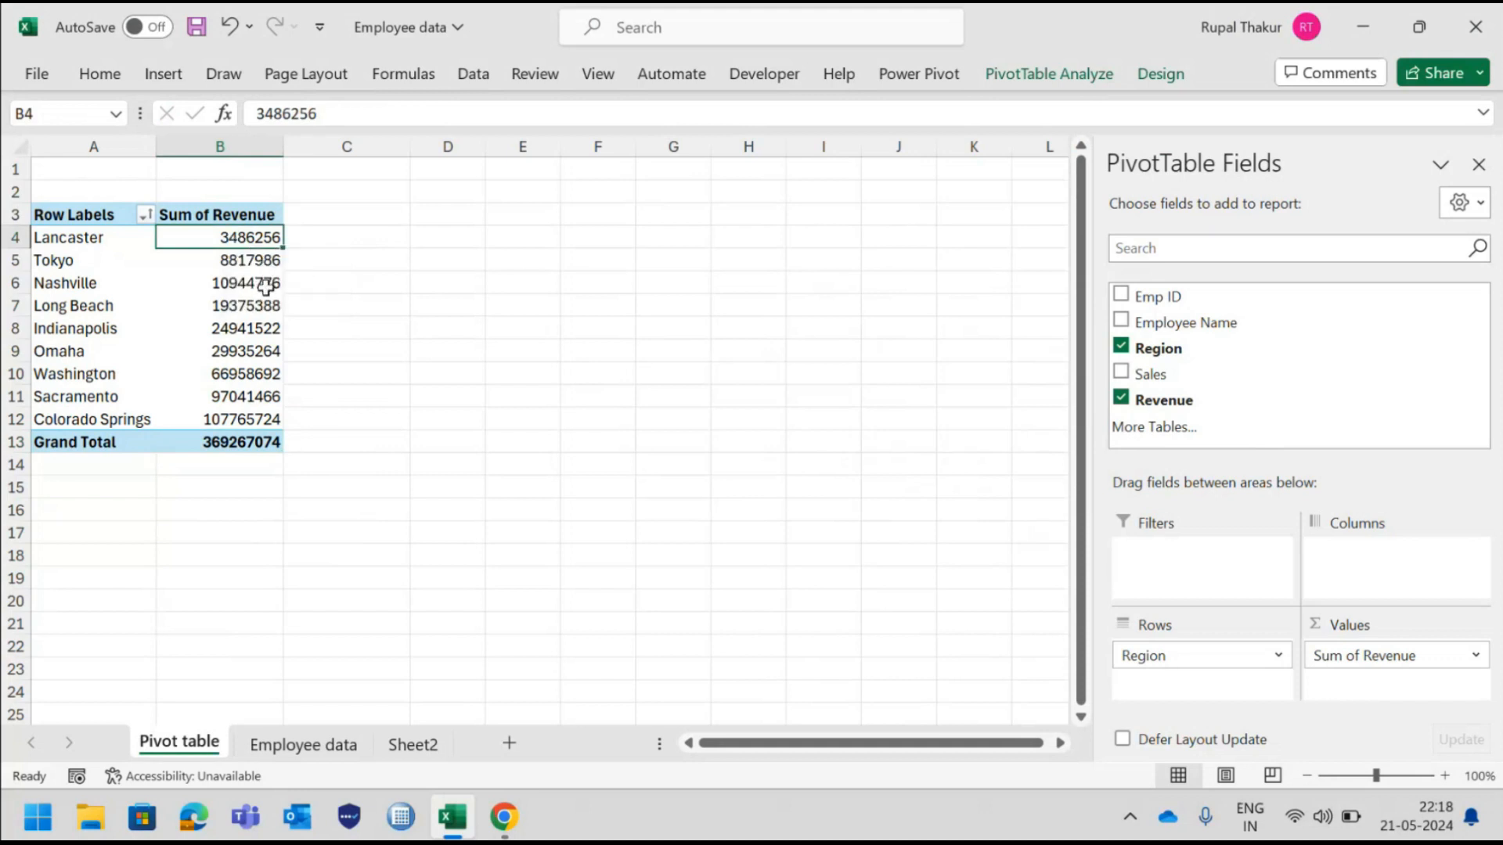
Show Sum of Revenue as % of Grand Total and inspect Tokyo's share.
{"action": "right_click", "coordinate": [212, 237]}
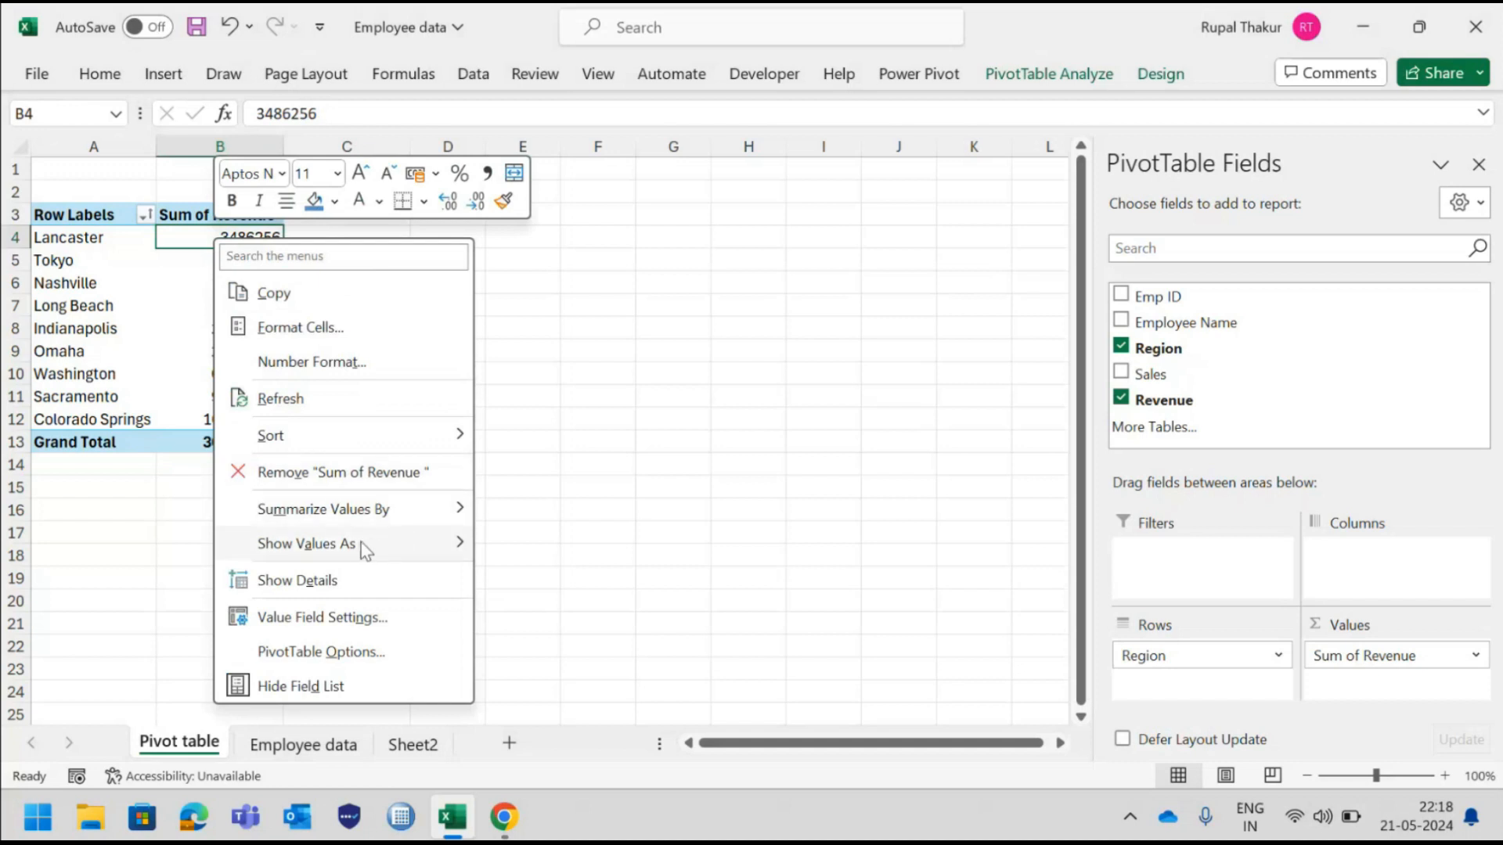
{"action": "mouse_move", "coordinate": [457, 556]}
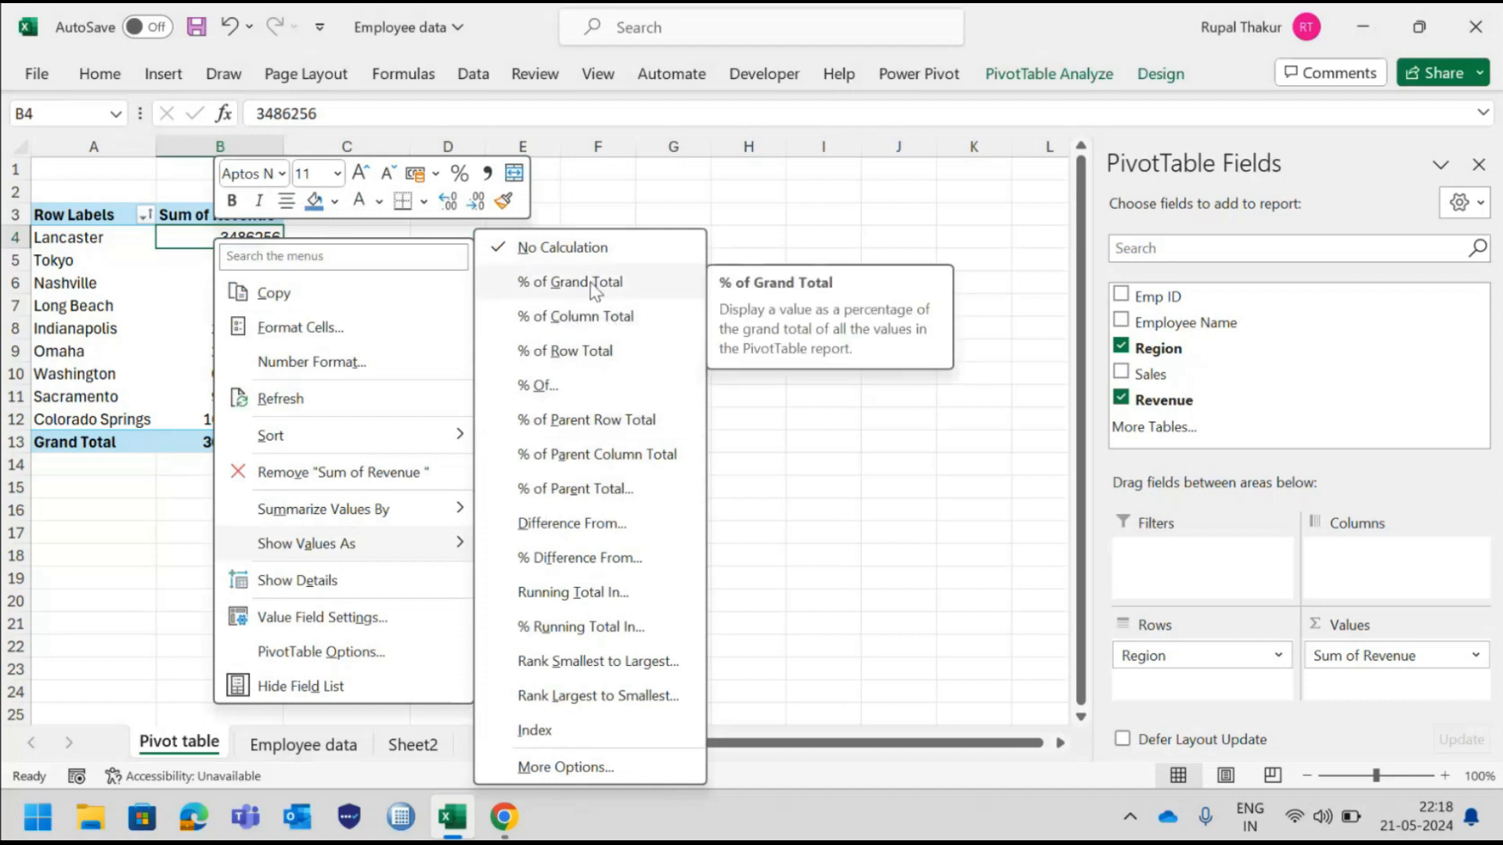
{"action": "left_click", "coordinate": [557, 283]}
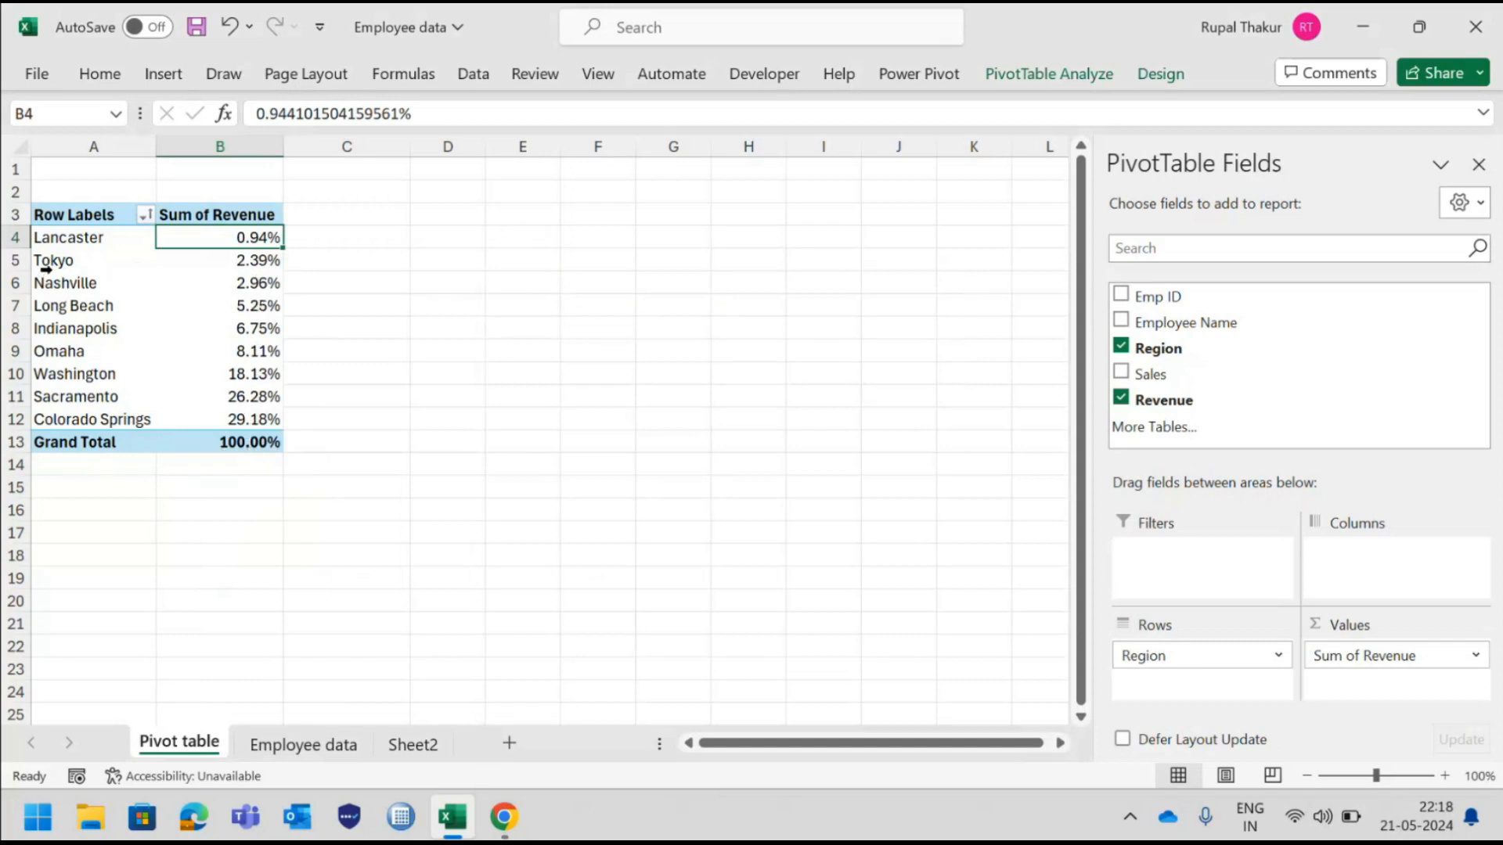
{"action": "left_click_drag", "start_coordinate": [37, 260], "coordinate": [178, 251]}
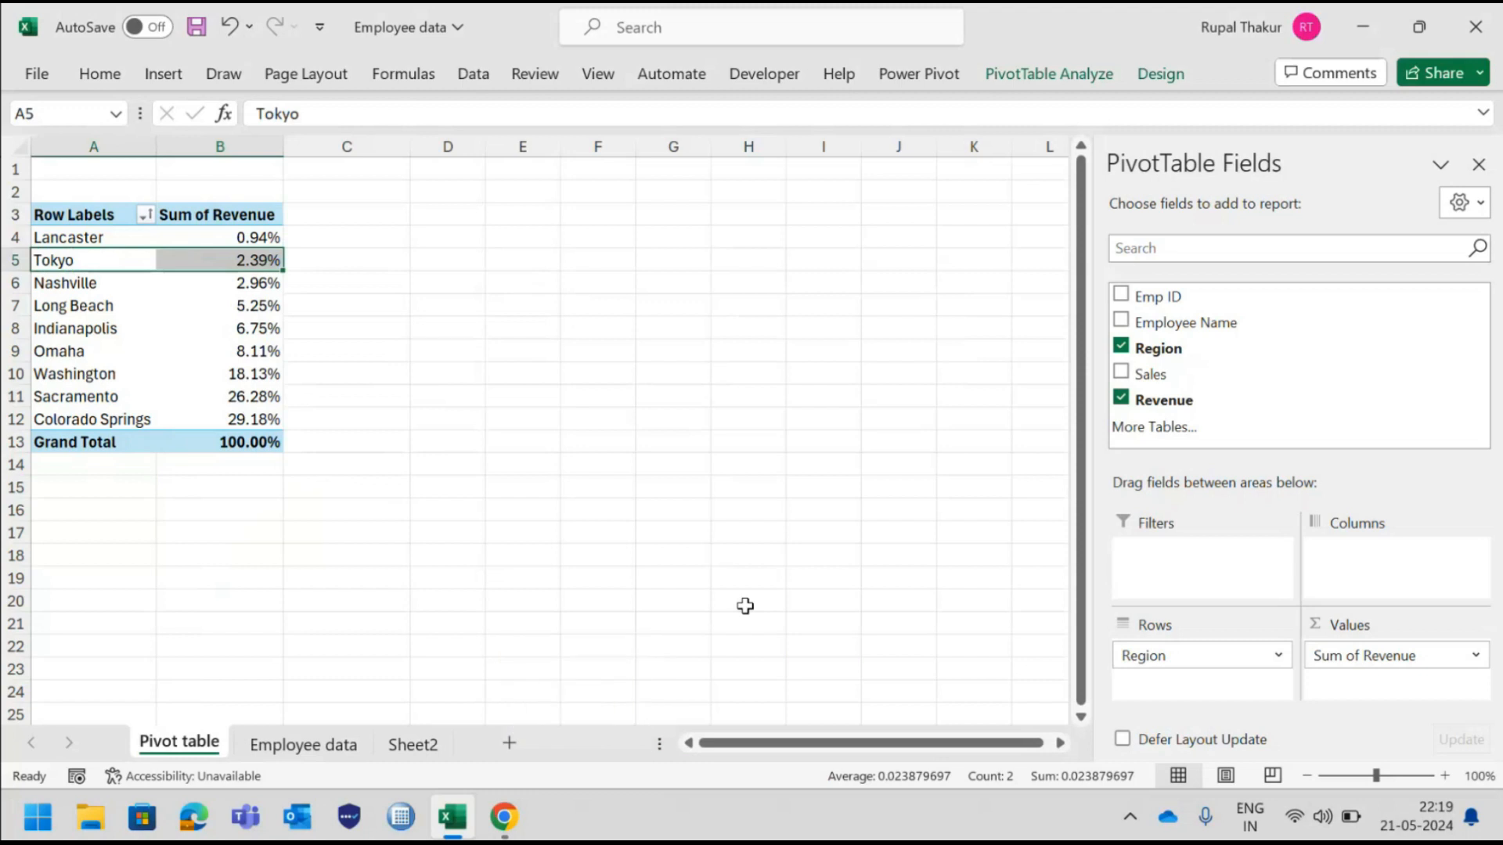
{"action": "left_click", "coordinate": [803, 276]}
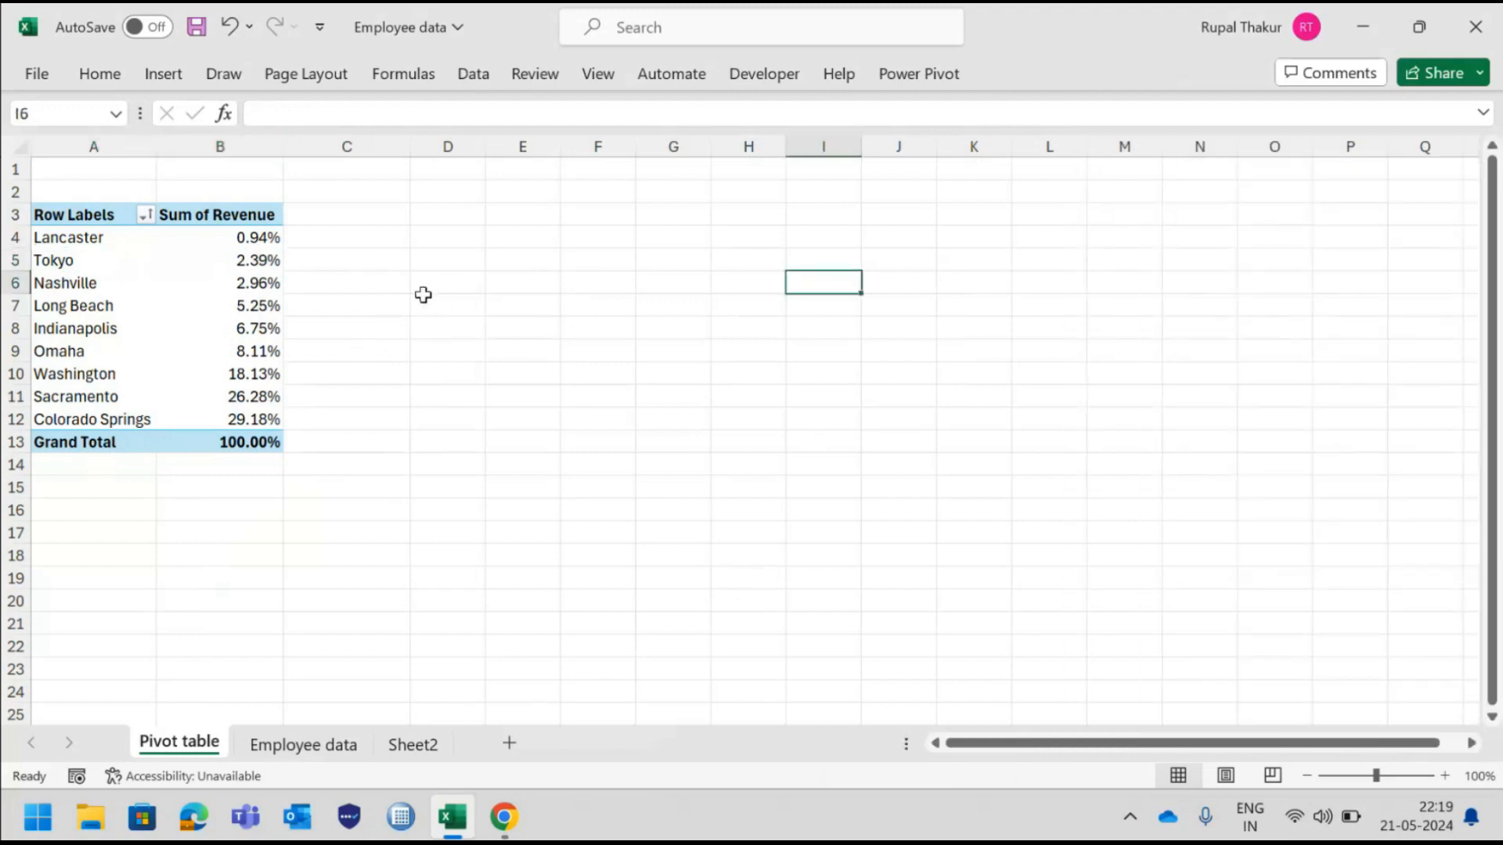
Replace Region with Employee Name in the PivotTable's Rows area and place Region in the Filters area.
{"action": "left_click", "coordinate": [91, 290]}
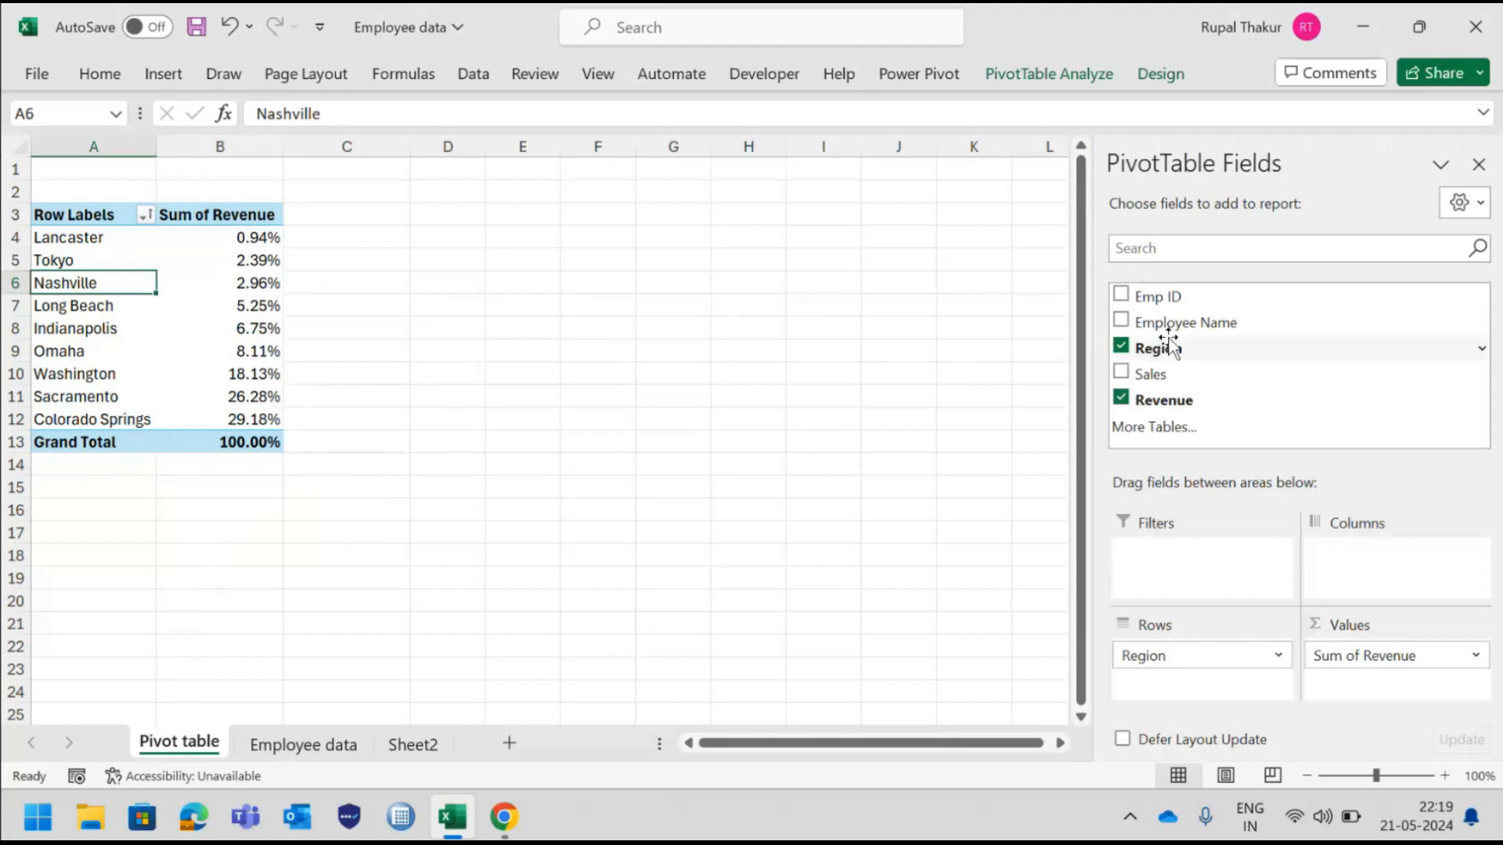
{"action": "mouse_move", "coordinate": [1171, 330]}
{"action": "left_mouse_down"}
{"action": "mouse_move", "coordinate": [1218, 622]}
{"action": "mouse_move", "coordinate": [1188, 704]}
{"action": "mouse_move", "coordinate": [1207, 374]}
{"action": "mouse_move", "coordinate": [1172, 356]}
{"action": "left_mouse_up"}
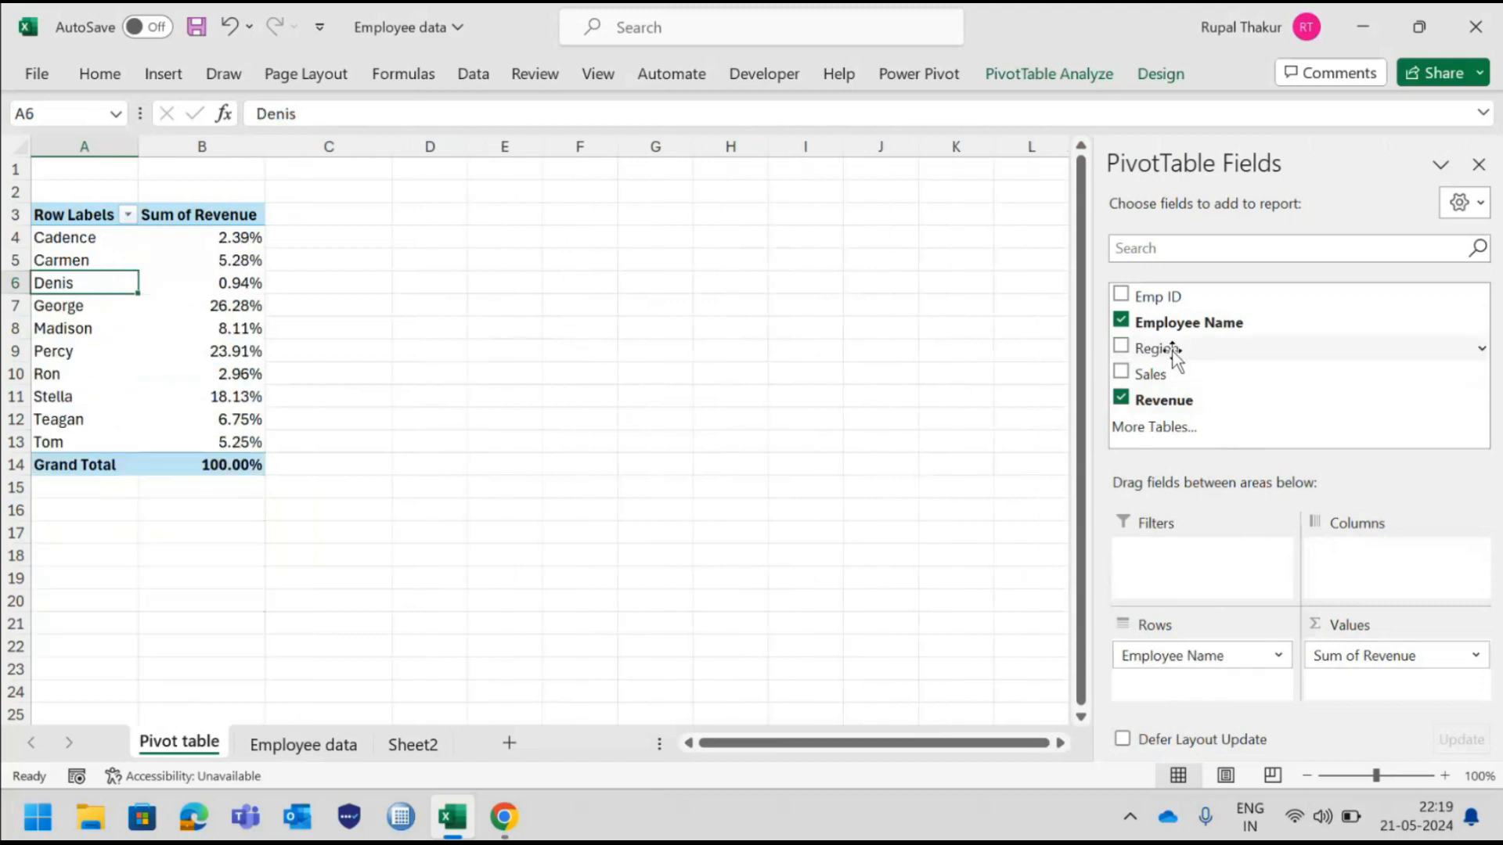
{"action": "left_click_drag", "start_coordinate": [1174, 356], "coordinate": [1170, 558]}
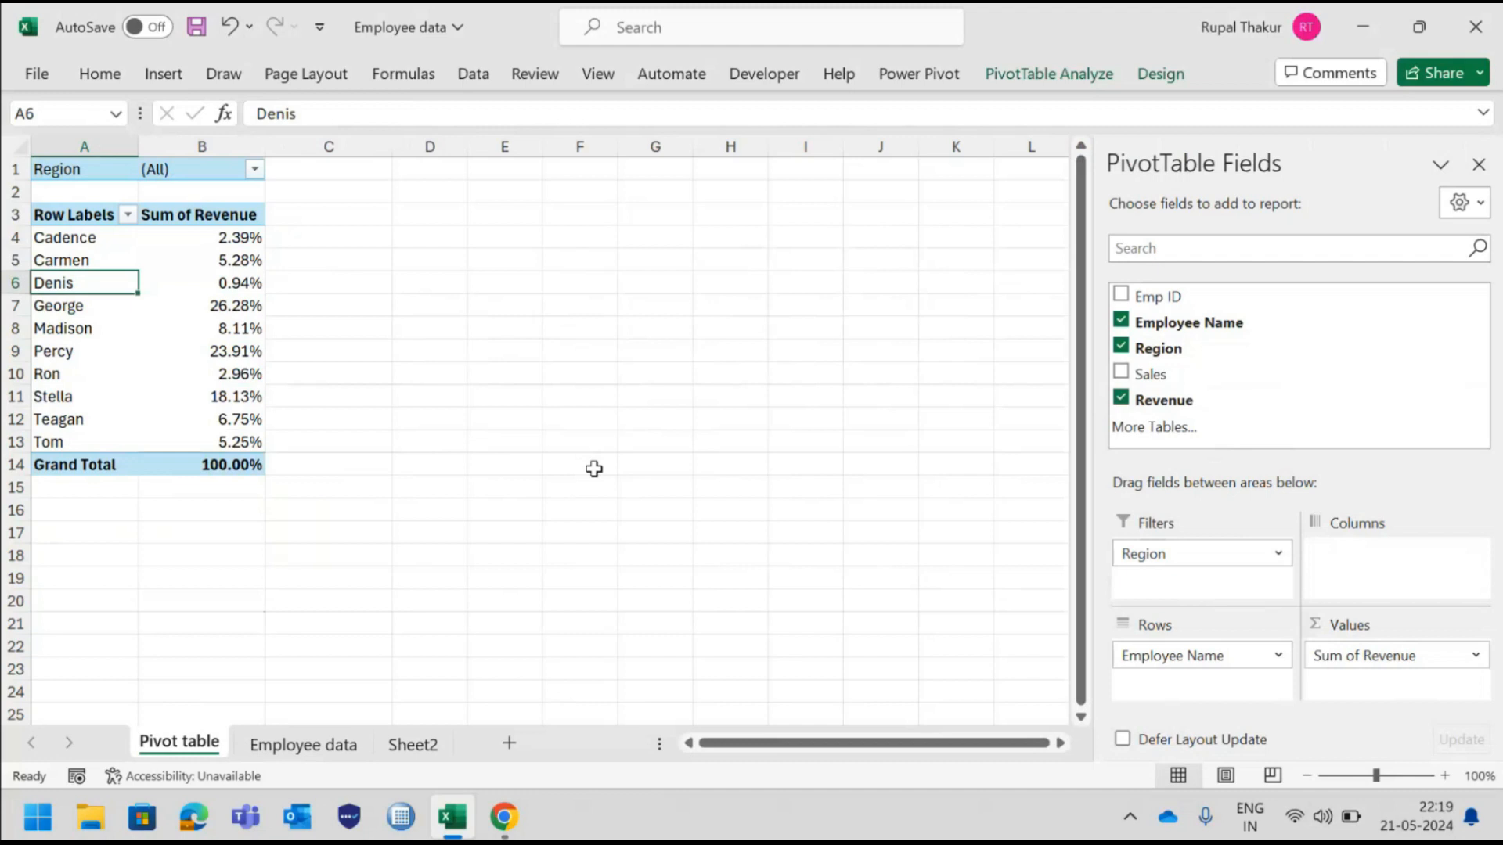
Filter the PivotTable by Region to show only Tokyo and inspect the revenue percentage listed.
{"action": "left_click", "coordinate": [255, 170]}
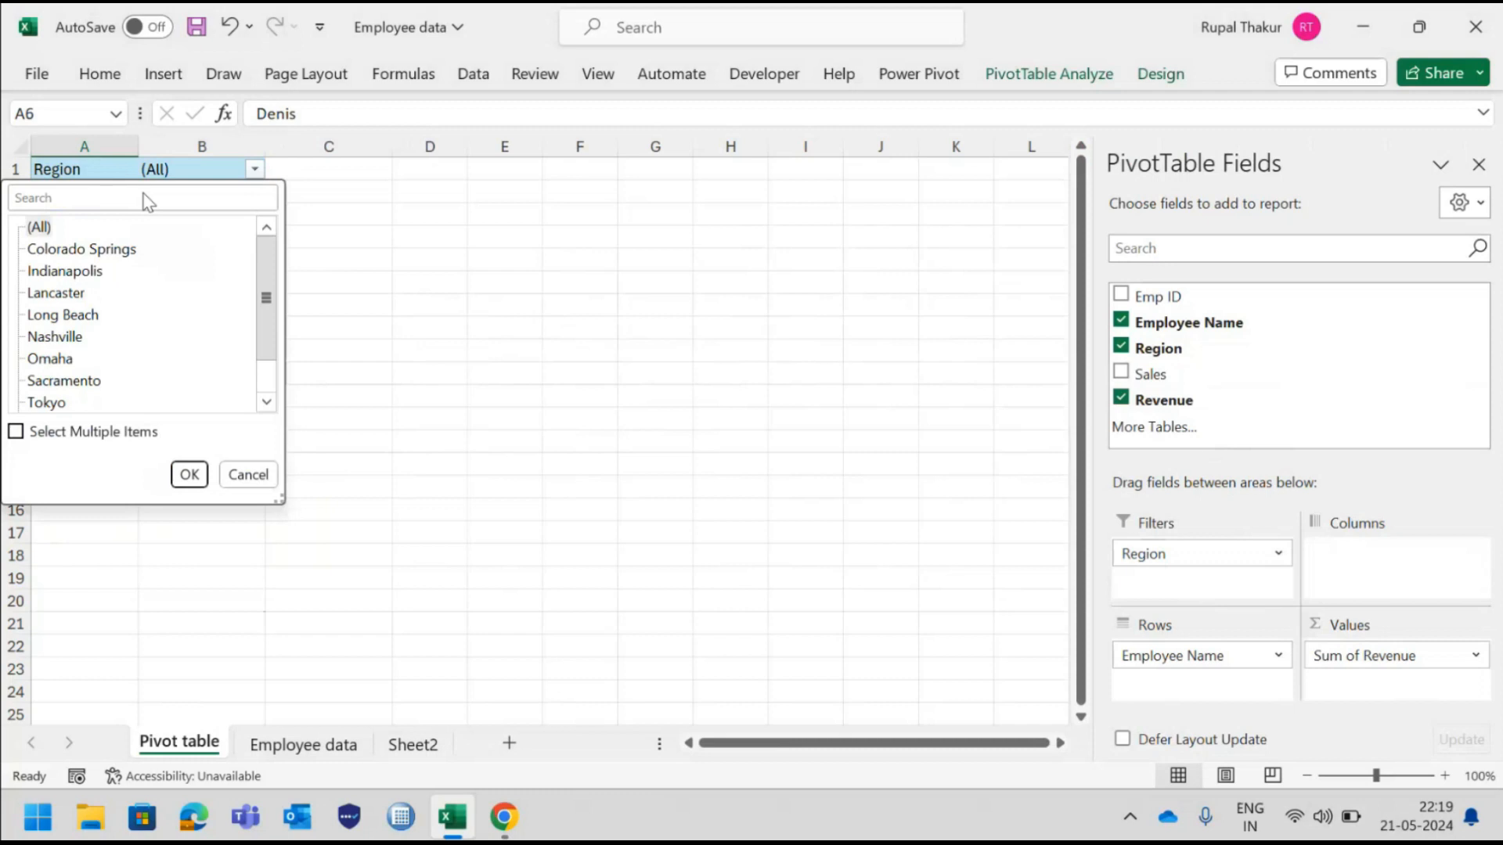
{"action": "scroll", "coordinate": [141, 313], "scroll_direction": "down", "scroll_amount": 1}
{"action": "left_click", "coordinate": [47, 359]}
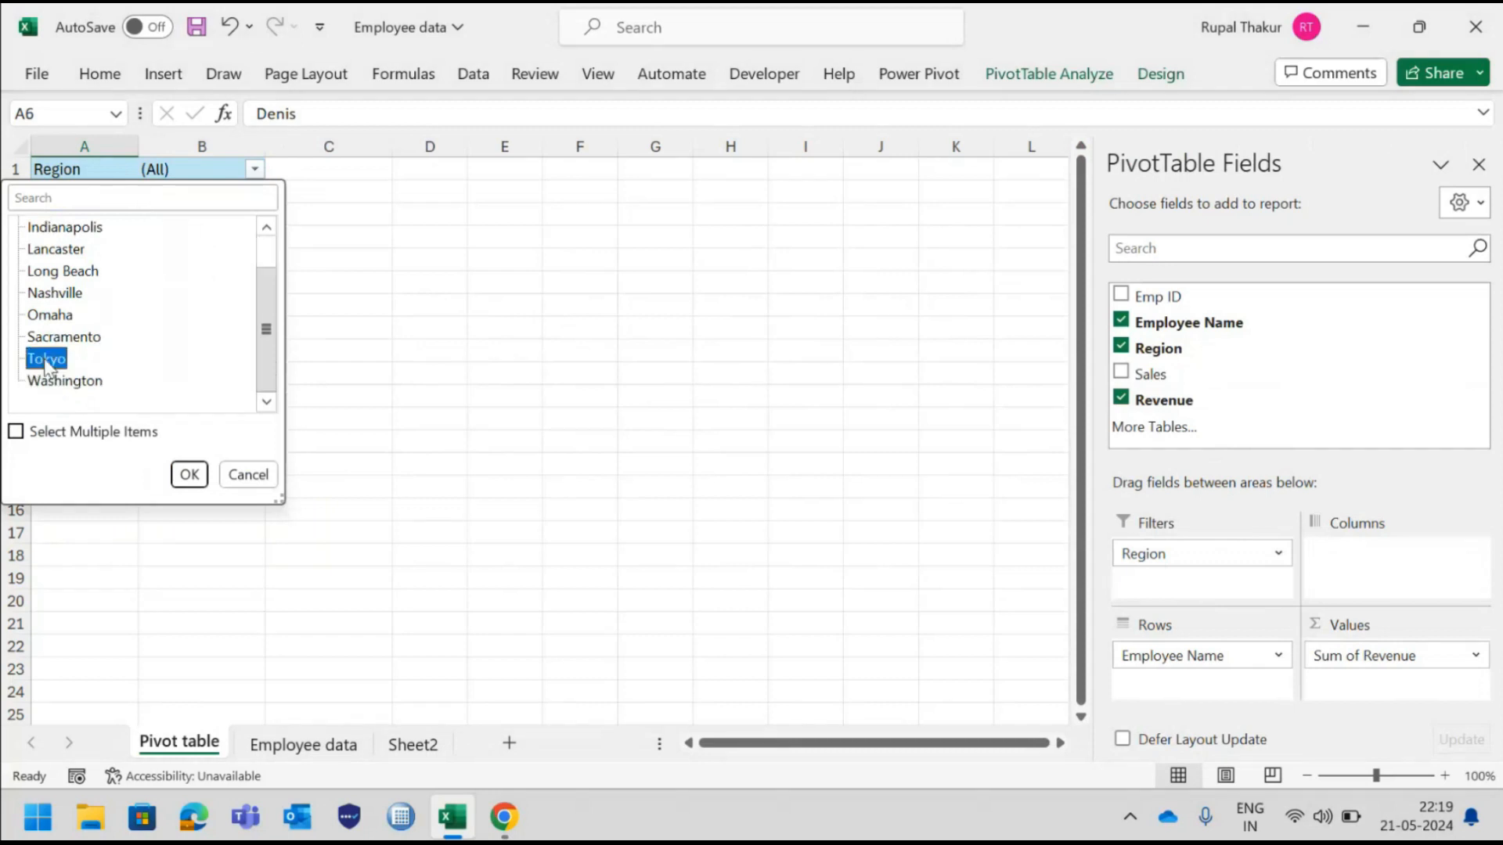
{"action": "left_click", "coordinate": [189, 475]}
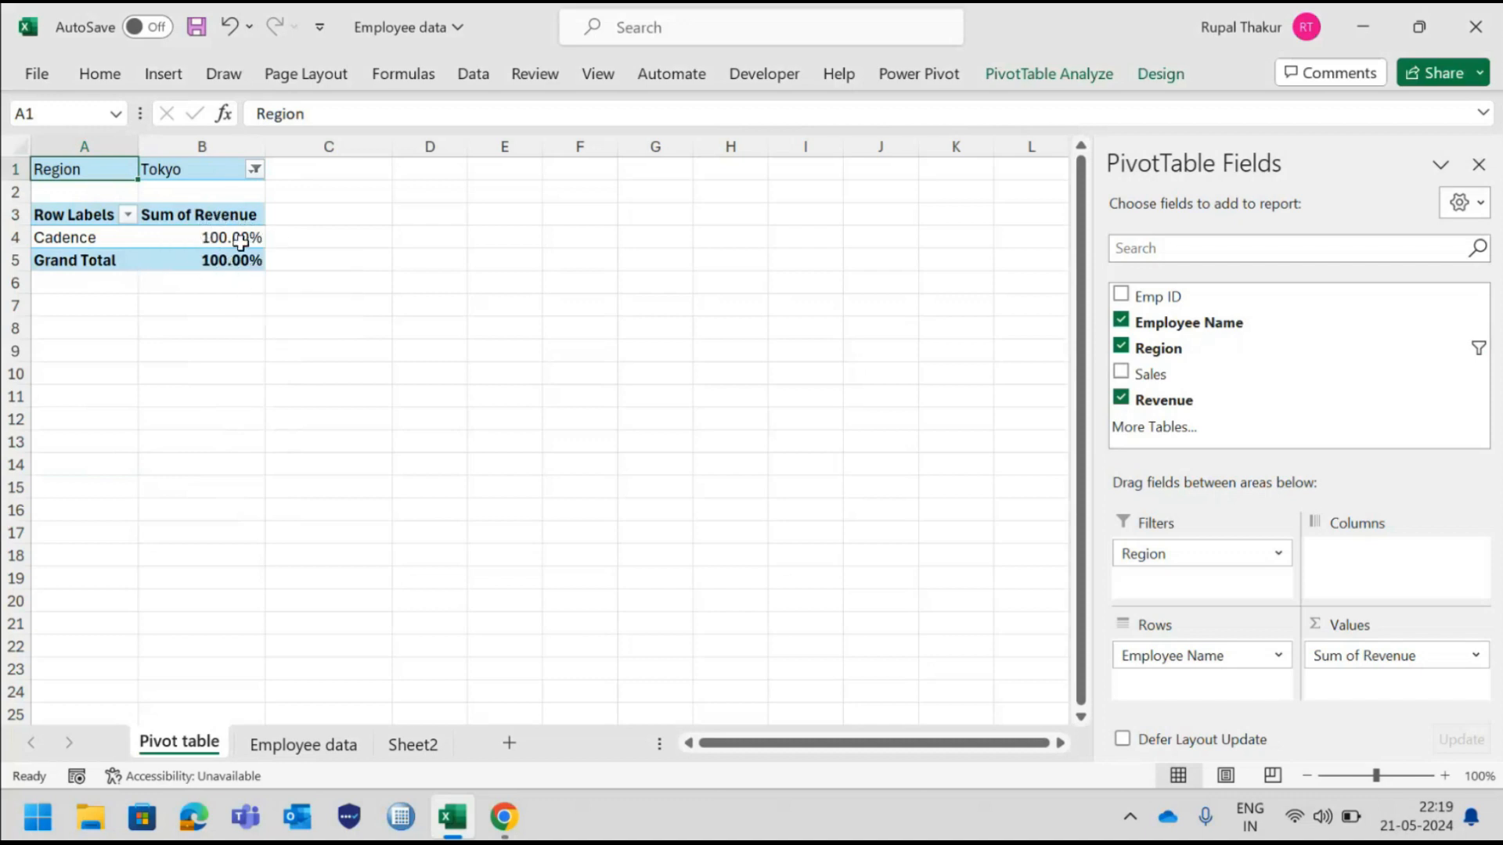
{"action": "mouse_move", "coordinate": [240, 244]}
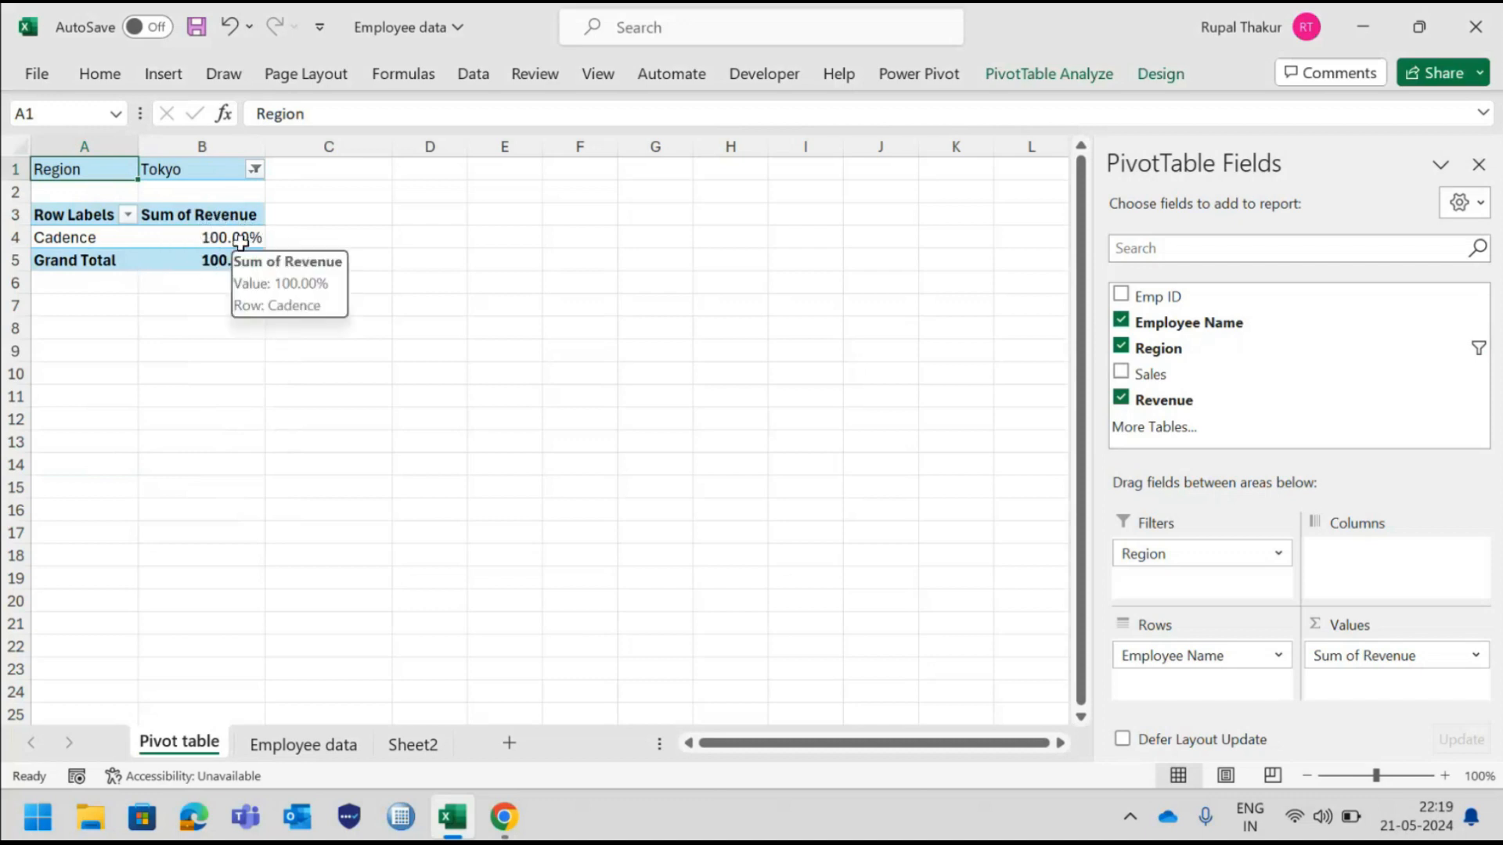
Set the PivotTable's Region filter to Nashville.
{"action": "left_click", "coordinate": [255, 169]}
{"action": "left_click", "coordinate": [66, 338]}
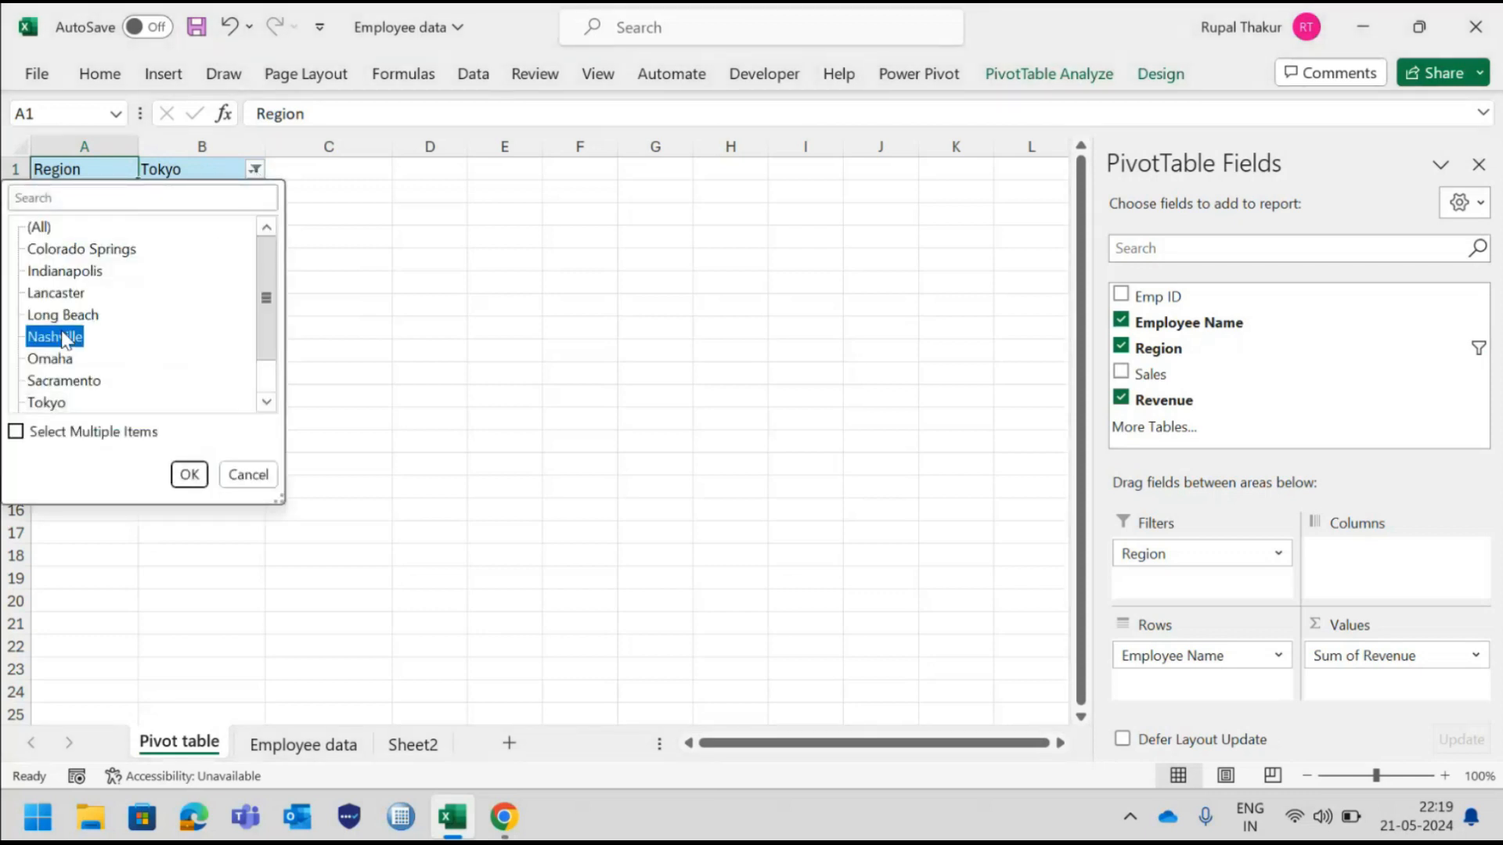
{"action": "left_click", "coordinate": [189, 474]}
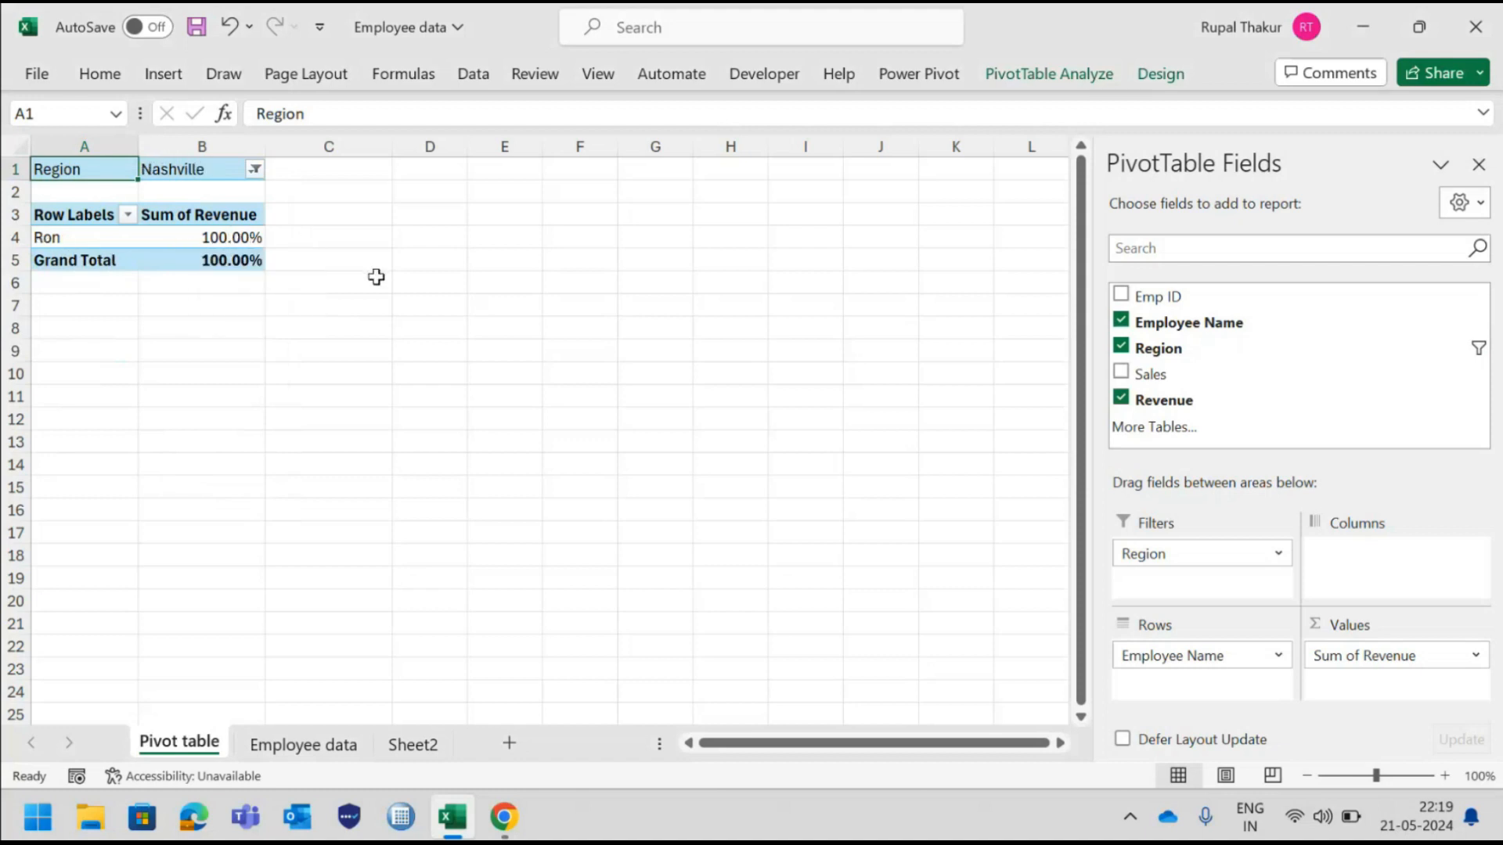
Reapply Nashville in the PivotTable's Region filter.
{"action": "left_click", "coordinate": [255, 170]}
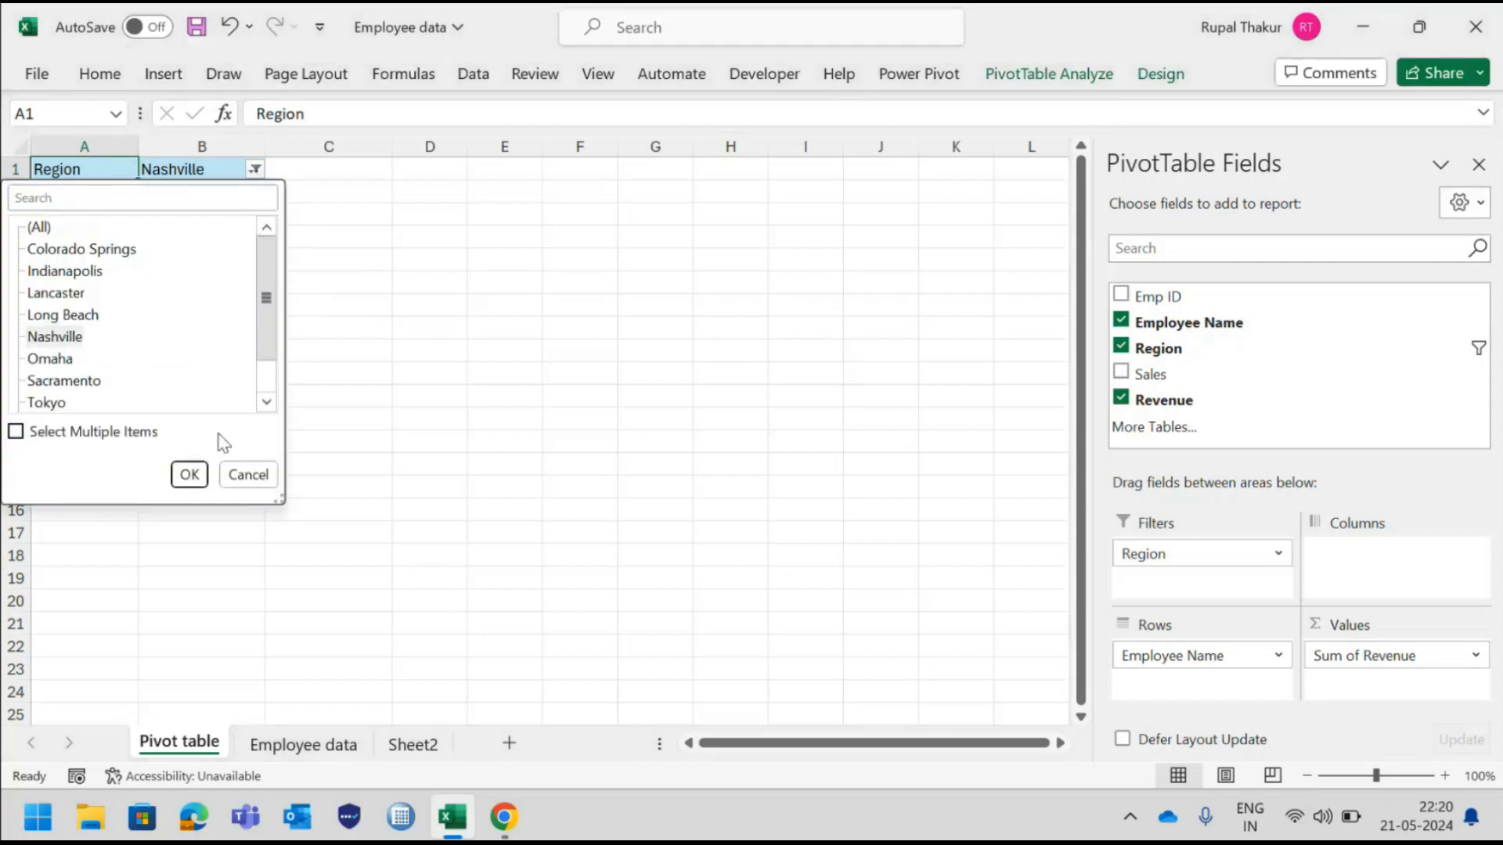
{"action": "left_click", "coordinate": [67, 341]}
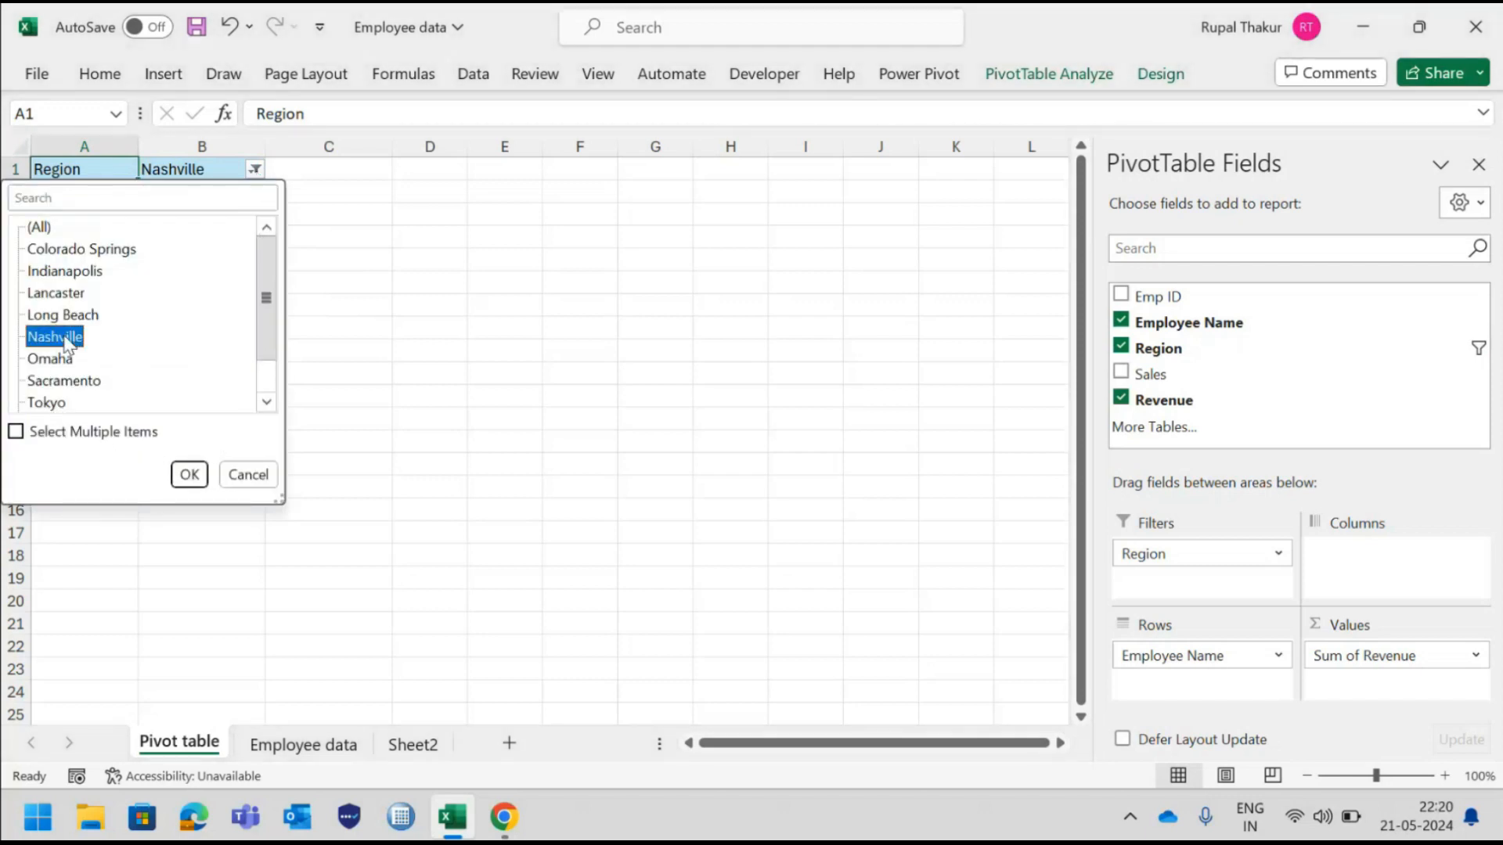
{"action": "scroll", "coordinate": [67, 344], "scroll_direction": "down", "scroll_amount": 1}
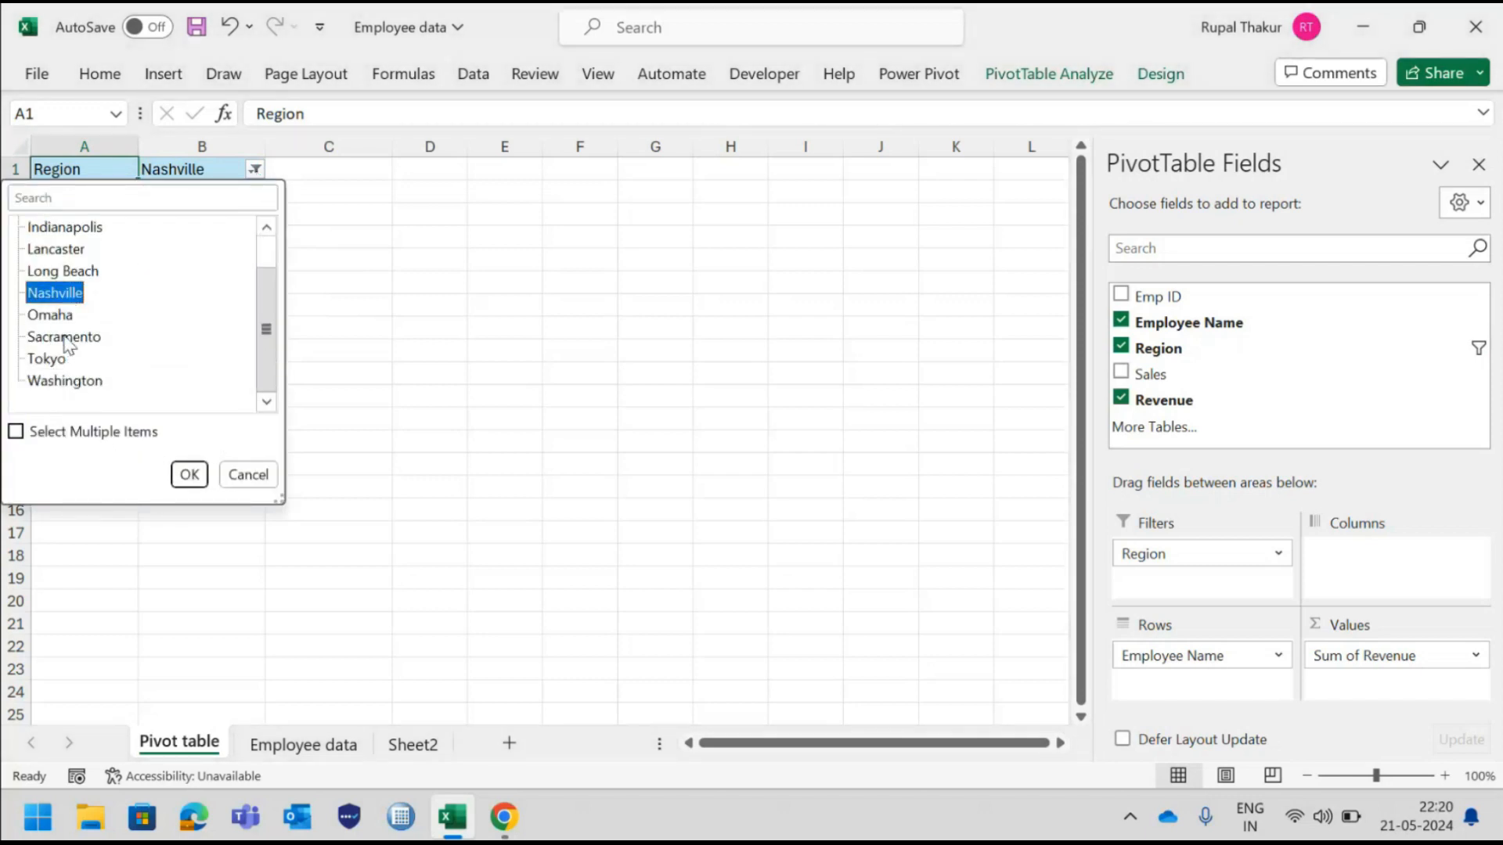
{"action": "left_click", "coordinate": [190, 474]}
Remove Region from the PivotTable's Filters area.
{"action": "left_click", "coordinate": [397, 370]}
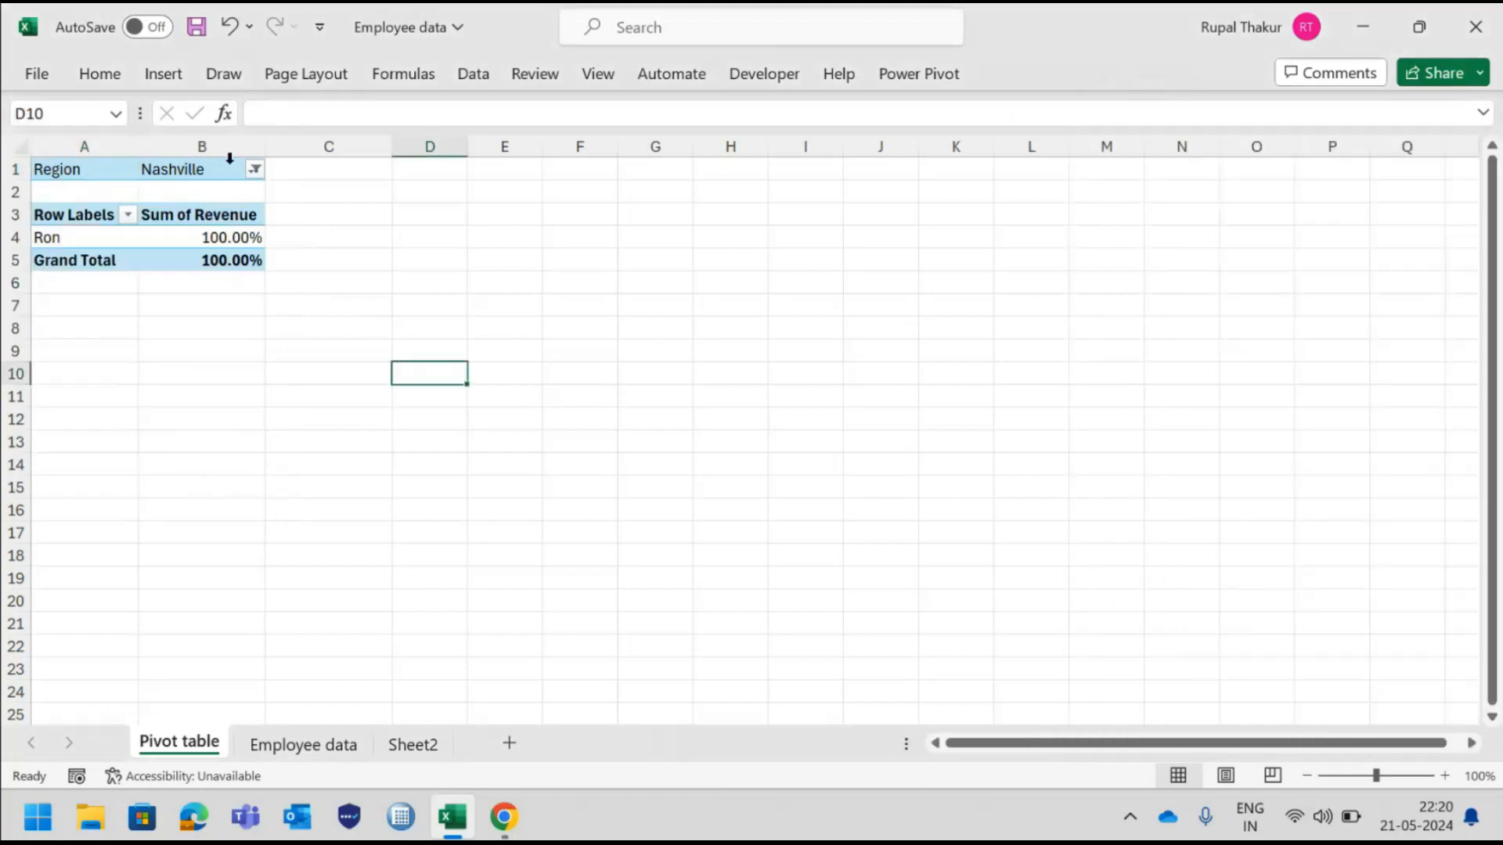
{"action": "left_click", "coordinate": [183, 154]}
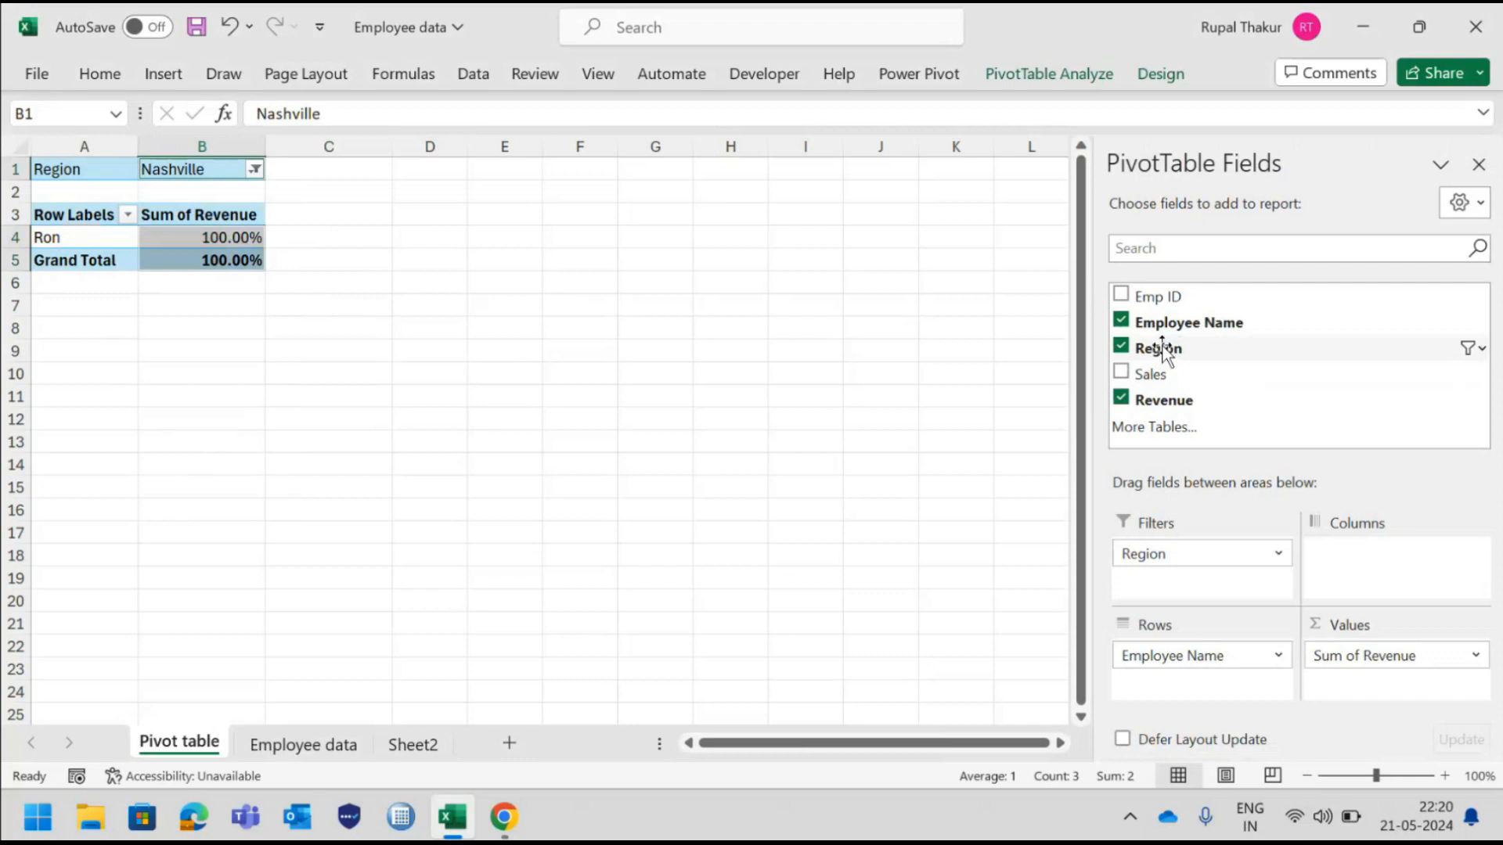
{"action": "left_click_drag", "start_coordinate": [1166, 553], "coordinate": [1172, 366]}
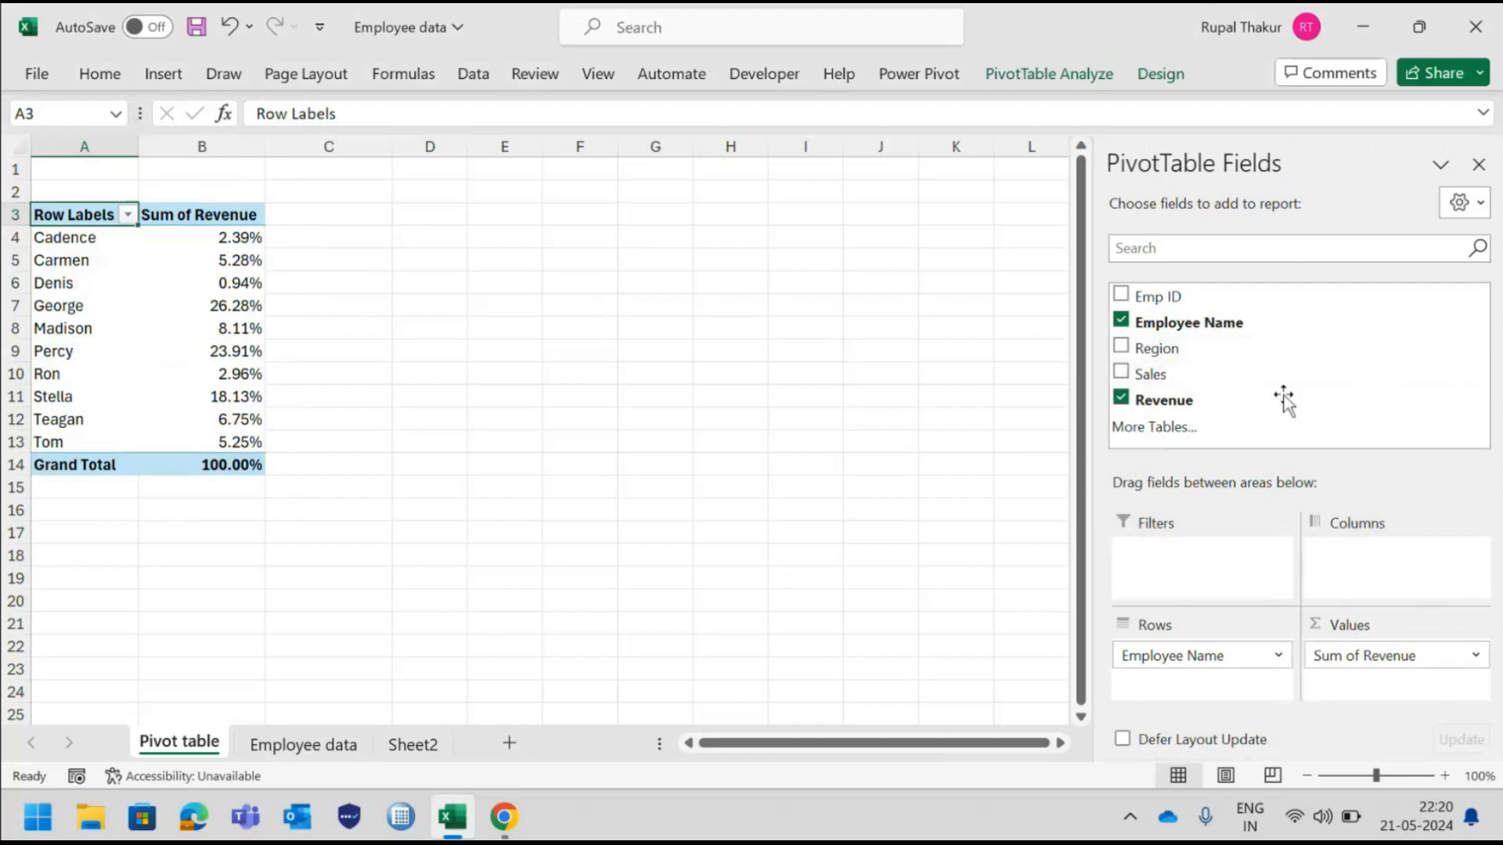
Hide the PivotTable field list and select a blank cell beside the PivotTable.
{"action": "left_click", "coordinate": [1051, 76]}
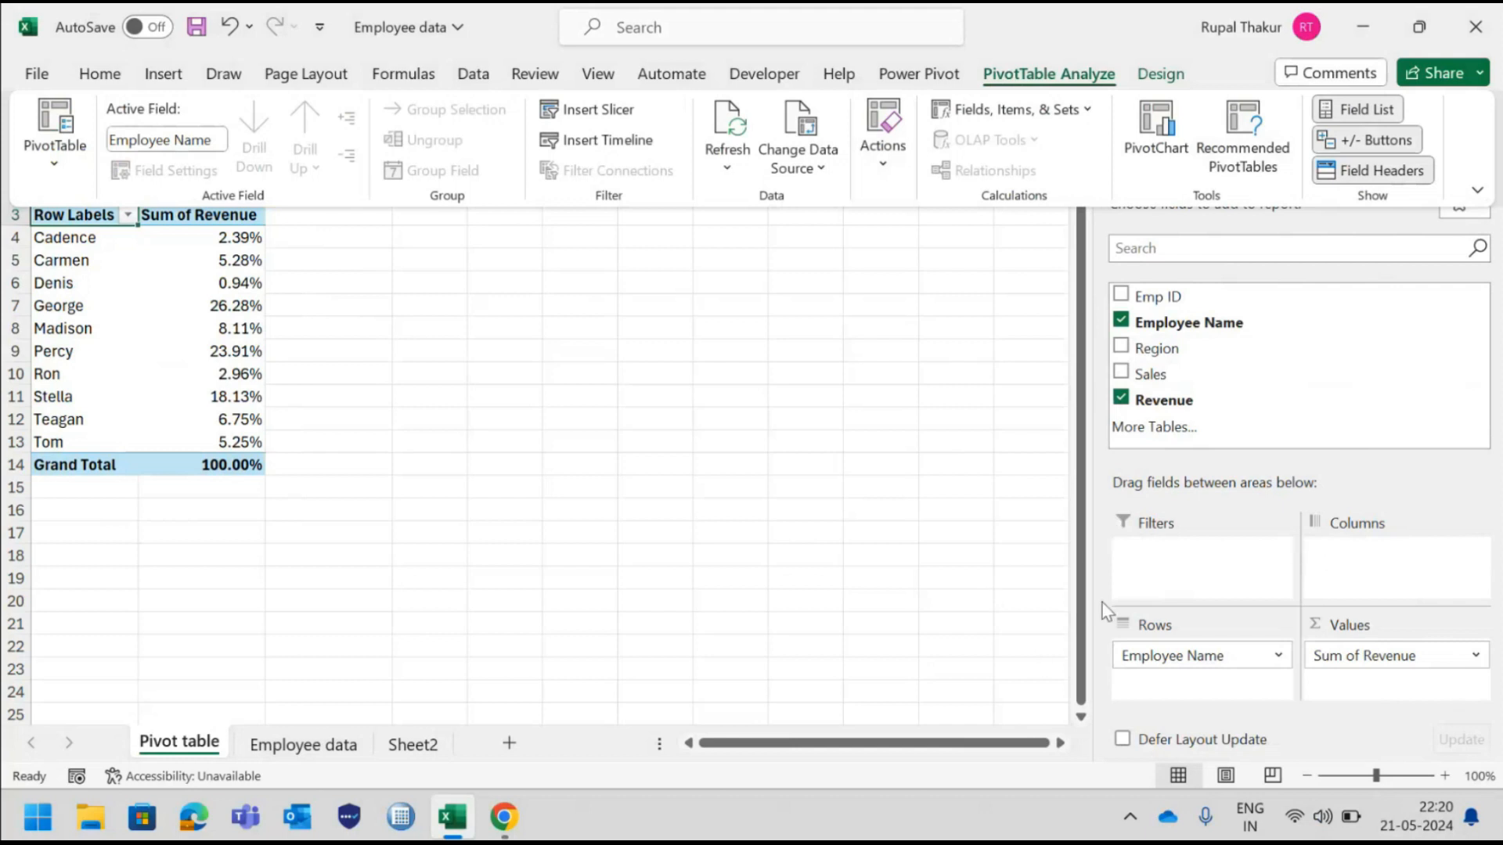
{"action": "left_click", "coordinate": [1384, 109]}
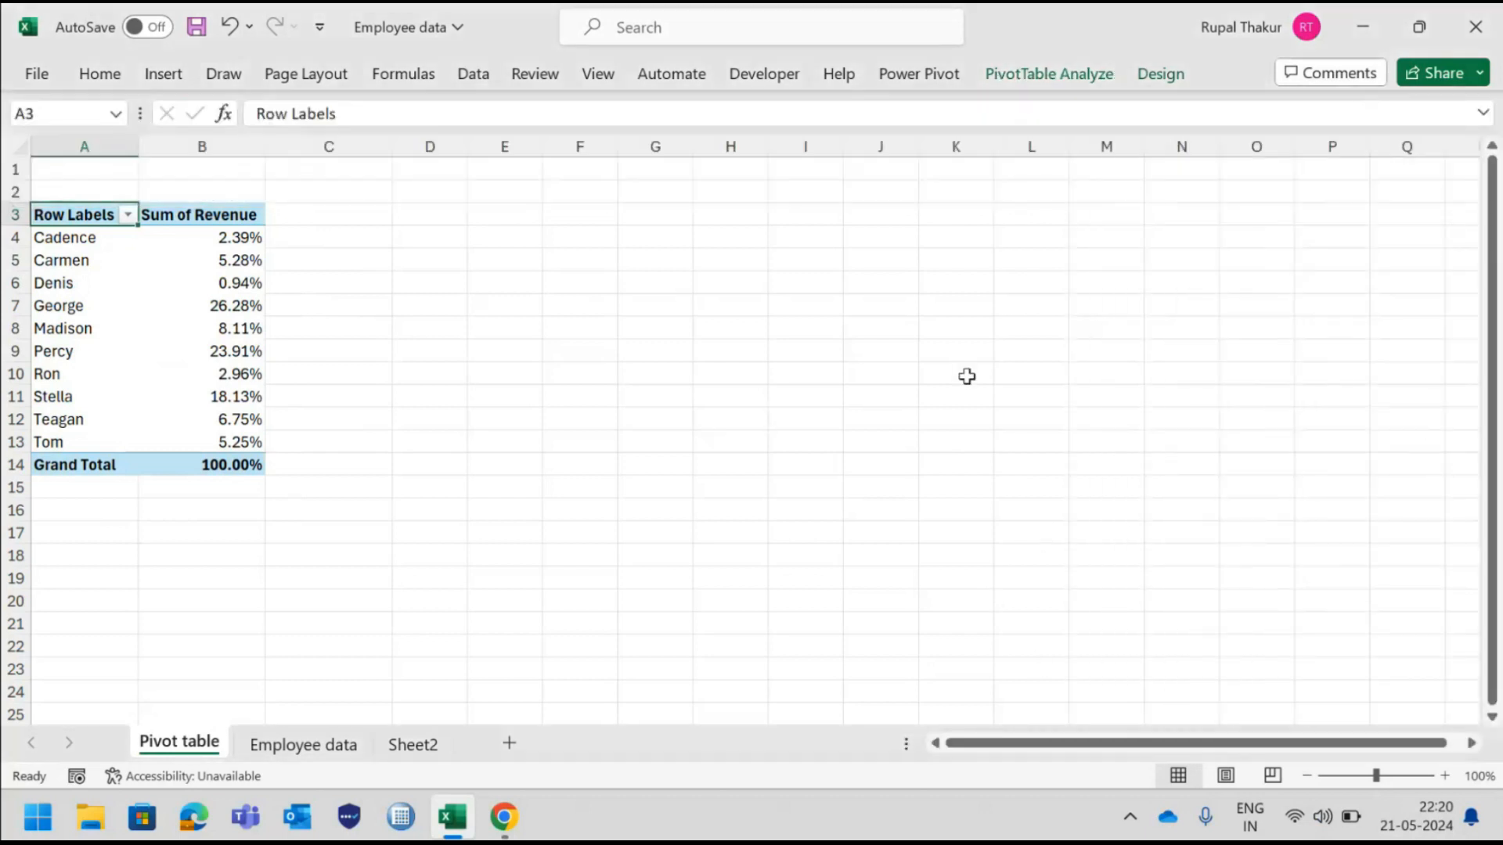
{"action": "left_click", "coordinate": [210, 368]}
{"action": "left_click", "coordinate": [371, 414]}
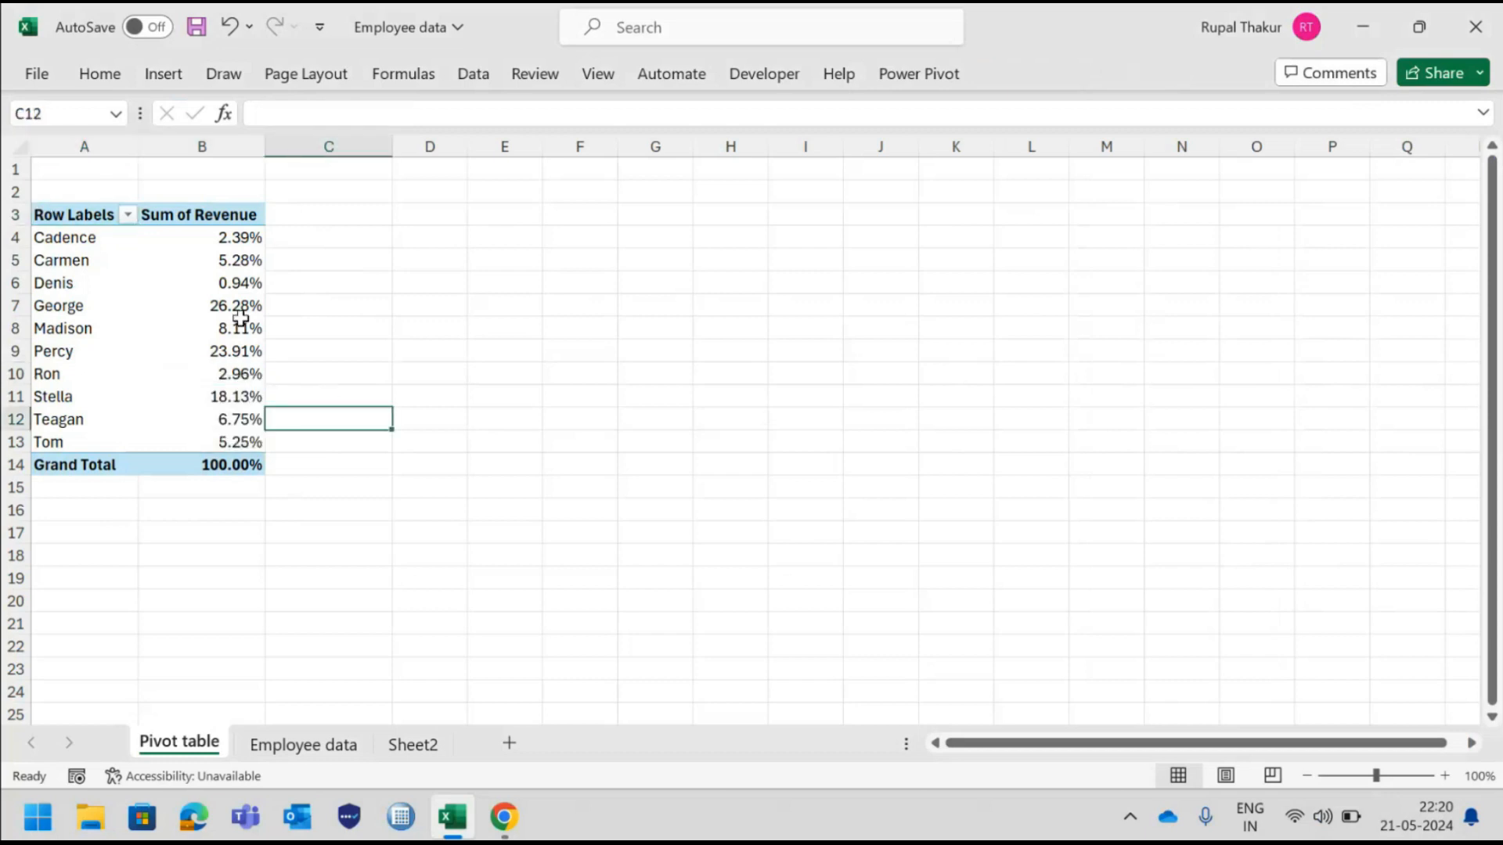
Show the PivotTable field list again with a Sum of Revenue cell selected.
{"action": "left_click", "coordinate": [235, 321]}
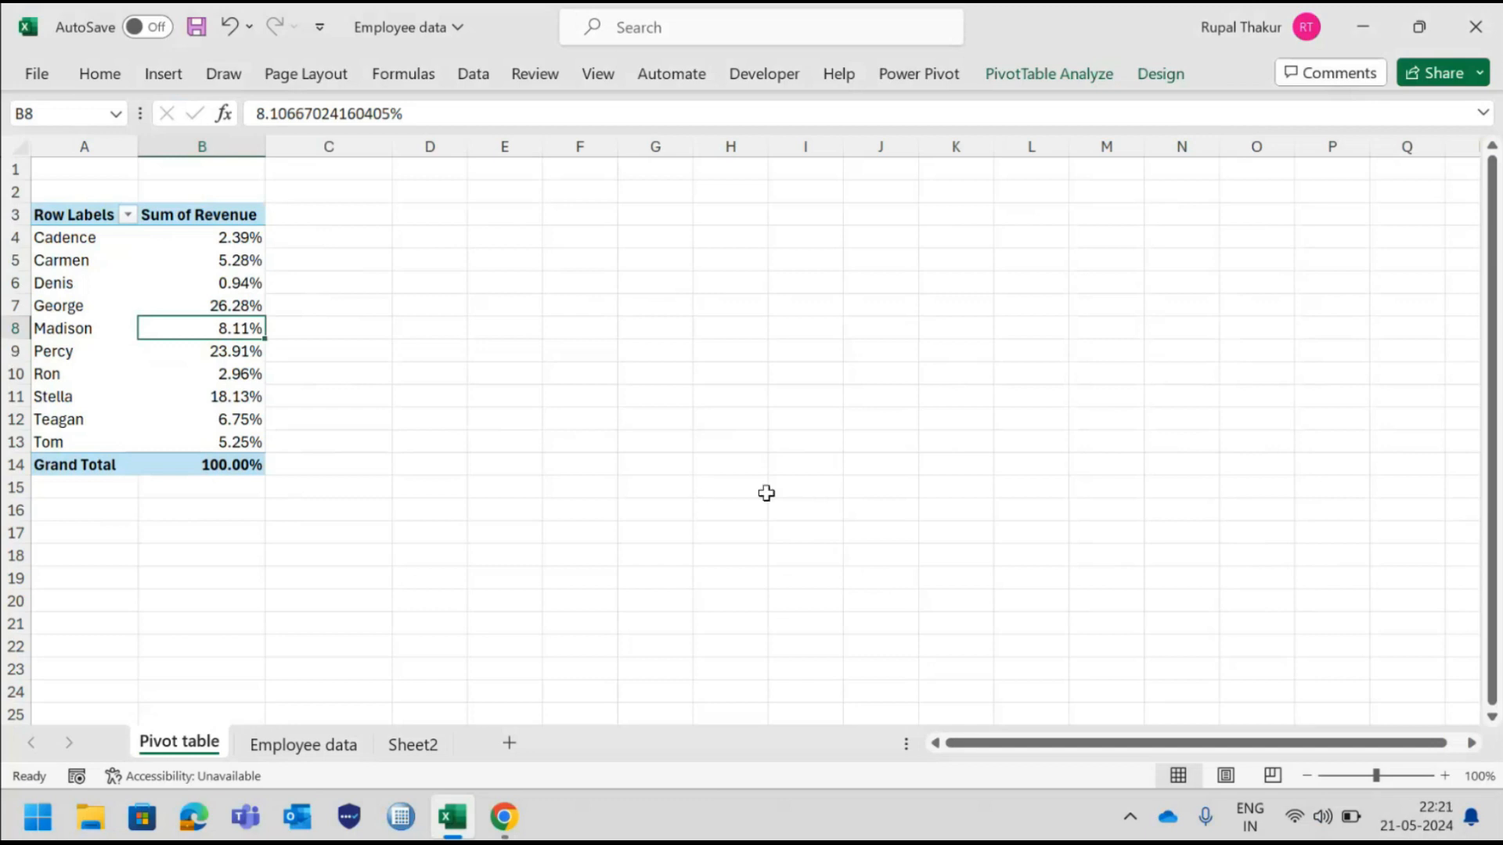
{"action": "left_click", "coordinate": [1044, 80]}
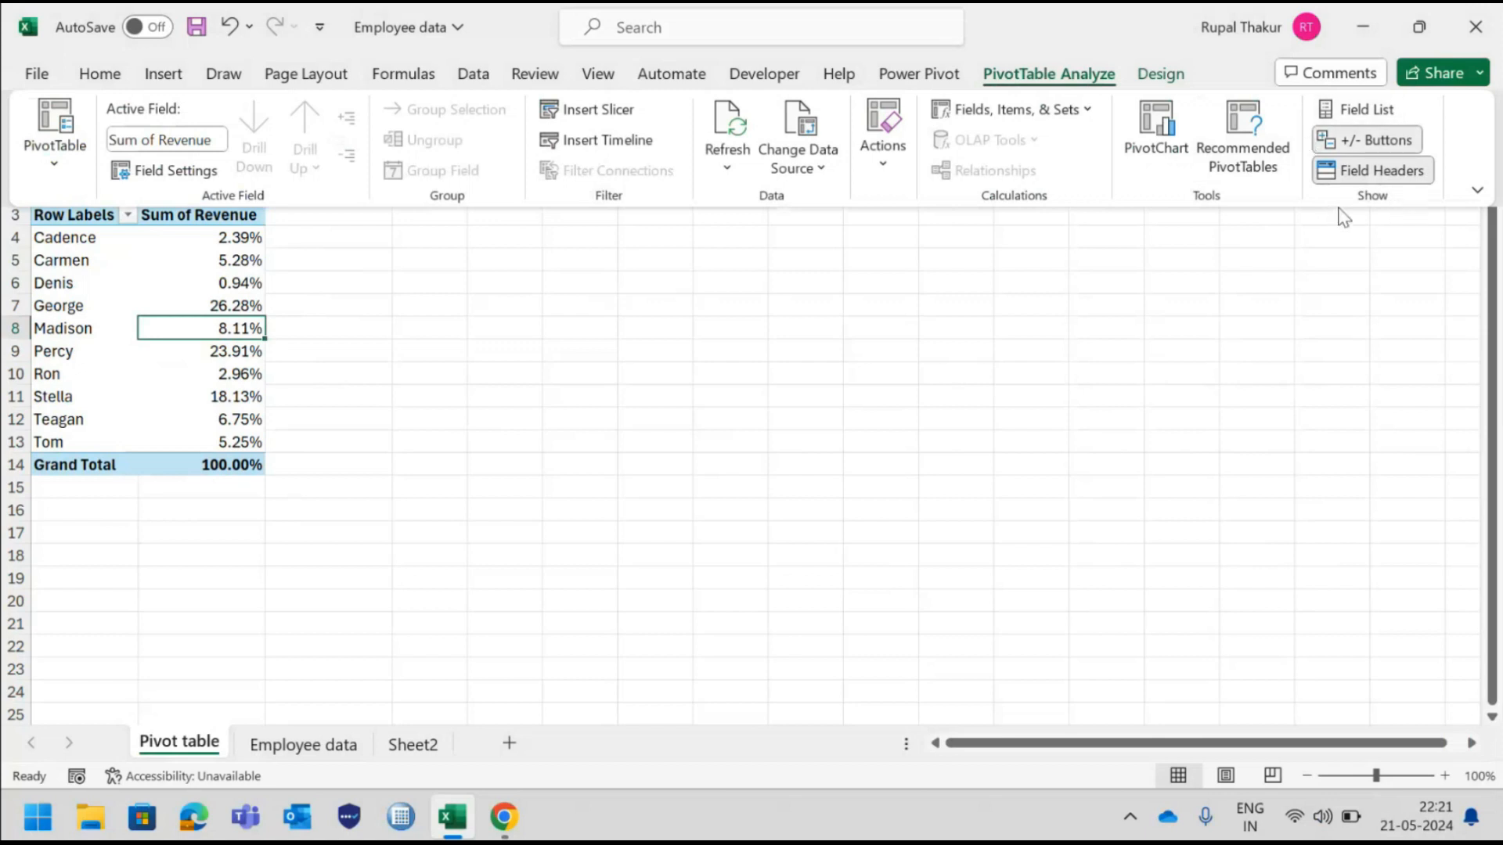
{"action": "left_click", "coordinate": [1365, 109]}
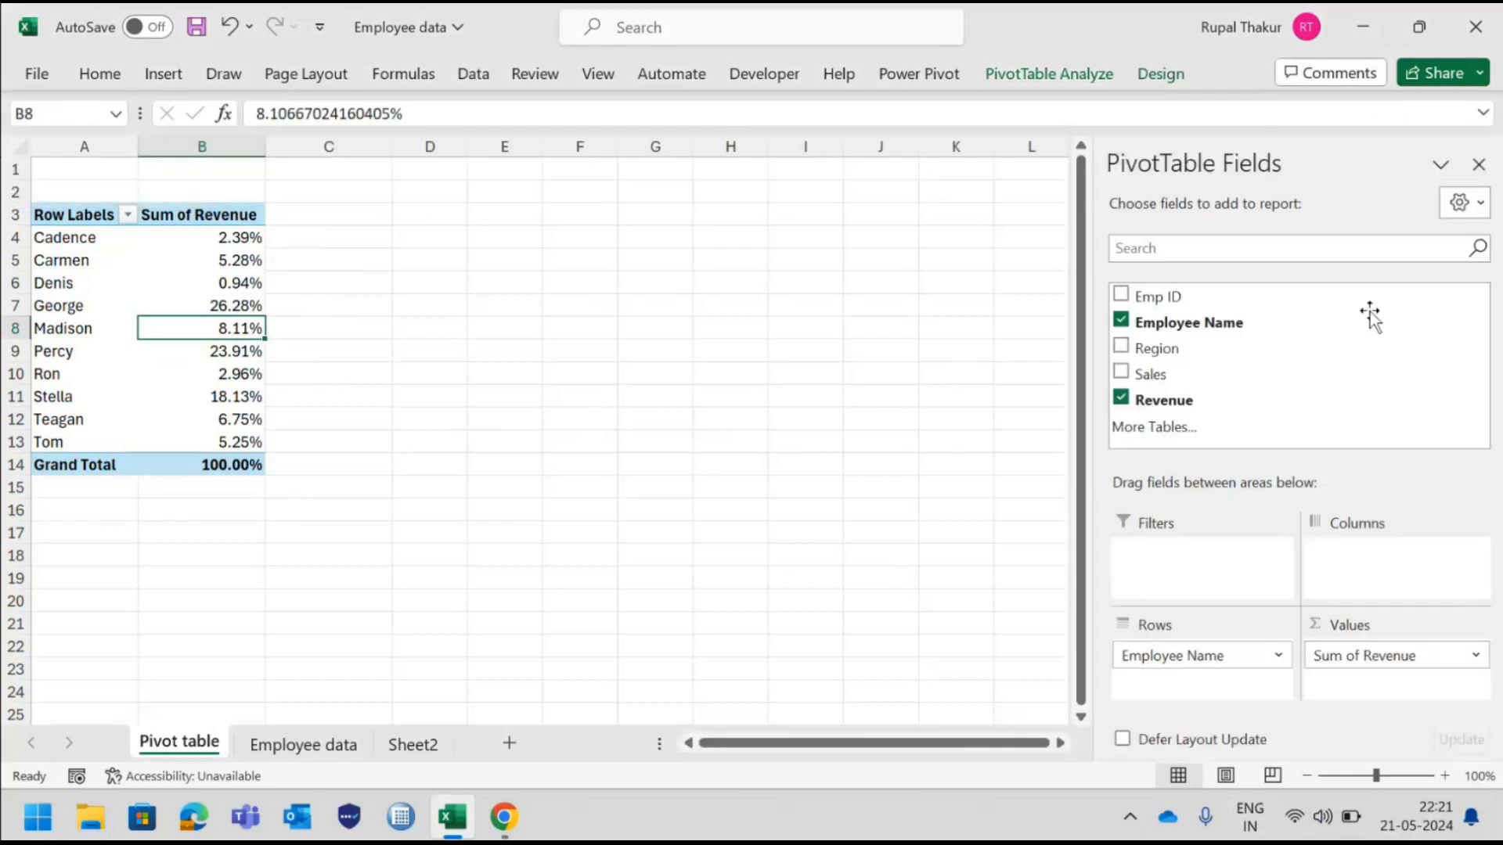
Add Region to the PivotTable's Rows area beneath Employee Name.
{"action": "left_click", "coordinate": [1045, 74]}
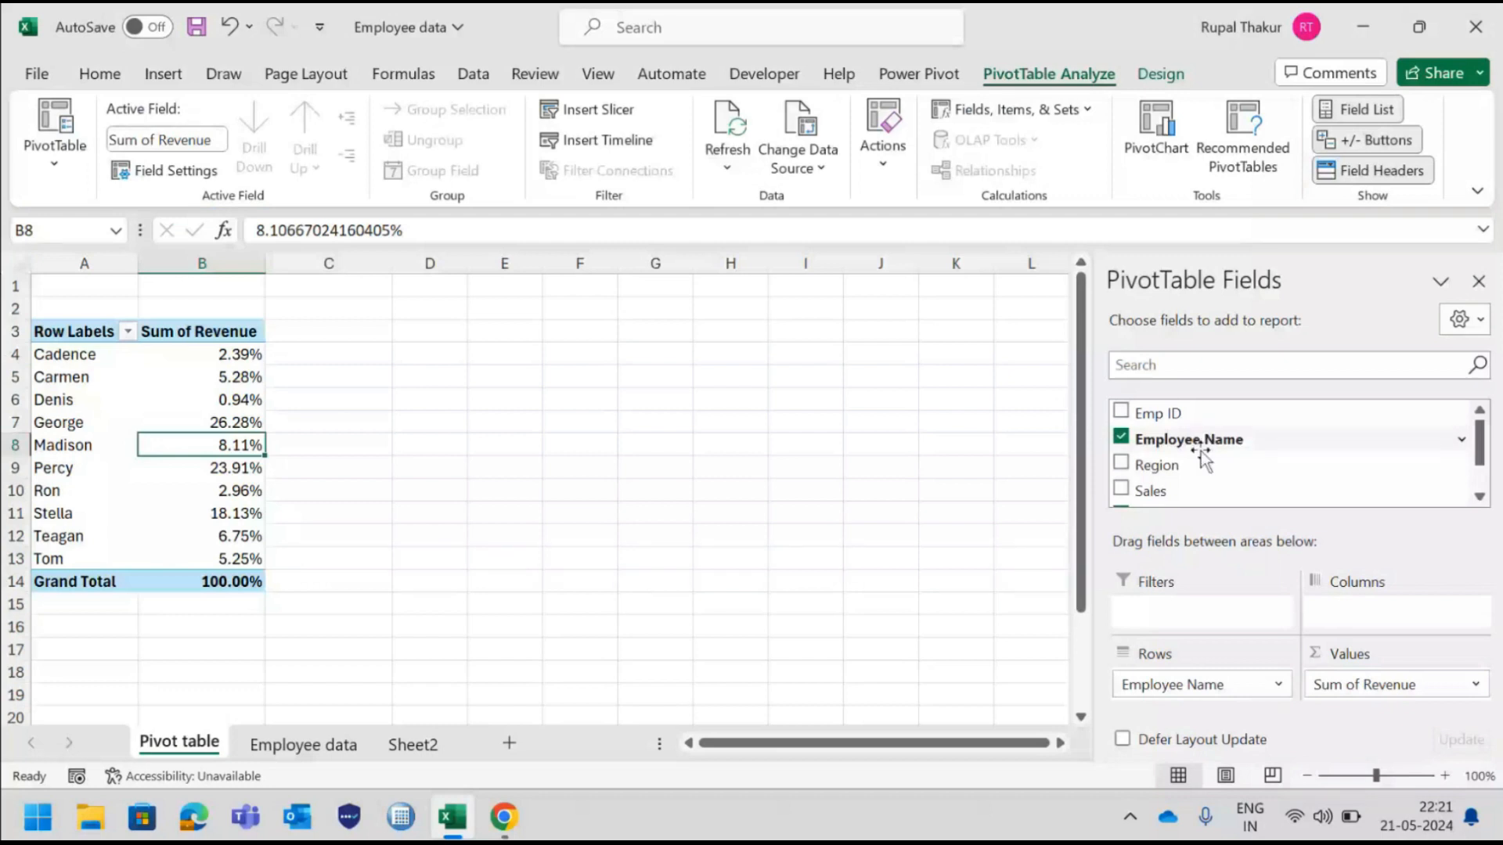
{"action": "scroll", "coordinate": [1202, 452], "scroll_direction": "down", "scroll_amount": 2}
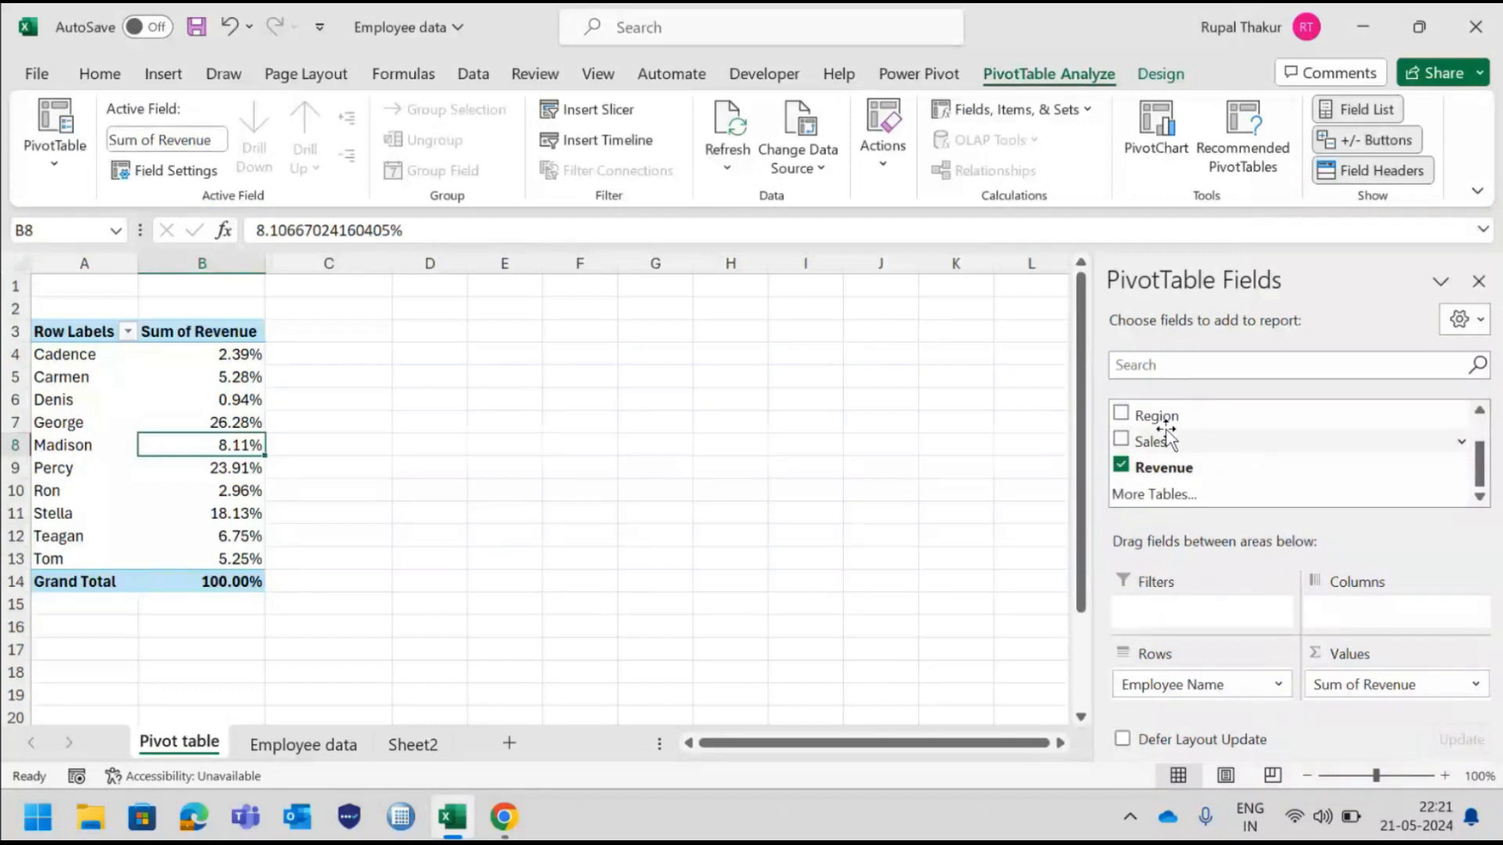
{"action": "mouse_move", "coordinate": [1149, 440]}
{"action": "left_mouse_down"}
{"action": "mouse_move", "coordinate": [1186, 712]}
{"action": "mouse_move", "coordinate": [1288, 633]}
{"action": "mouse_move", "coordinate": [1180, 450]}
{"action": "mouse_move", "coordinate": [1162, 673]}
{"action": "mouse_move", "coordinate": [1175, 695]}
{"action": "left_mouse_up"}
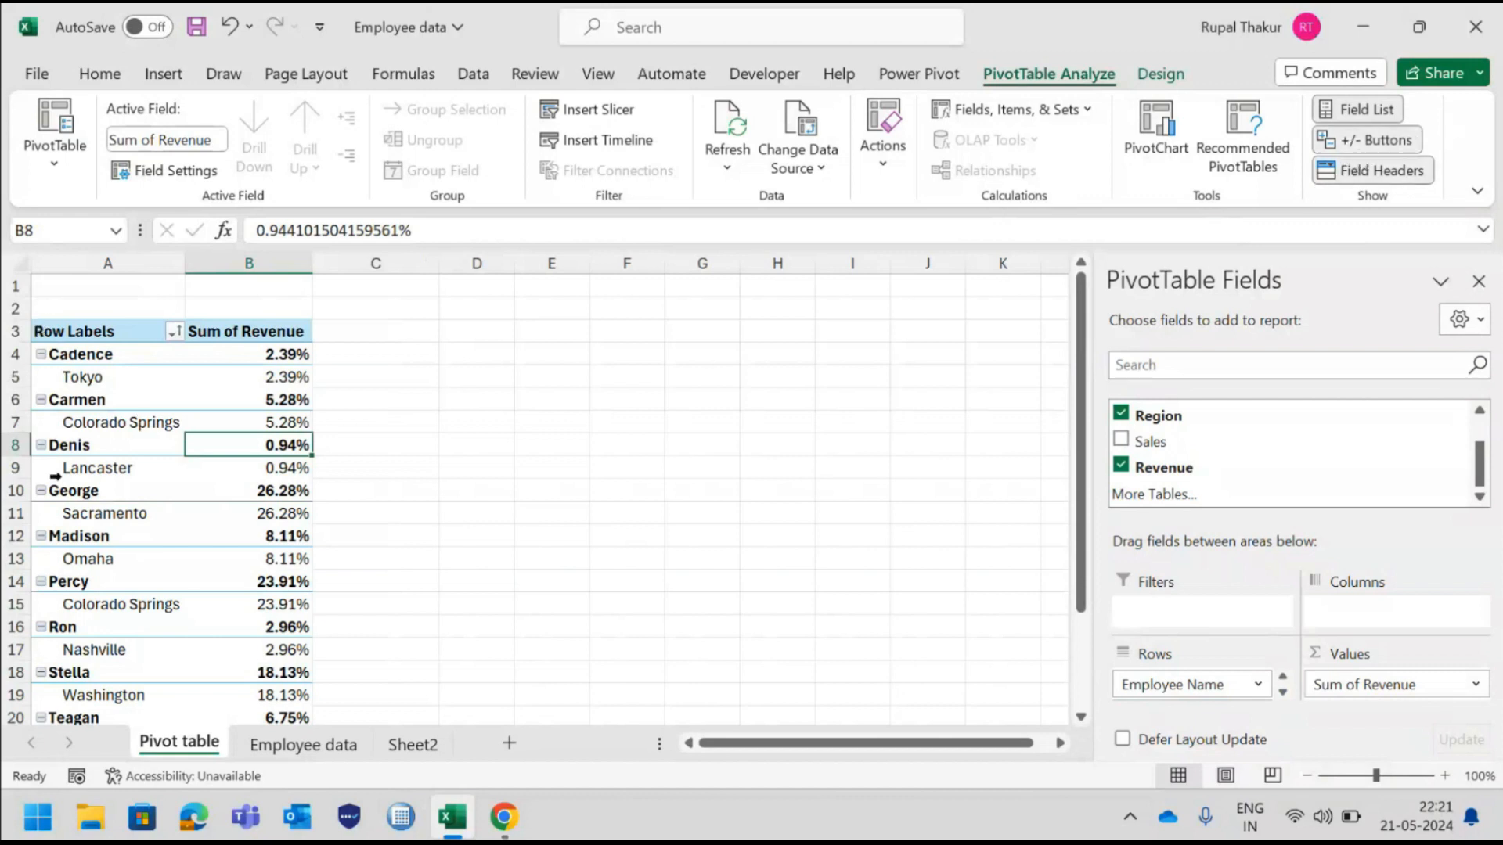
Collapse the region details under the first five employees in the PivotTable.
{"action": "left_click", "coordinate": [41, 355]}
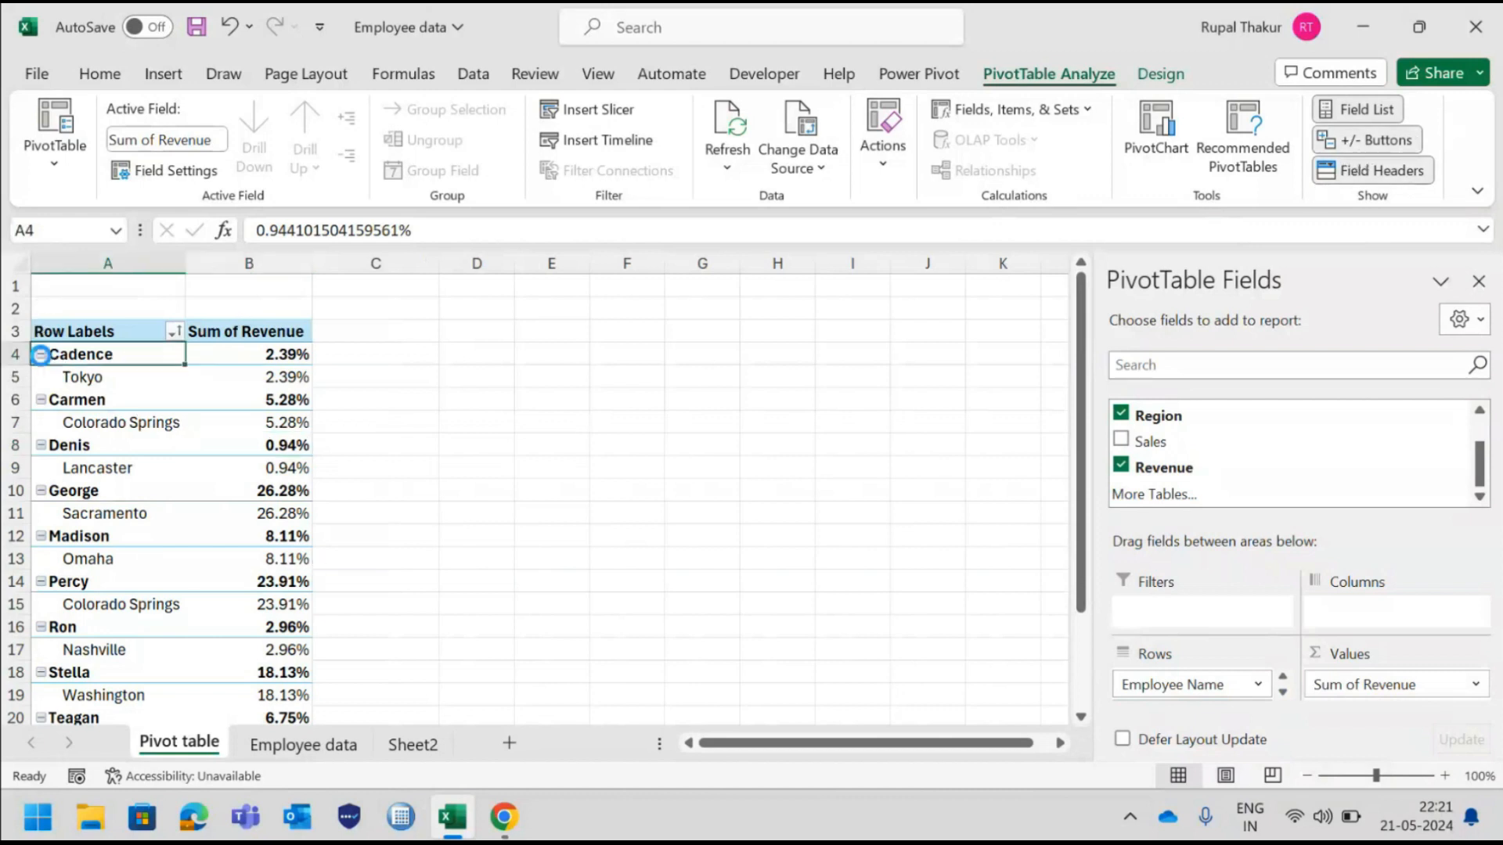
{"action": "left_click", "coordinate": [41, 377]}
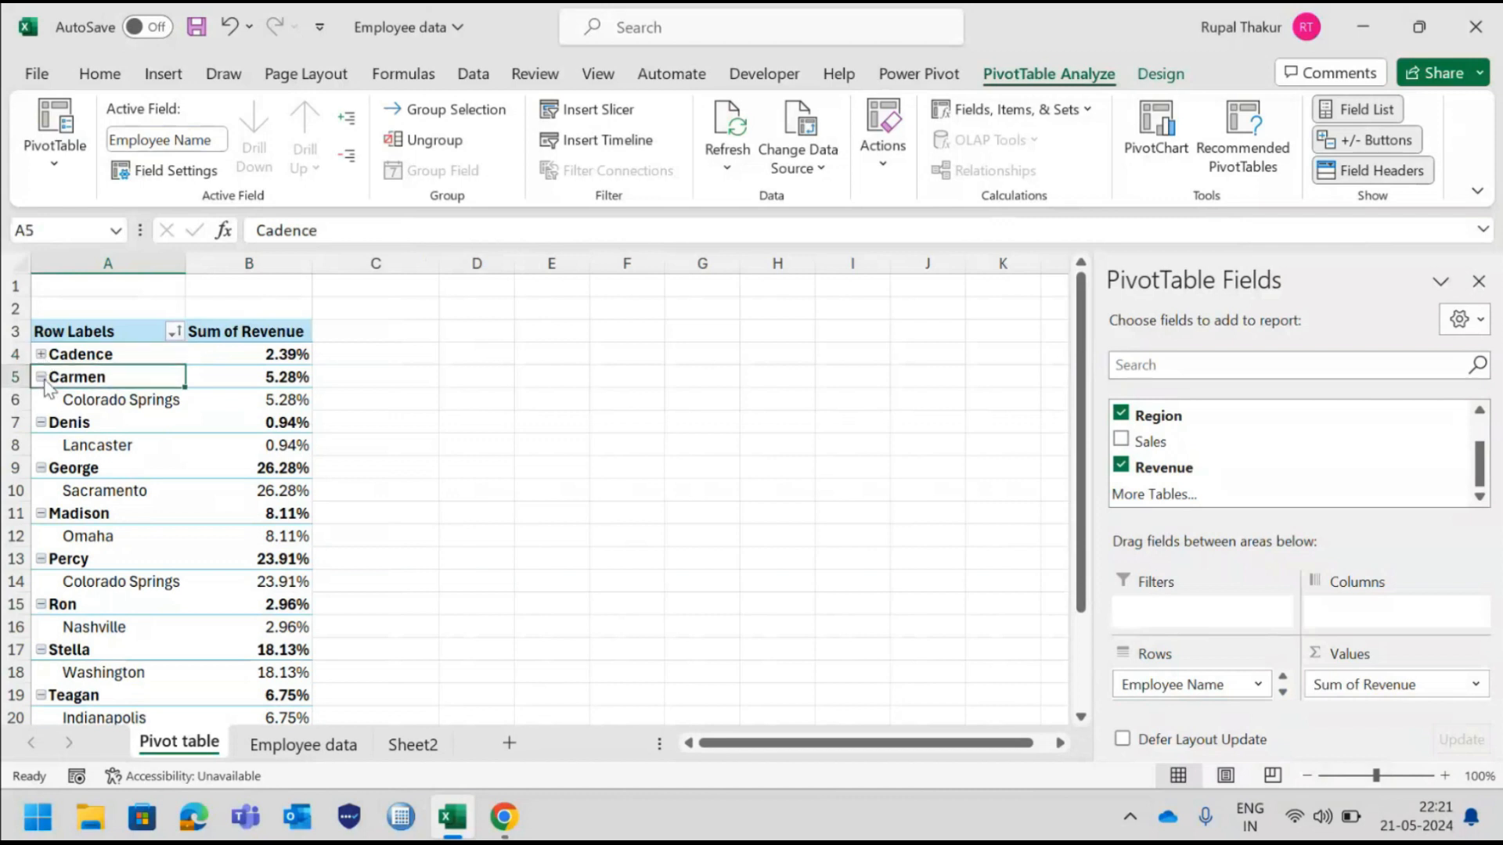
{"action": "left_click", "coordinate": [40, 400]}
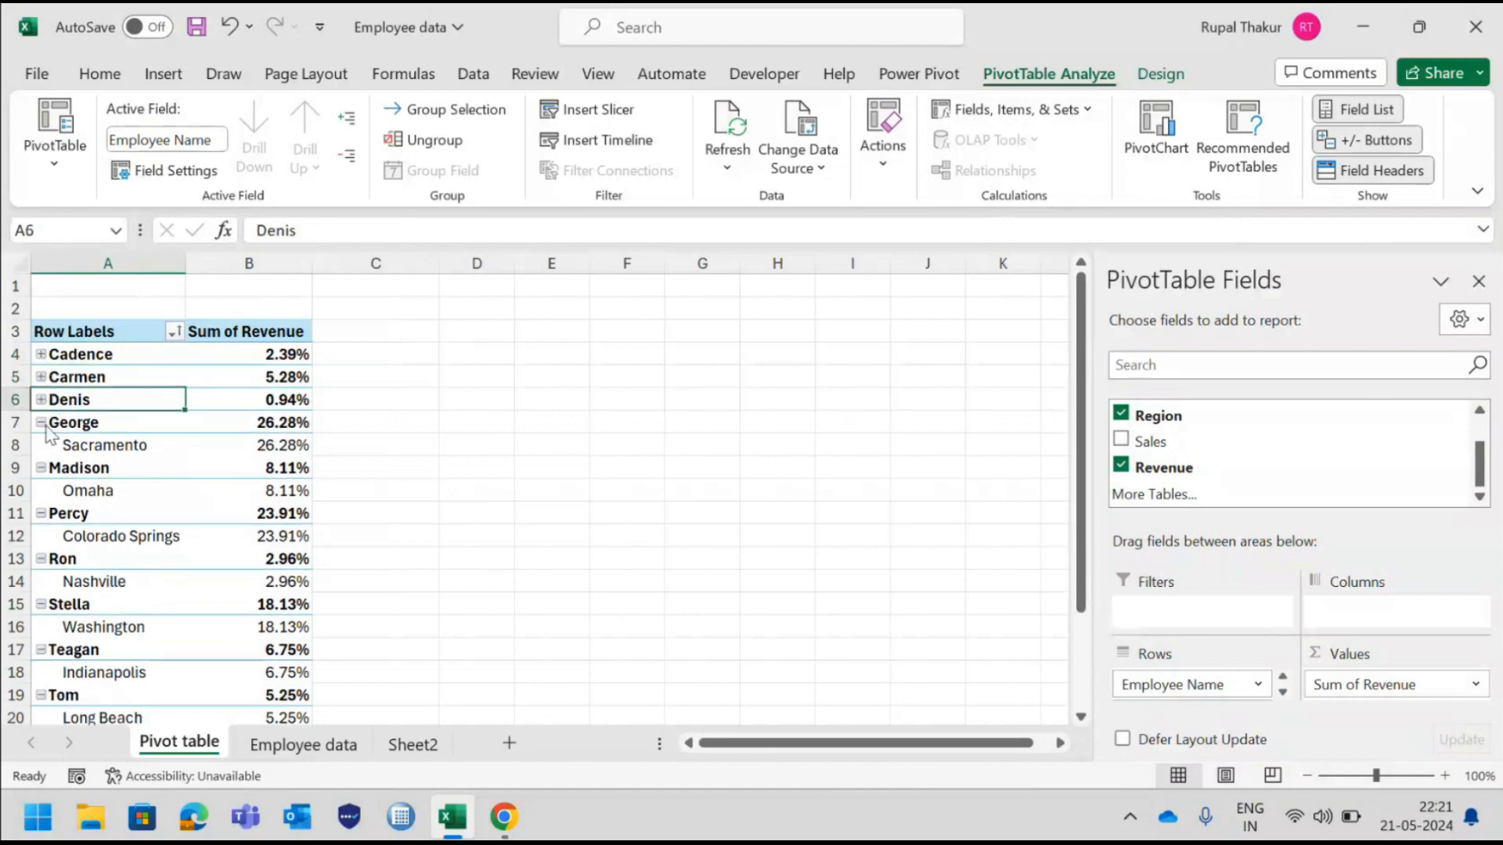
{"action": "left_click", "coordinate": [41, 423]}
{"action": "left_click", "coordinate": [41, 445]}
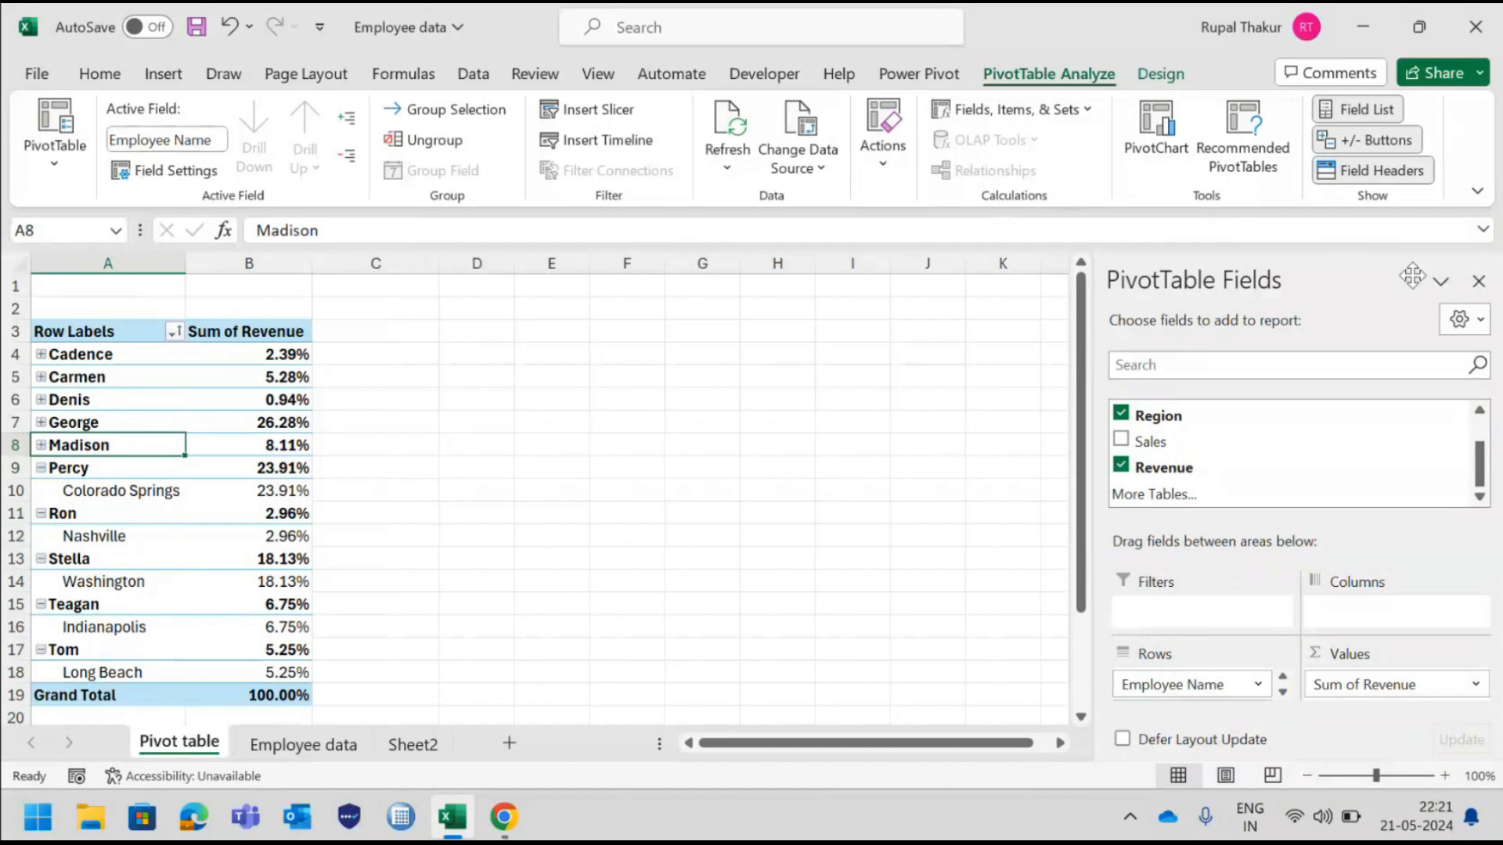
Hide the PivotTable's expand/collapse buttons and expand the first employee's region details.
{"action": "left_click", "coordinate": [1378, 141]}
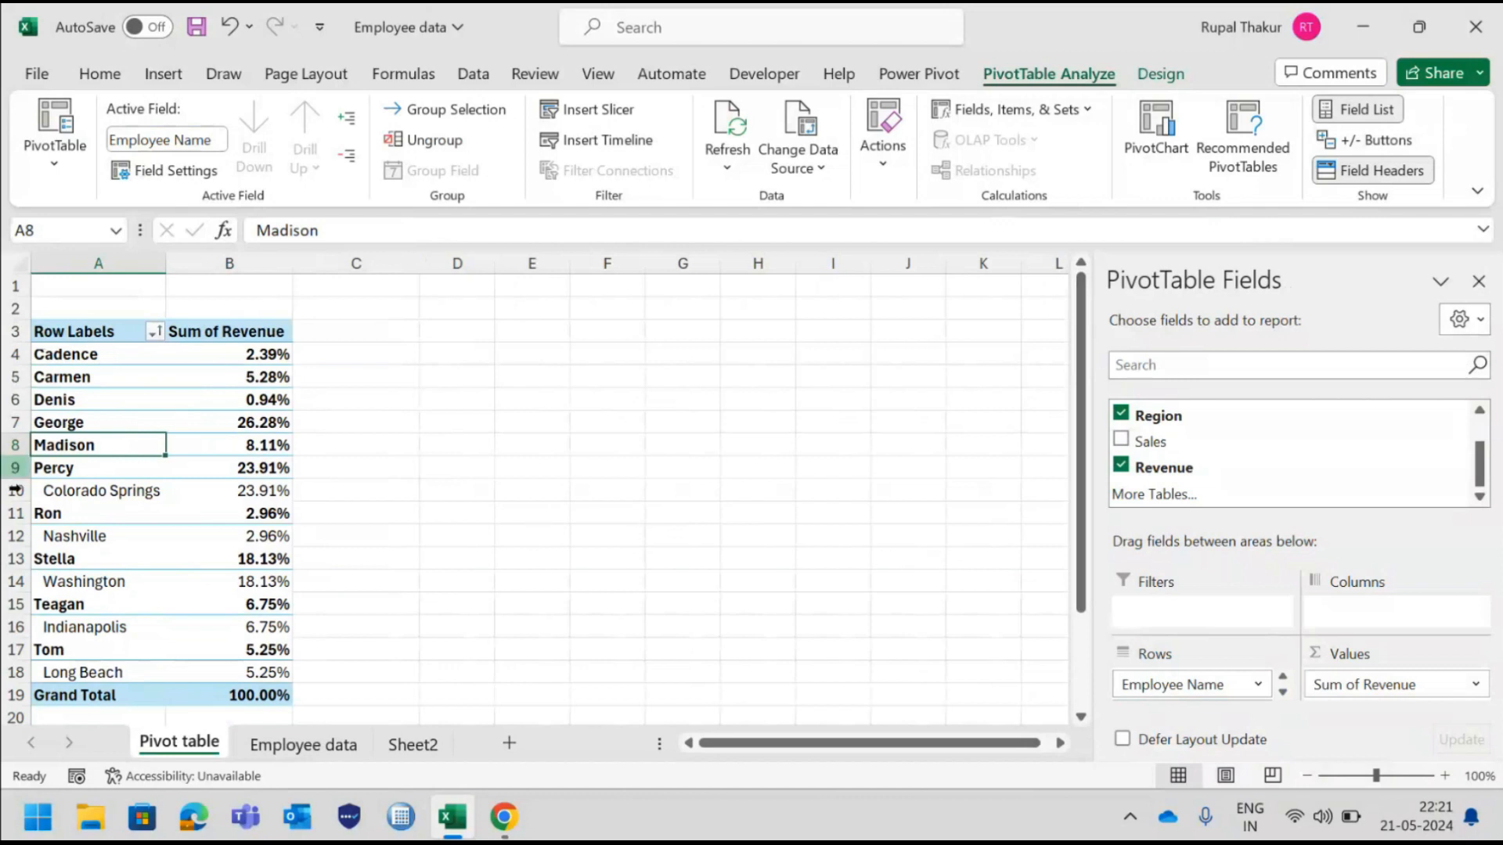
{"action": "left_click", "coordinate": [91, 361]}
{"action": "double_click", "coordinate": [92, 361]}
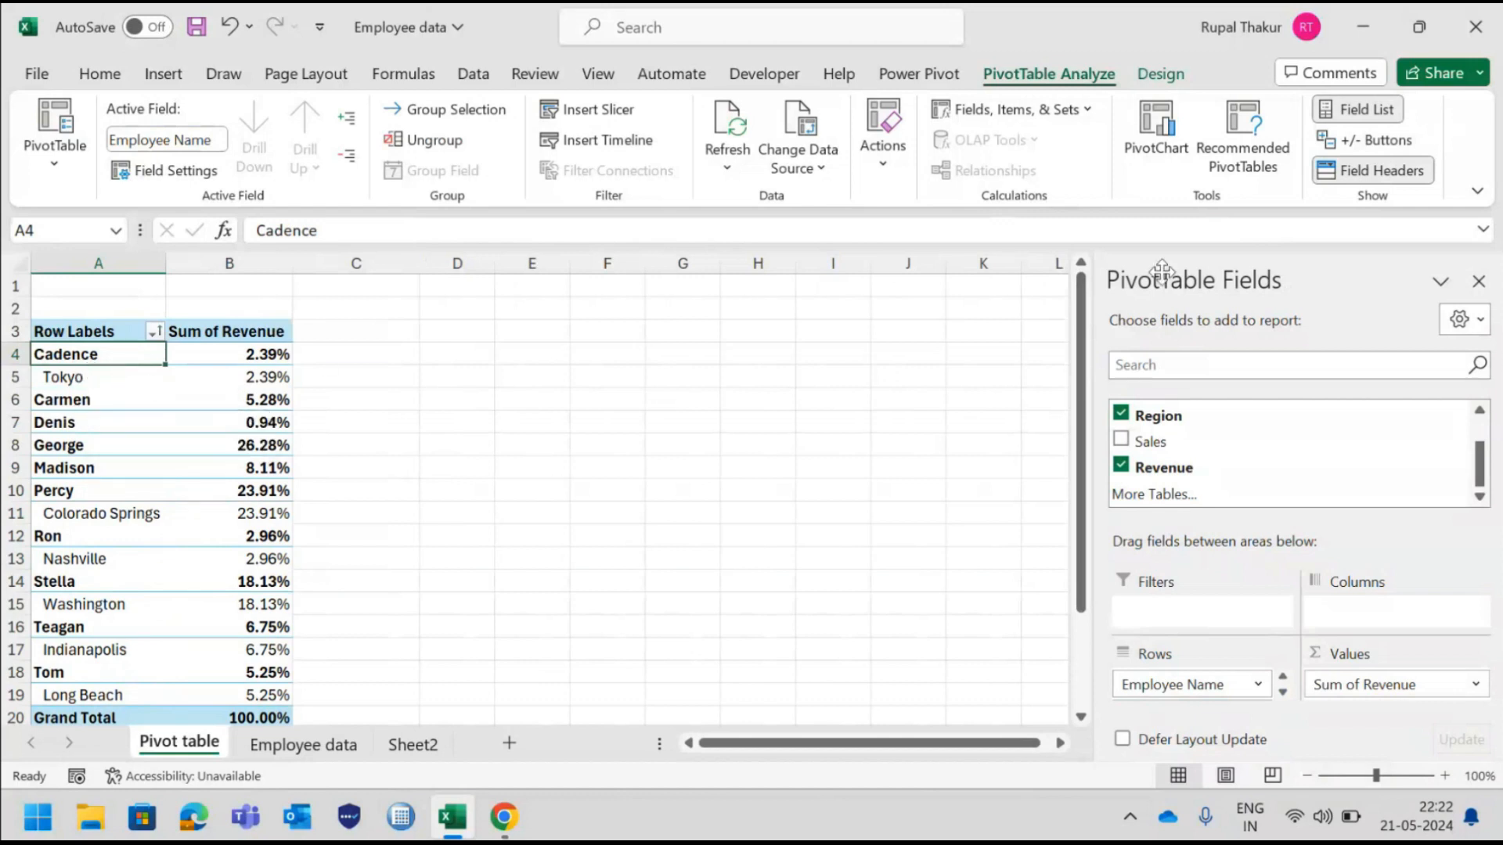
Show the expand/collapse buttons again, and turn the PivotTable's field headers off and back on.
{"action": "left_click", "coordinate": [1366, 140]}
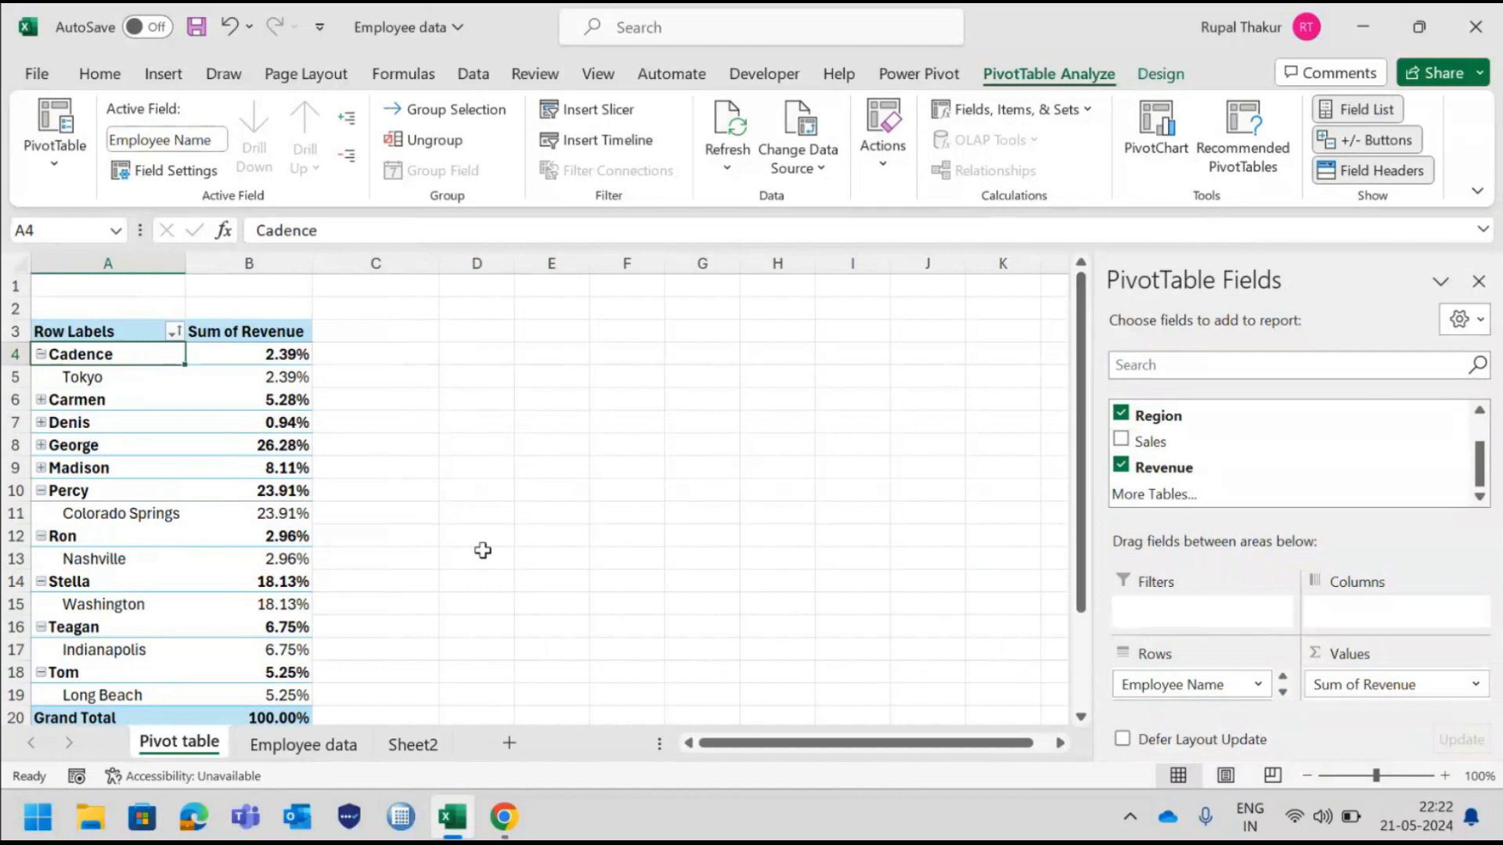
{"action": "left_click", "coordinate": [1379, 174]}
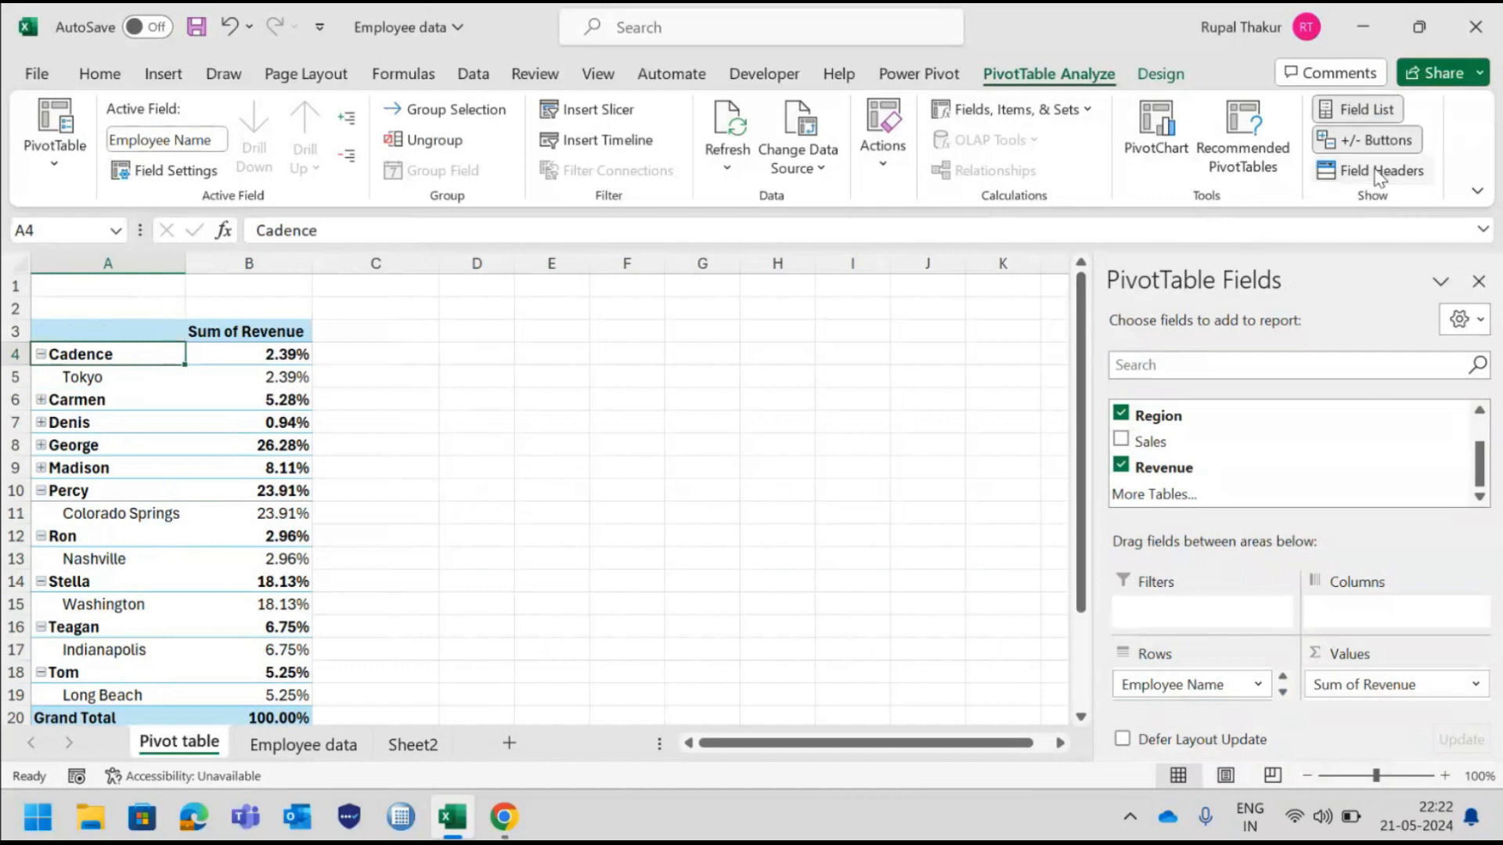
{"action": "left_click", "coordinate": [1379, 174]}
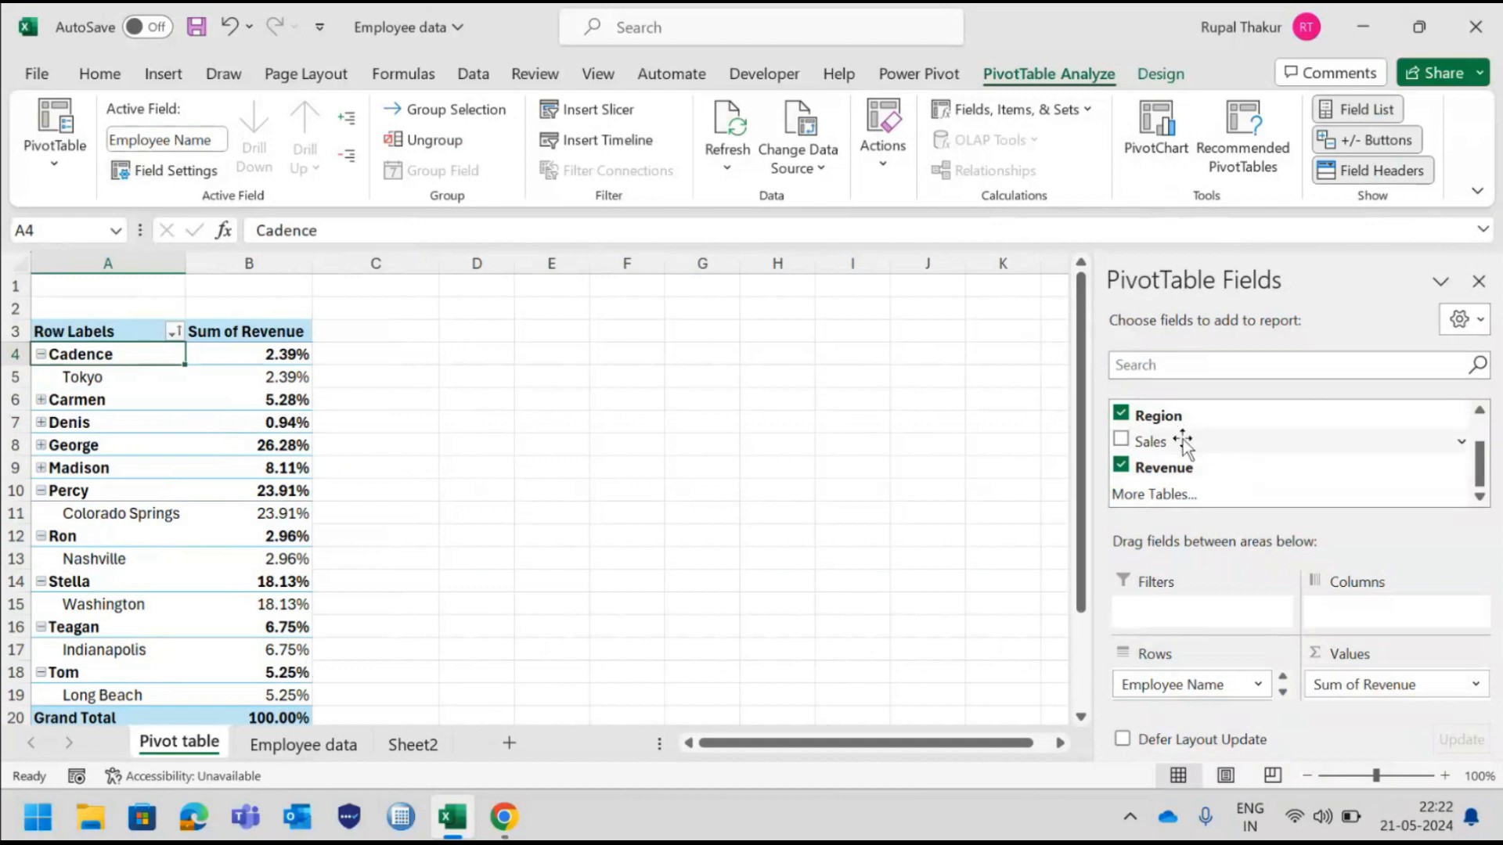
Remove Region from the PivotTable's Rows area, keeping only Employee Name.
{"action": "mouse_move", "coordinate": [1185, 422]}
{"action": "left_mouse_down"}
{"action": "mouse_move", "coordinate": [1197, 682]}
{"action": "mouse_move", "coordinate": [1225, 689]}
{"action": "mouse_move", "coordinate": [1195, 692]}
{"action": "mouse_move", "coordinate": [1191, 392]}
{"action": "mouse_move", "coordinate": [1191, 440]}
{"action": "left_mouse_up"}
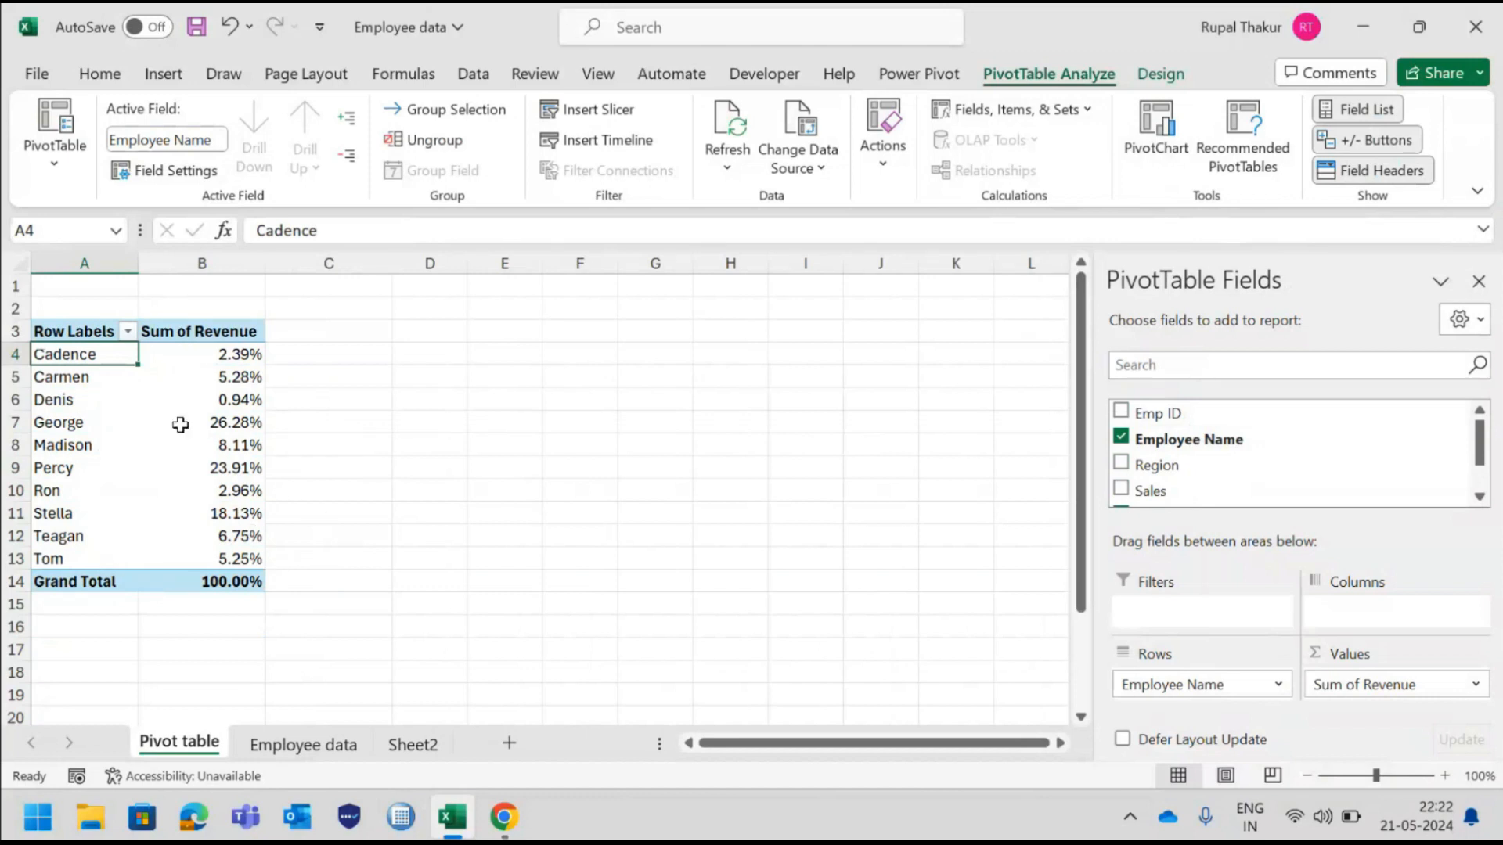
Compare the column chart subtypes and insert a 3-D Column PivotChart from the whole PivotTable.
{"action": "left_click", "coordinate": [86, 446]}
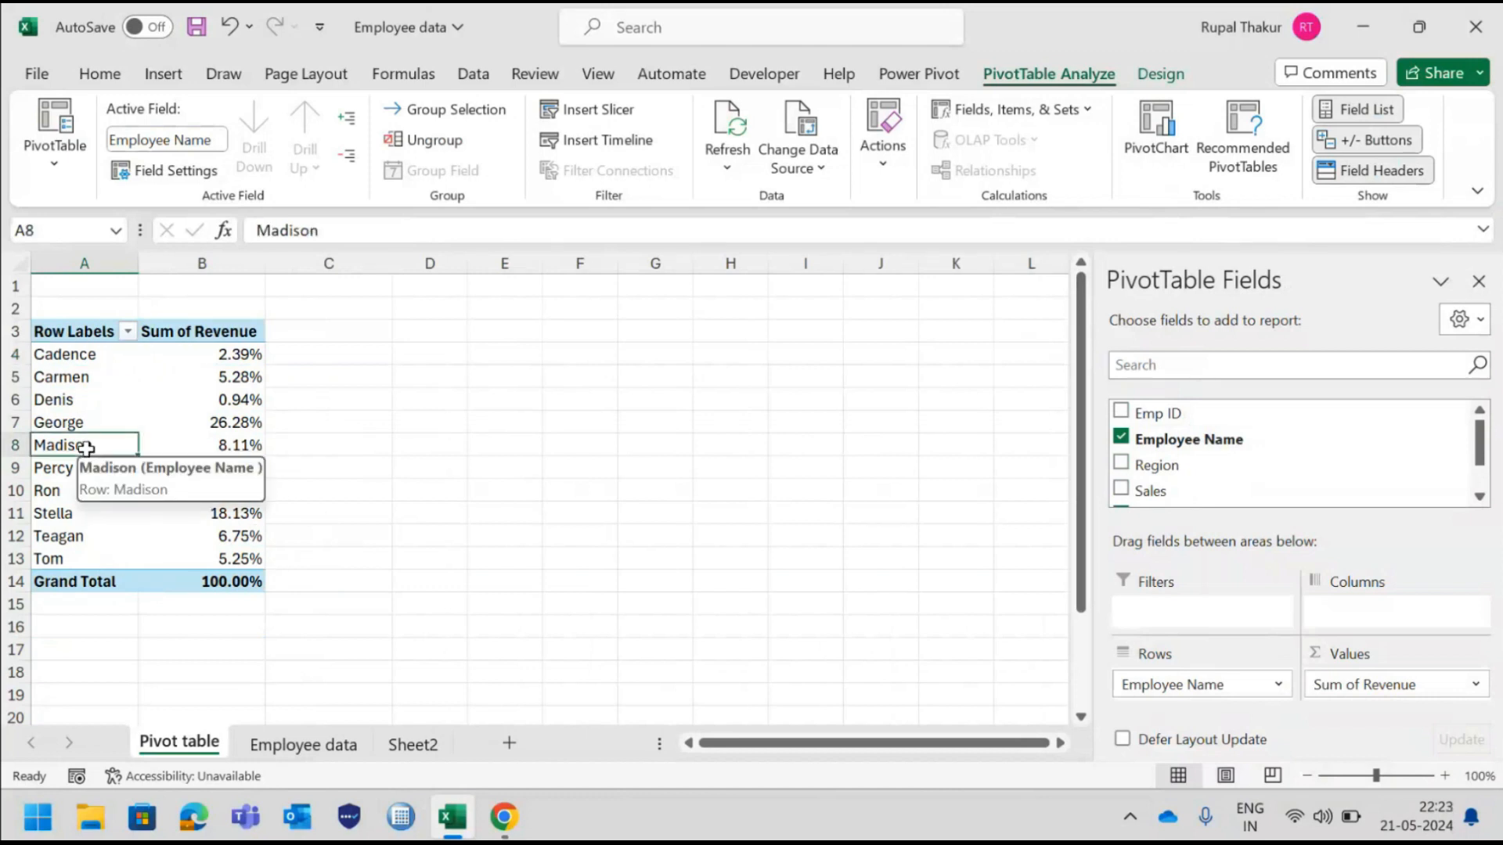
{"action": "key", "text": "ctrl+a"}
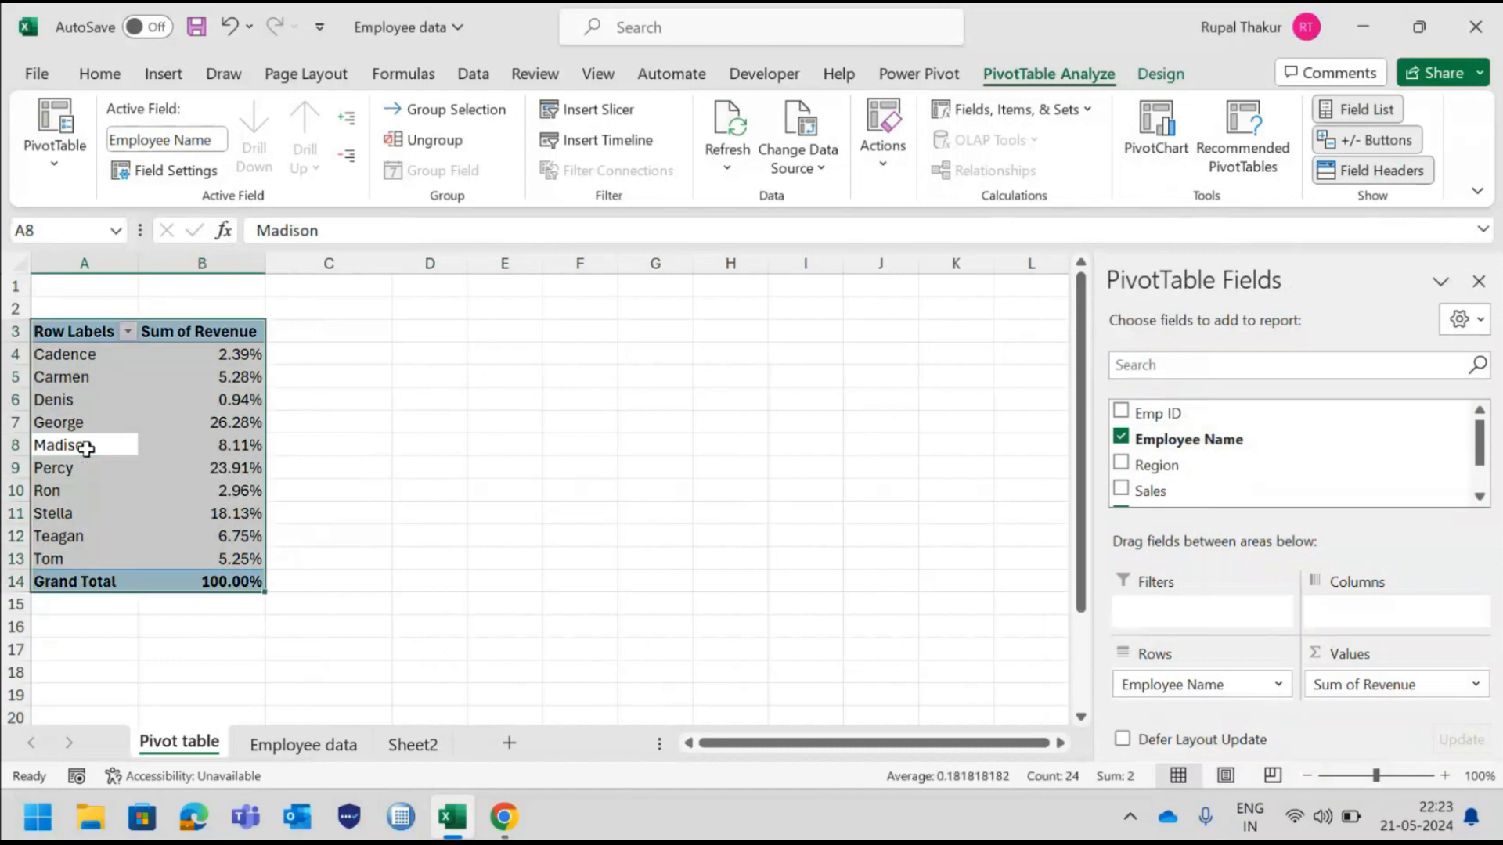
{"action": "left_click", "coordinate": [1165, 126]}
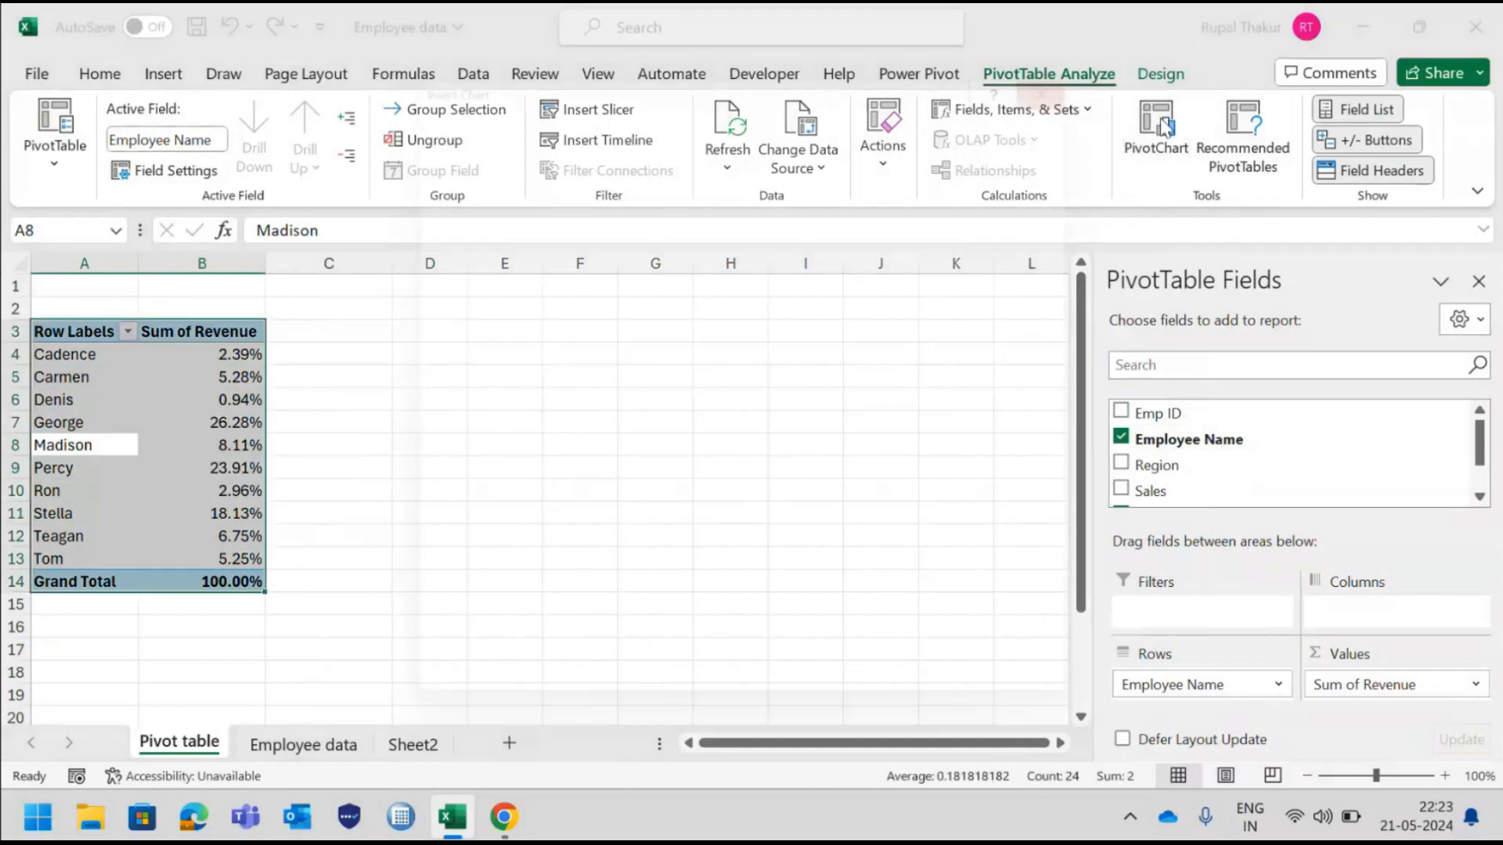
{"action": "mouse_move", "coordinate": [732, 322]}
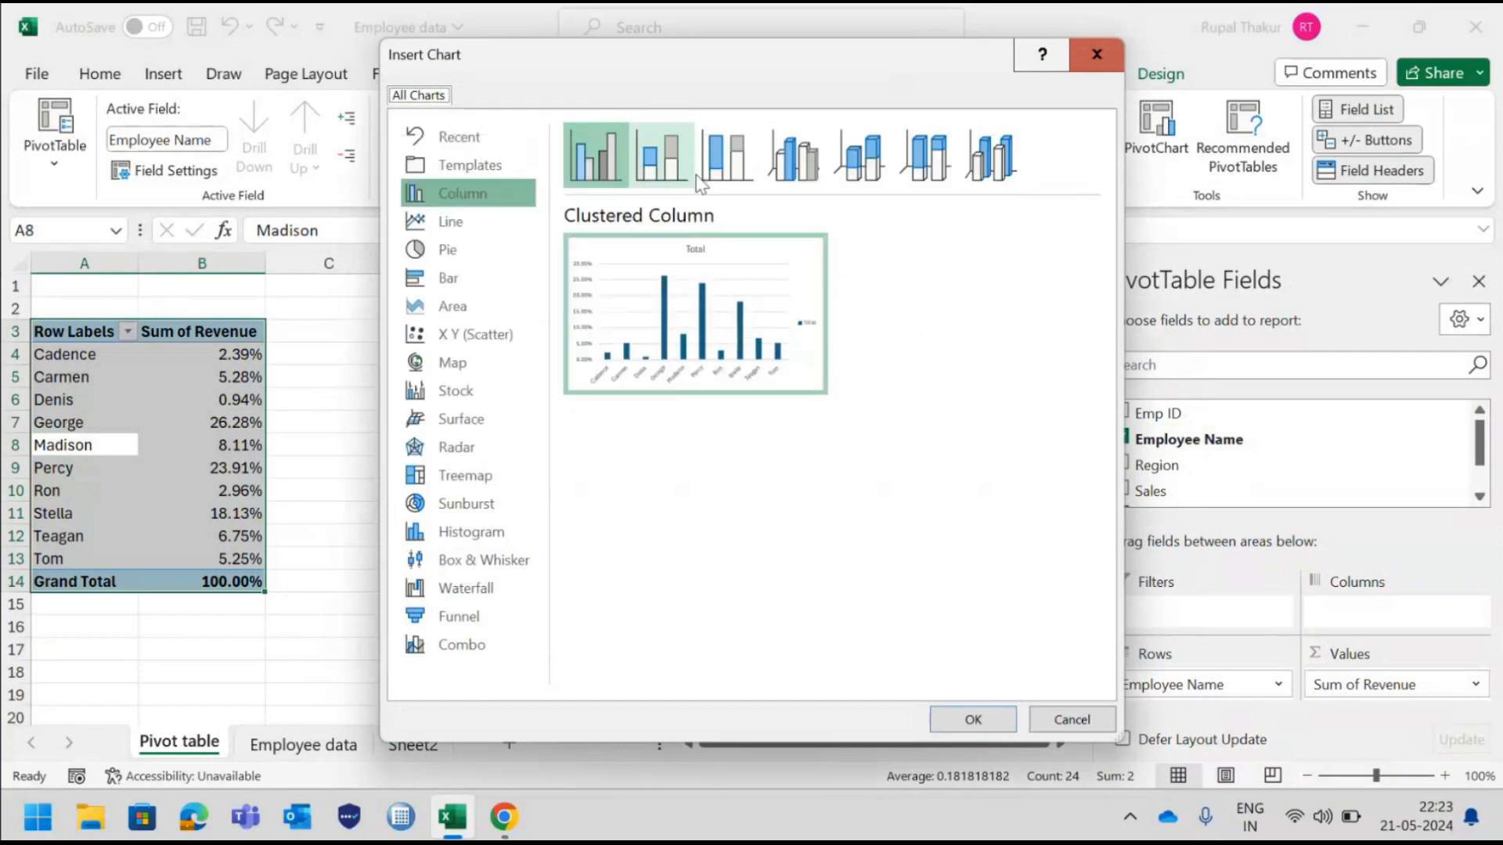
{"action": "left_click", "coordinate": [724, 176]}
{"action": "left_click", "coordinate": [829, 158]}
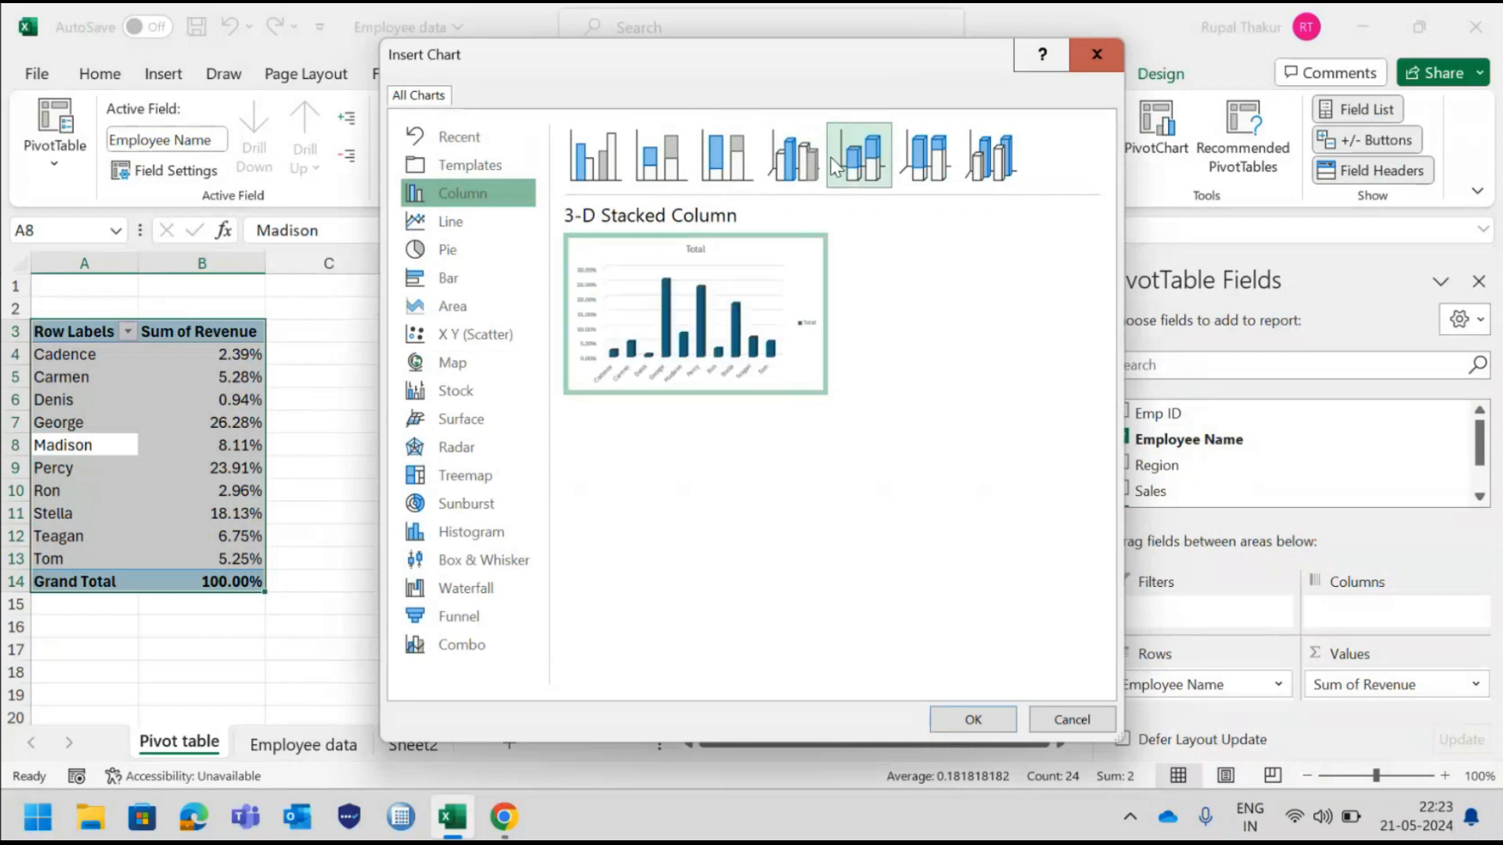
{"action": "left_click", "coordinate": [808, 160]}
{"action": "left_click", "coordinate": [925, 157]}
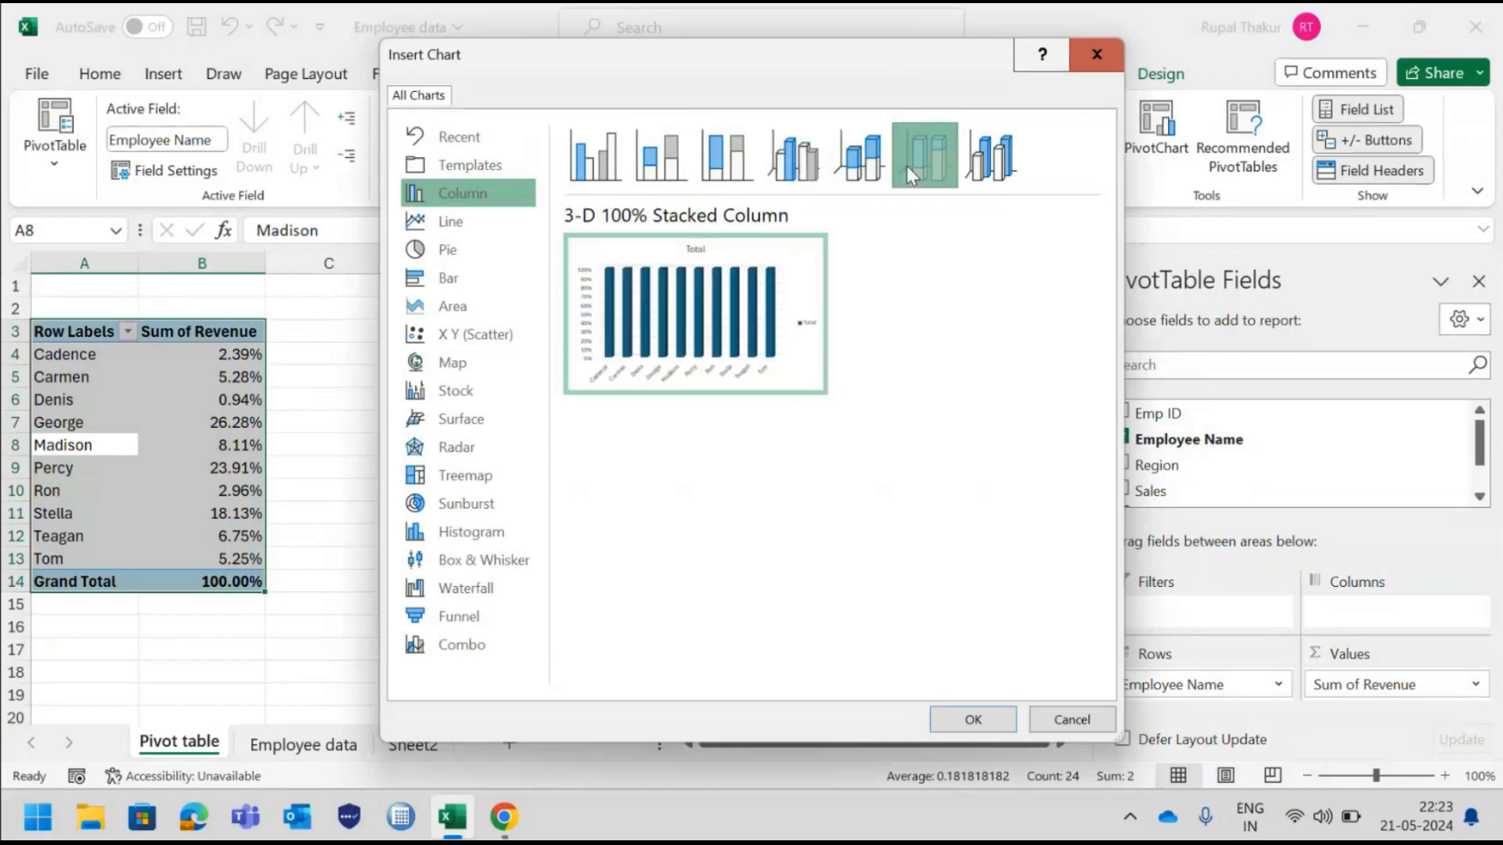
{"action": "left_click", "coordinate": [998, 168]}
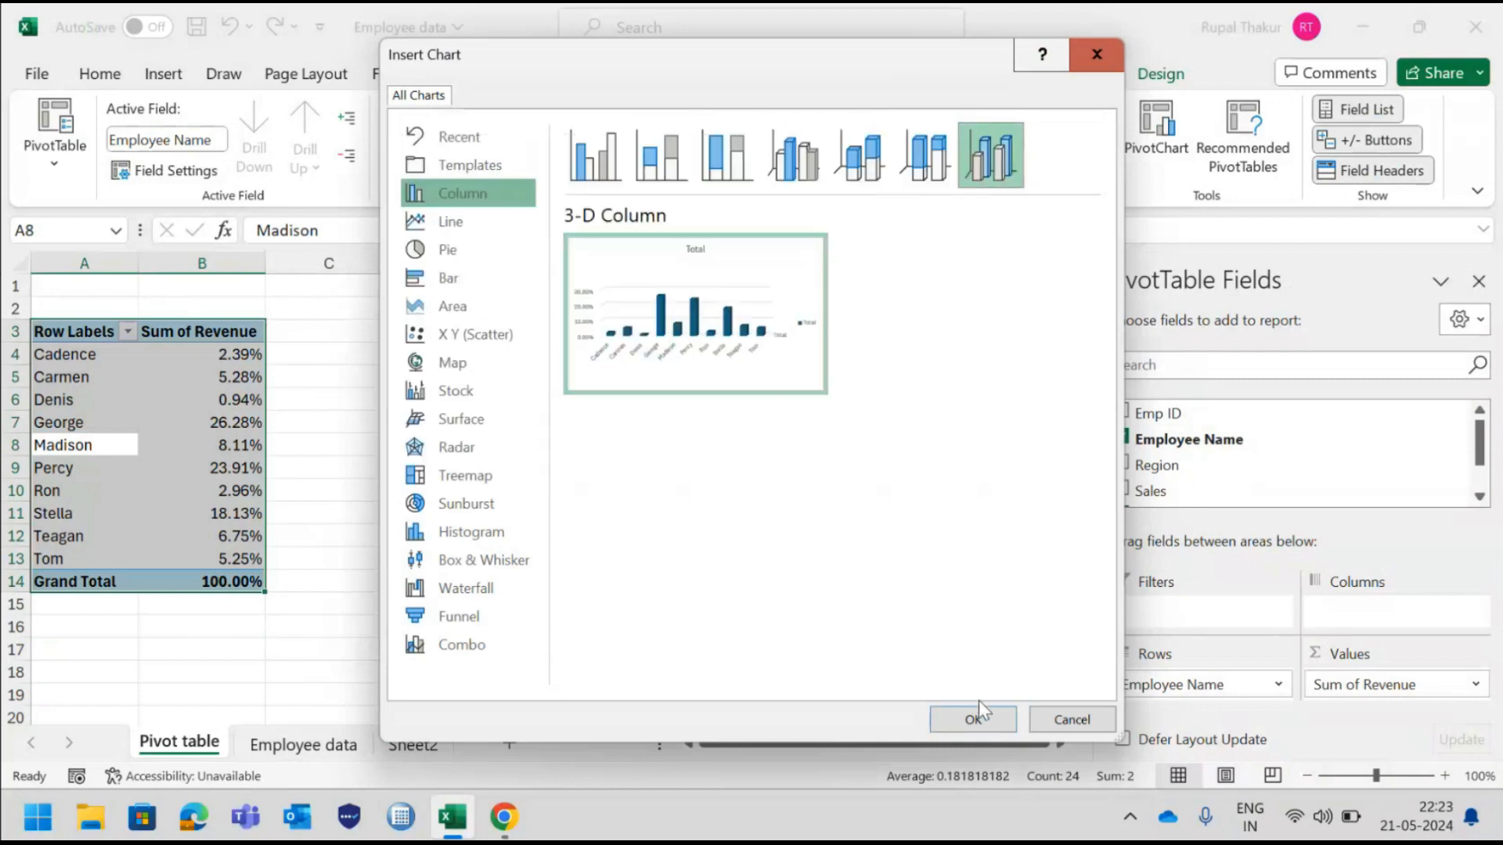
{"action": "left_click", "coordinate": [973, 720]}
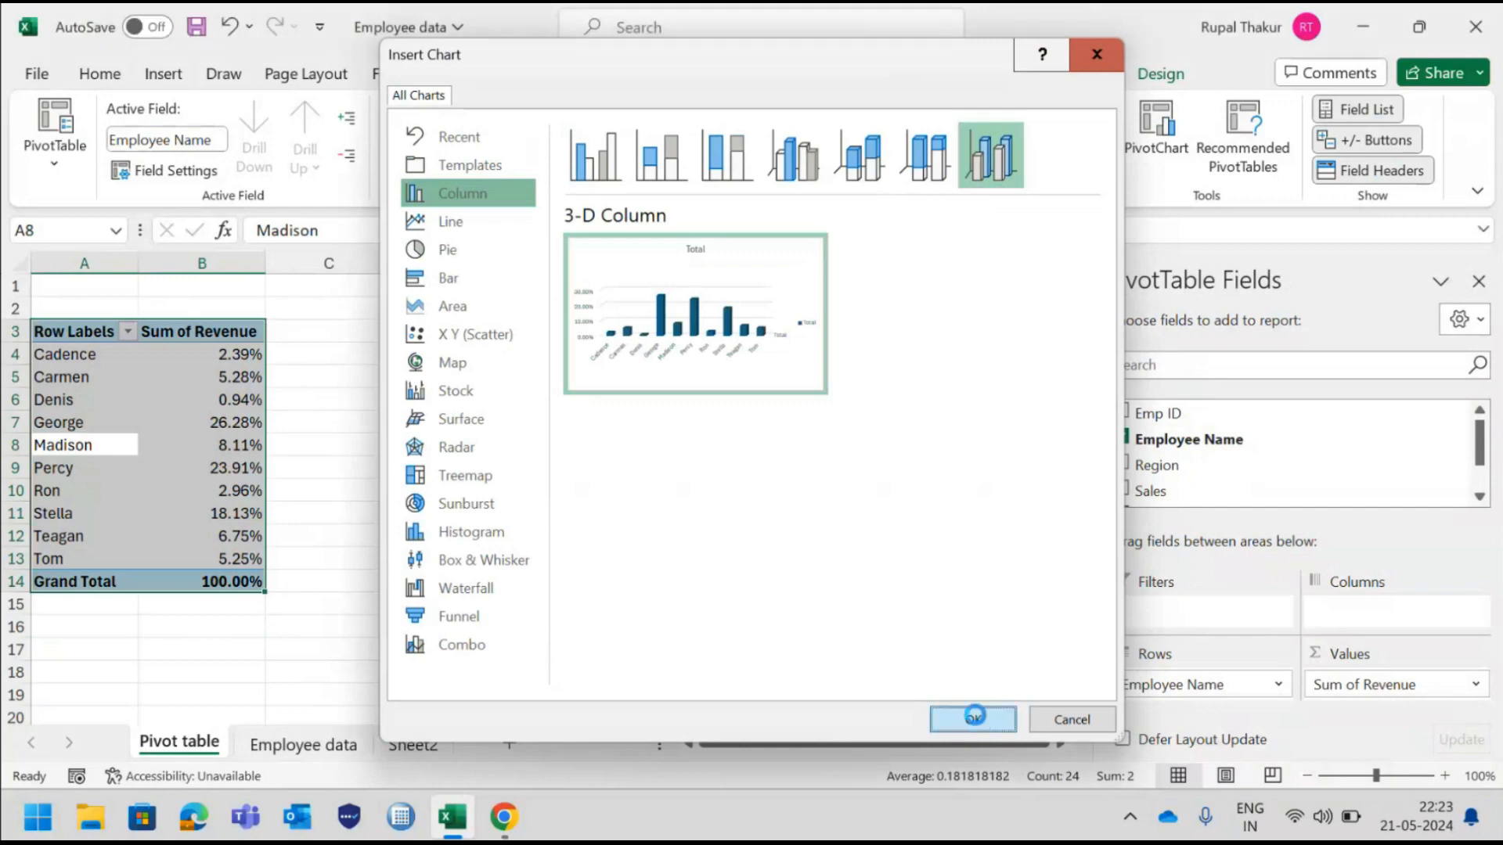
Position the PivotChart beside the PivotTable, and hide its axes and chart title.
{"action": "left_click_drag", "start_coordinate": [640, 372], "coordinate": [670, 362]}
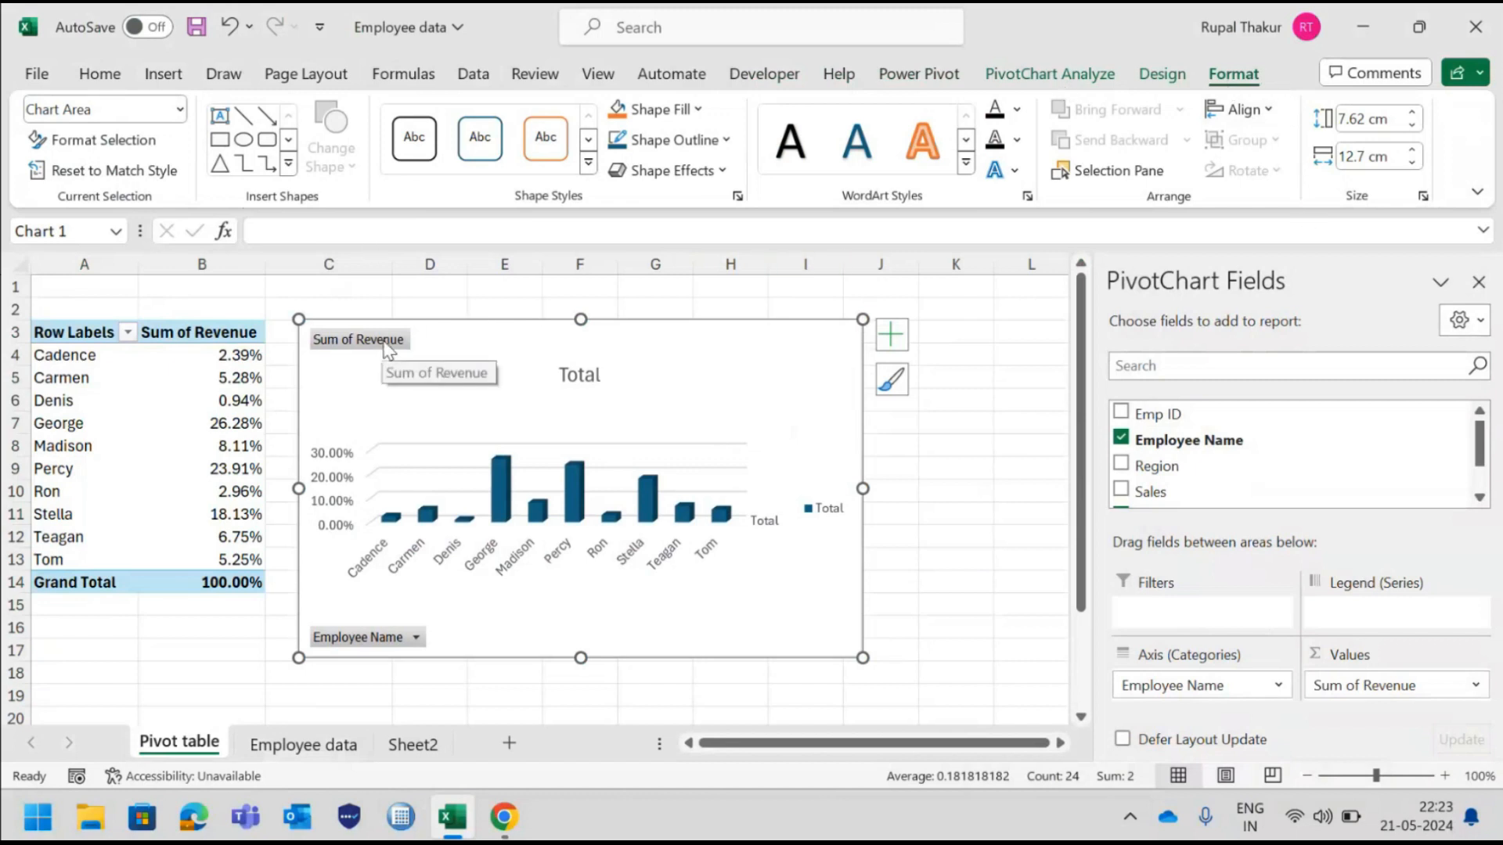
{"action": "left_click", "coordinate": [892, 338]}
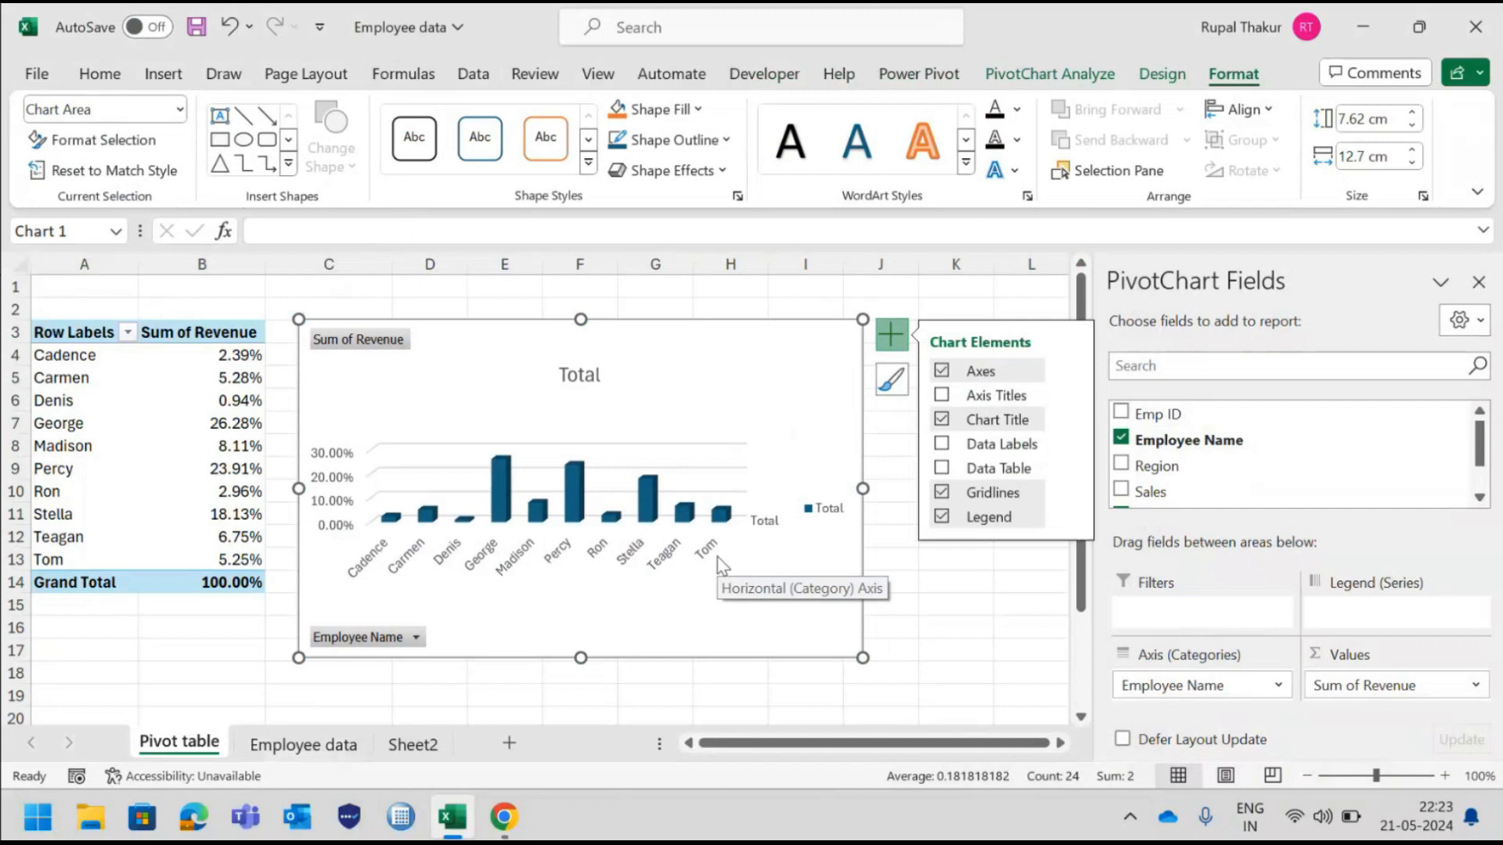
{"action": "left_click", "coordinate": [941, 371]}
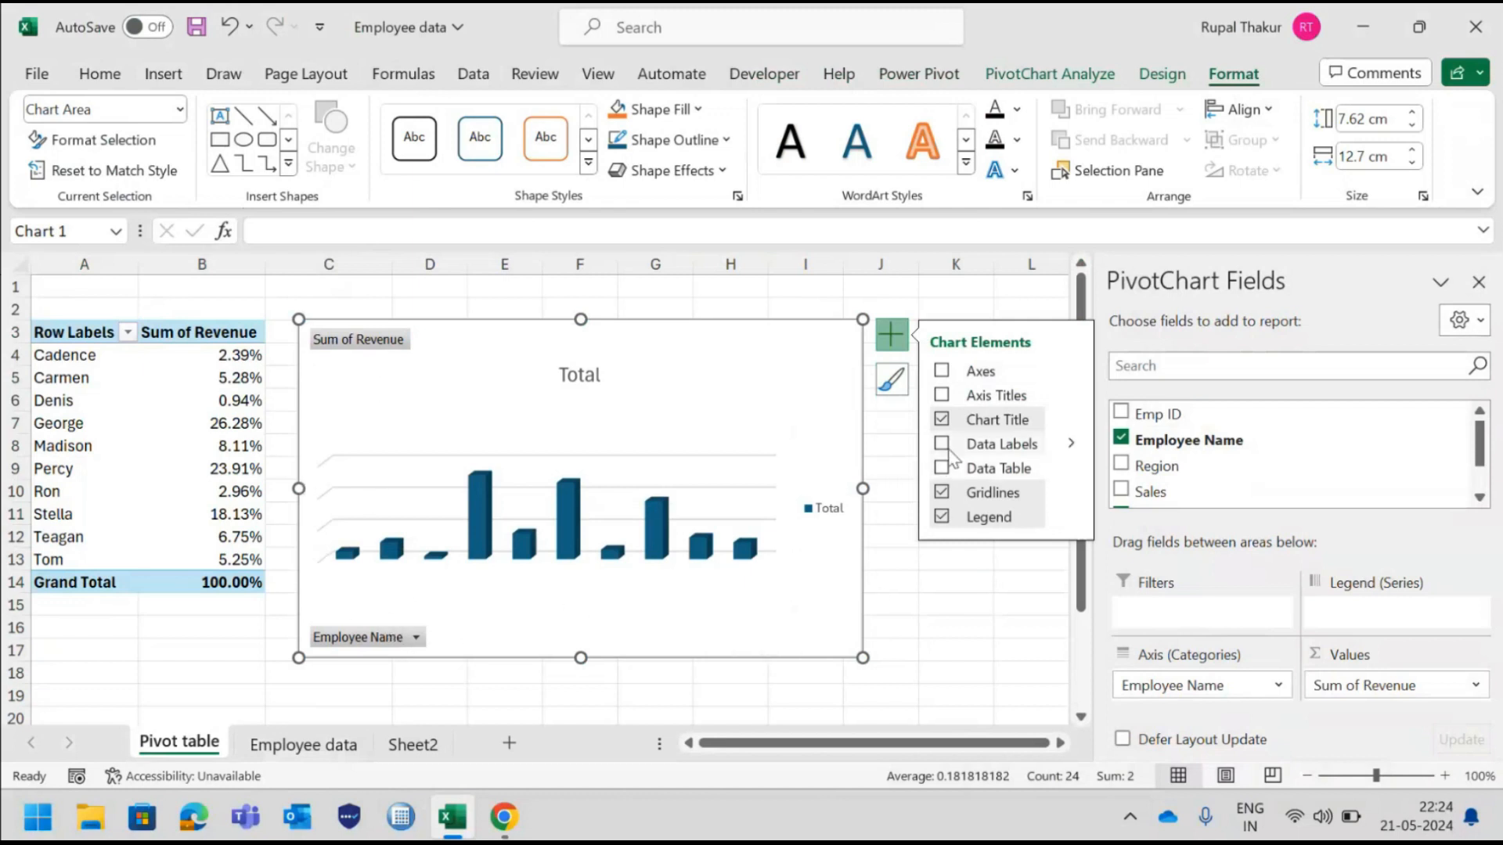
{"action": "left_click", "coordinate": [585, 376]}
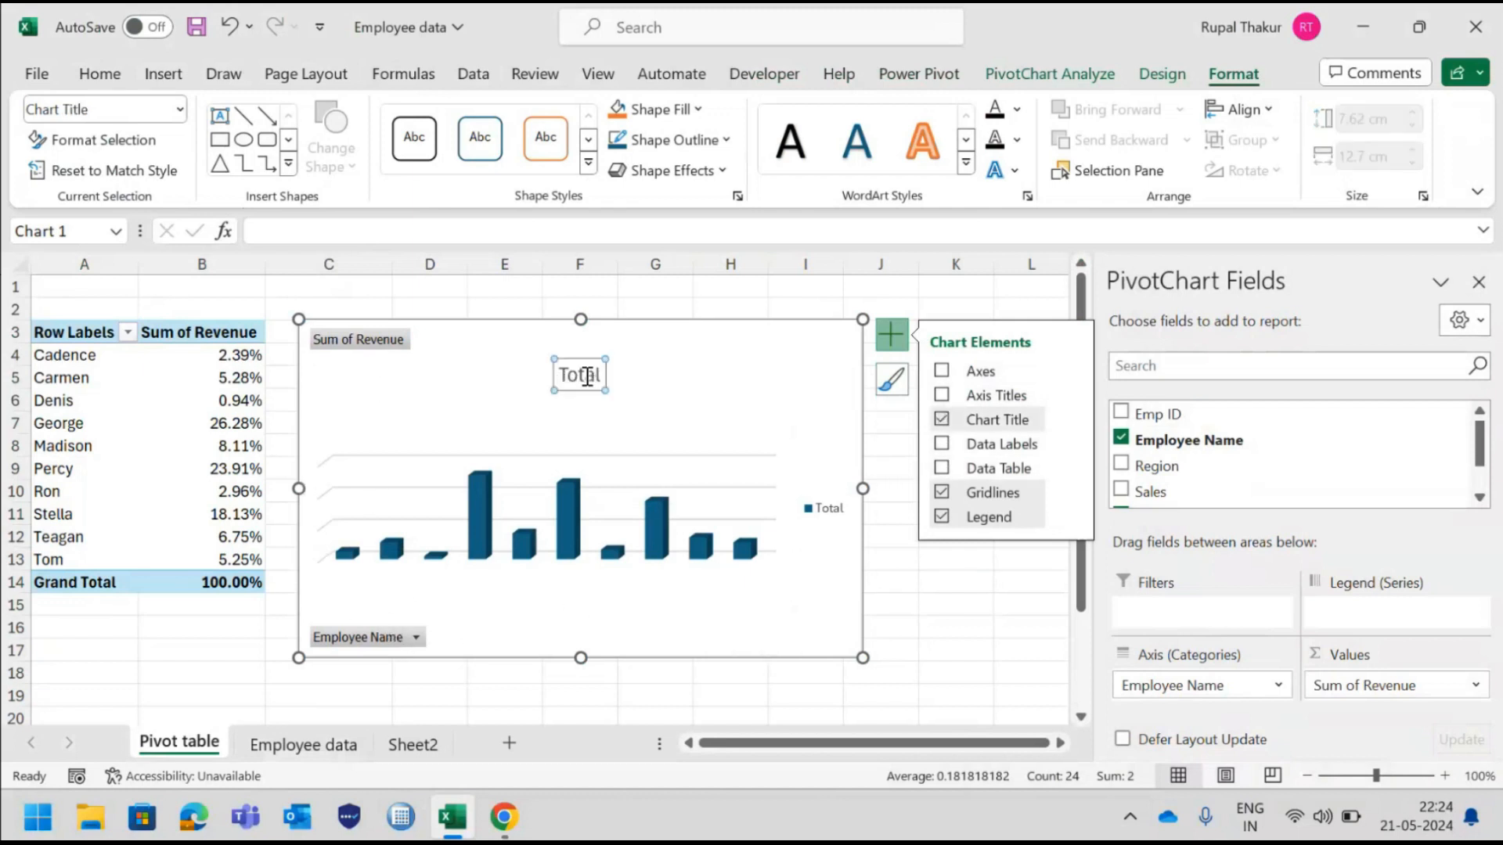
{"action": "left_click", "coordinate": [941, 421]}
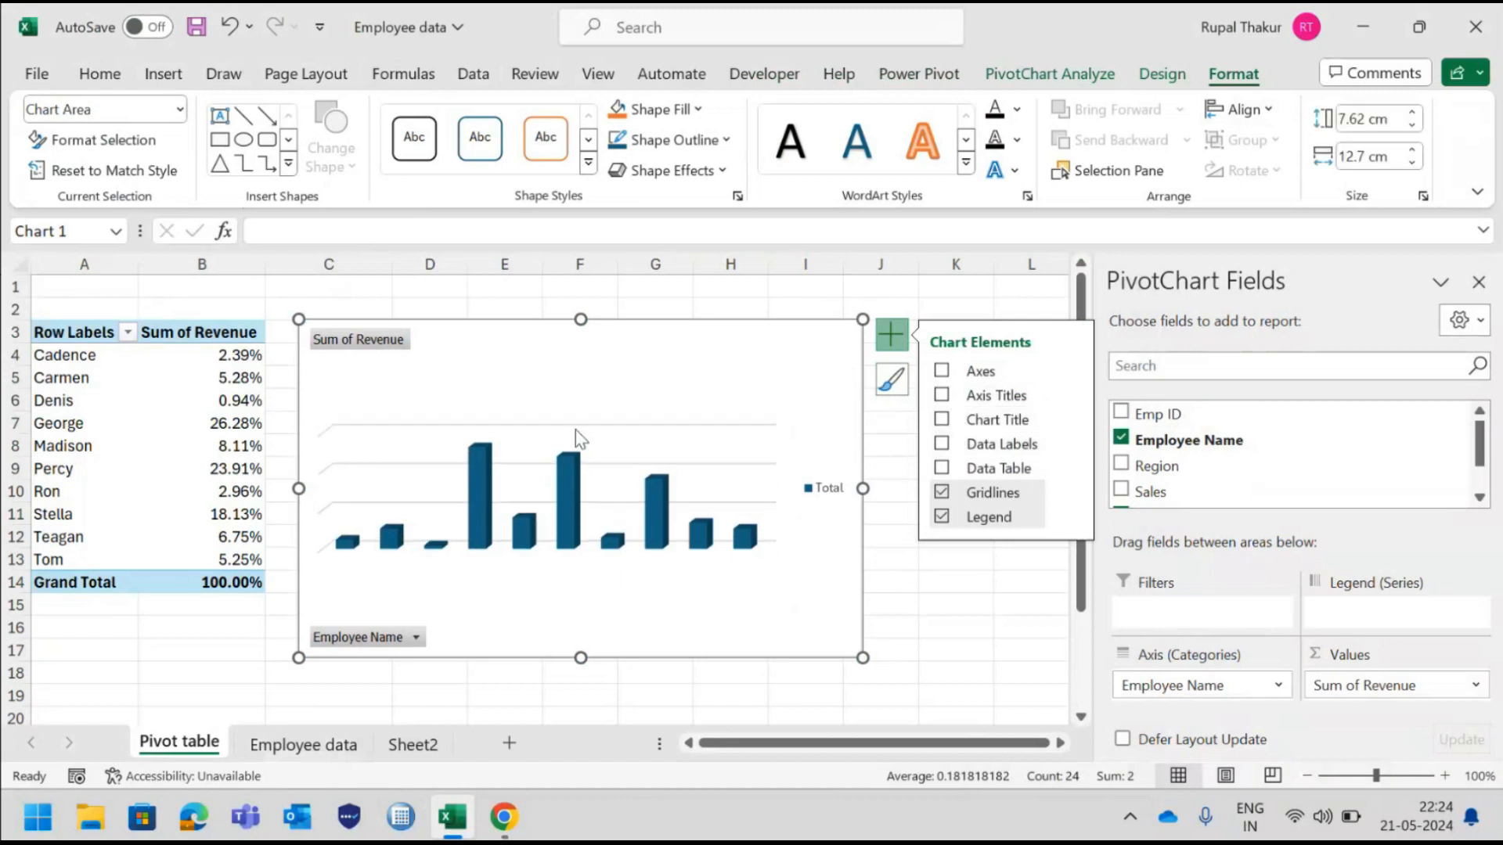
{"action": "left_click", "coordinate": [962, 581]}
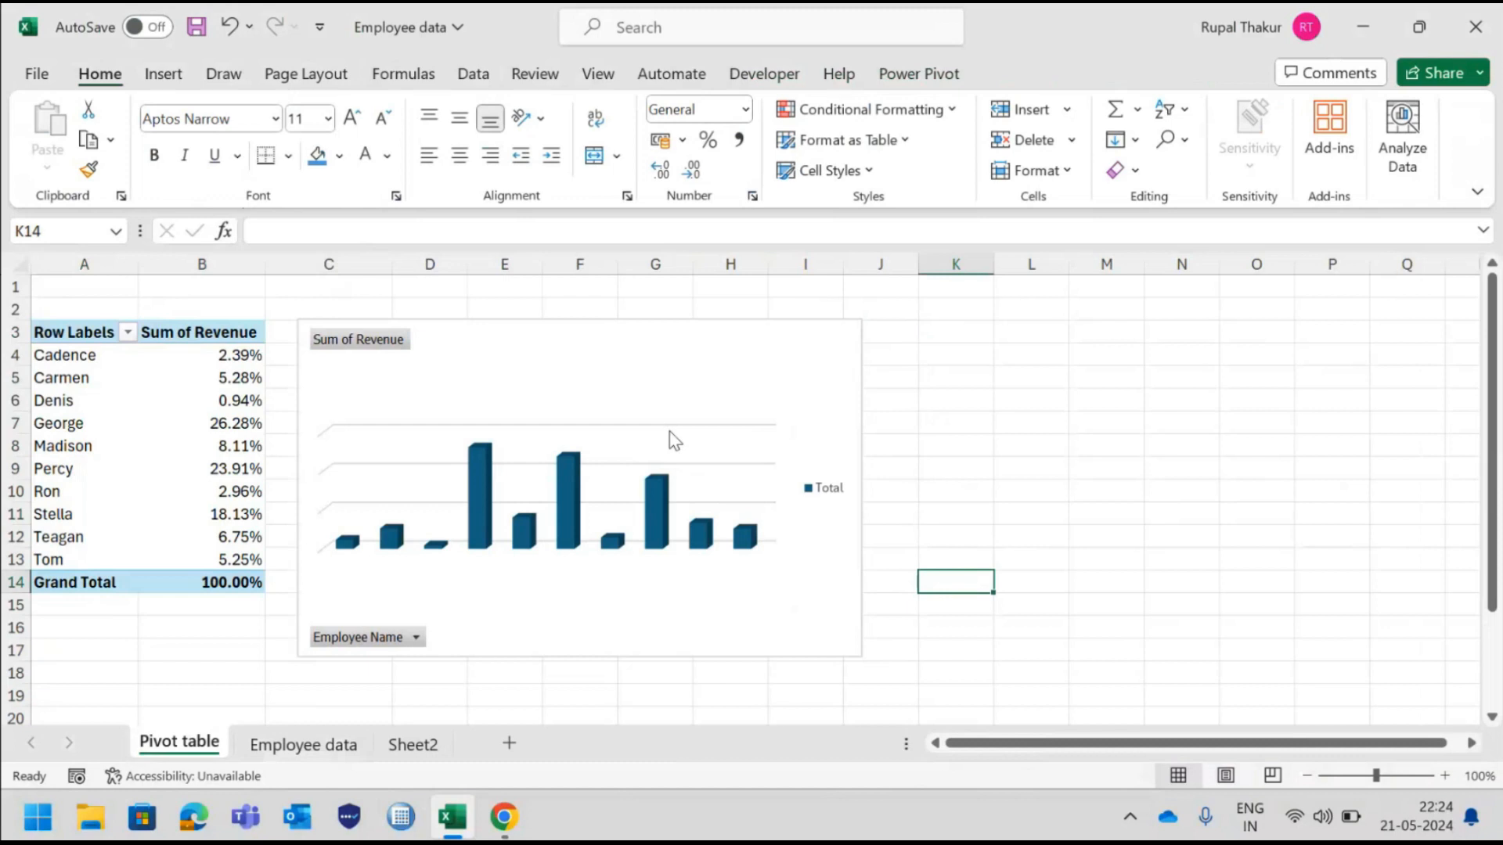
Remove the PivotChart's legend, turn its gridlines off and back on, and restore its axes.
{"action": "left_click", "coordinate": [673, 440]}
{"action": "left_click", "coordinate": [890, 335]}
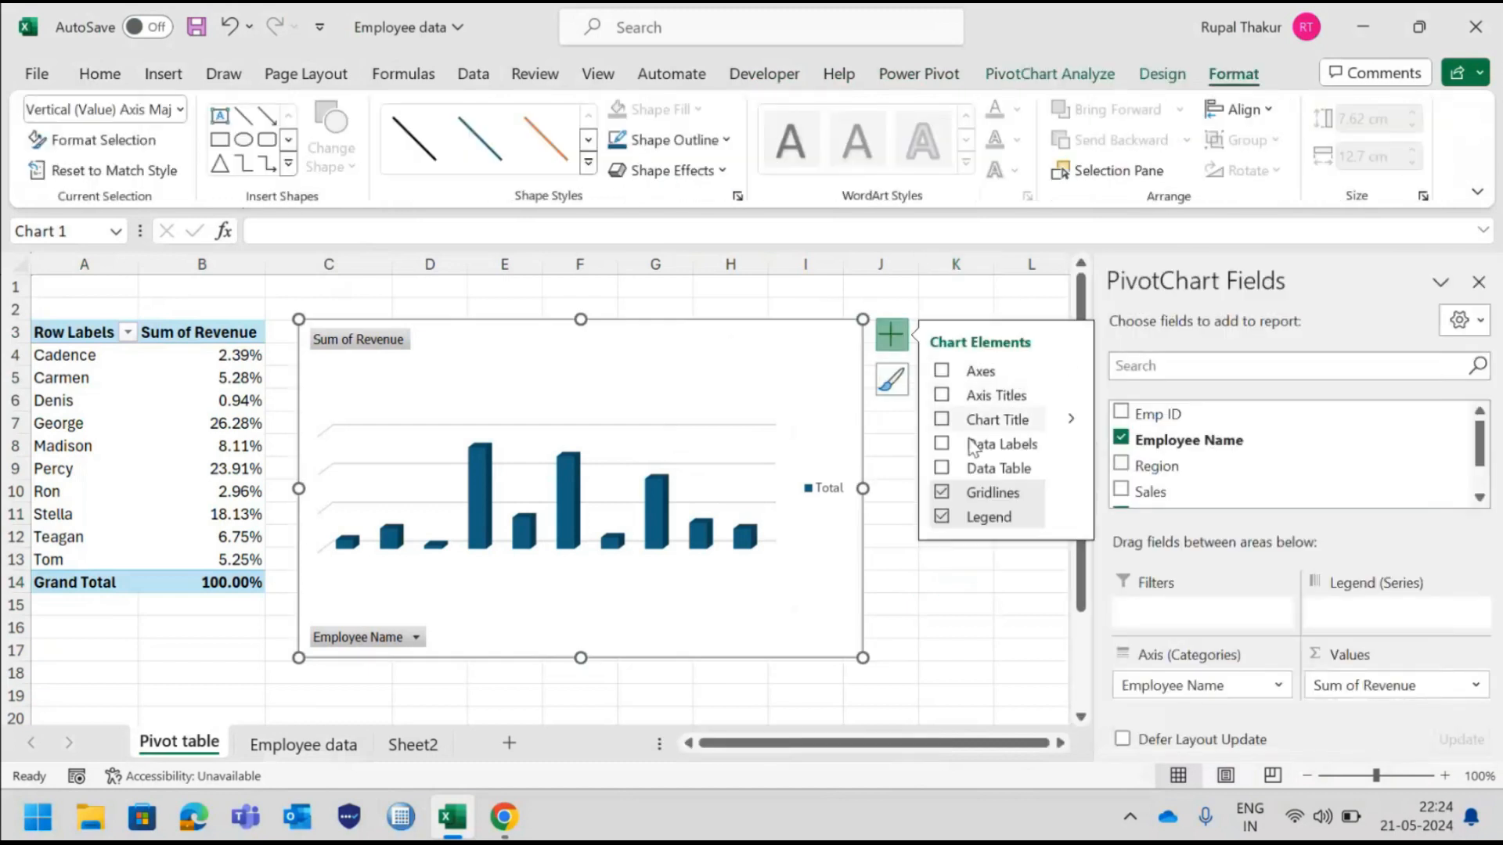
{"action": "left_click", "coordinate": [942, 494]}
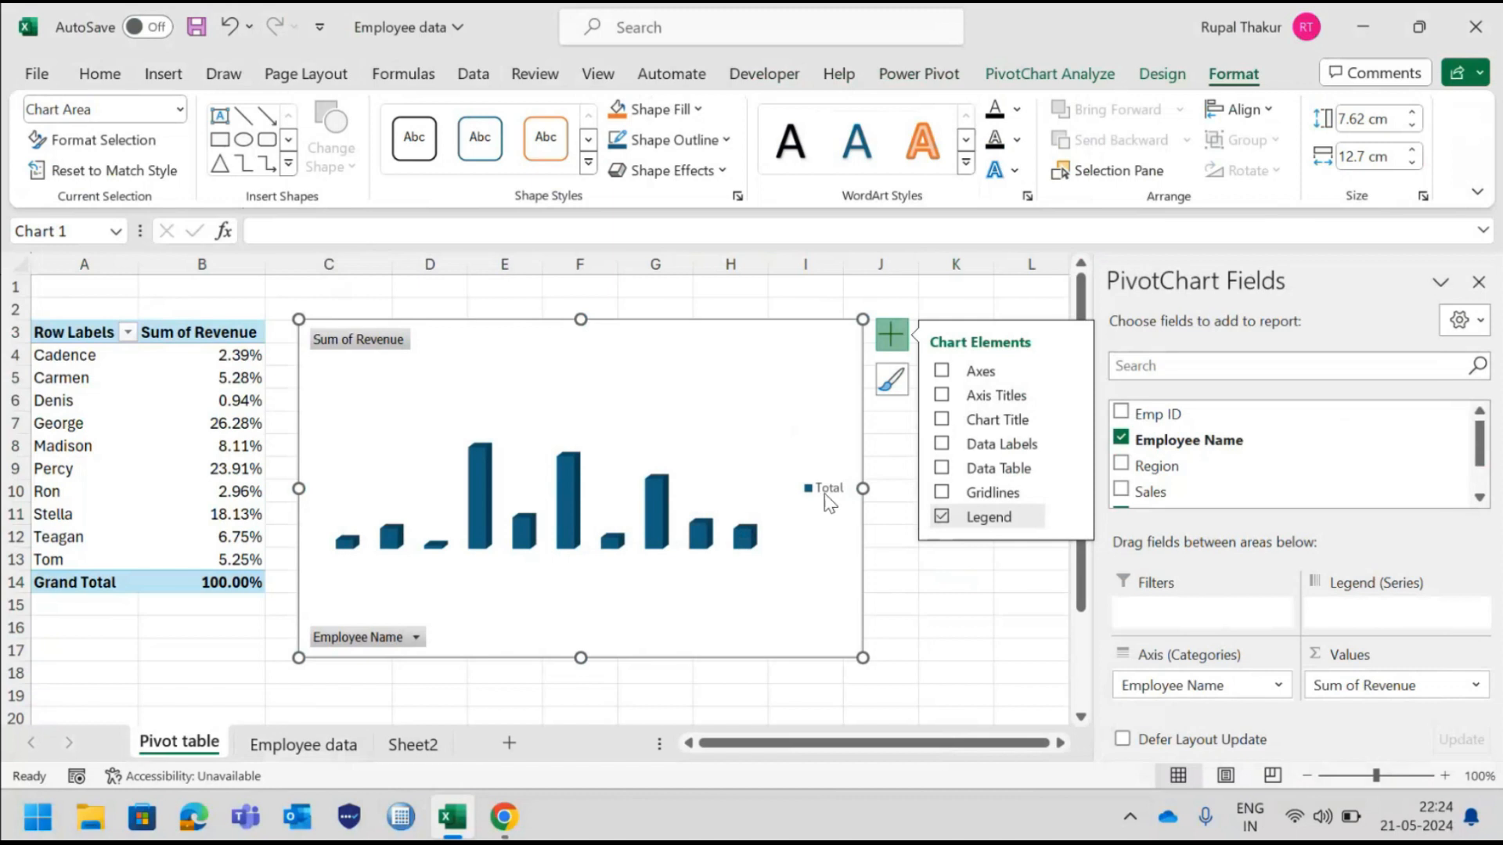
{"action": "left_click", "coordinate": [942, 517]}
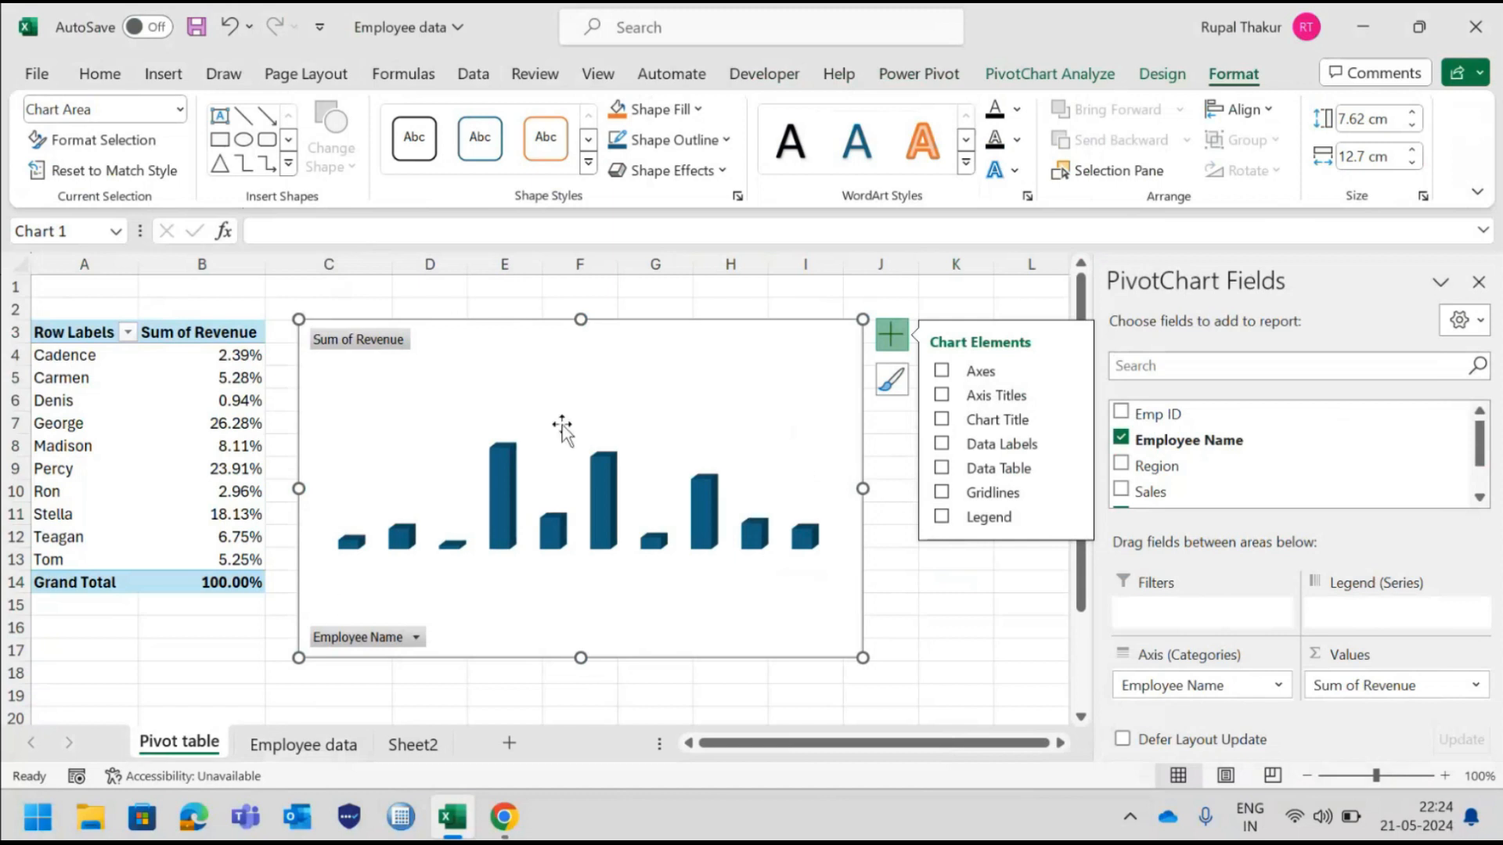
{"action": "left_click", "coordinate": [943, 493]}
{"action": "left_click", "coordinate": [942, 371]}
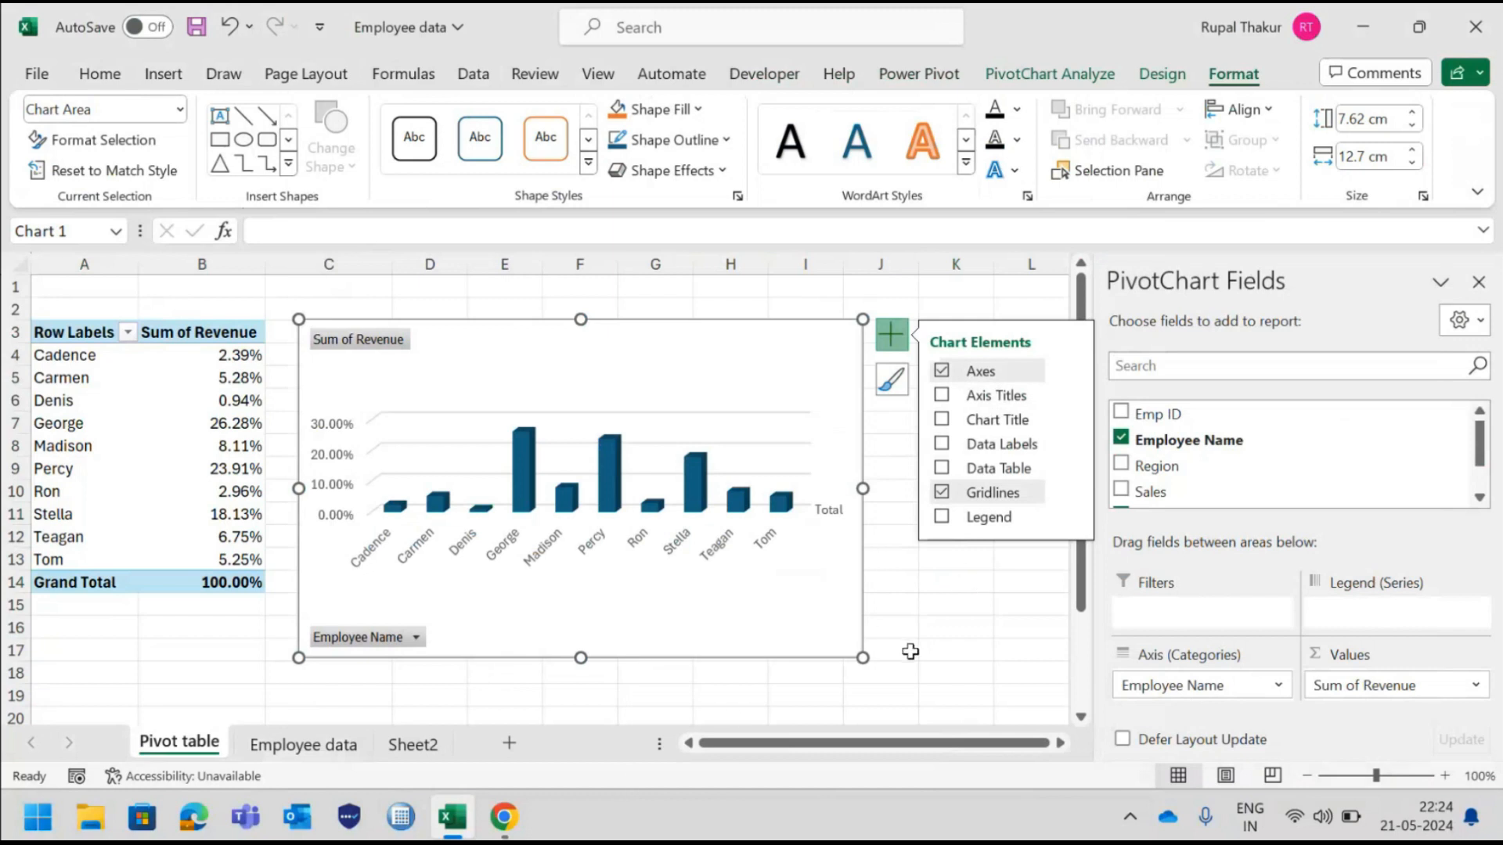
Shrink the PivotChart to about 5.67 cm by 8.98 cm and move it up next to the PivotTable.
{"action": "left_click_drag", "start_coordinate": [862, 321], "coordinate": [697, 402]}
{"action": "left_click_drag", "start_coordinate": [513, 439], "coordinate": [498, 349]}
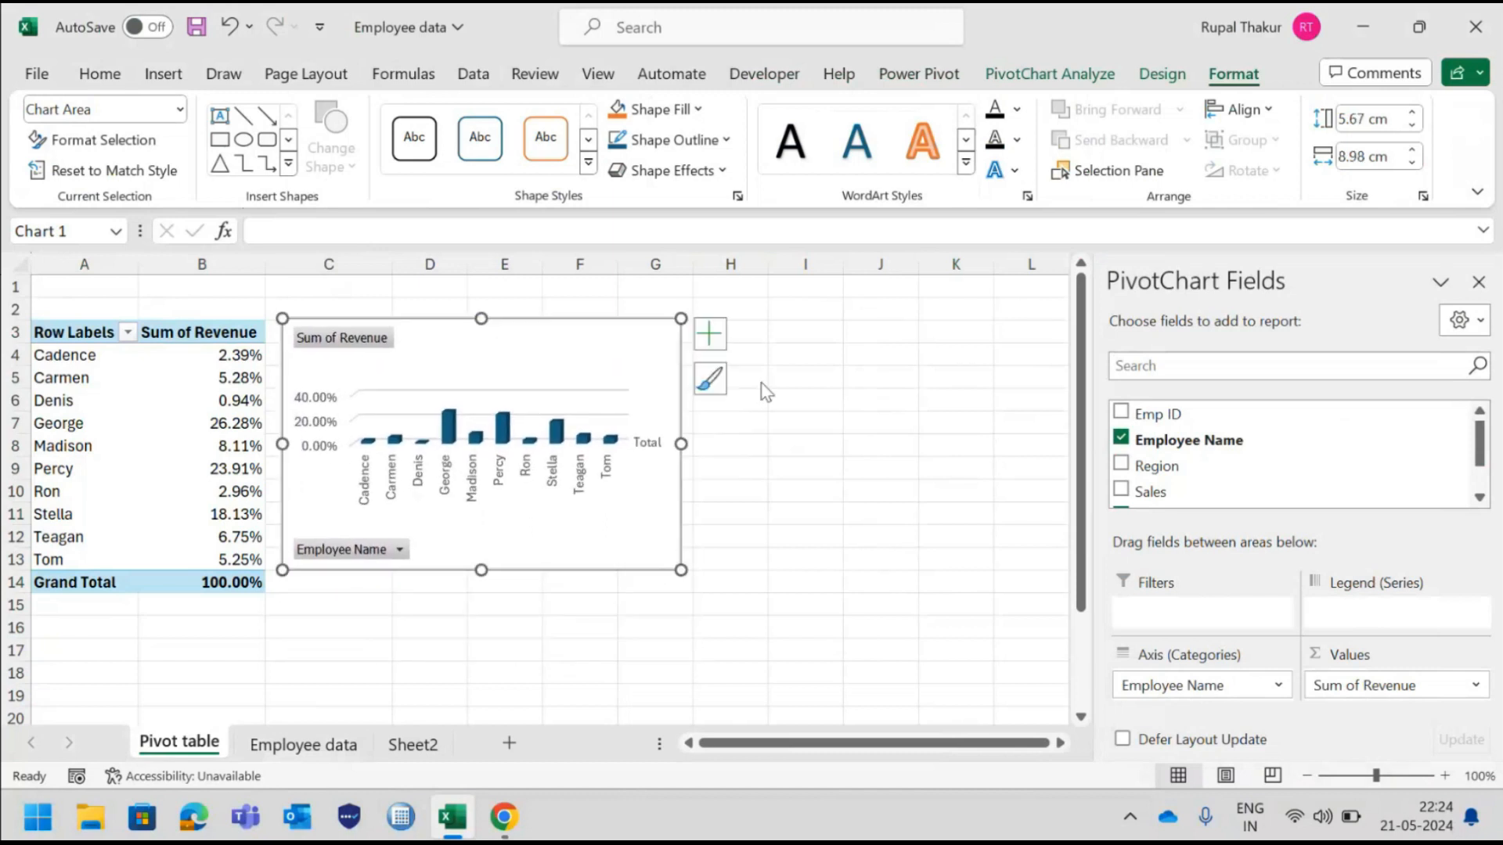
{"action": "left_click", "coordinate": [882, 419]}
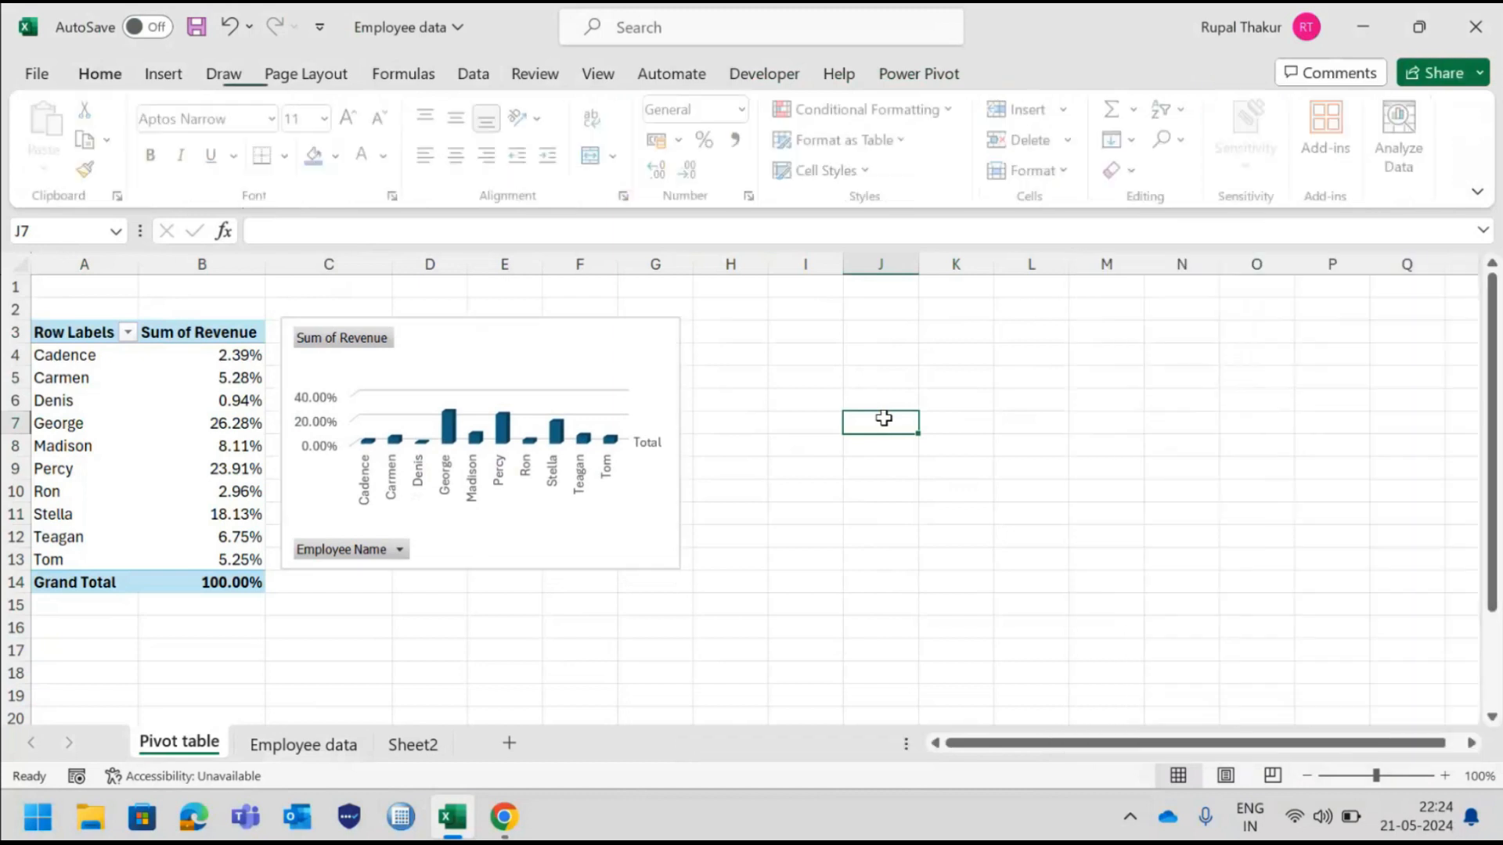
Show the PivotTable's Sum of Revenue values as plain sums instead of percentages.
{"action": "left_click", "coordinate": [247, 425]}
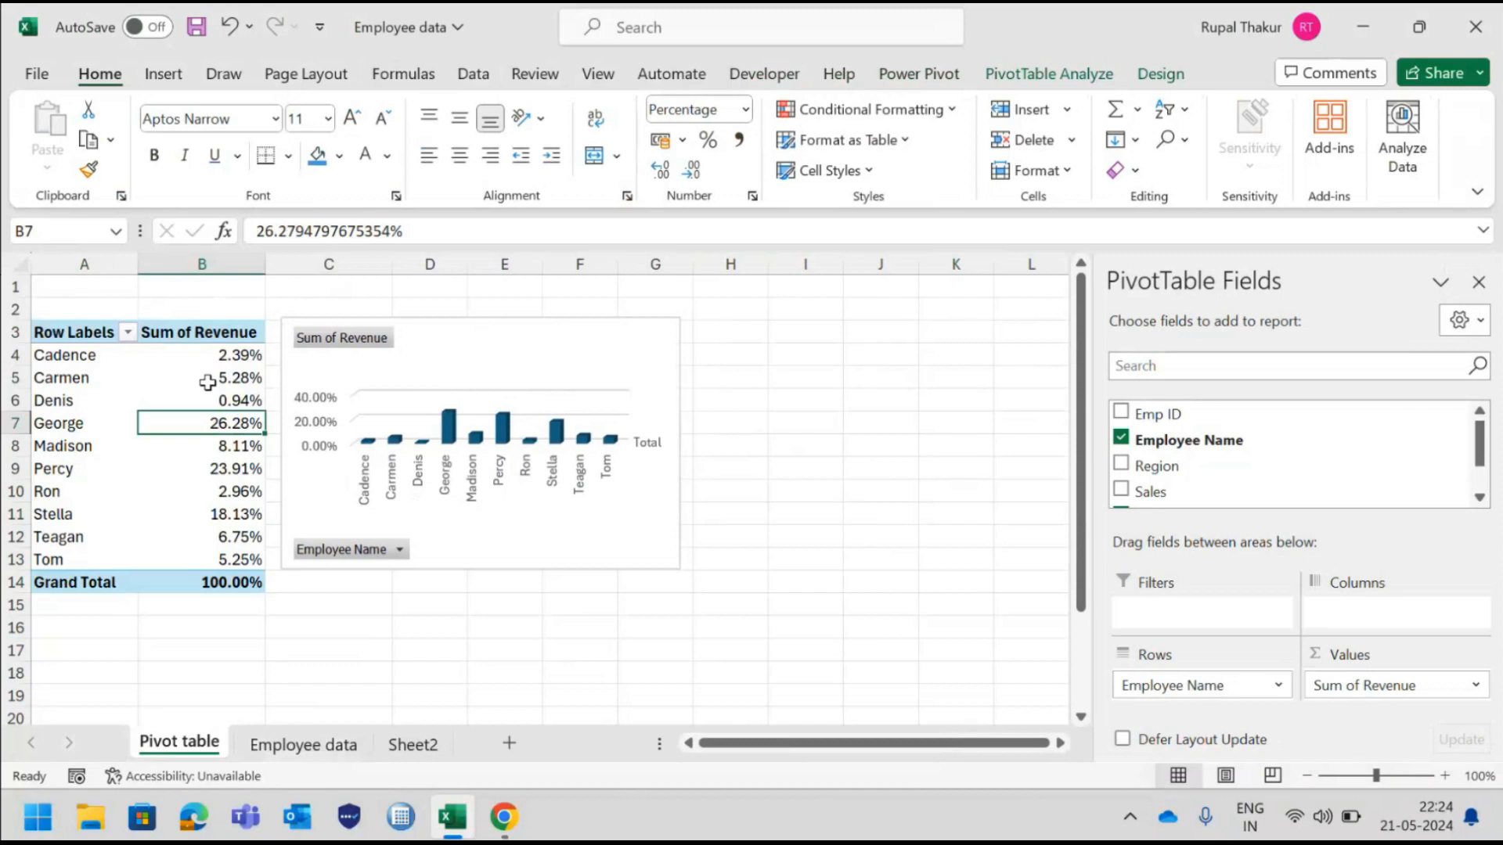
{"action": "right_click", "coordinate": [231, 350]}
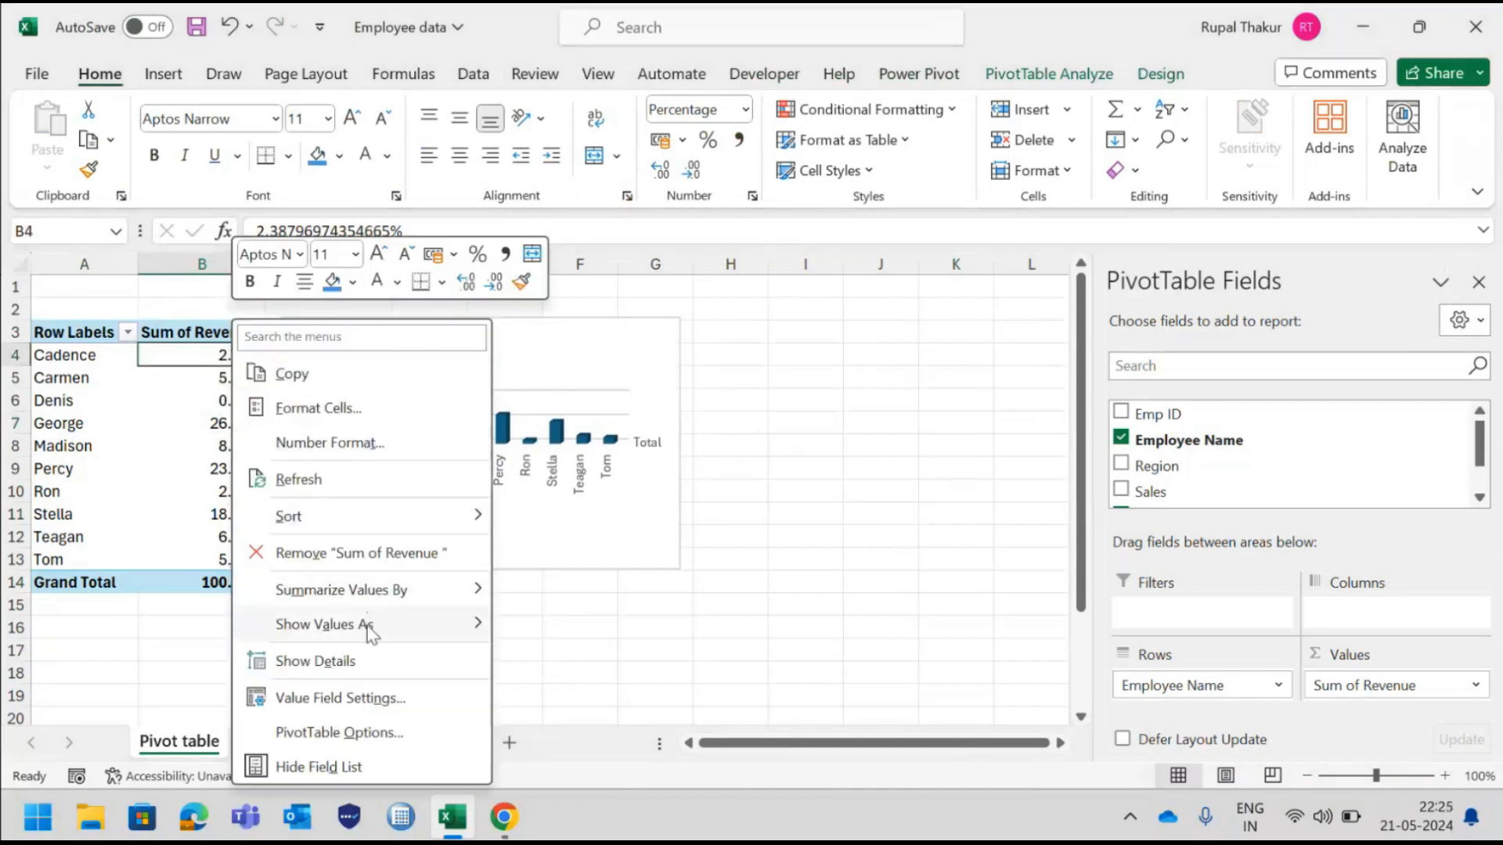
{"action": "mouse_move", "coordinate": [369, 630]}
{"action": "left_click", "coordinate": [548, 248]}
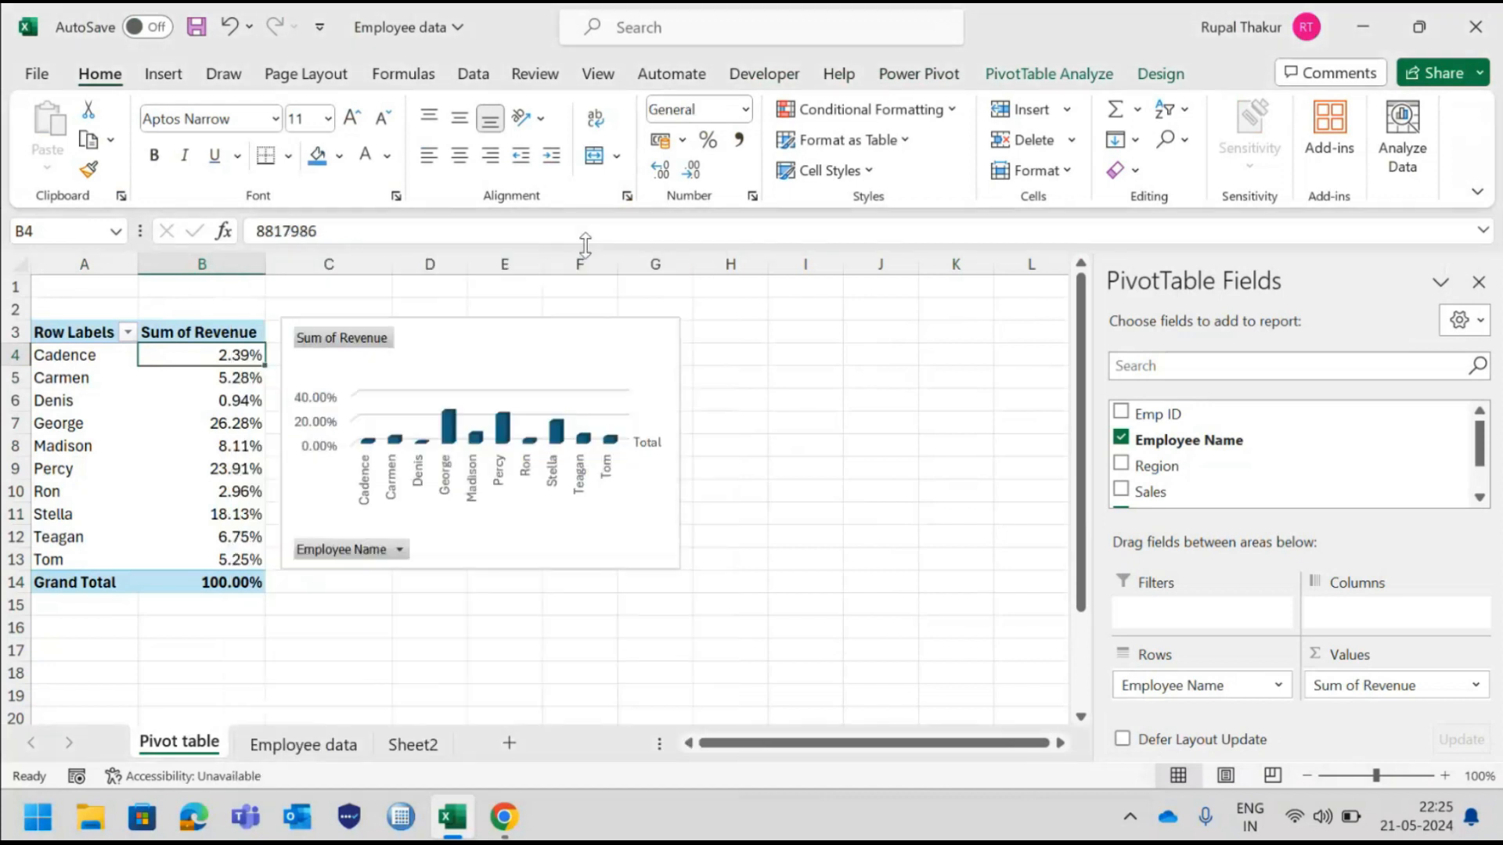
Extract the source records behind the first employee's revenue onto a new sheet, and return to the Pivot table sheet.
{"action": "mouse_move", "coordinate": [229, 349]}
{"action": "double_click", "coordinate": [228, 351]}
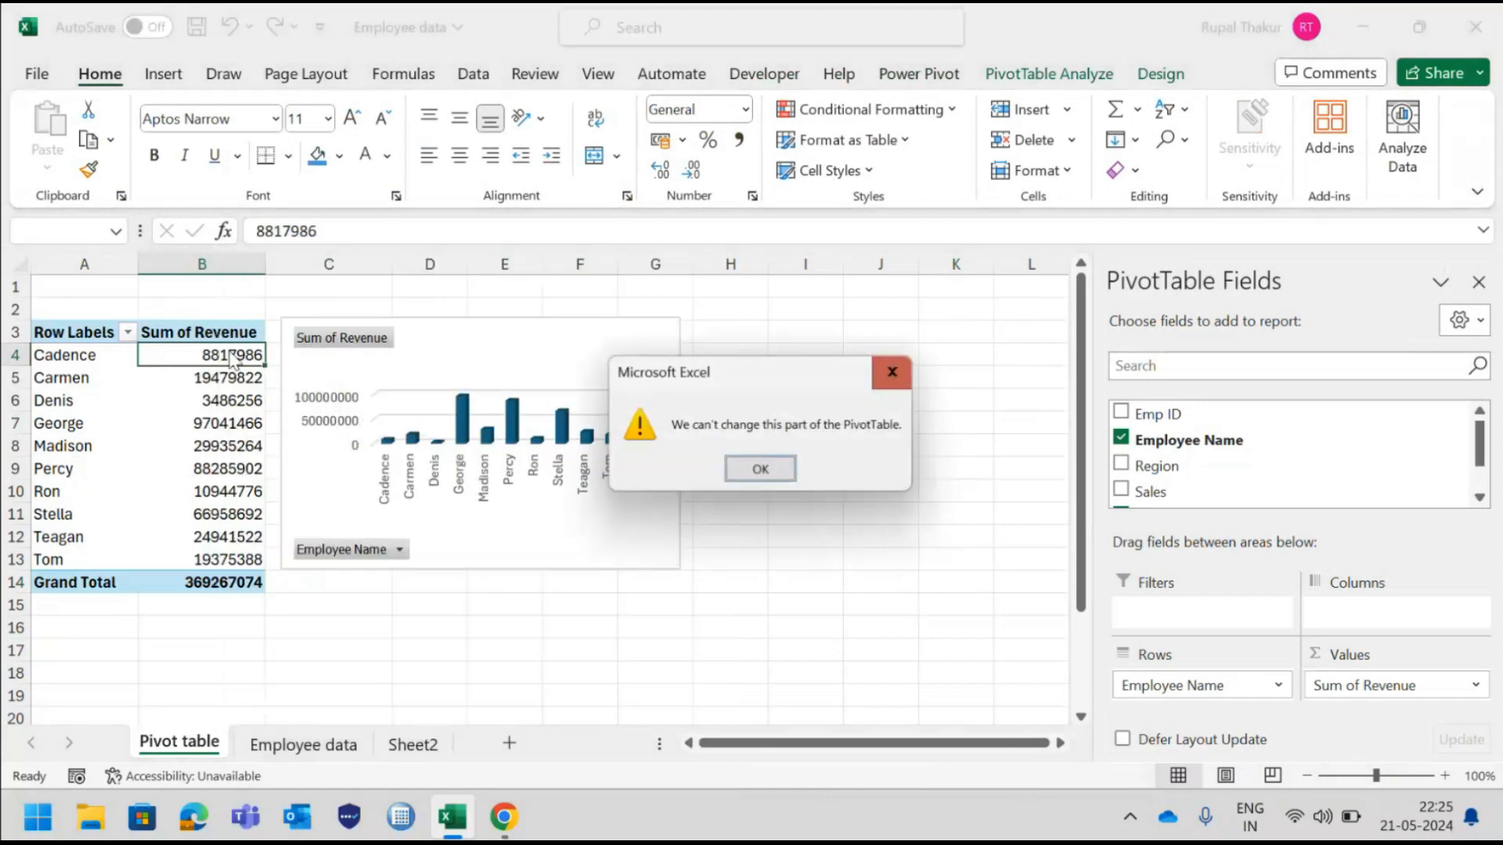
{"action": "left_click", "coordinate": [759, 472]}
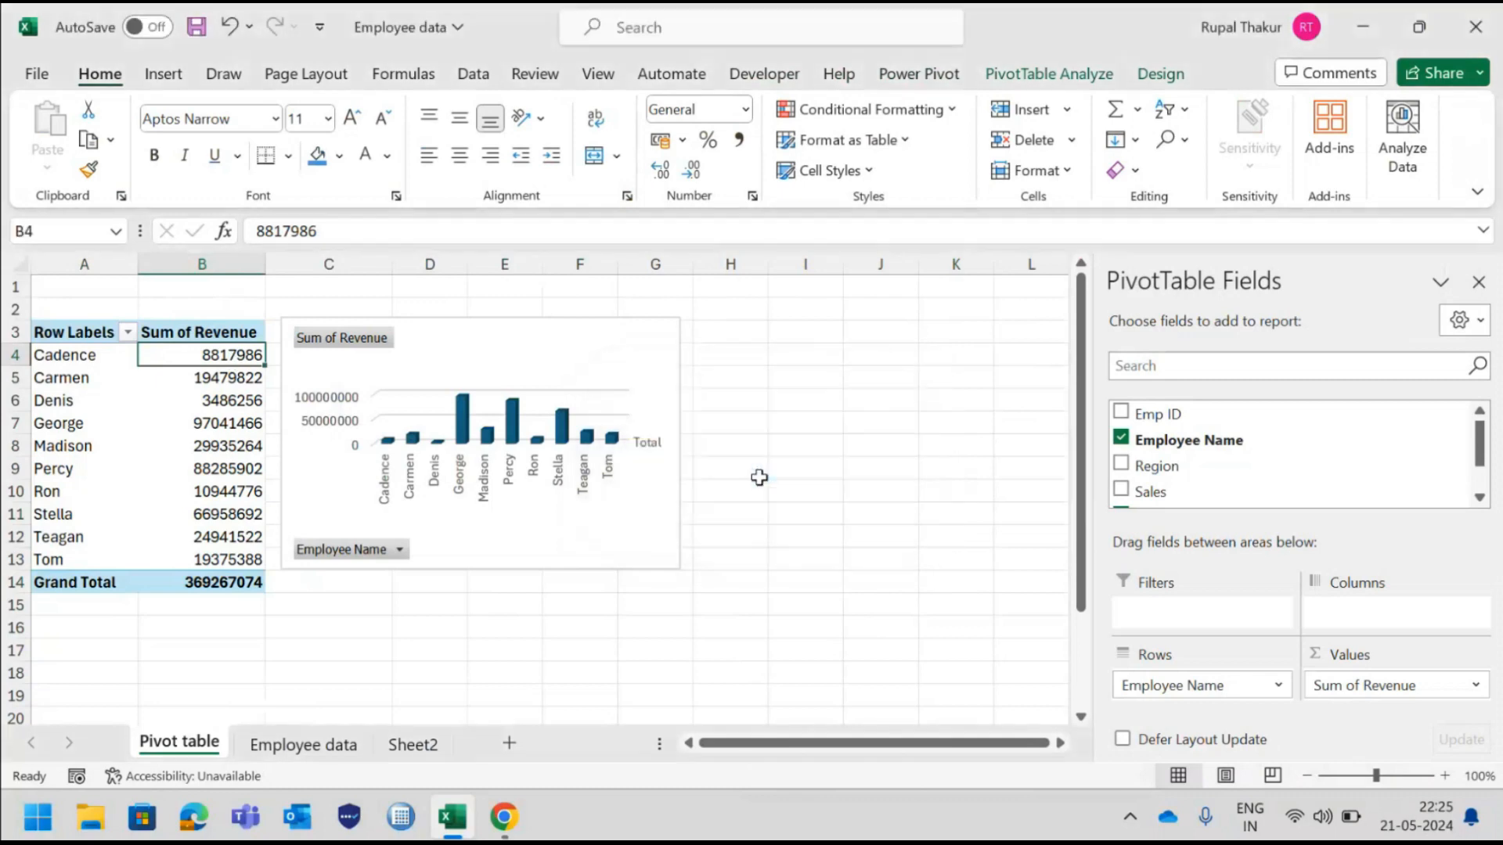
{"action": "double_click", "coordinate": [239, 352]}
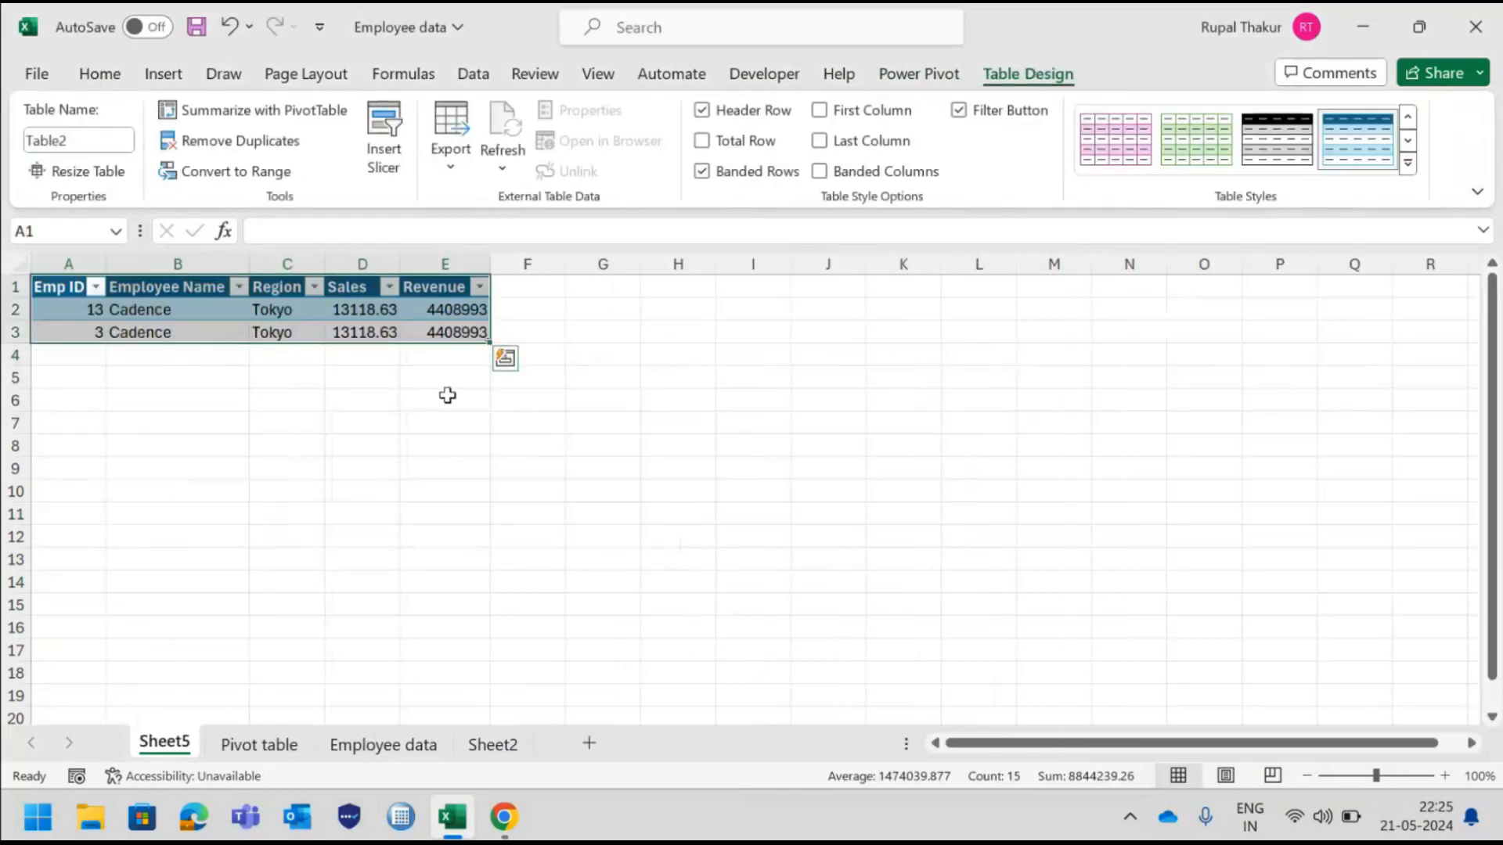
{"action": "left_click", "coordinate": [263, 742]}
On the Employee data sheet, change the sales value in H10 to 13234.629917973.
{"action": "left_click", "coordinate": [404, 754]}
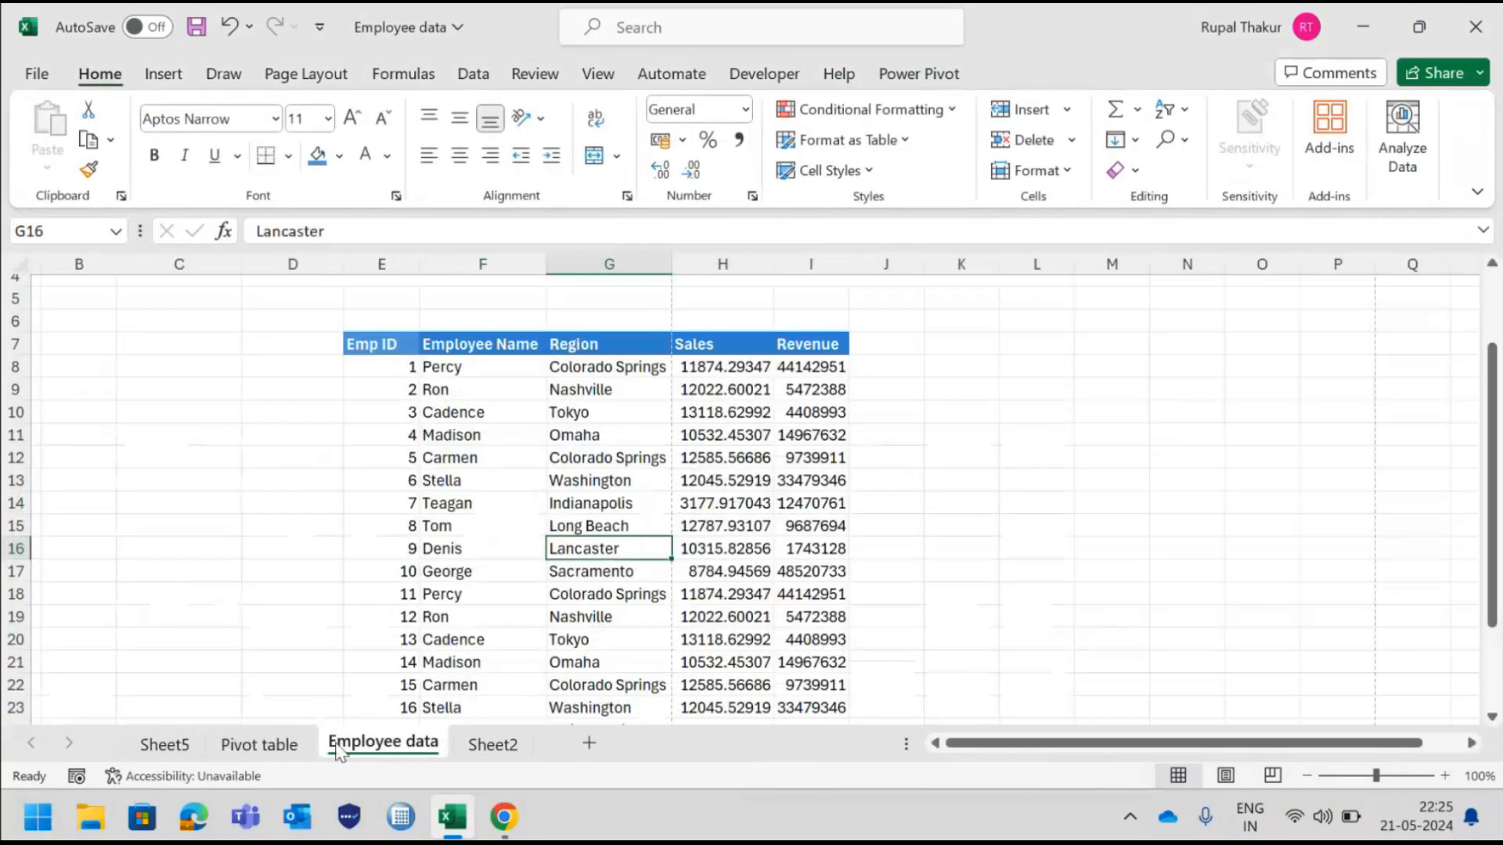
{"action": "left_click", "coordinate": [285, 746]}
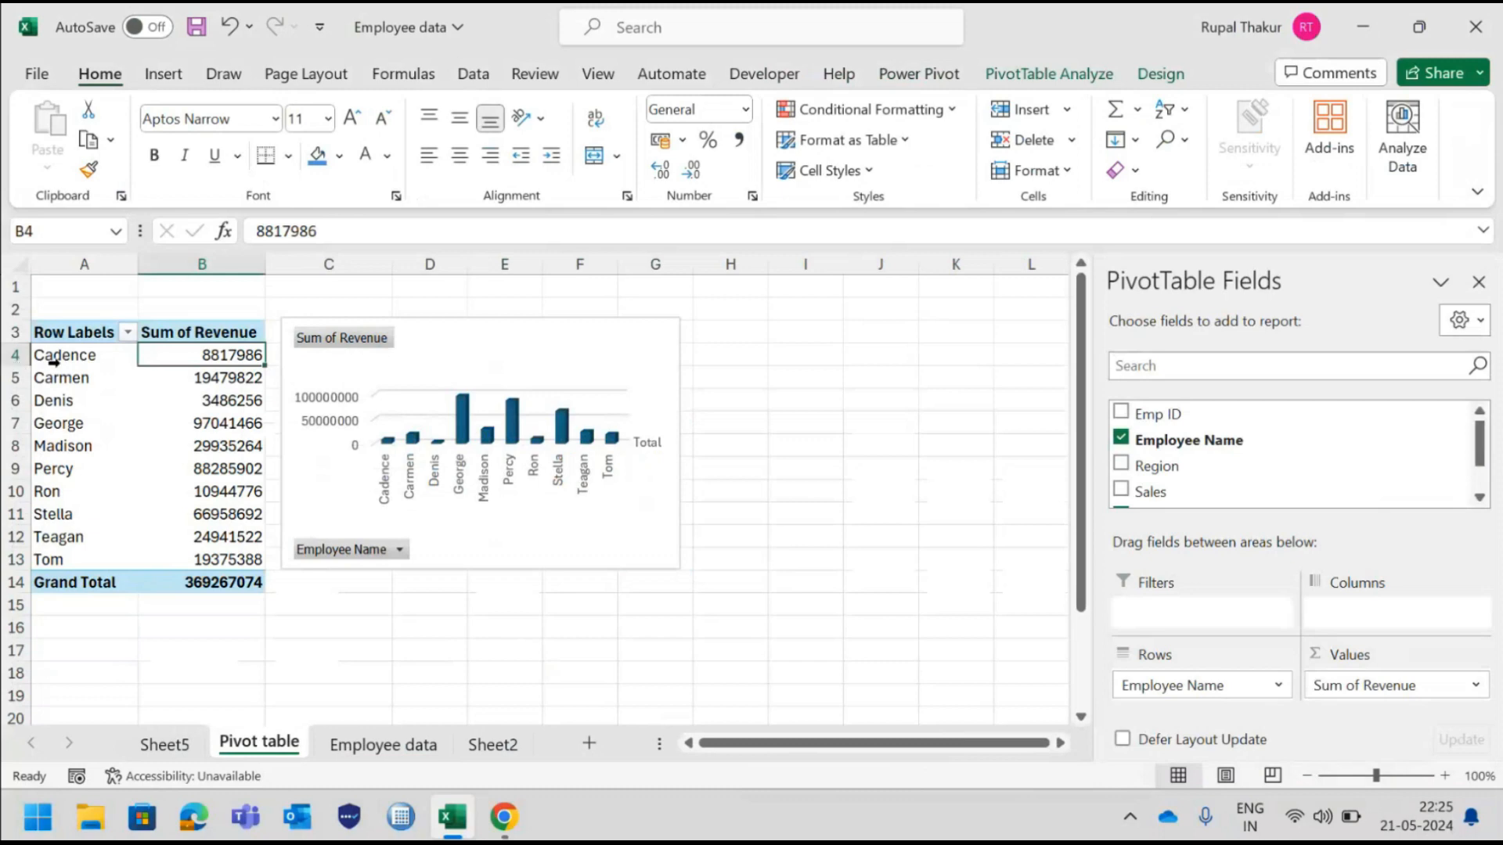
{"action": "left_click", "coordinate": [381, 744]}
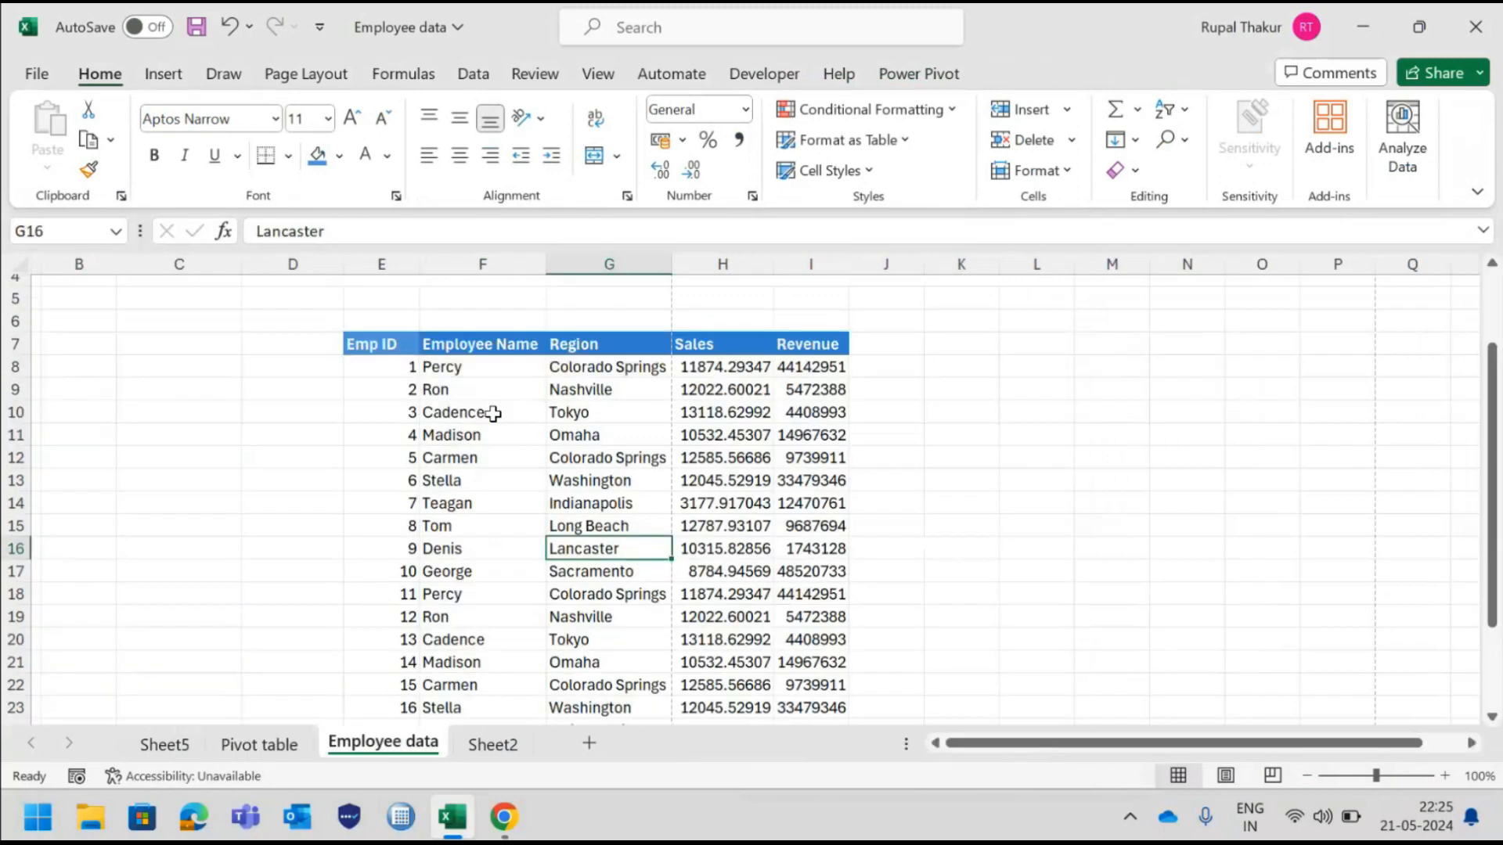
{"action": "left_click", "coordinate": [741, 407]}
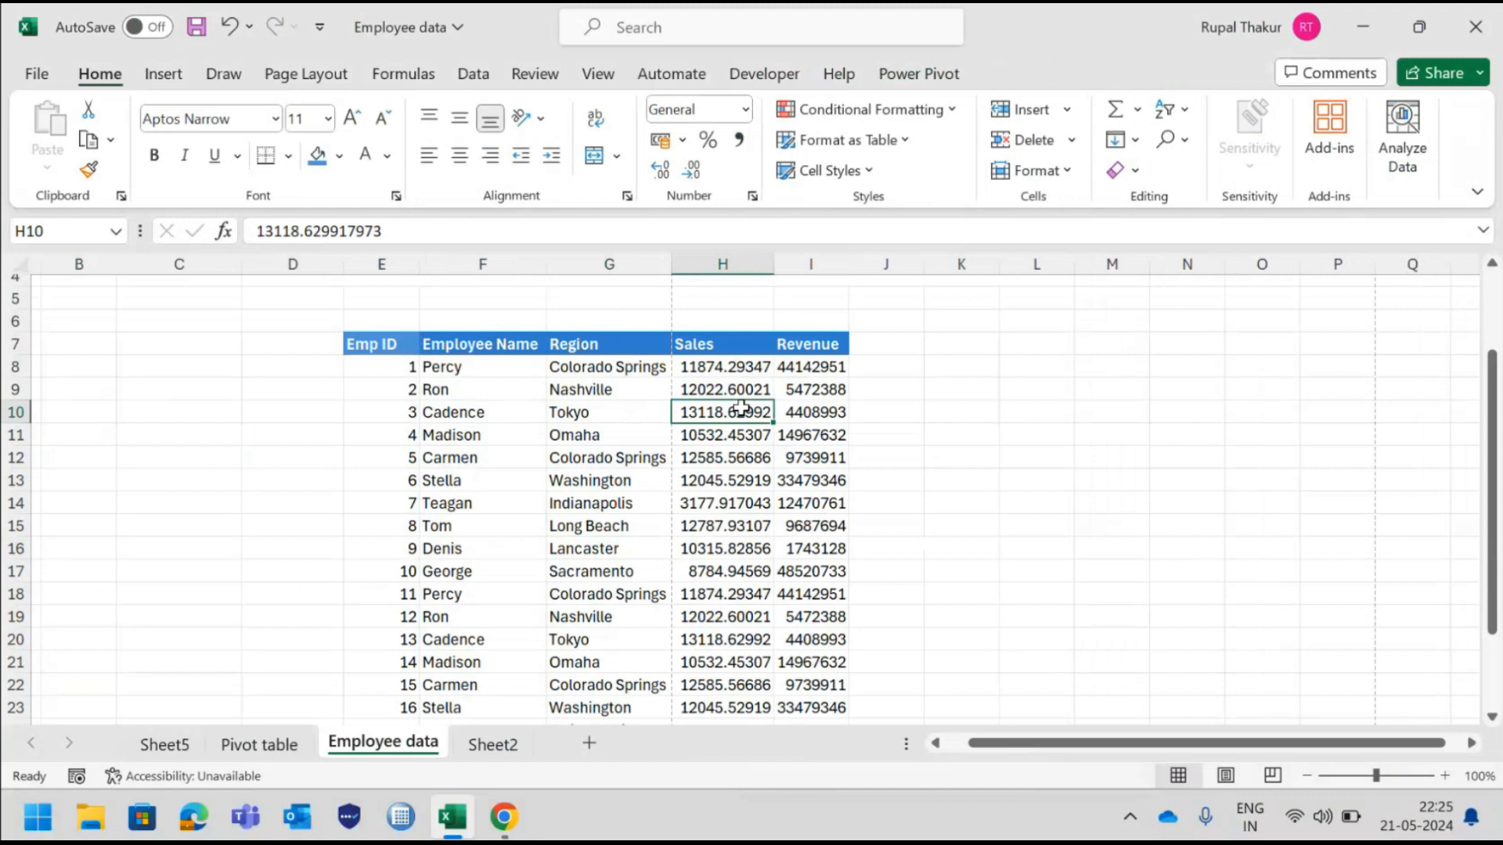
{"action": "double_click", "coordinate": [741, 408]}
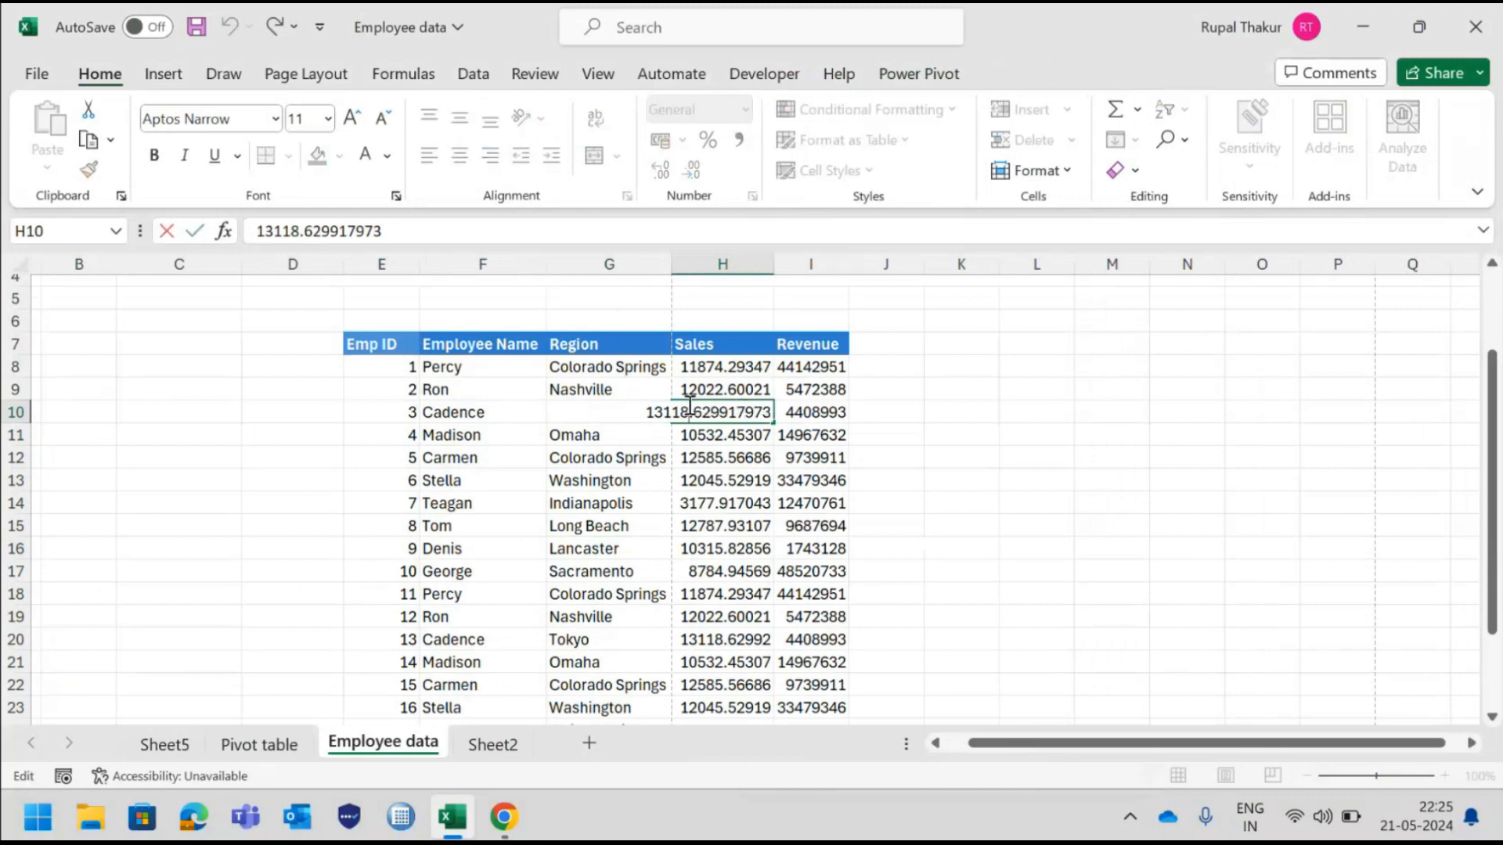
{"action": "key", "text": "BackSpace"}
{"action": "key", "text": "BackSpace"}
{"action": "key", "text": "BackSpace"}
{"action": "type", "text": "234"}
{"action": "left_click", "coordinate": [714, 431]}
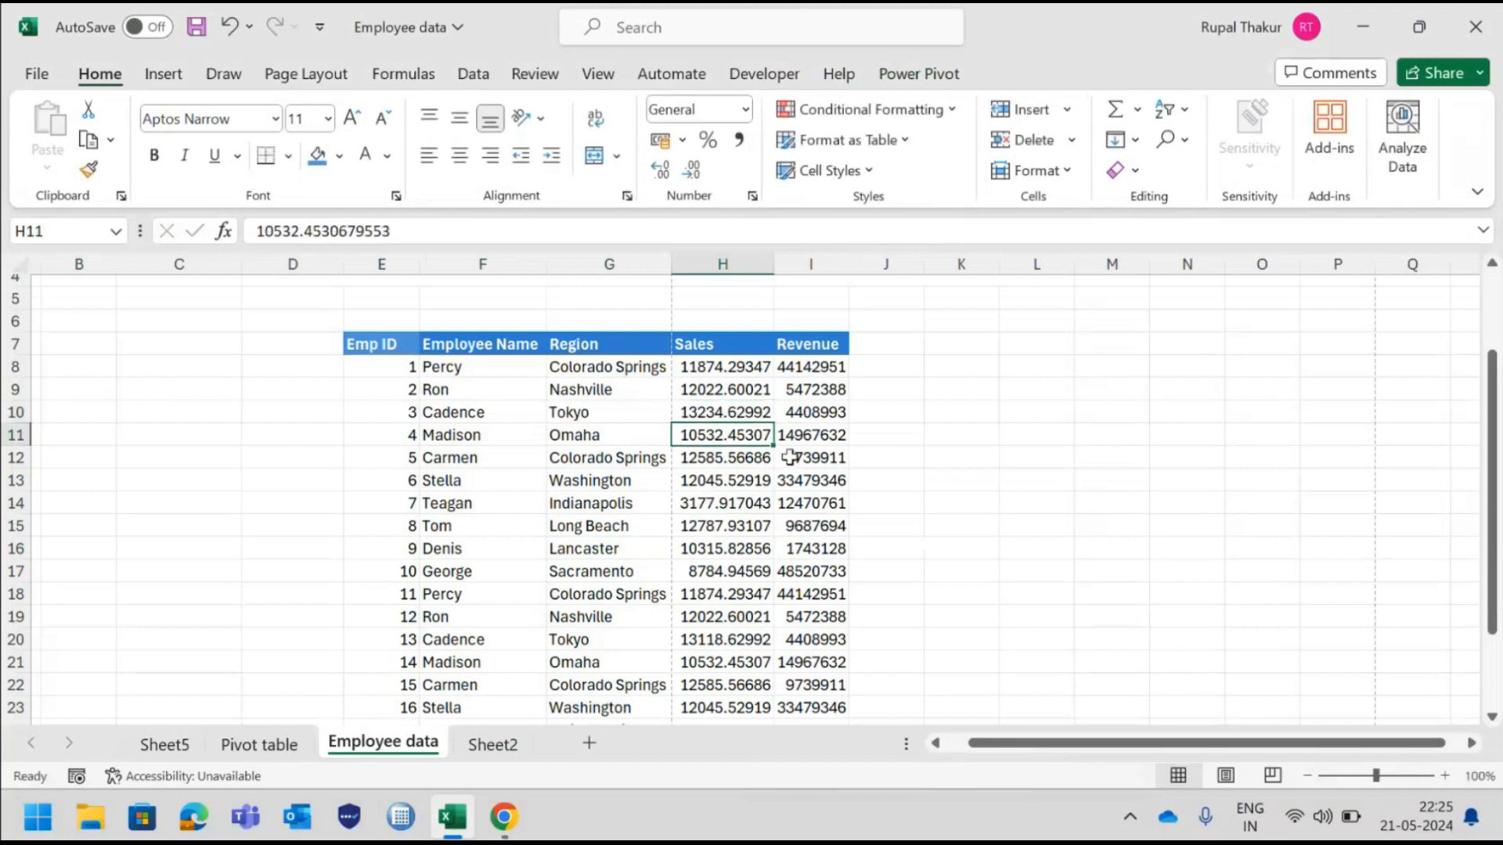
Refresh the PivotTable from the edited employee data and select the revenue value in B10.
{"action": "left_click", "coordinate": [259, 747]}
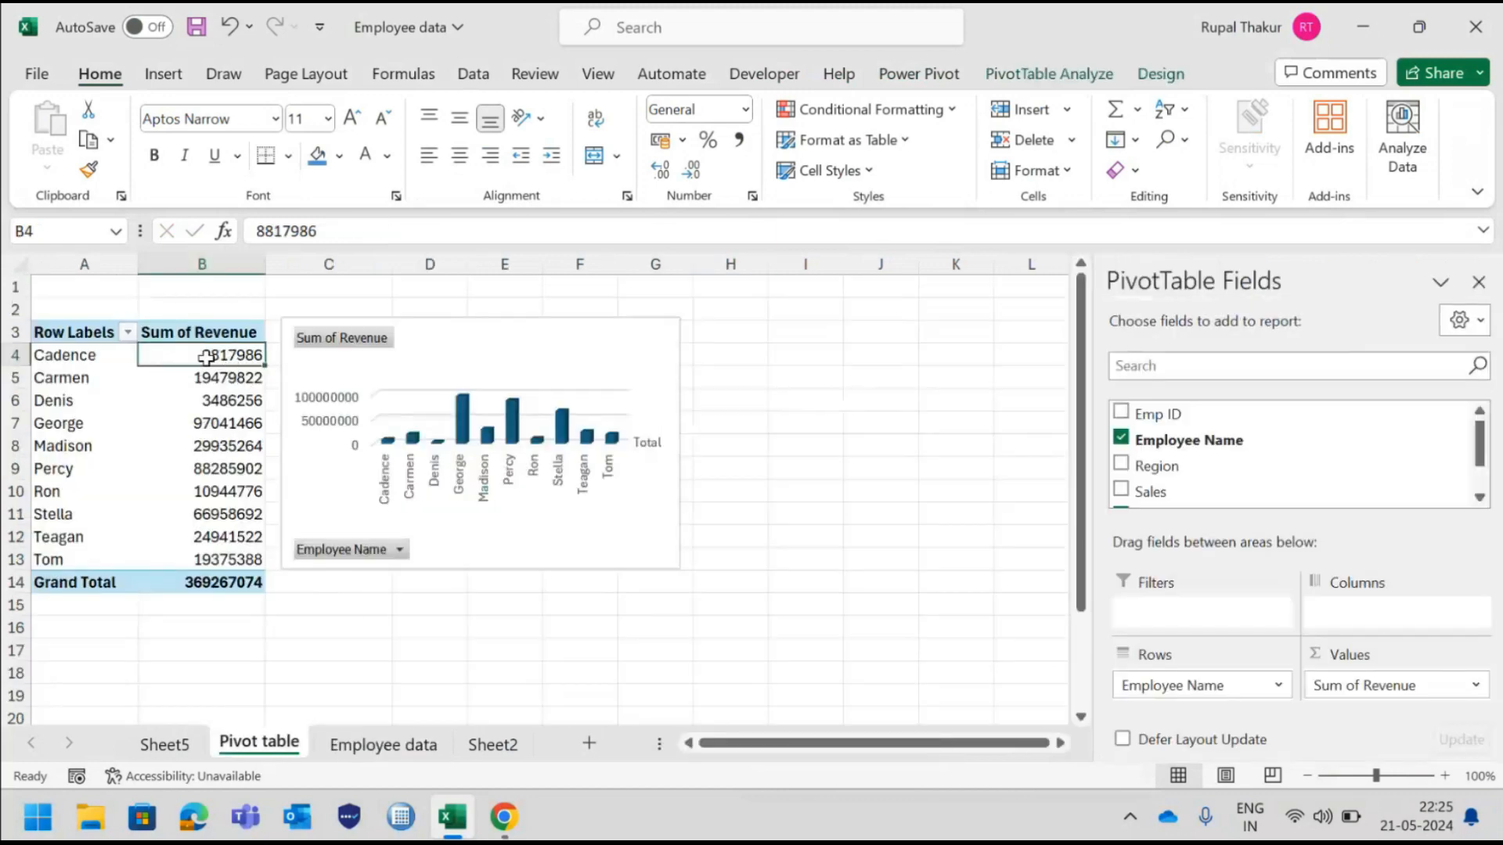
{"action": "left_click", "coordinate": [1047, 75]}
{"action": "left_click", "coordinate": [727, 116]}
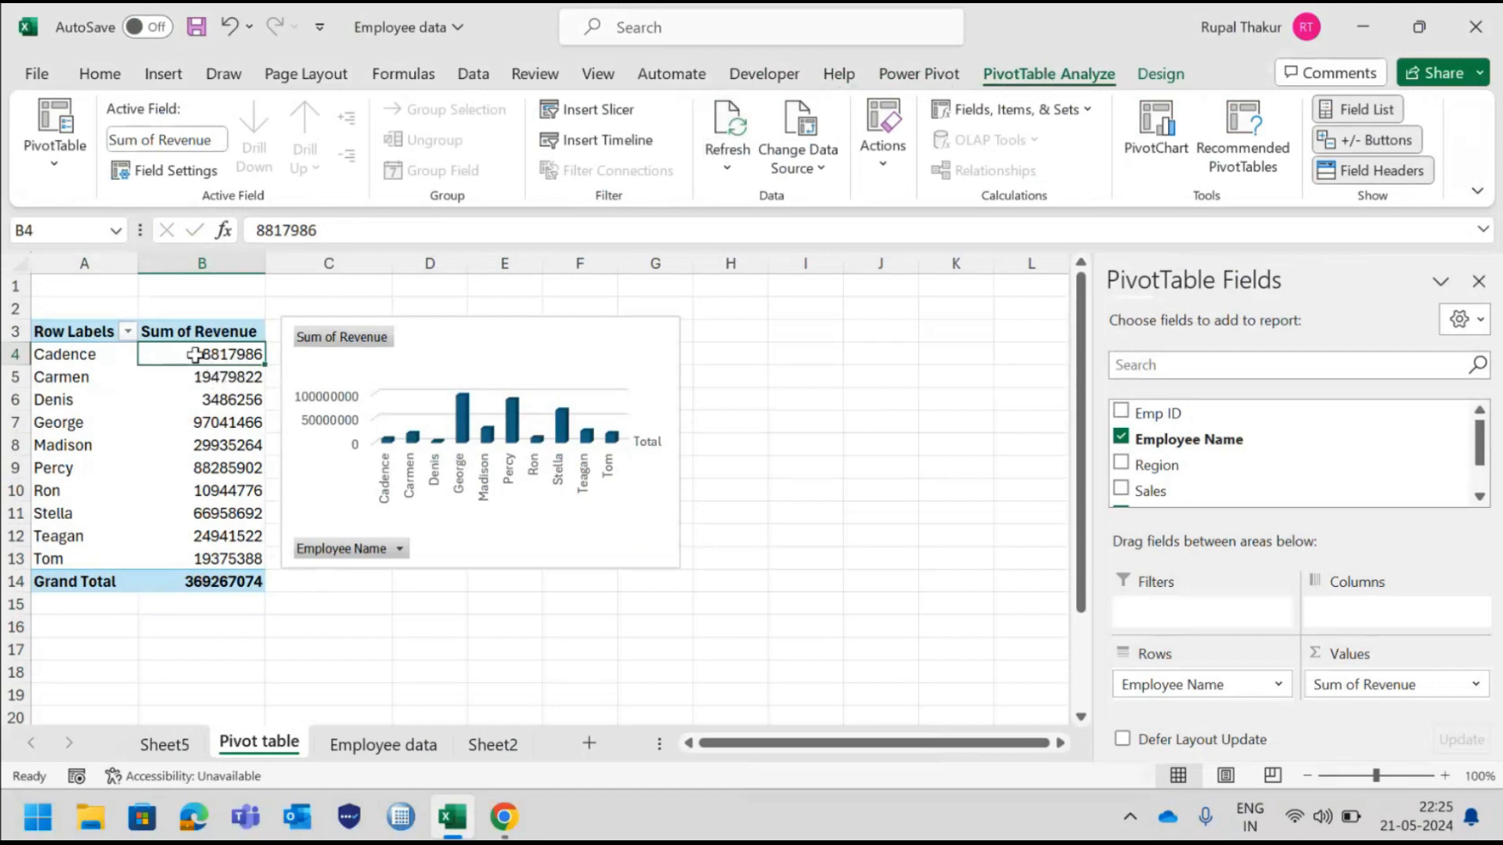
{"action": "left_click", "coordinate": [212, 492]}
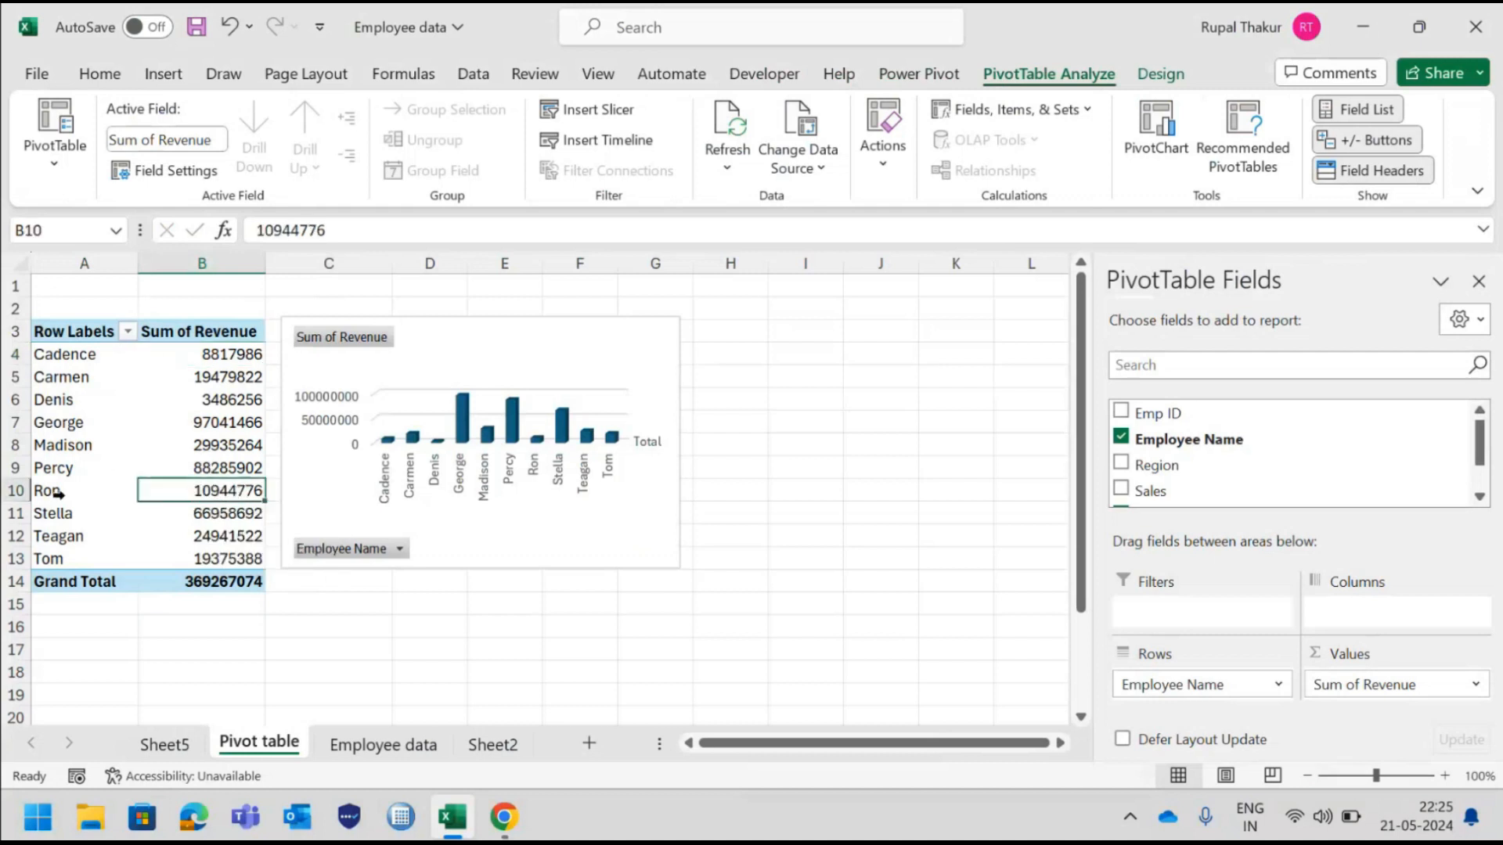
On the Employee data sheet, change the sales value in H9 to 13022.60021.
{"action": "left_click", "coordinate": [382, 745]}
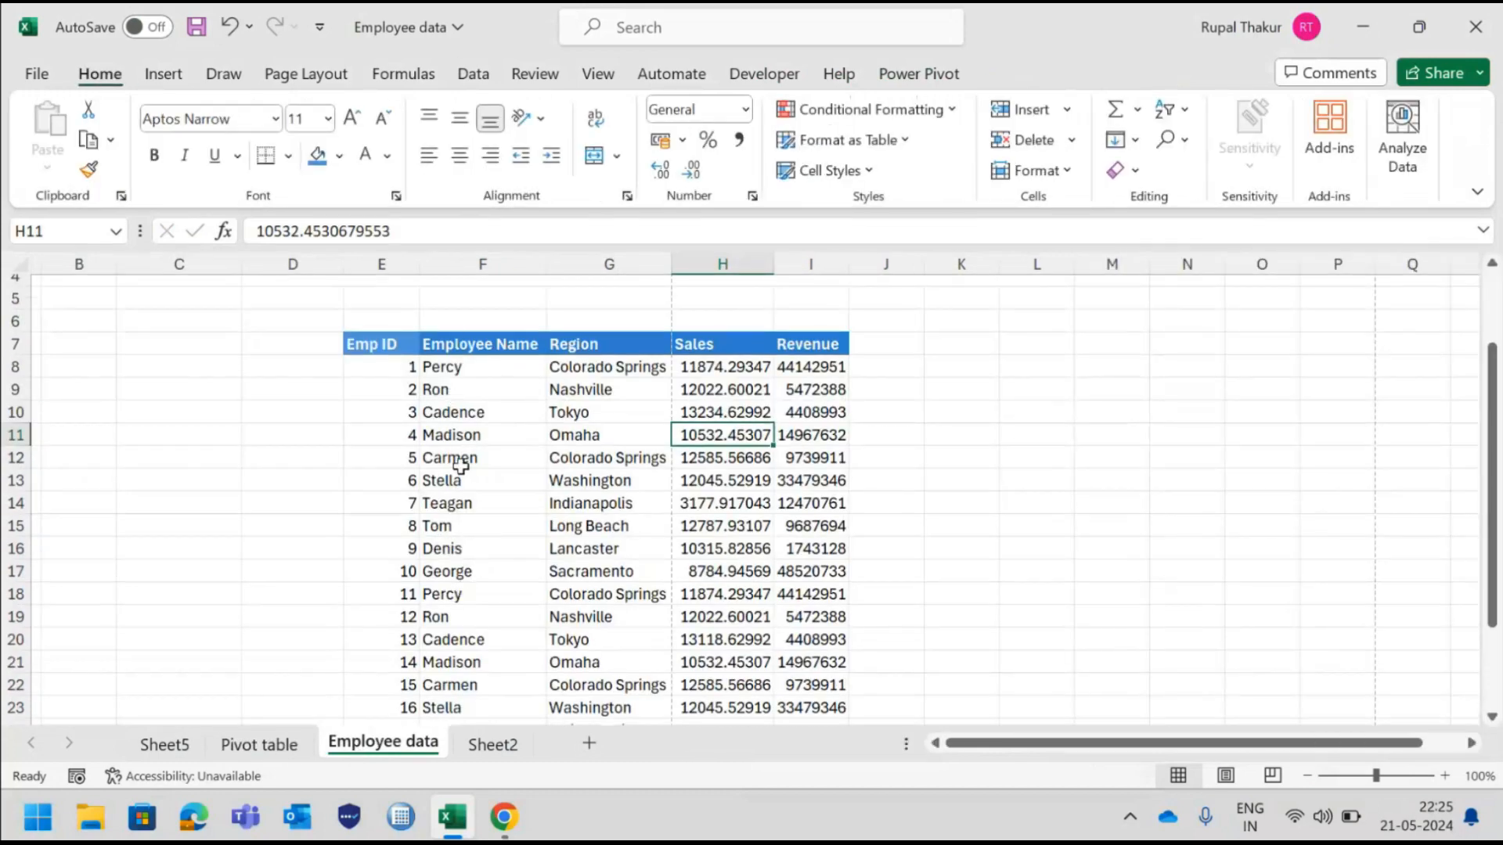
{"action": "double_click", "coordinate": [736, 389]}
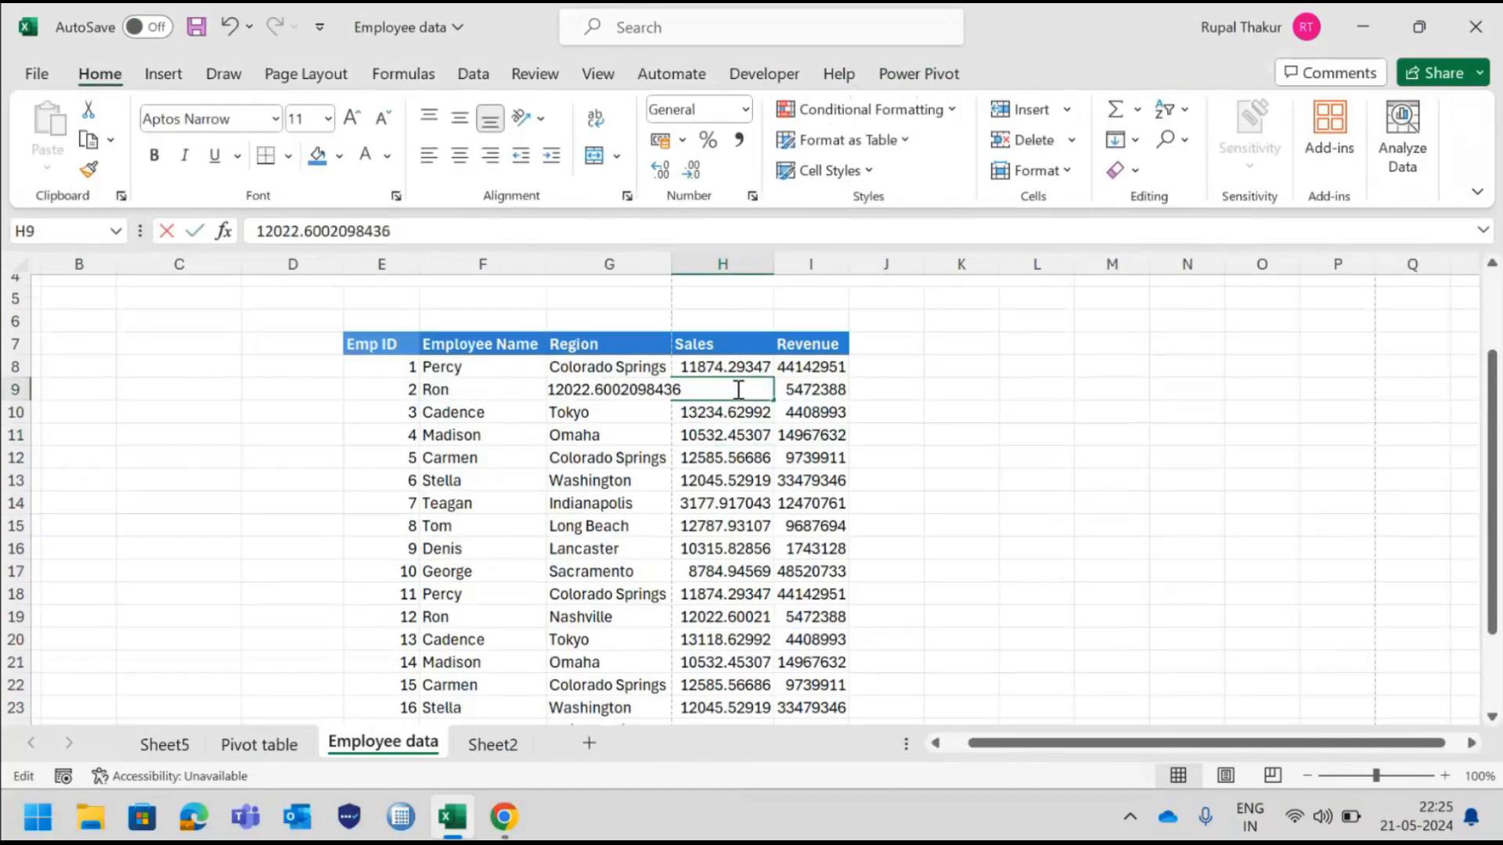
{"action": "left_click", "coordinate": [569, 389]}
{"action": "key", "text": "BackSpace"}
{"action": "type", "text": "3"}
{"action": "key", "text": "Return"}
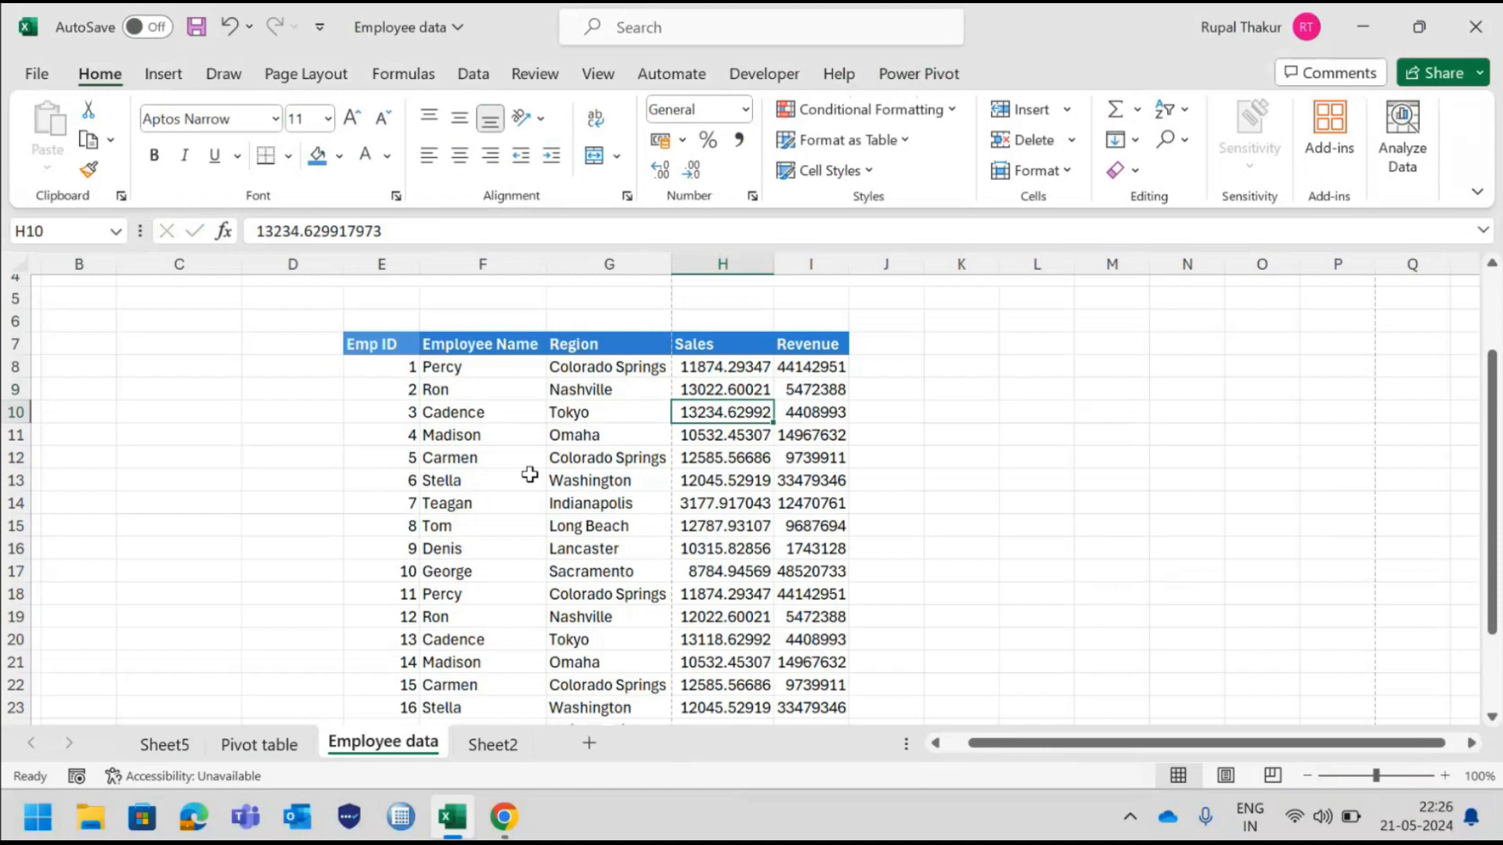
Return to the Pivot table sheet and refresh all of the workbook's data with Refresh All.
{"action": "left_click", "coordinate": [286, 748]}
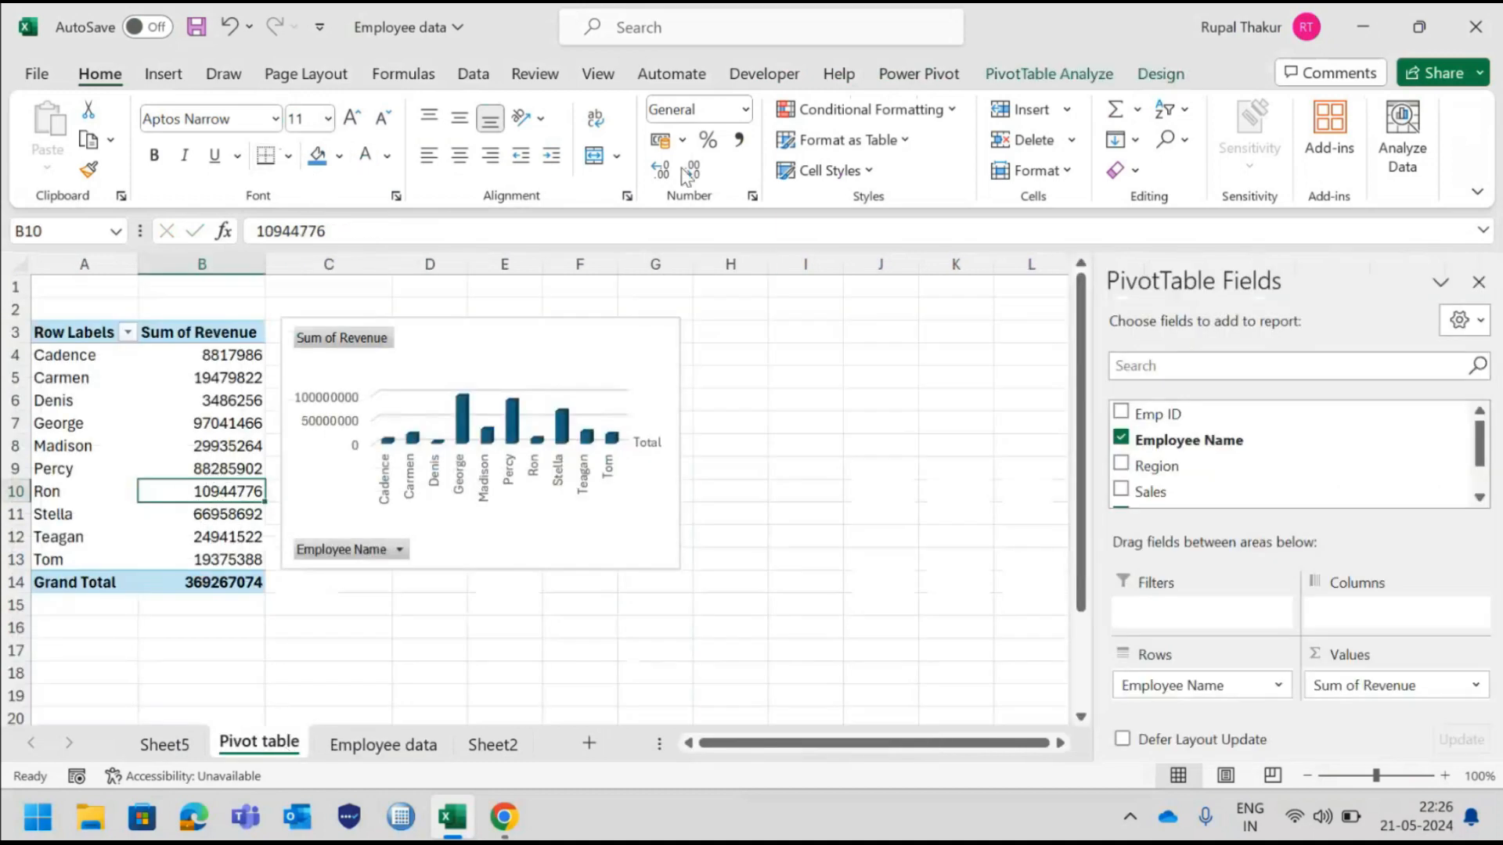
{"action": "left_click", "coordinate": [1054, 71]}
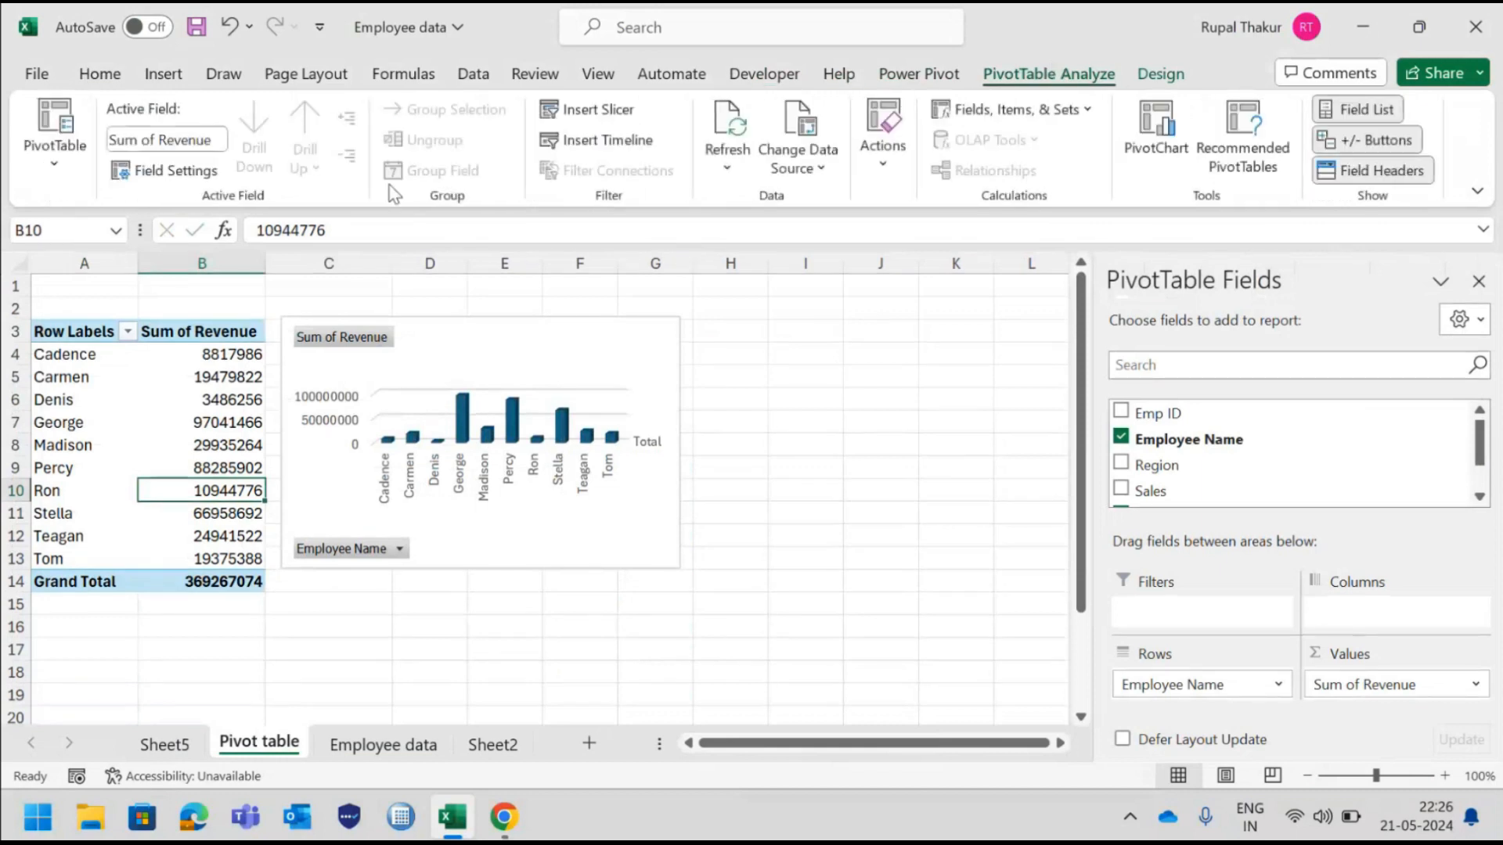
{"action": "left_click", "coordinate": [727, 166]}
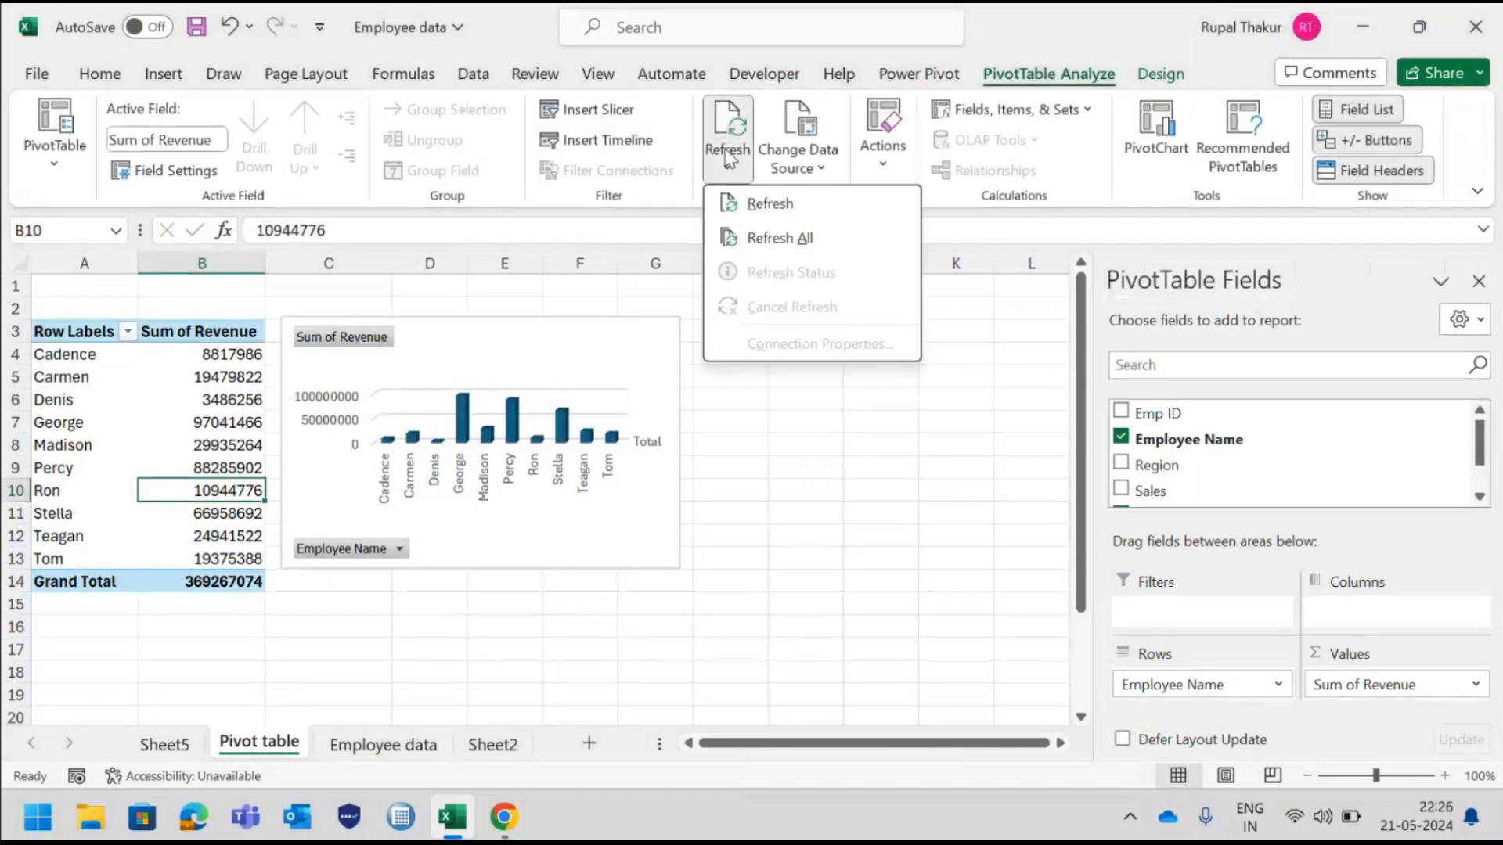
{"action": "left_click", "coordinate": [773, 239]}
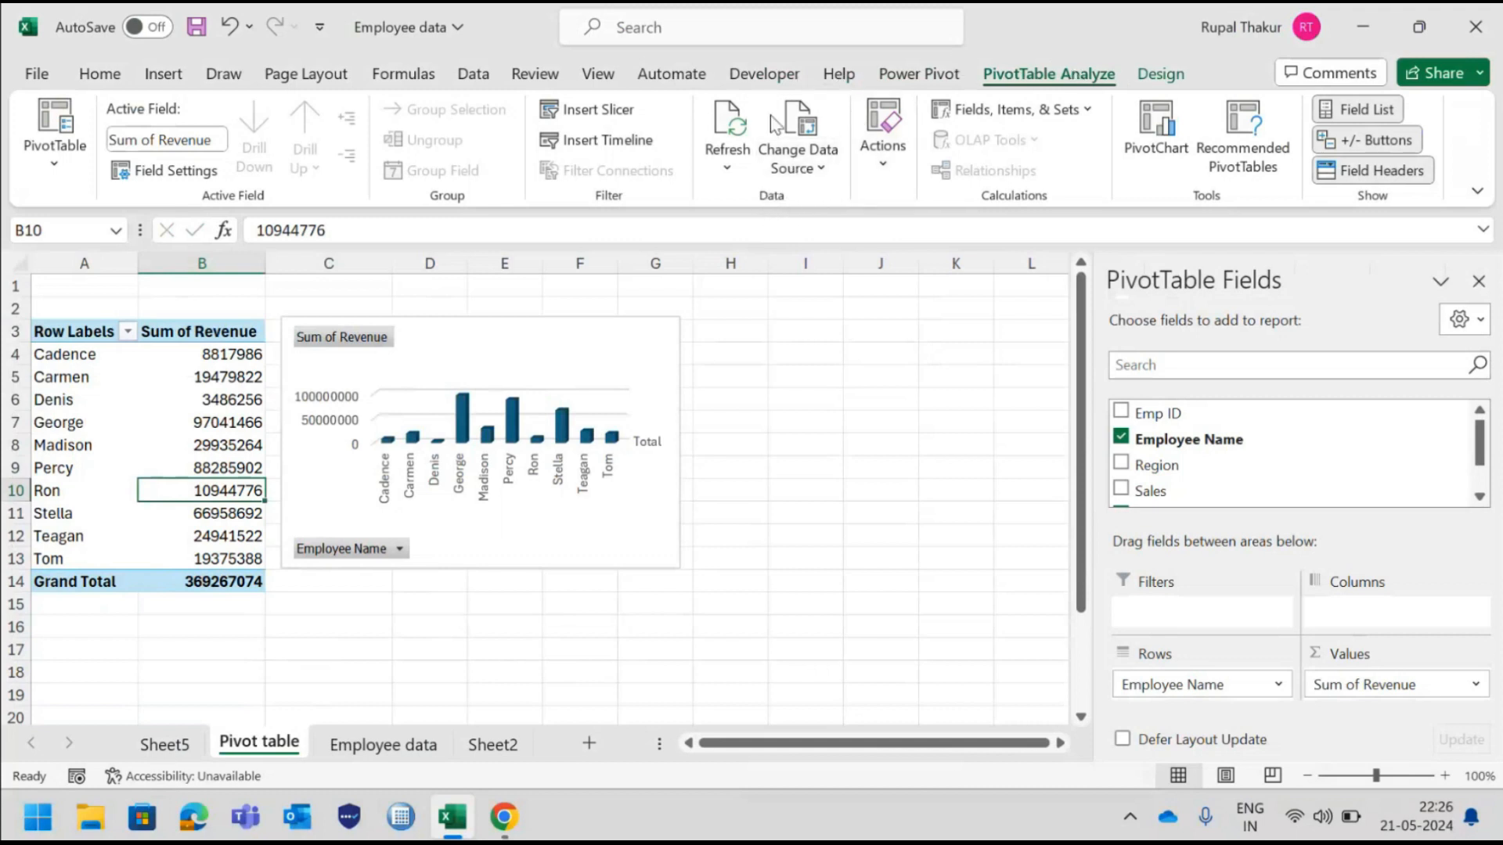
Open the PivotTable's Change Data Source dialog and review the source range outlined on the Employee data sheet.
{"action": "left_click", "coordinate": [815, 162]}
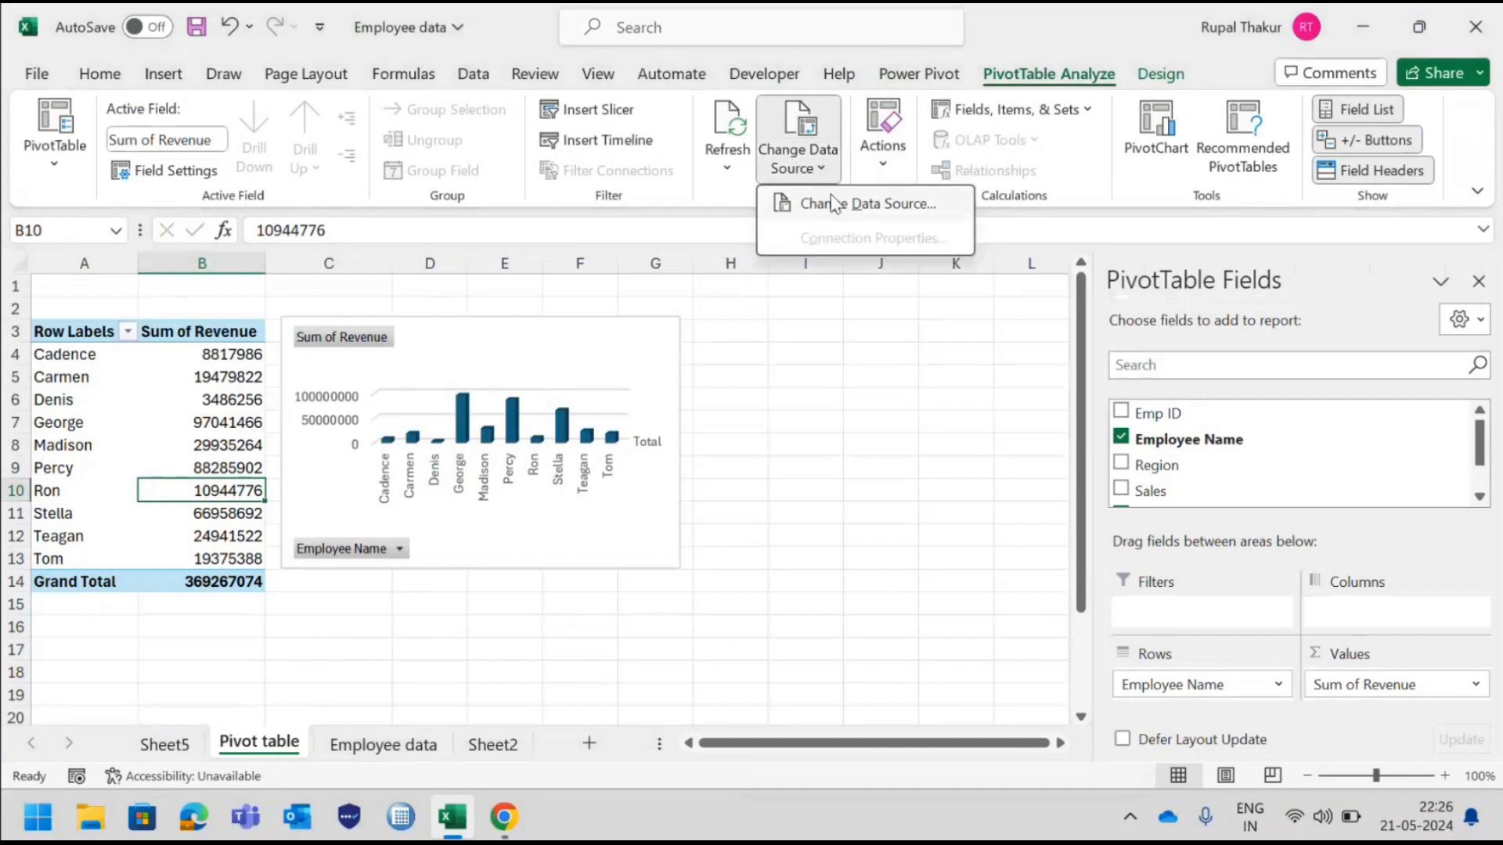
{"action": "left_click", "coordinate": [841, 205]}
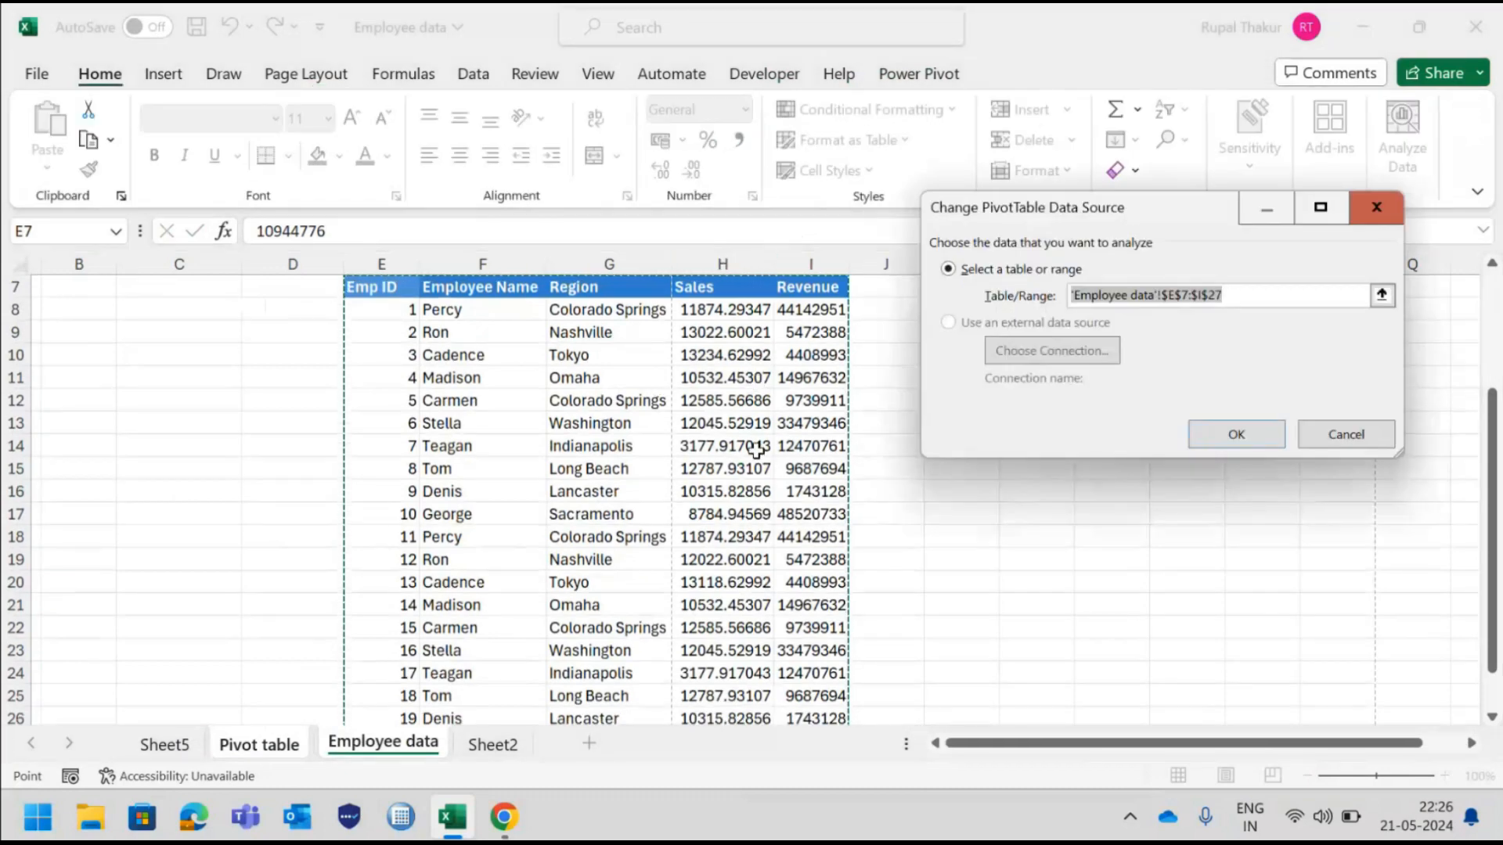
{"action": "scroll", "coordinate": [705, 435], "scroll_direction": "down", "scroll_amount": 7}
{"action": "scroll", "coordinate": [755, 446], "scroll_direction": "up", "scroll_amount": 1}
{"action": "scroll", "coordinate": [755, 450], "scroll_direction": "up", "scroll_amount": 5}
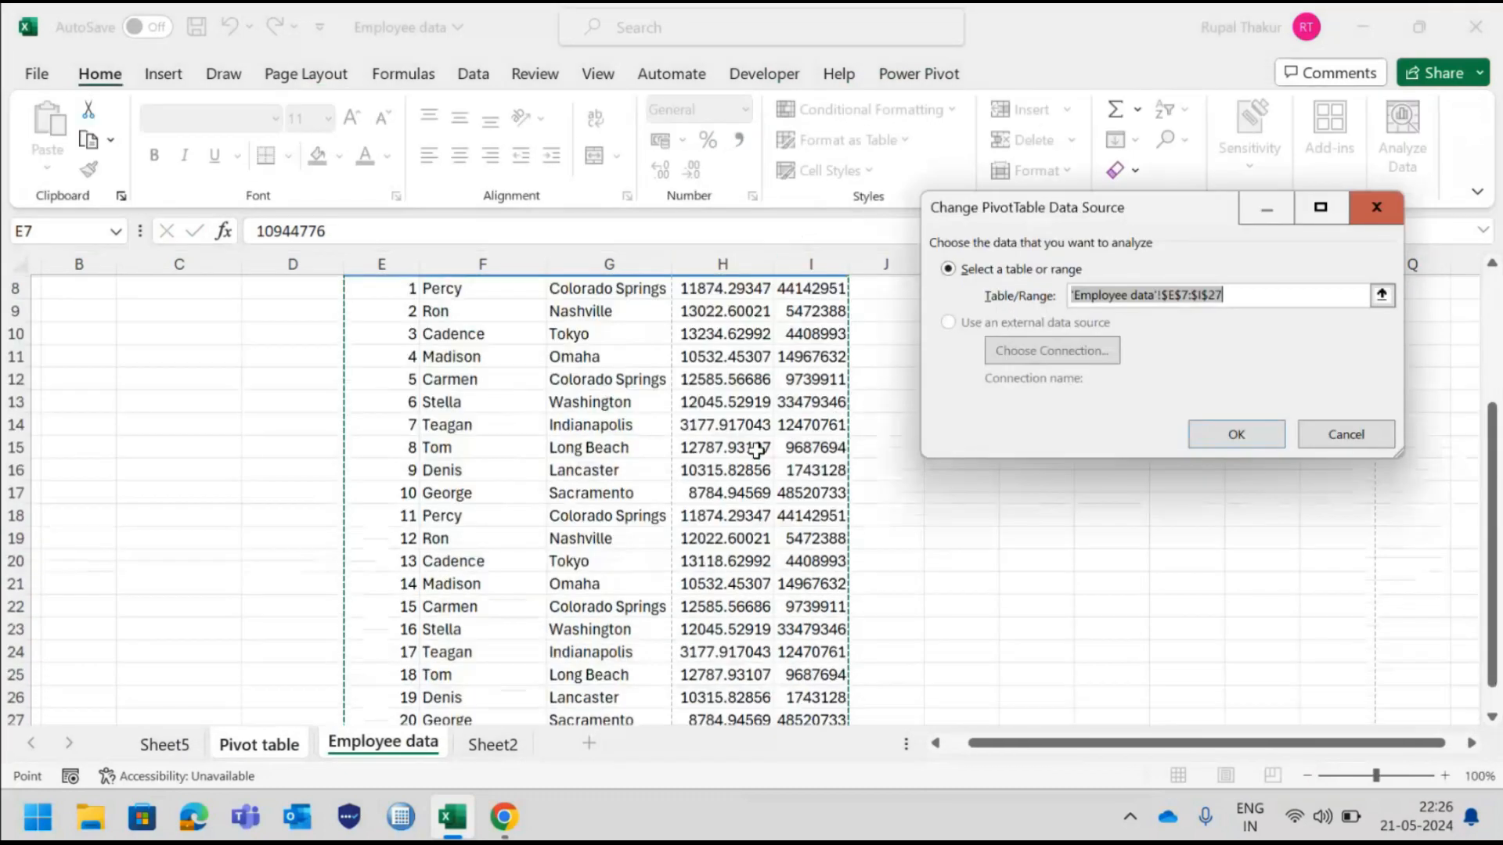
{"action": "scroll", "coordinate": [736, 438], "scroll_direction": "down", "scroll_amount": 1}
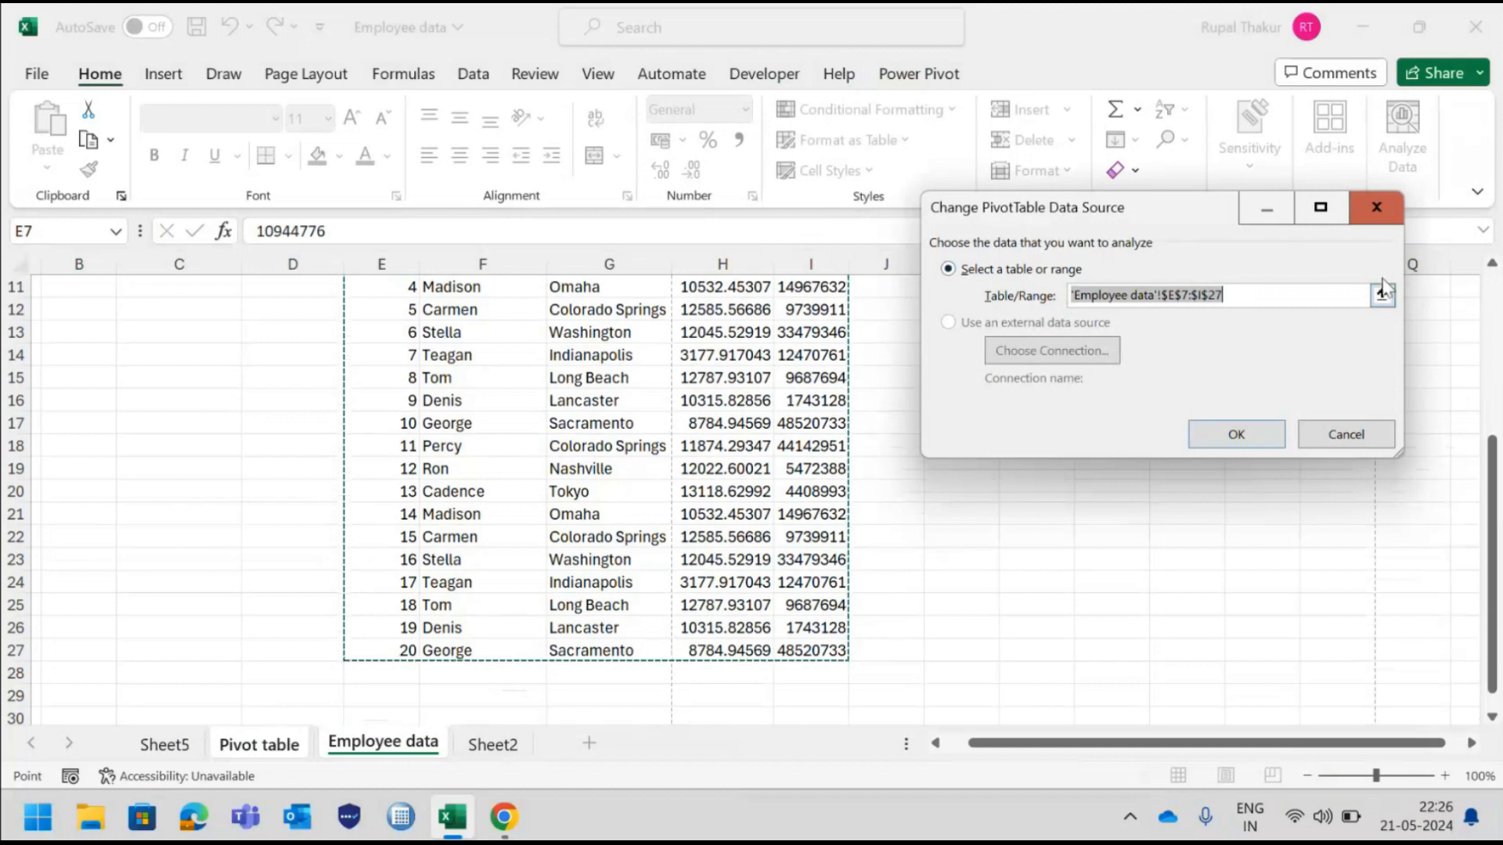
Try the smaller source range E7:J15 on the Employee data sheet for the PivotTable, and cancel the change.
{"action": "left_click", "coordinate": [1252, 302]}
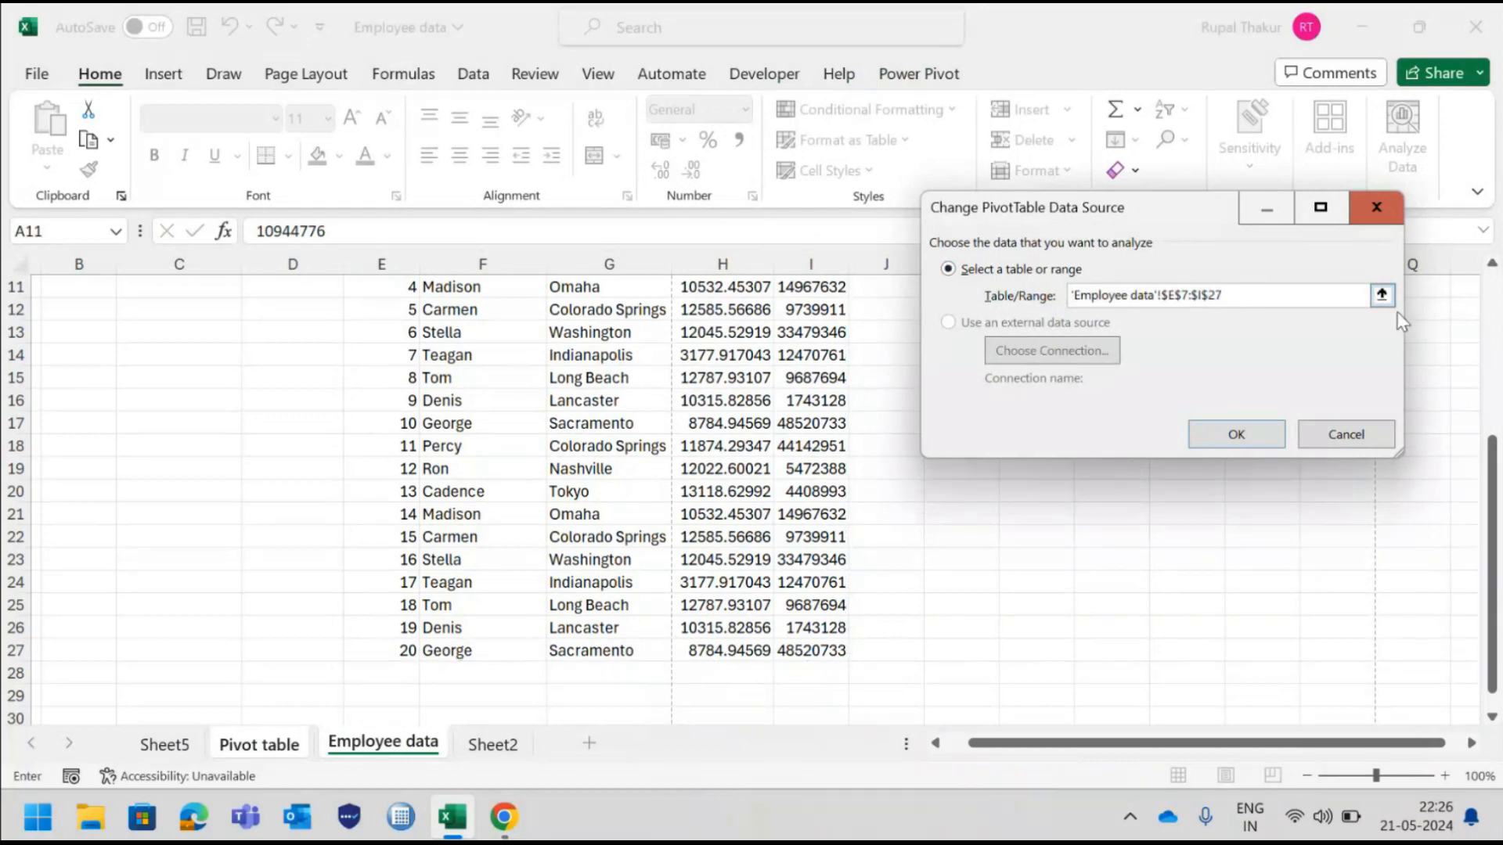
{"action": "left_click", "coordinate": [1381, 294]}
{"action": "scroll", "coordinate": [634, 375], "scroll_direction": "up", "scroll_amount": 4}
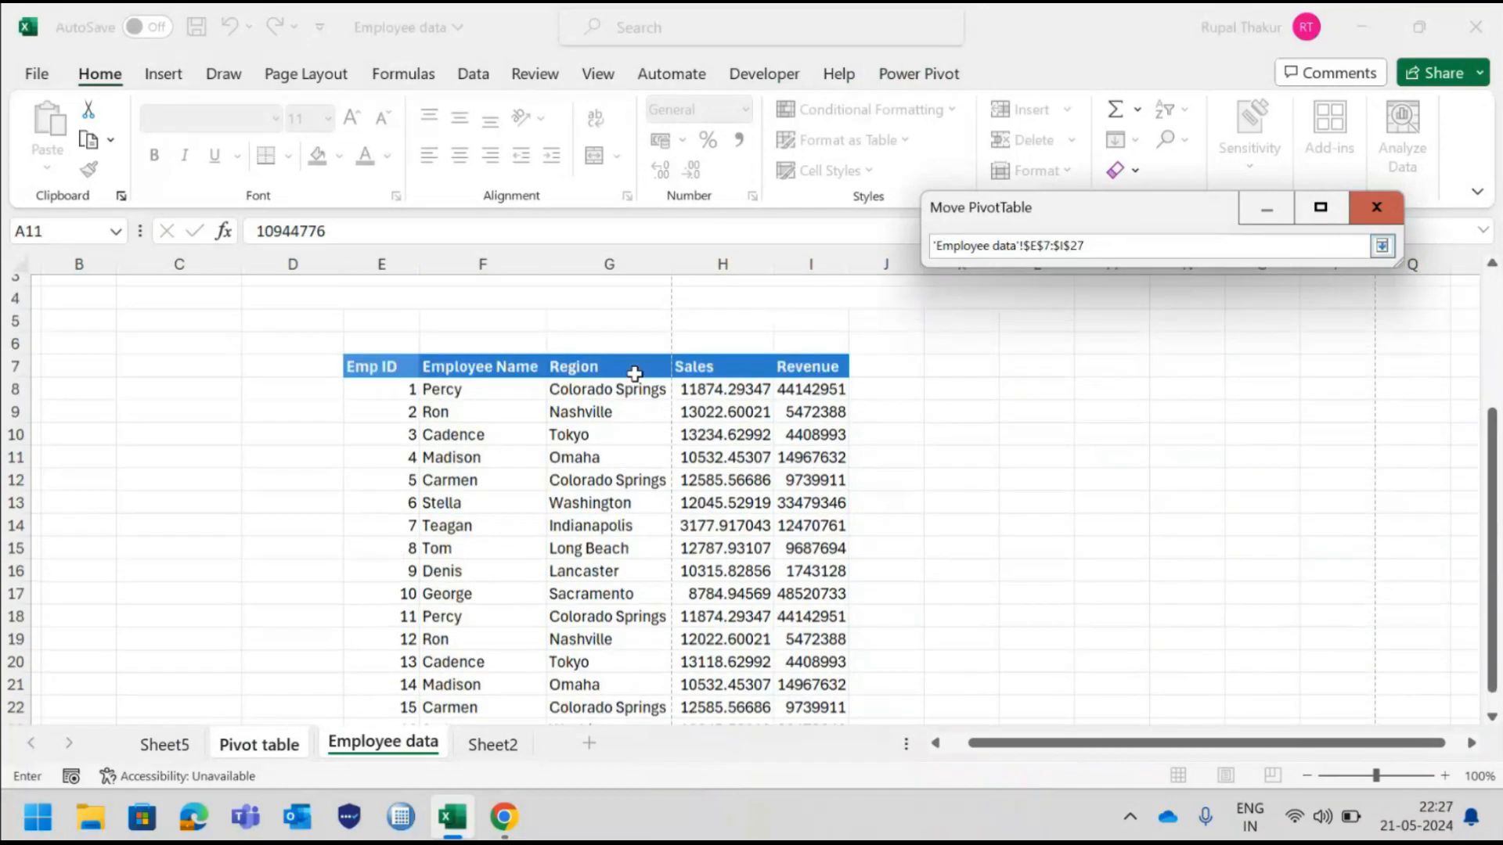
{"action": "left_click_drag", "start_coordinate": [348, 458], "coordinate": [794, 642]}
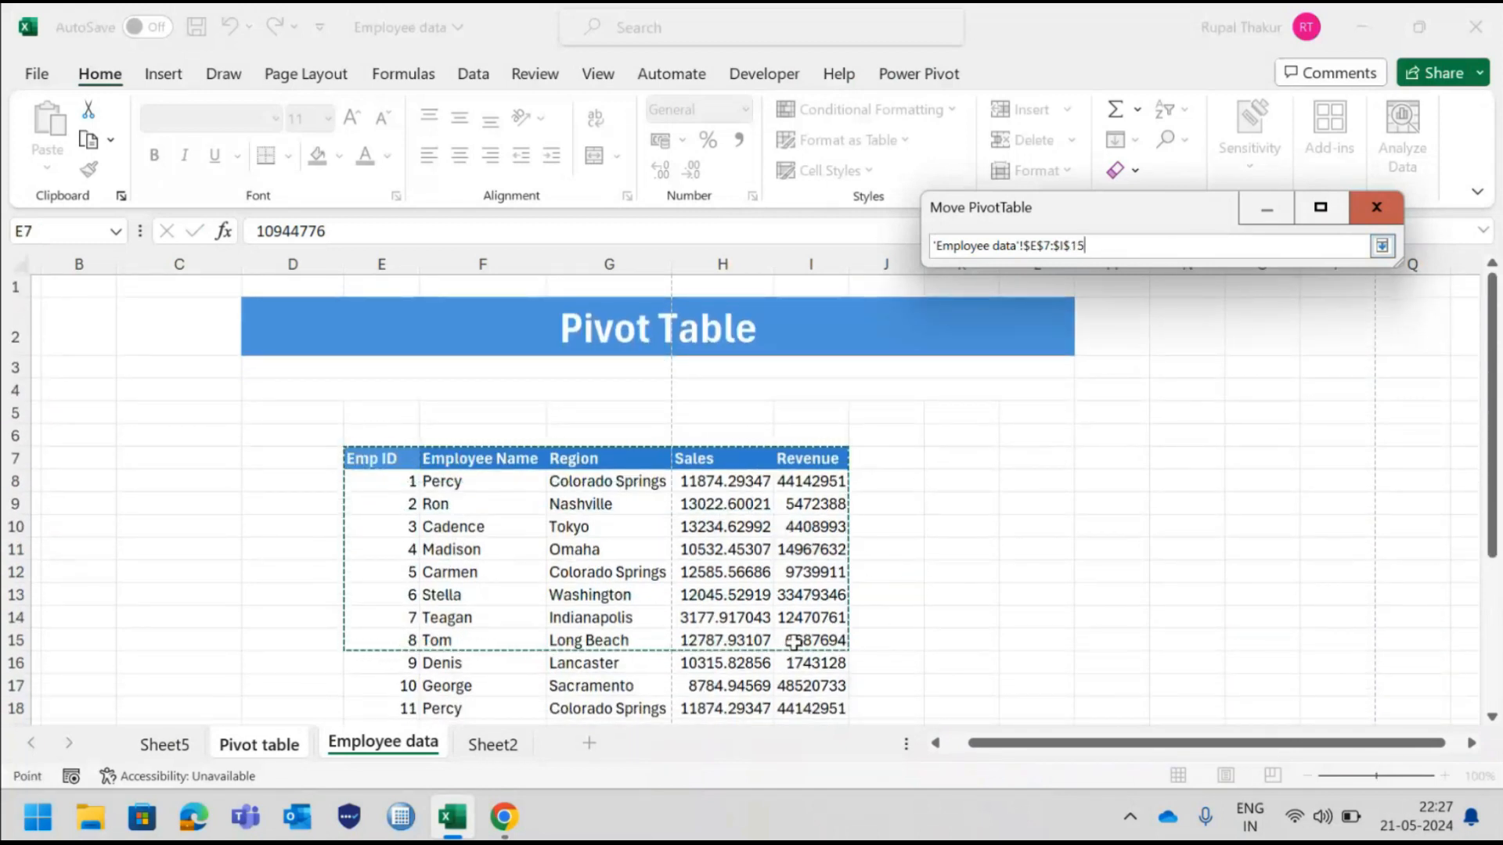
{"action": "key", "text": "ctrl+z"}
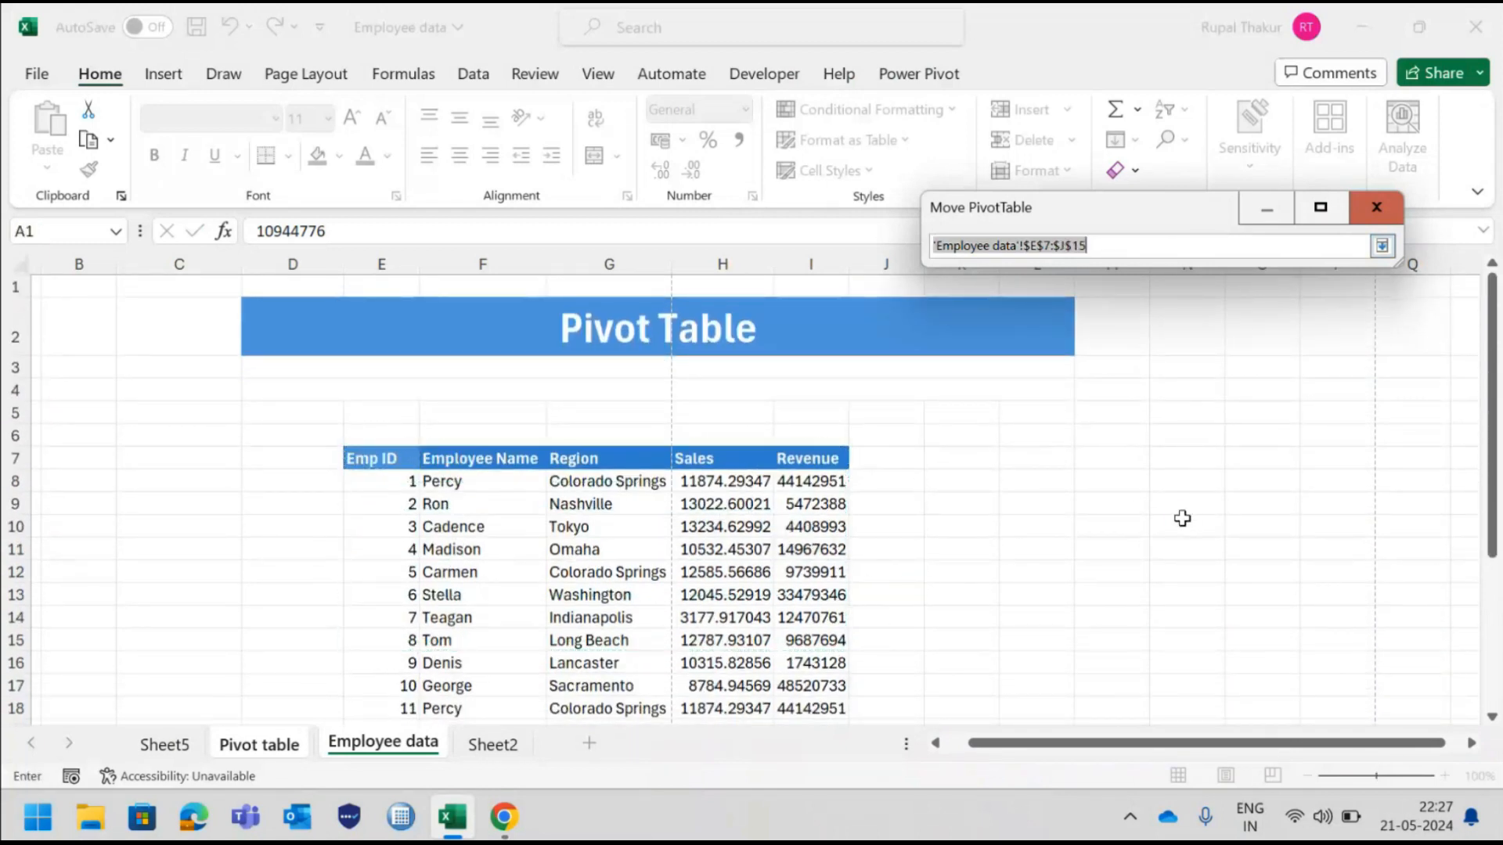
{"action": "left_click", "coordinate": [1382, 246]}
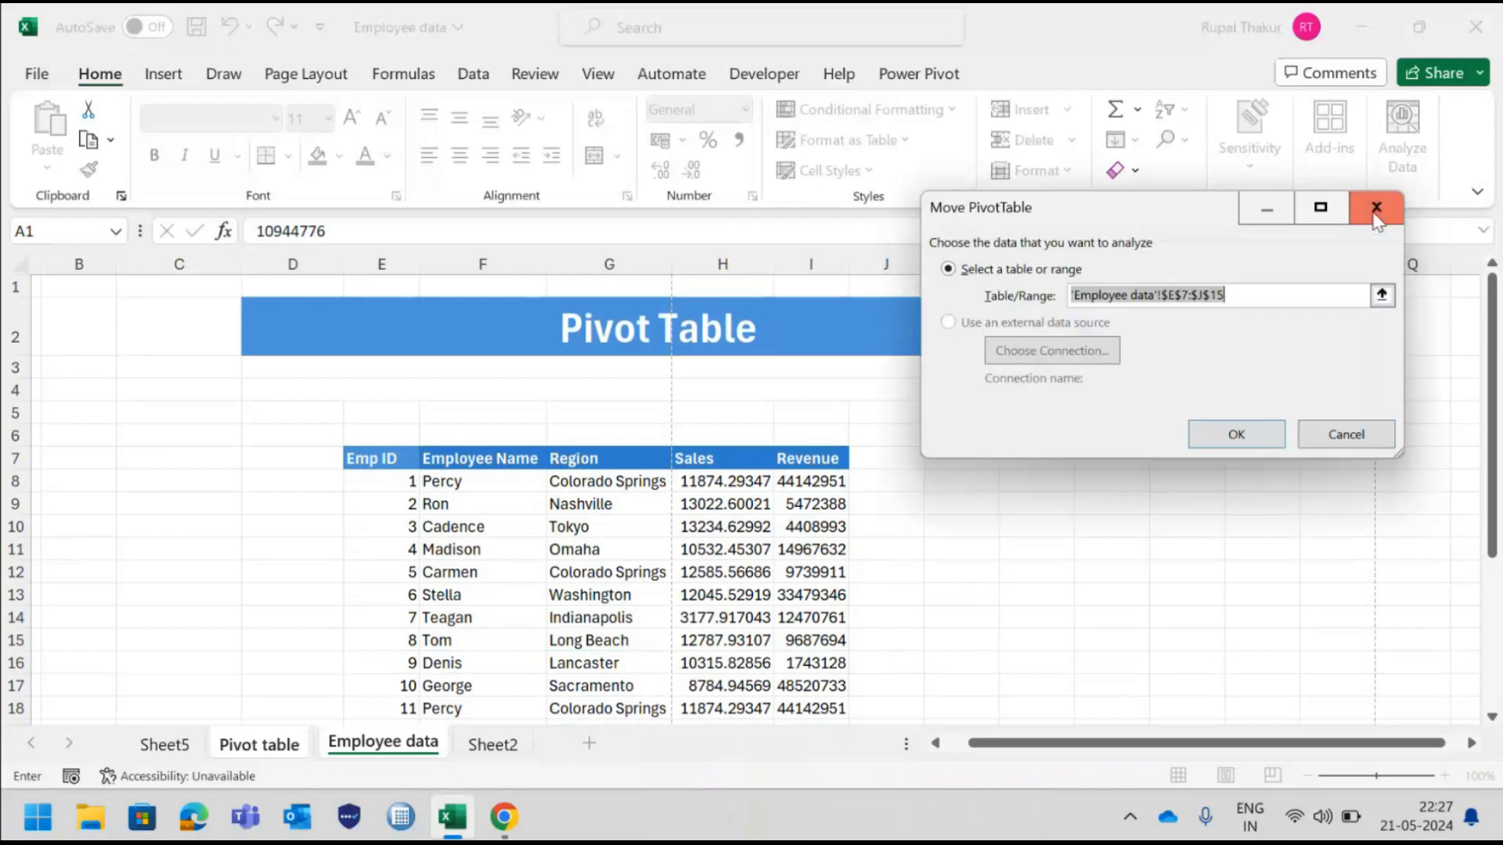
{"action": "left_click", "coordinate": [1334, 435]}
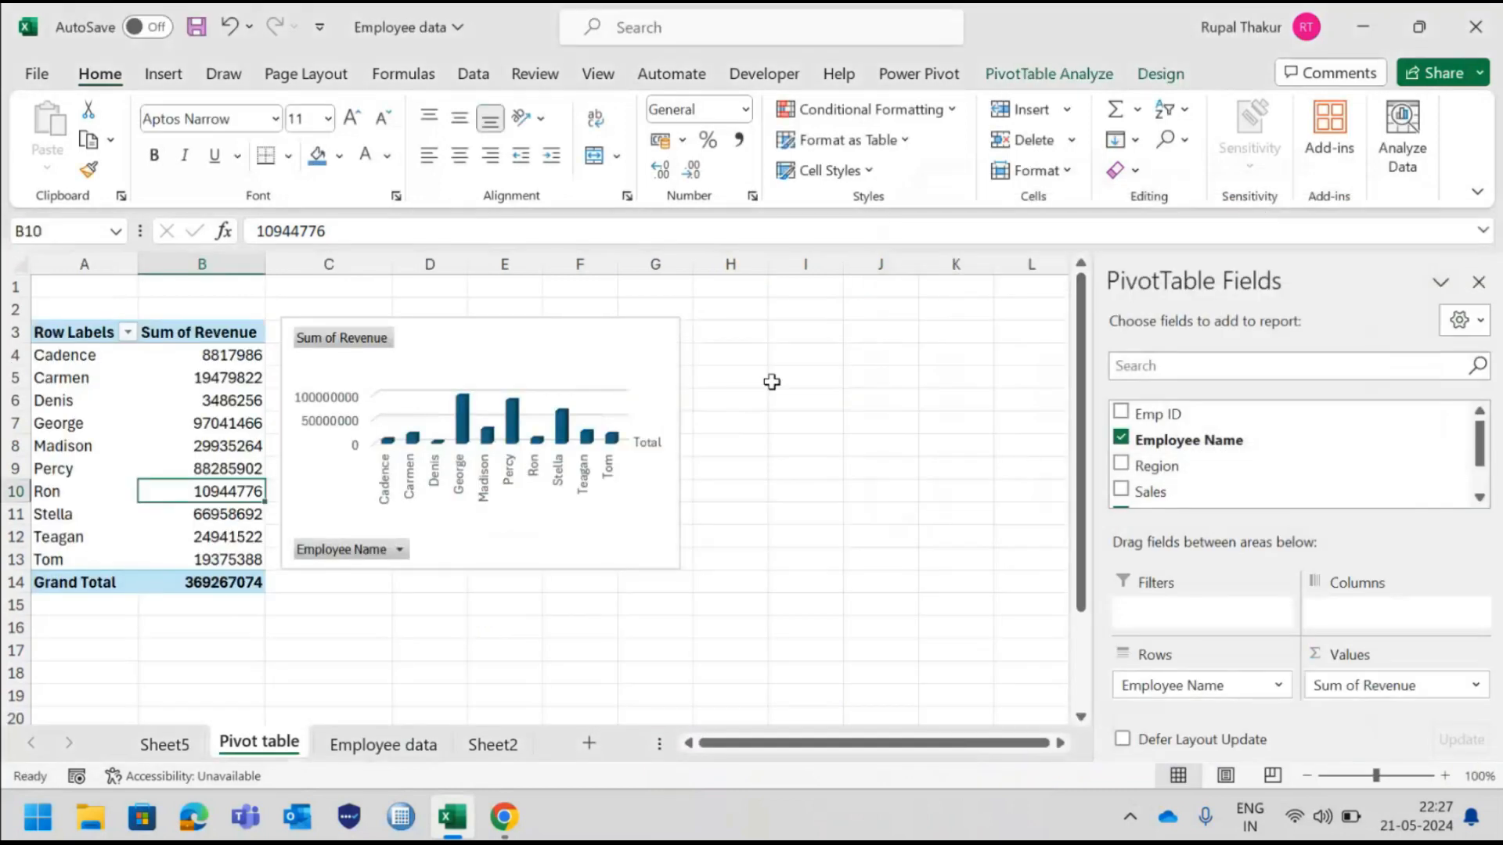
Move the PivotChart away from the PivotTable so that it spans about columns G to L.
{"action": "left_click", "coordinate": [1042, 73]}
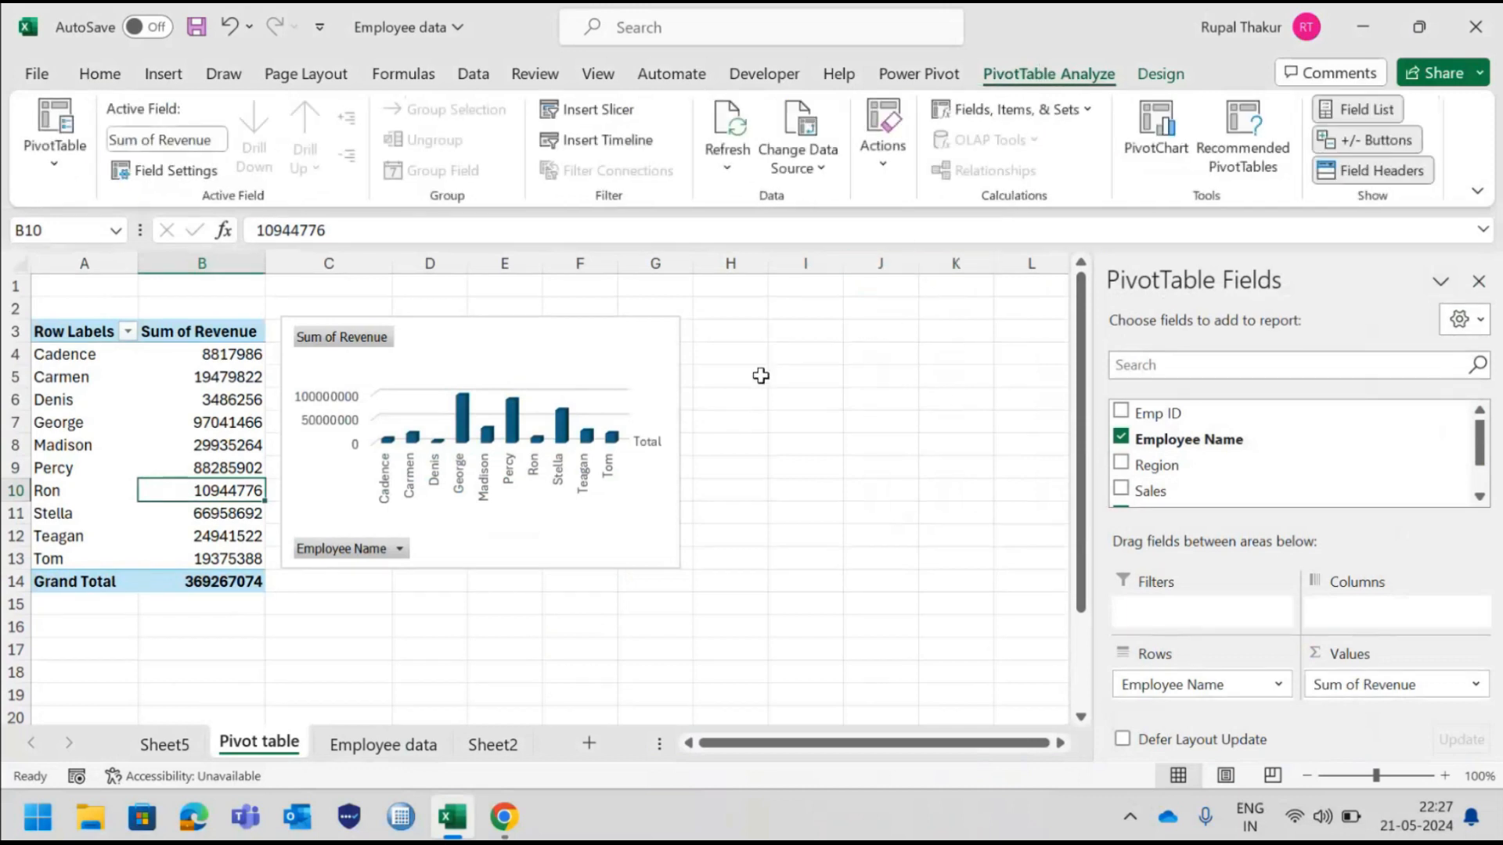
{"action": "left_click", "coordinate": [641, 344]}
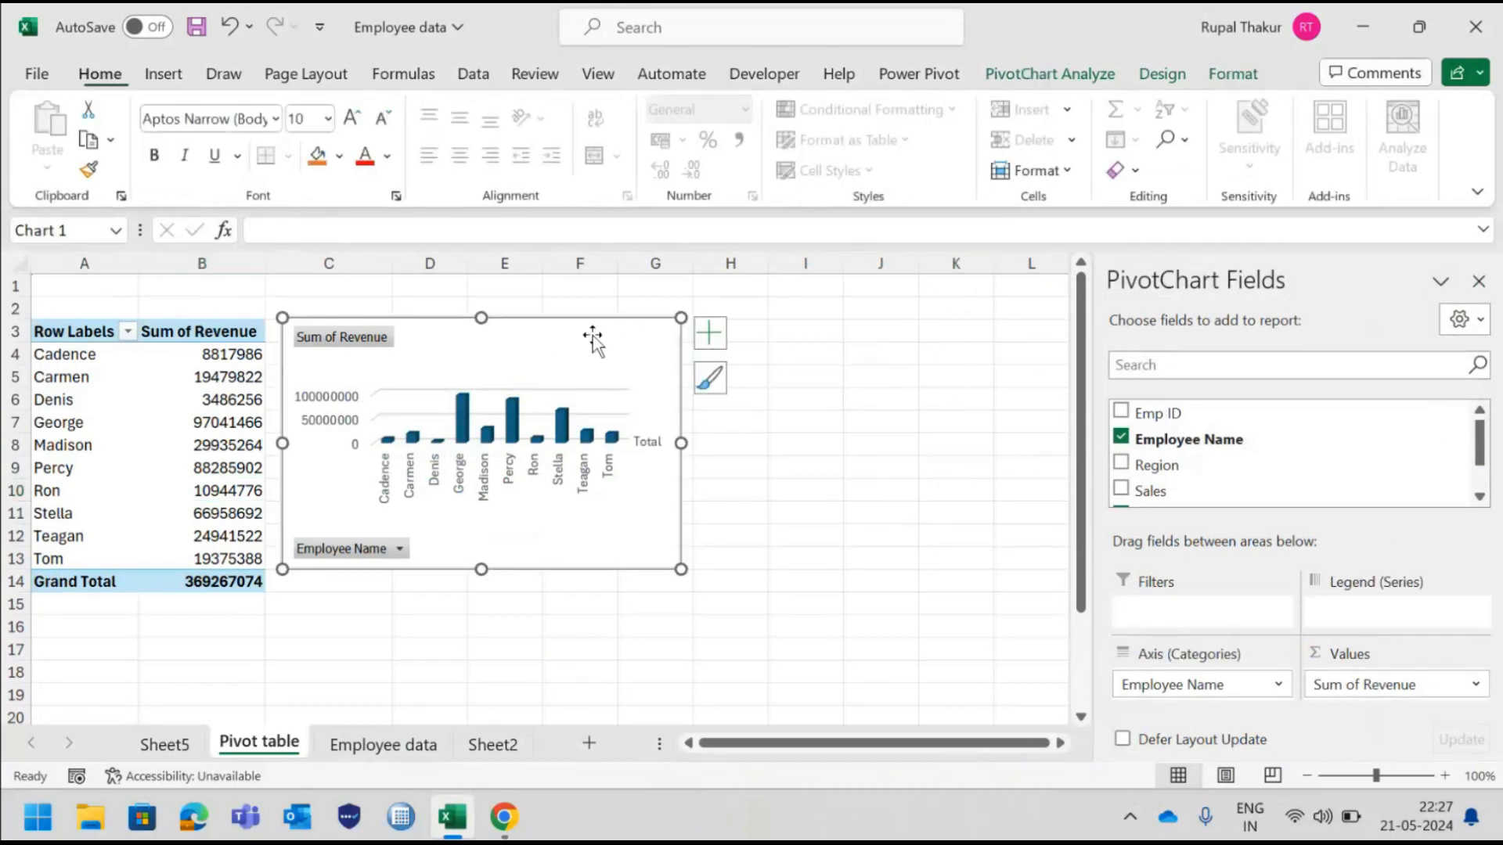
{"action": "mouse_move", "coordinate": [605, 339]}
{"action": "left_mouse_down"}
{"action": "mouse_move", "coordinate": [926, 357]}
{"action": "mouse_move", "coordinate": [923, 336]}
{"action": "left_mouse_up"}
{"action": "mouse_move", "coordinate": [1480, 452]}
{"action": "left_mouse_down"}
{"action": "mouse_move", "coordinate": [1482, 477]}
{"action": "mouse_move", "coordinate": [1481, 438]}
{"action": "left_mouse_up"}
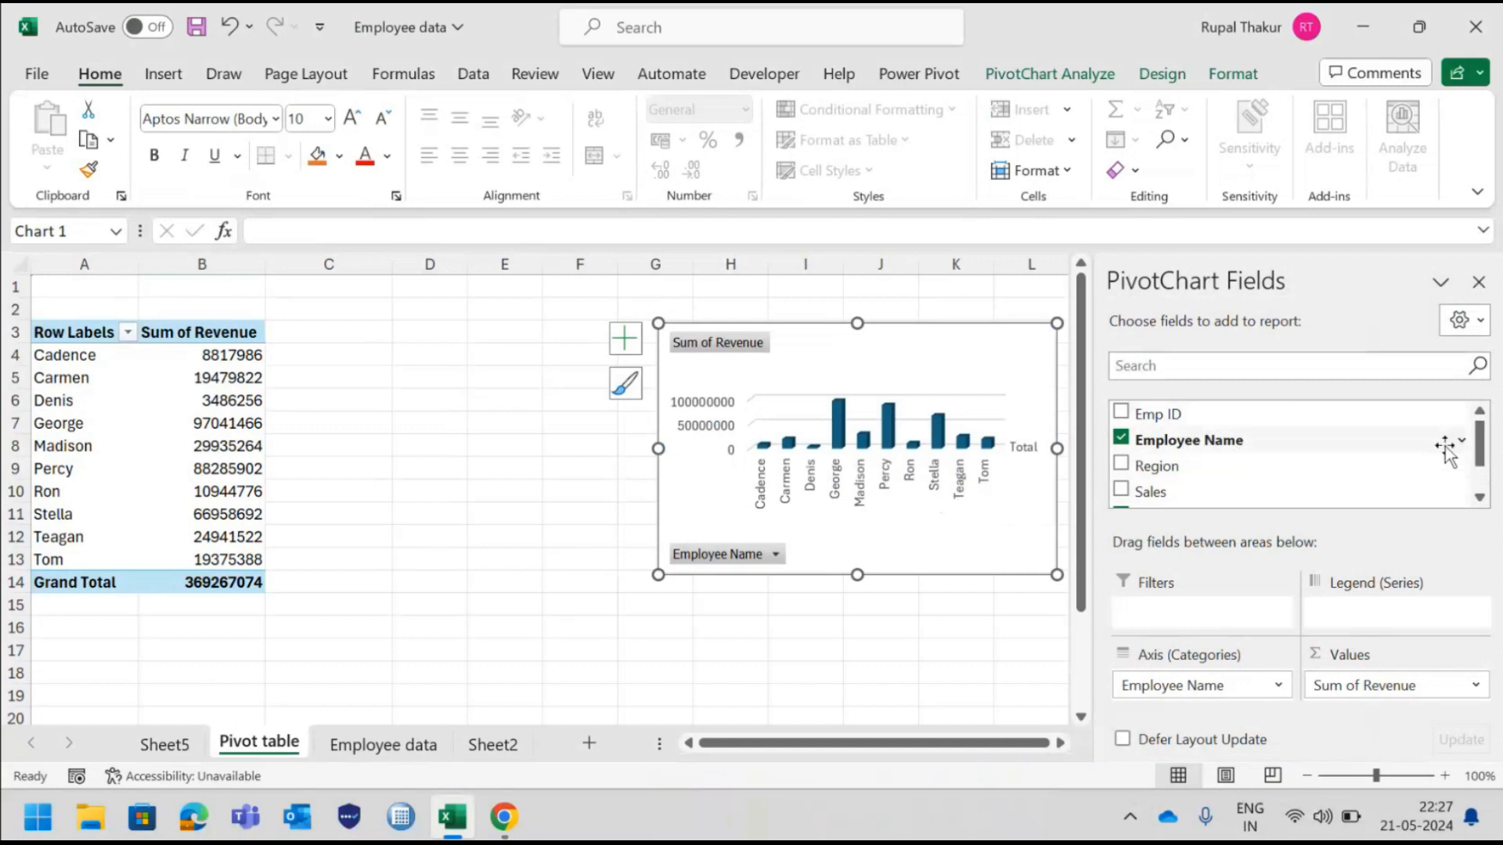
{"action": "left_click_drag", "start_coordinate": [1477, 432], "coordinate": [1481, 469]}
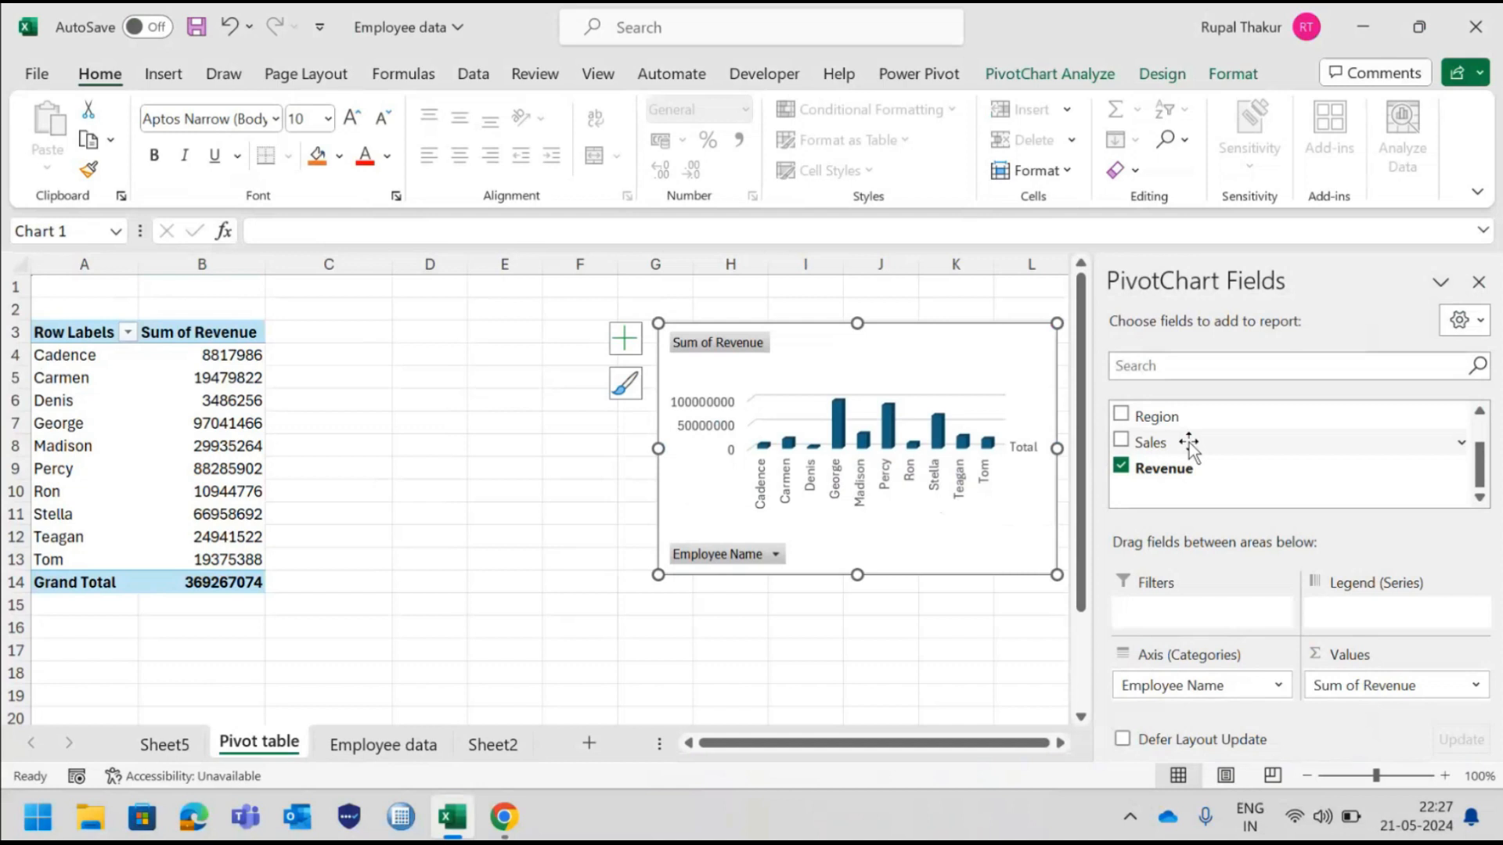
{"action": "left_click", "coordinate": [1044, 64]}
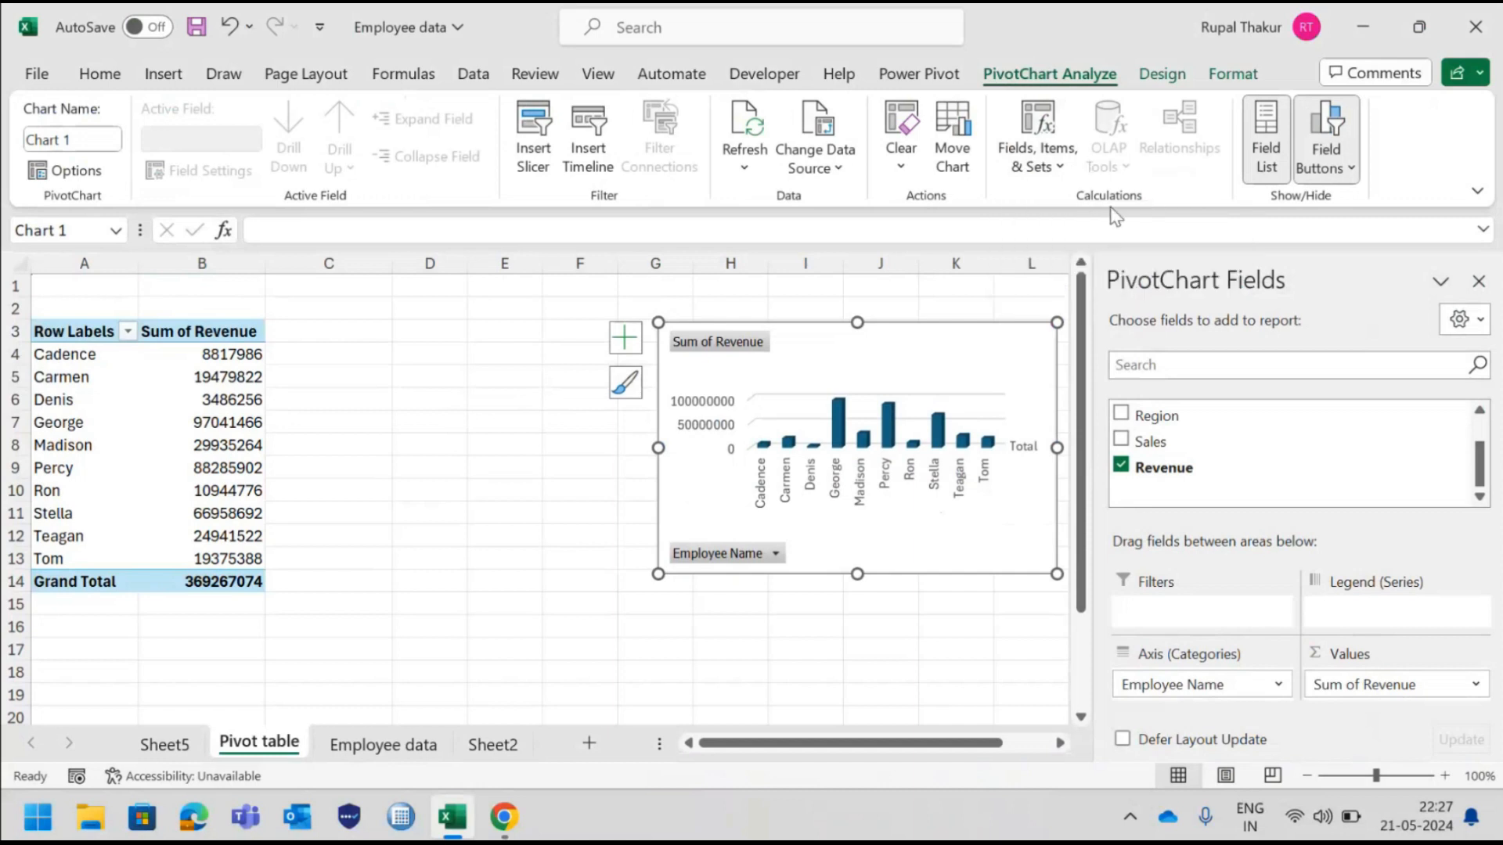
{"action": "left_click", "coordinate": [1019, 131]}
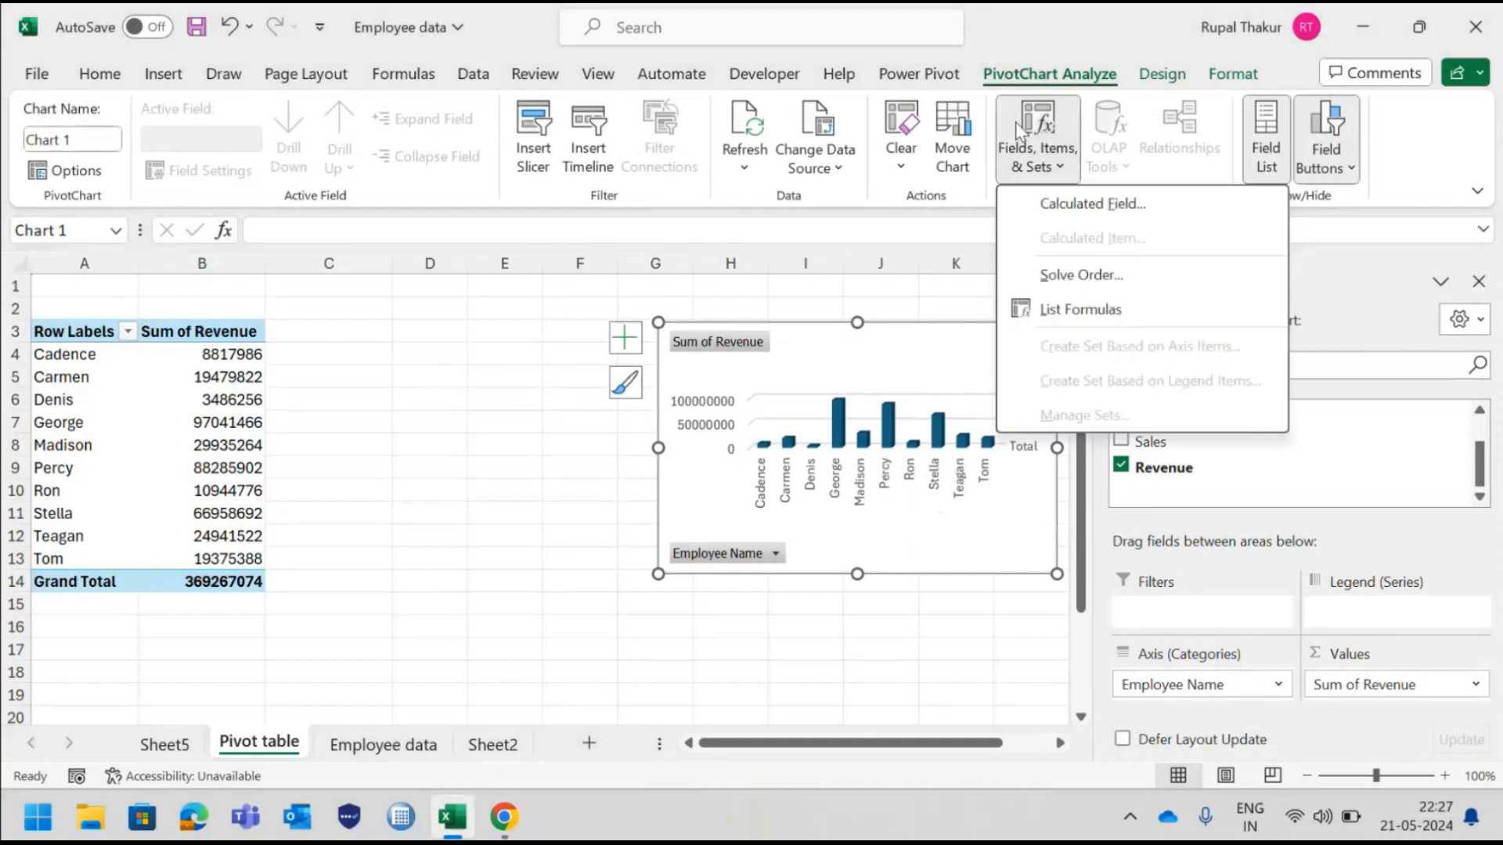
{"action": "left_click", "coordinate": [1090, 204]}
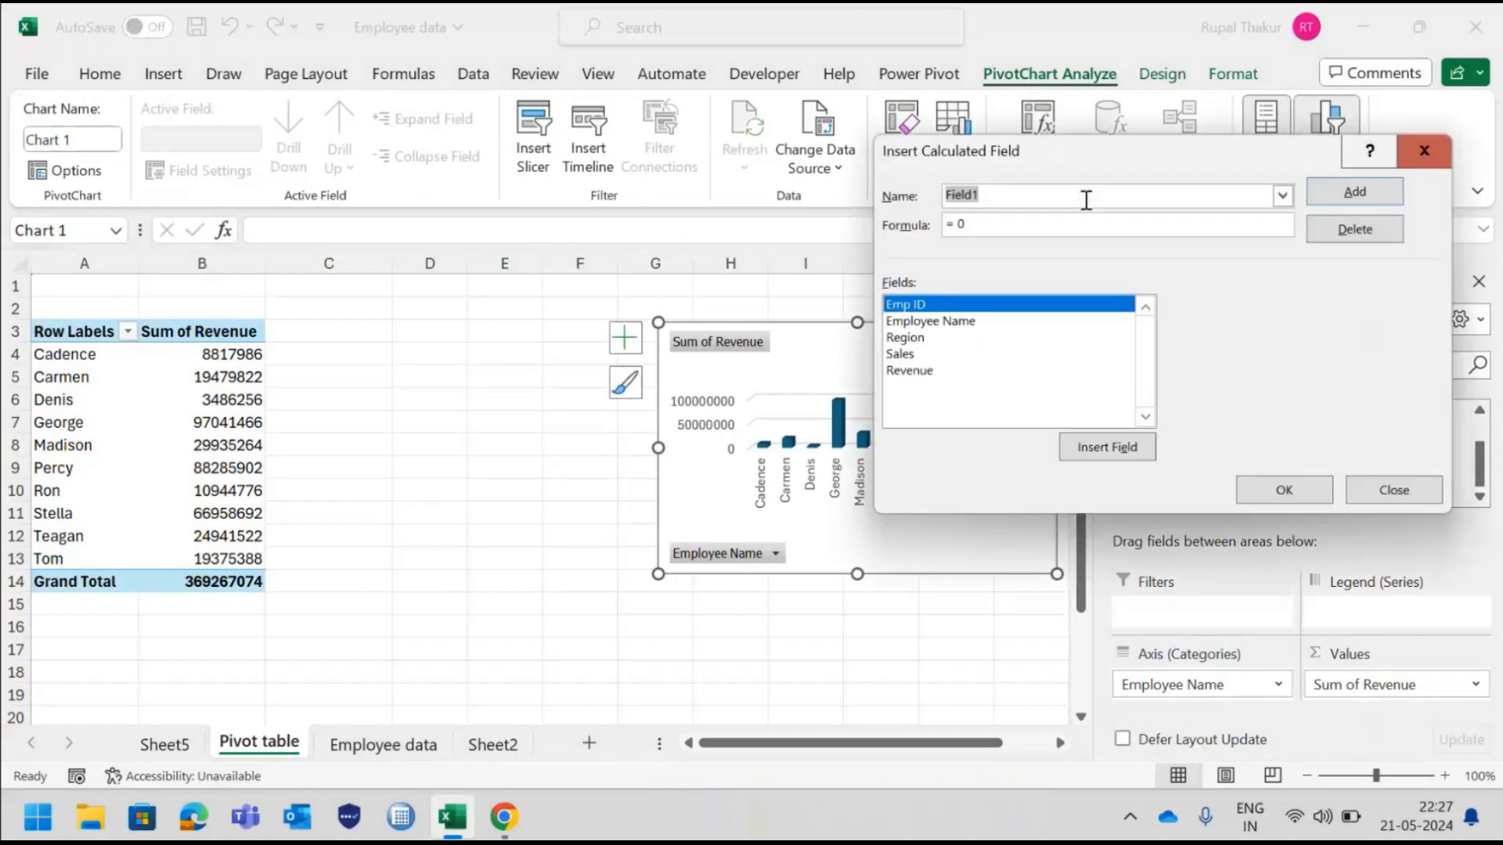
{"action": "left_click_drag", "start_coordinate": [1136, 150], "coordinate": [904, 224]}
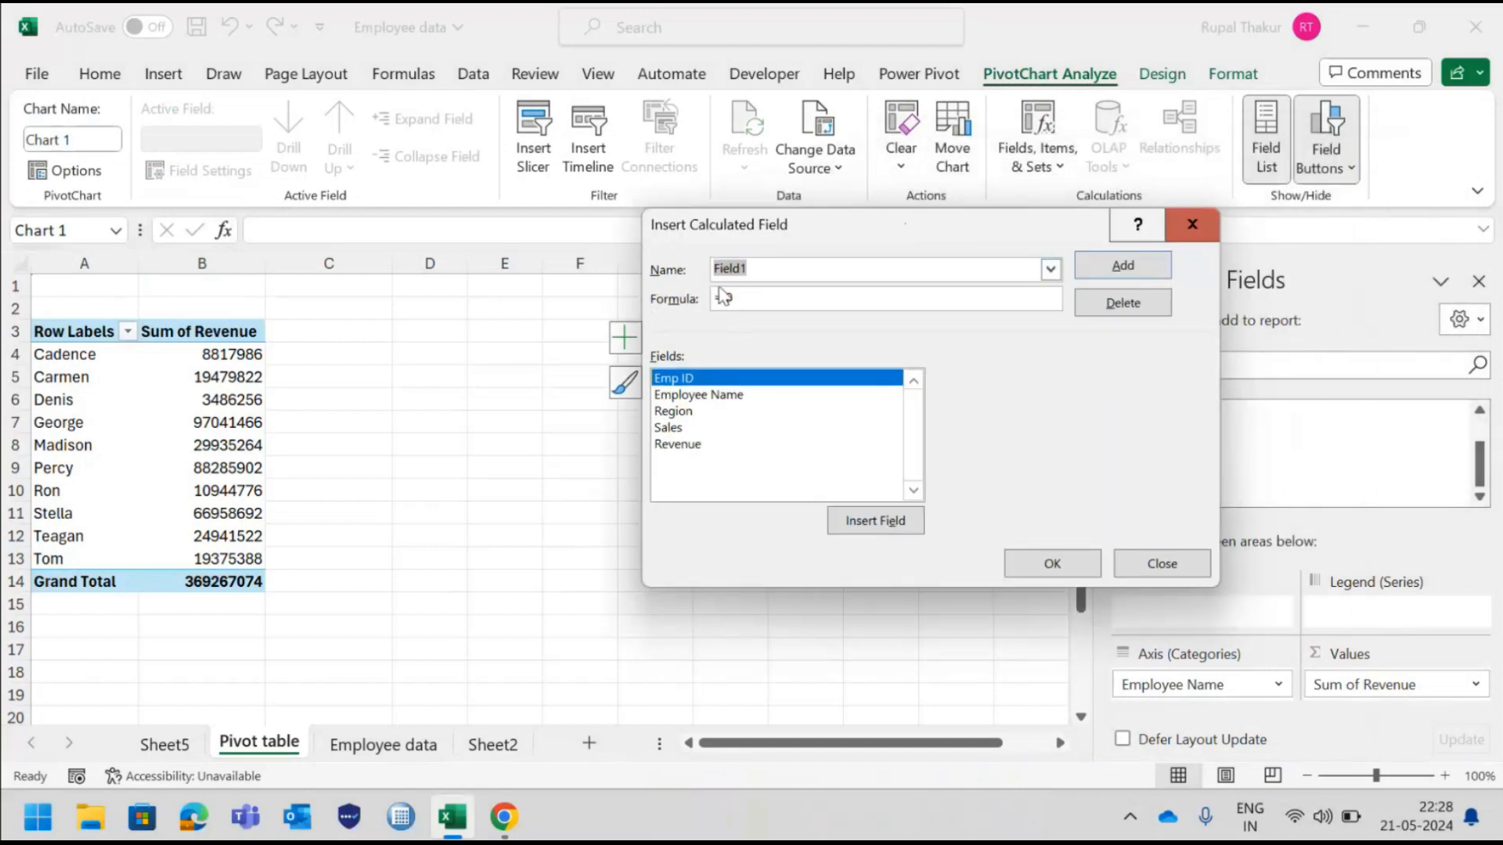
{"action": "key", "text": "BackSpace"}
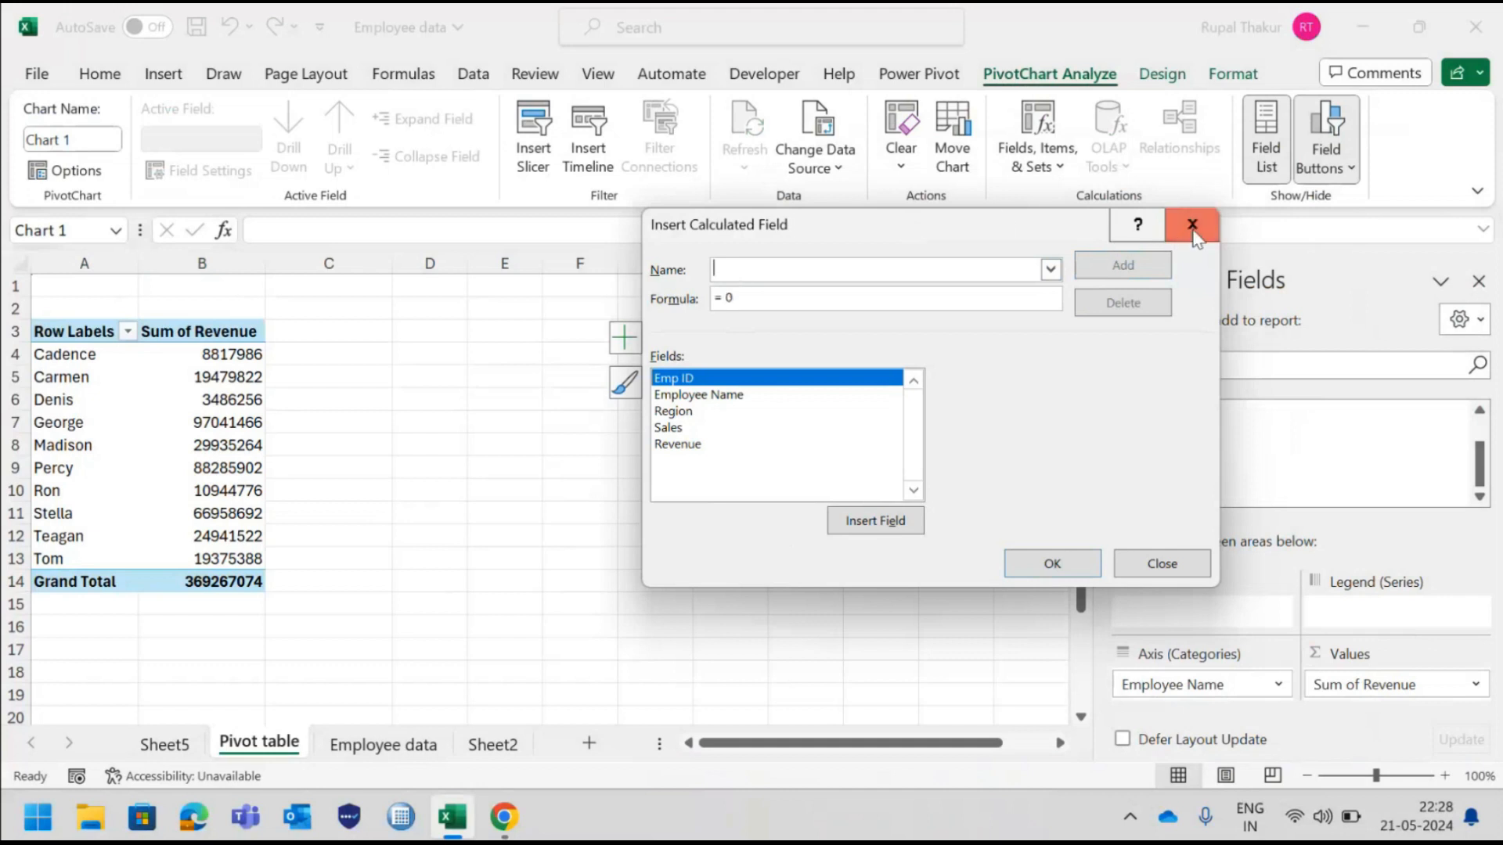
{"action": "left_click", "coordinate": [1192, 226]}
Add an Expenses column header in J7 of the Employee data sheet, beside Revenue.
{"action": "left_click", "coordinate": [413, 751]}
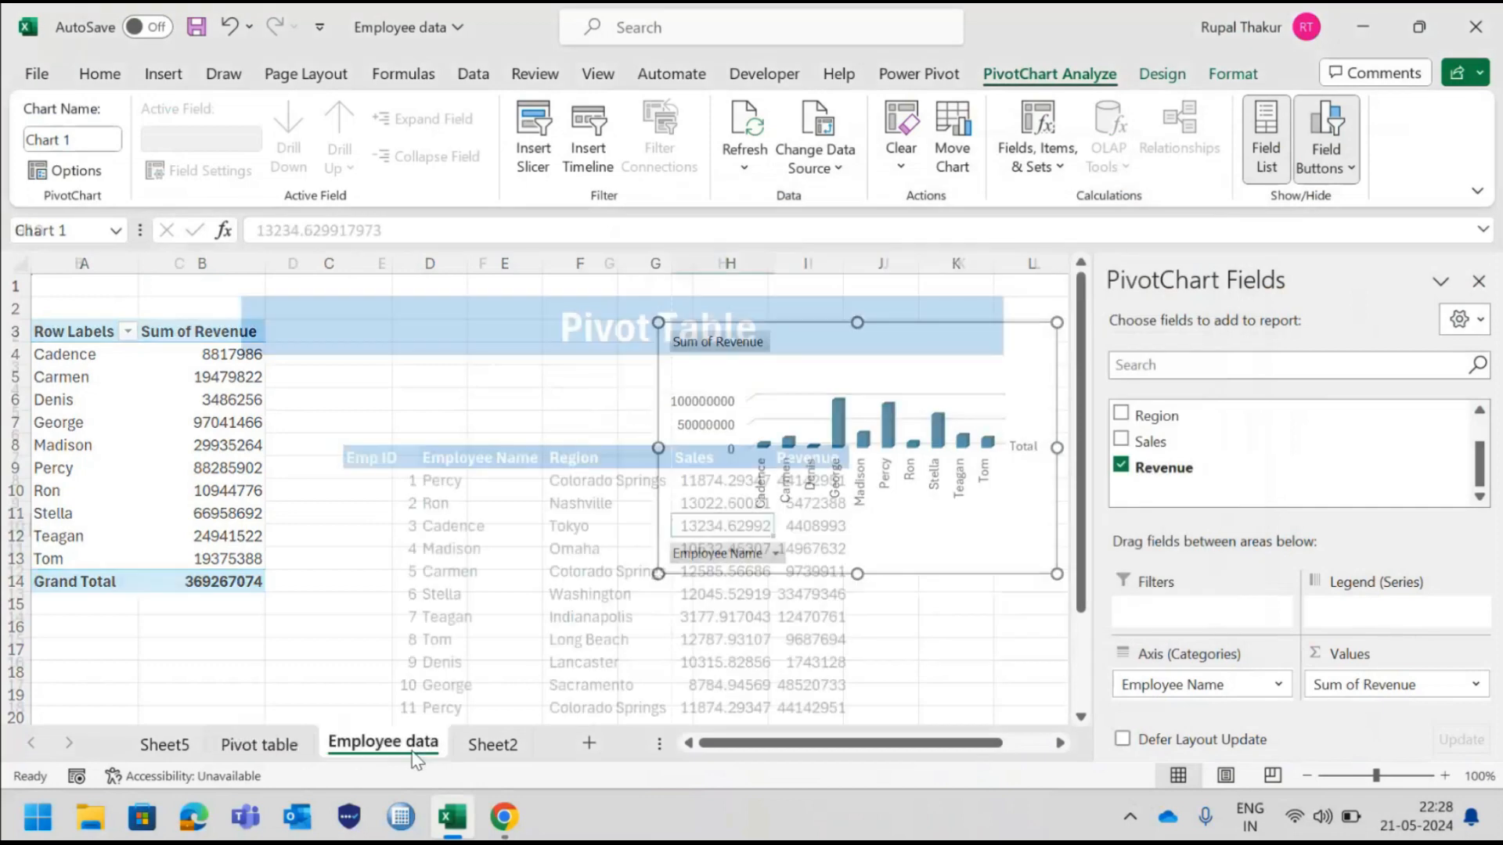
{"action": "left_click", "coordinate": [881, 461]}
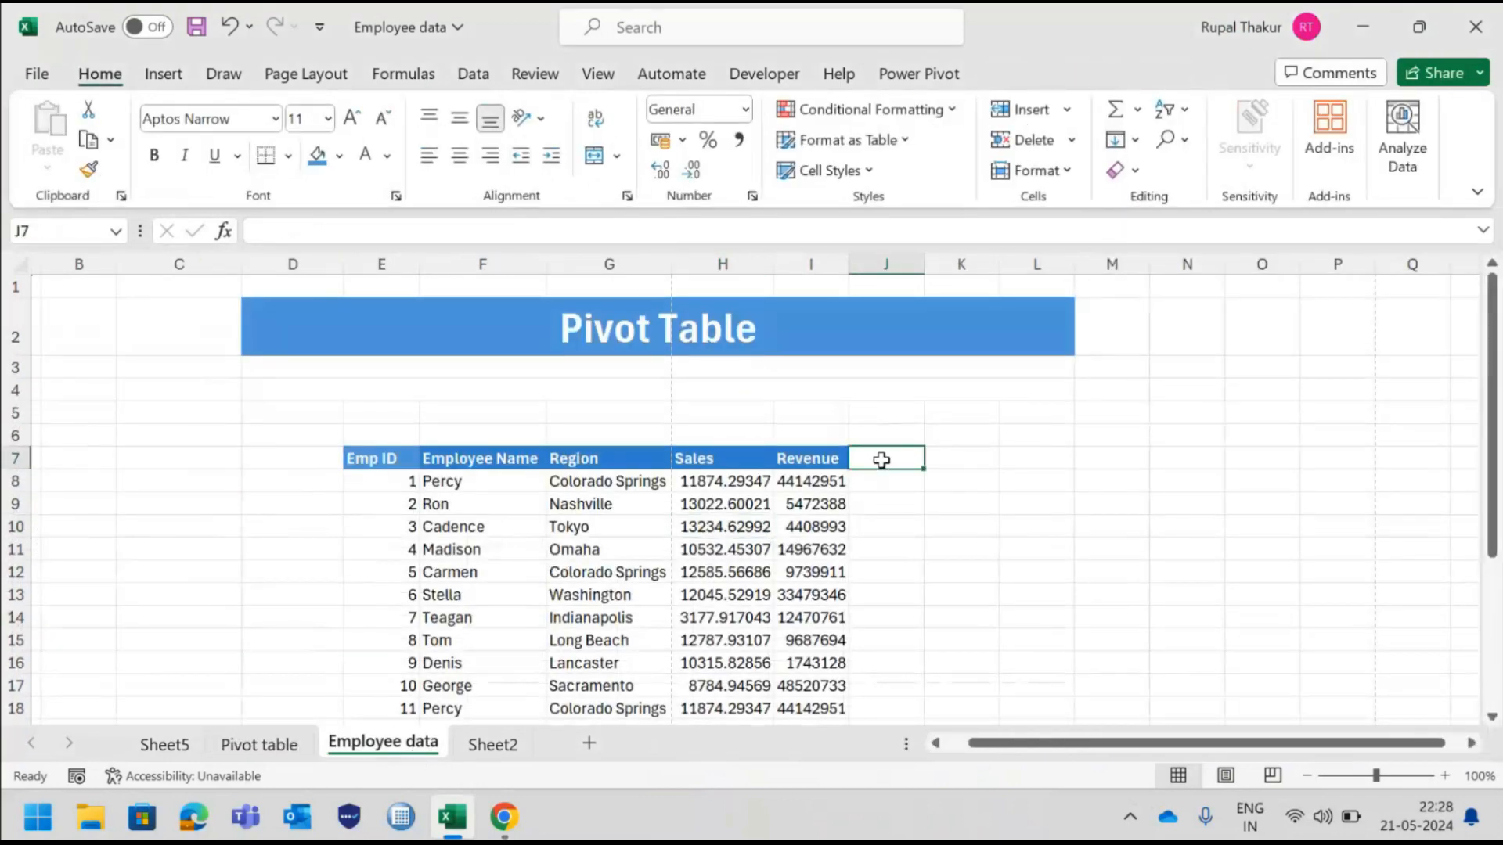
{"action": "type", "text": "Expenses"}
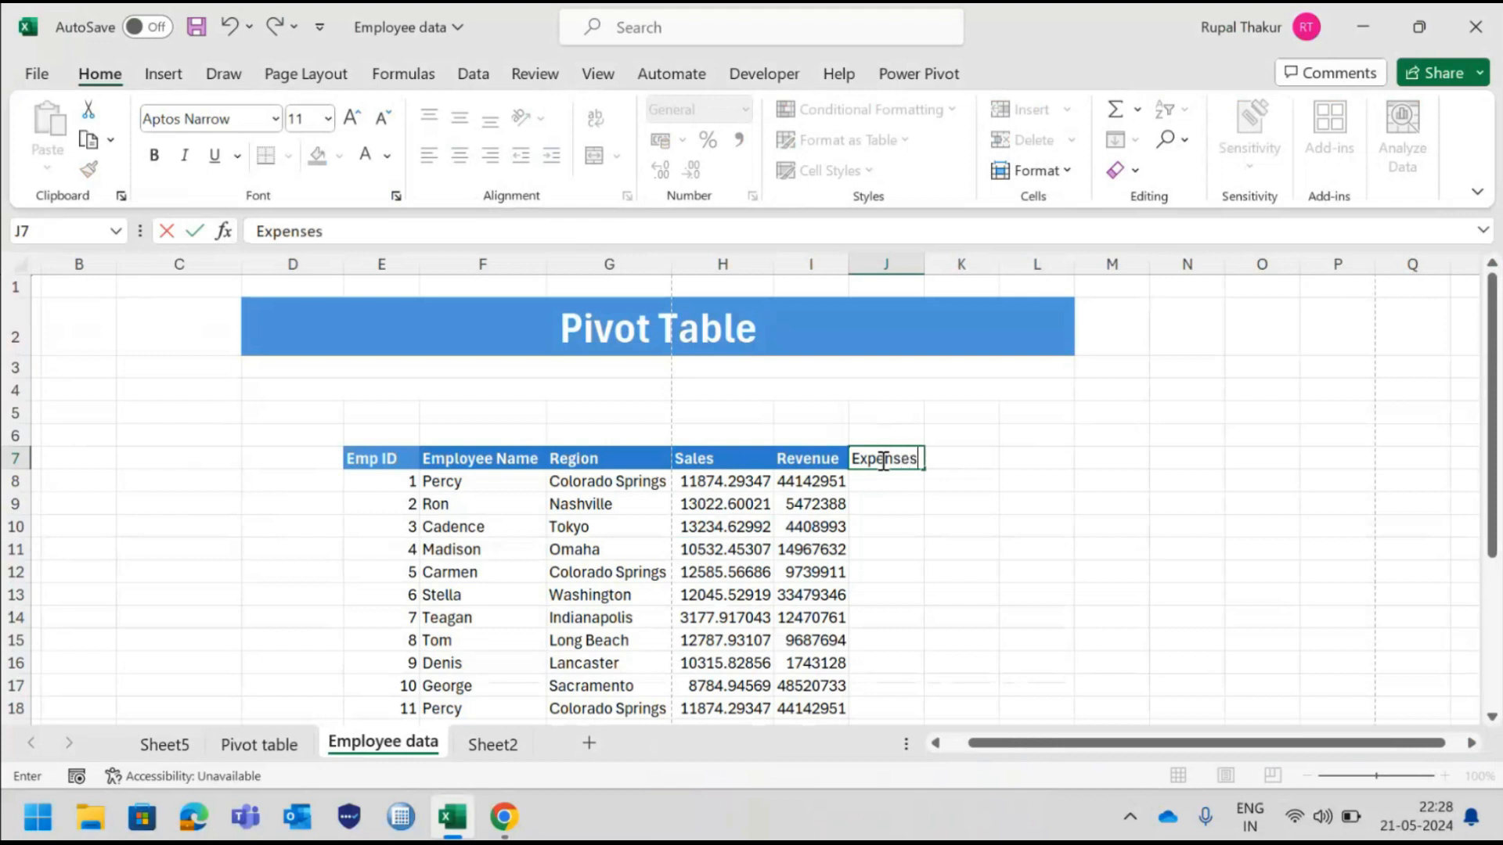
{"action": "key", "text": "Return"}
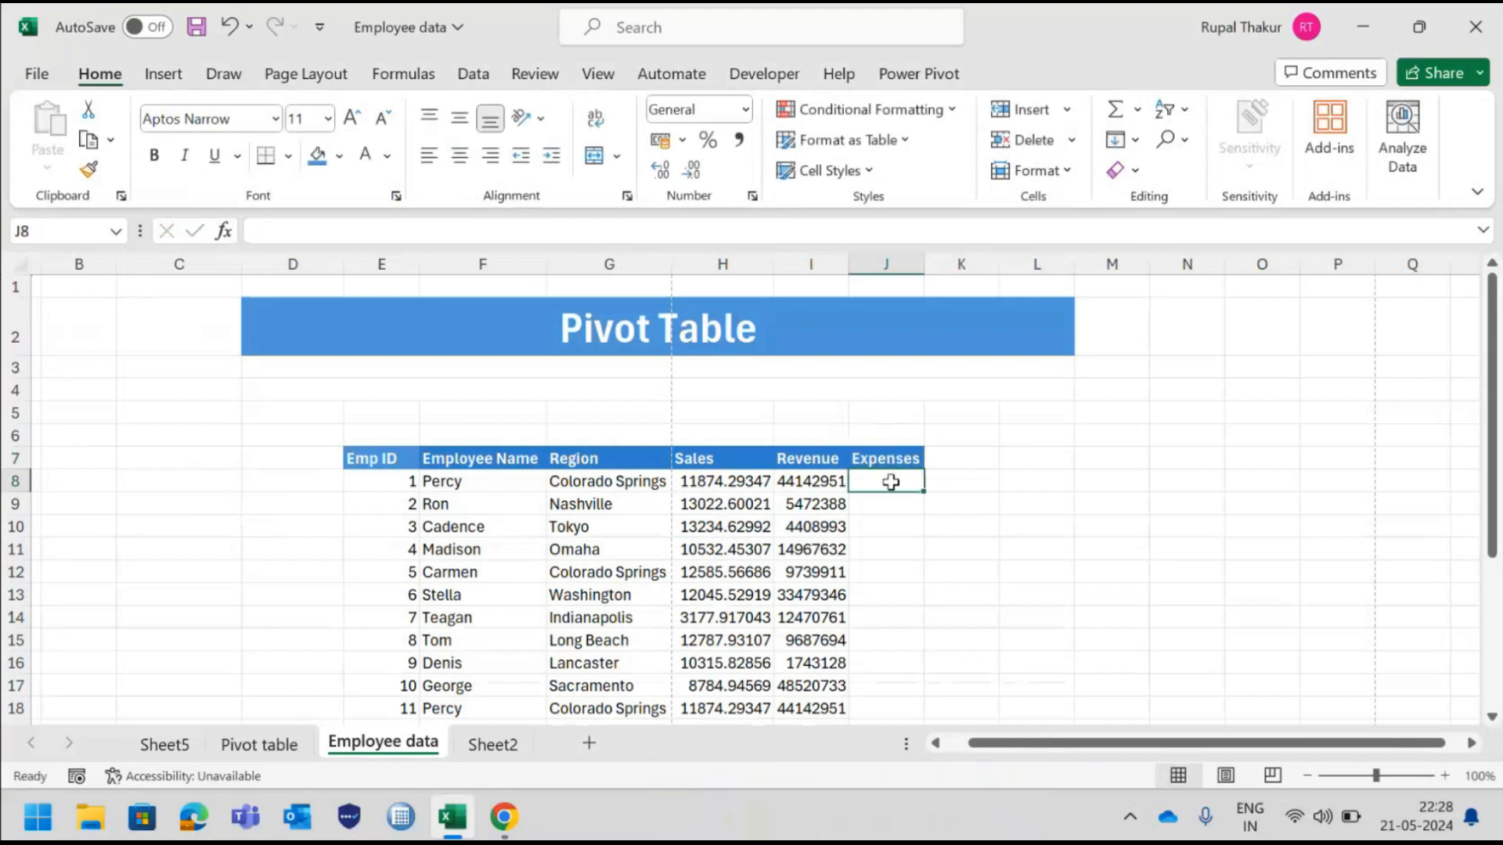
Enter the expenses 93824657, 3246246 and 236363 in J8 to J10 and check the first entry.
{"action": "type", "text": "9382465"}
{"action": "key", "text": "Return"}
{"action": "type", "text": "3246246"}
{"action": "key", "text": "Return"}
{"action": "type", "text": "236363"}
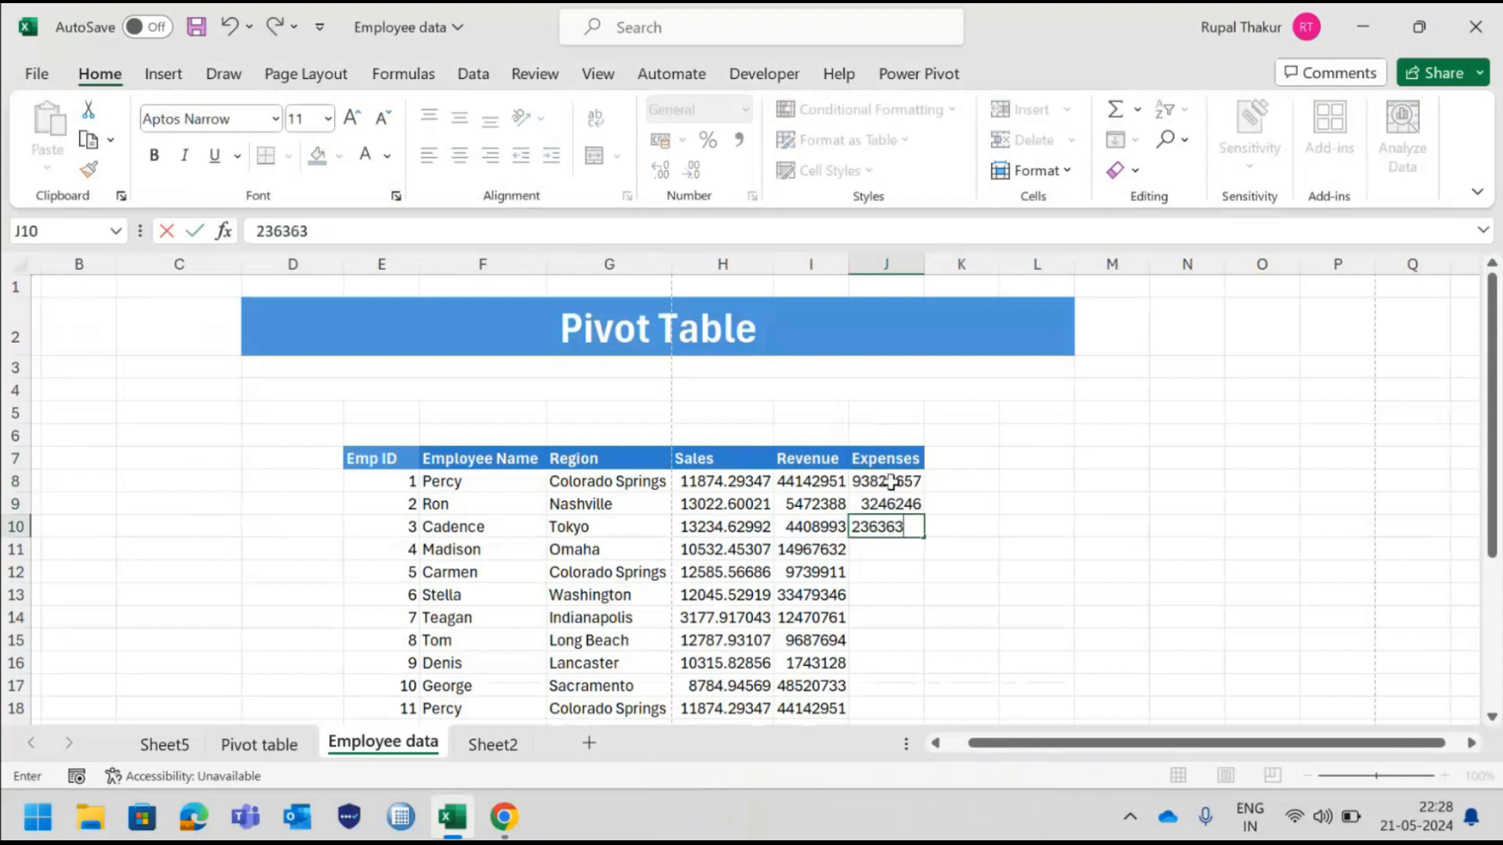
{"action": "key", "text": "Return"}
{"action": "left_click", "coordinate": [906, 480]}
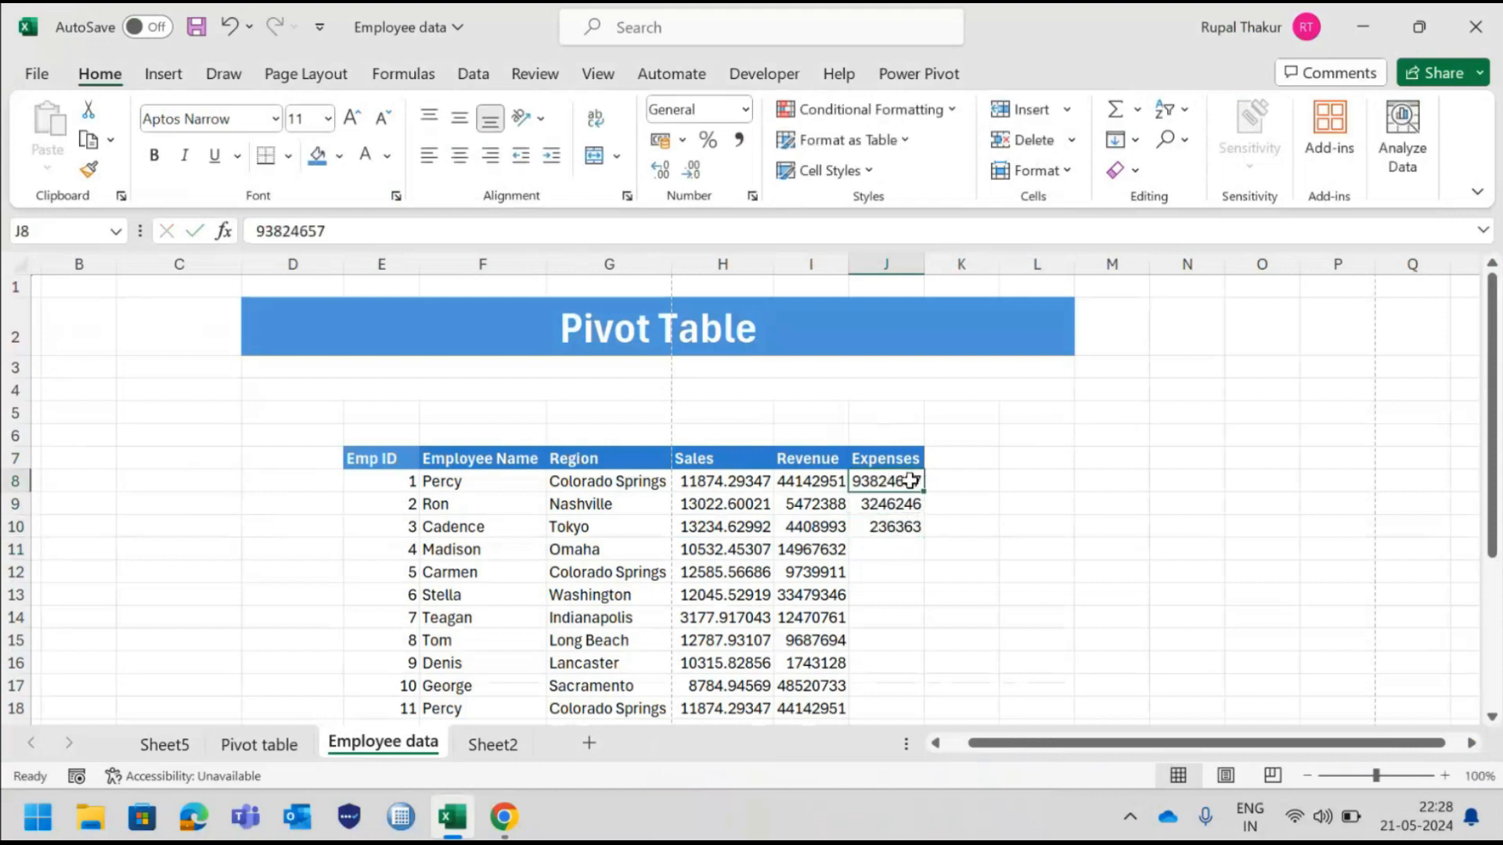
{"action": "left_click_drag", "start_coordinate": [979, 548], "coordinate": [912, 327]}
{"action": "left_click", "coordinate": [879, 481]}
{"action": "left_click", "coordinate": [871, 483]}
{"action": "left_click", "coordinate": [979, 430]}
{"action": "scroll", "coordinate": [979, 432], "scroll_direction": "up", "scroll_amount": 3}
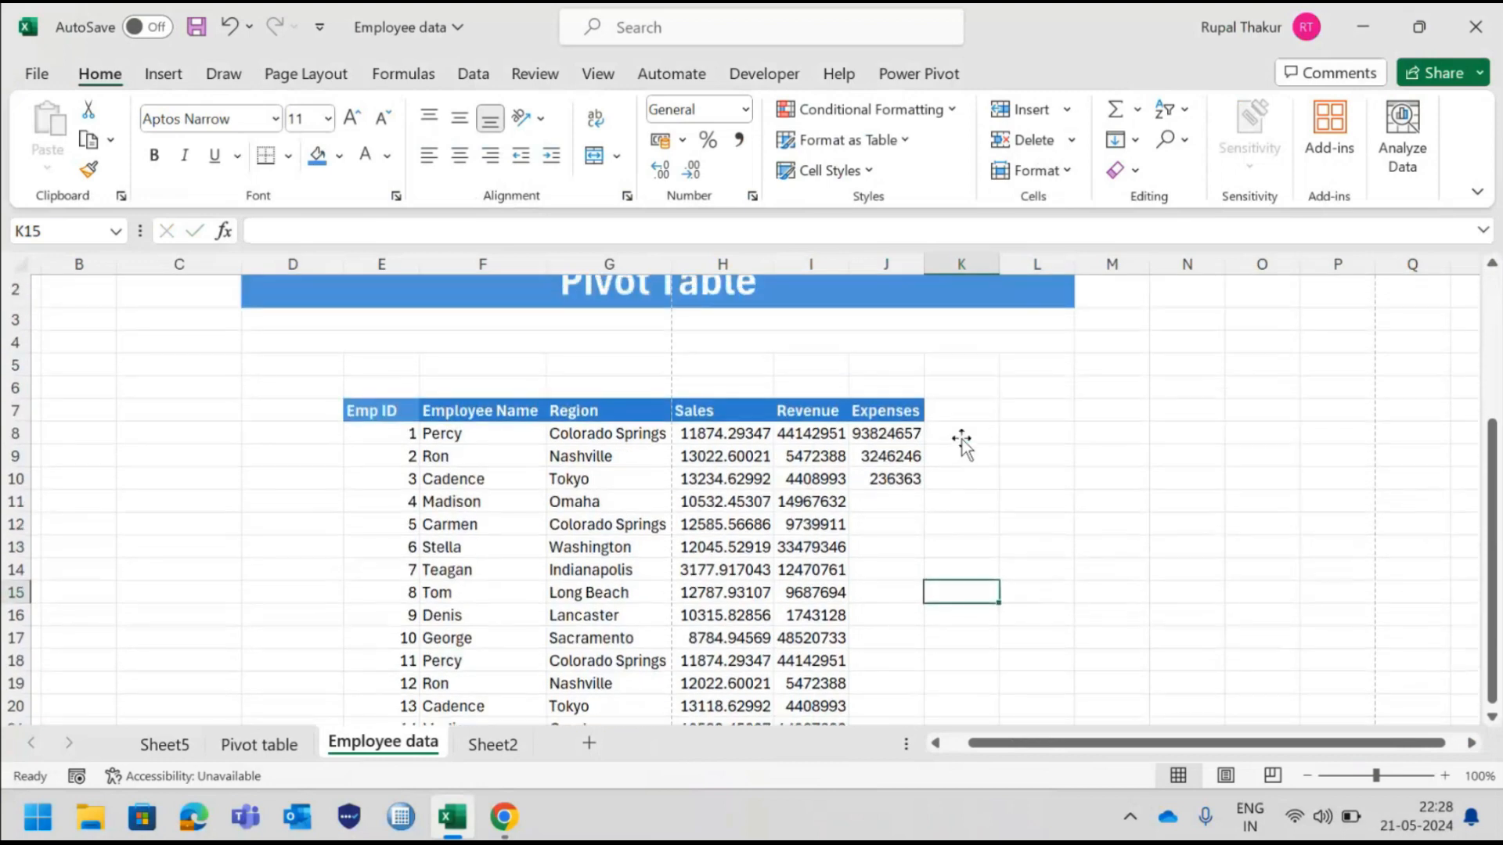
Continue the Expenses column with 28493623, 2365 and 6547453 in J11 to J13.
{"action": "left_click", "coordinate": [881, 502]}
{"action": "type", "text": "28493623"}
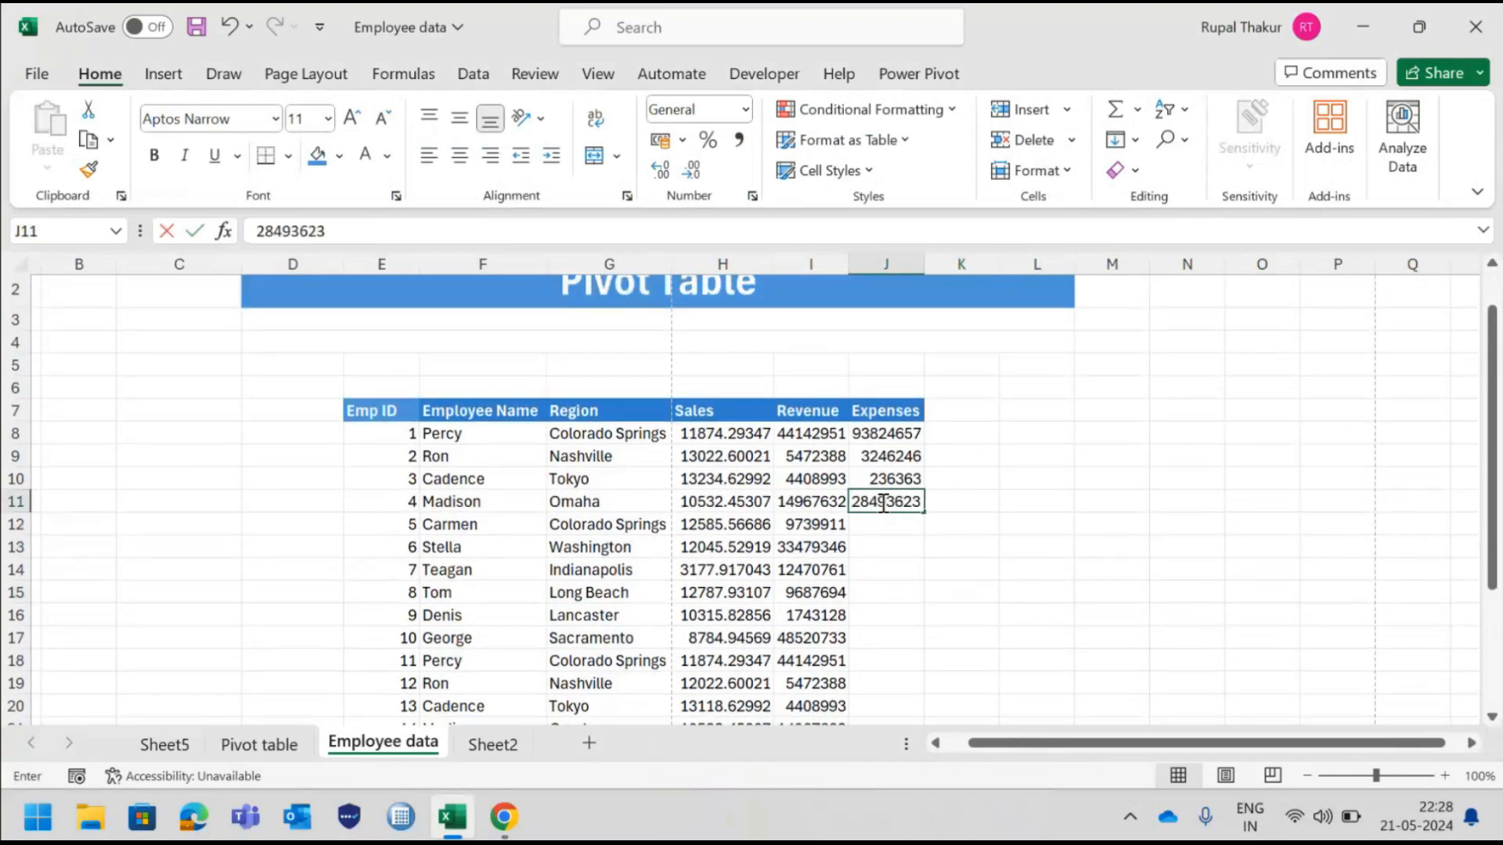
{"action": "key", "text": "Return"}
{"action": "type", "text": "2365"}
{"action": "key", "text": "Return"}
{"action": "type", "text": "6547453"}
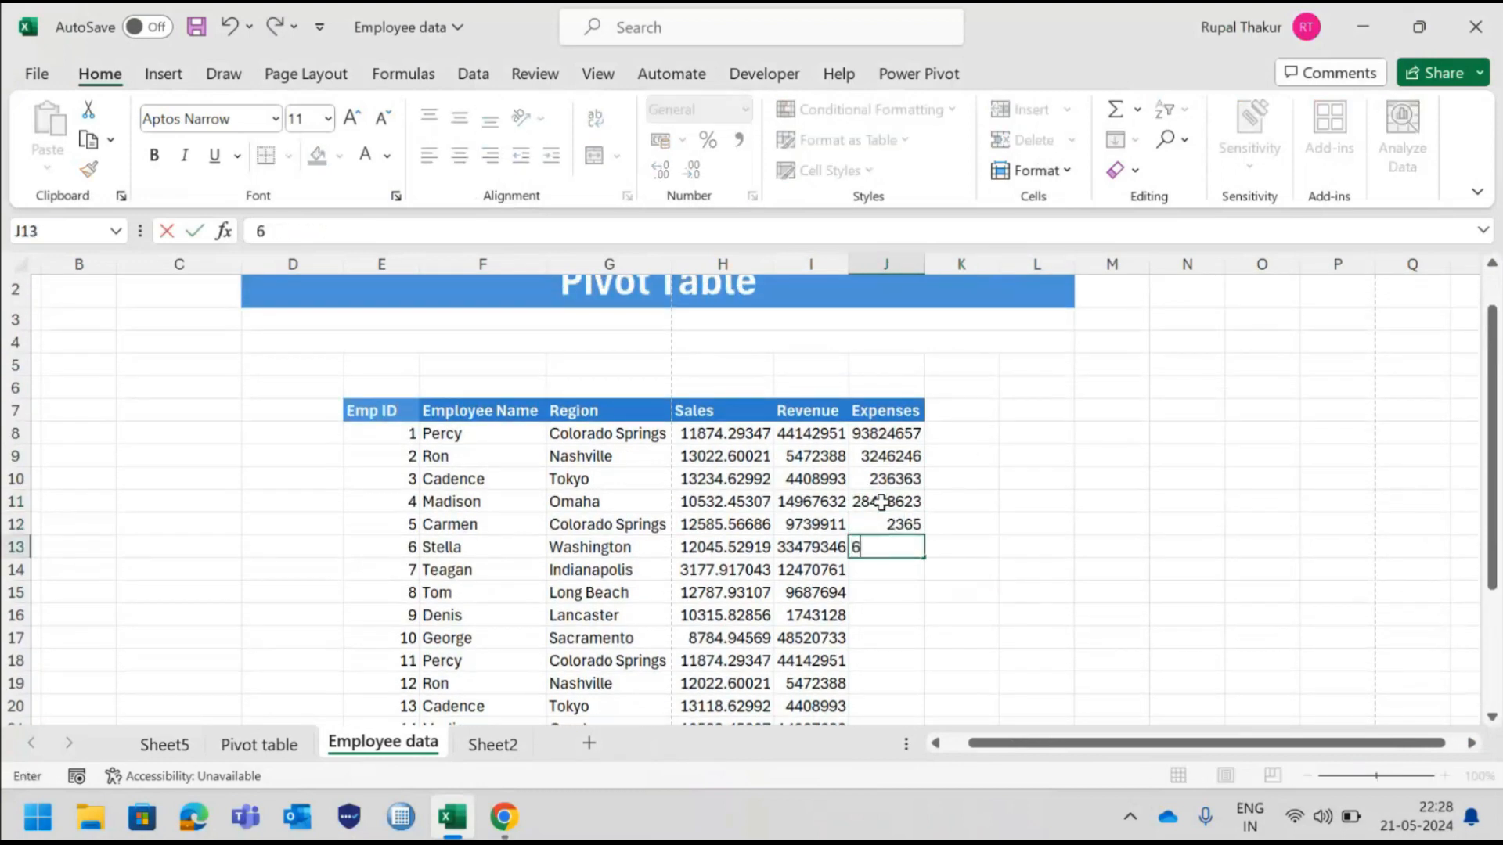
{"action": "key", "text": "Return"}
Fill in J14 of the Expenses column, correcting the mistyped entry to 8642082.
{"action": "type", "text": "23462y34"}
{"action": "key", "text": "Return"}
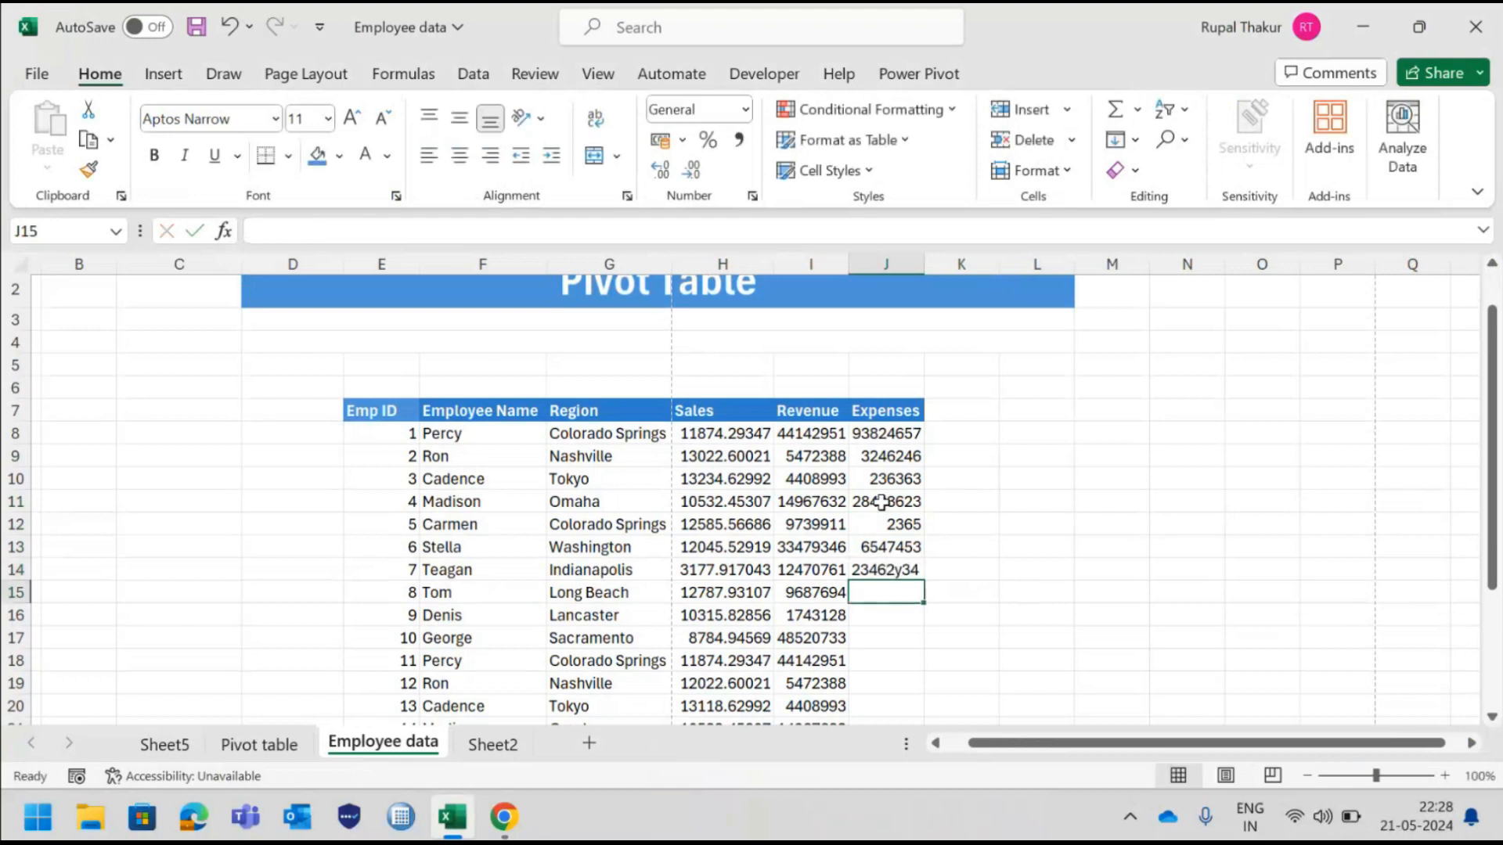
{"action": "key", "text": "BackSpace"}
{"action": "key", "text": "Up"}
{"action": "key", "text": "BackSpace"}
{"action": "type", "text": "8642082"}
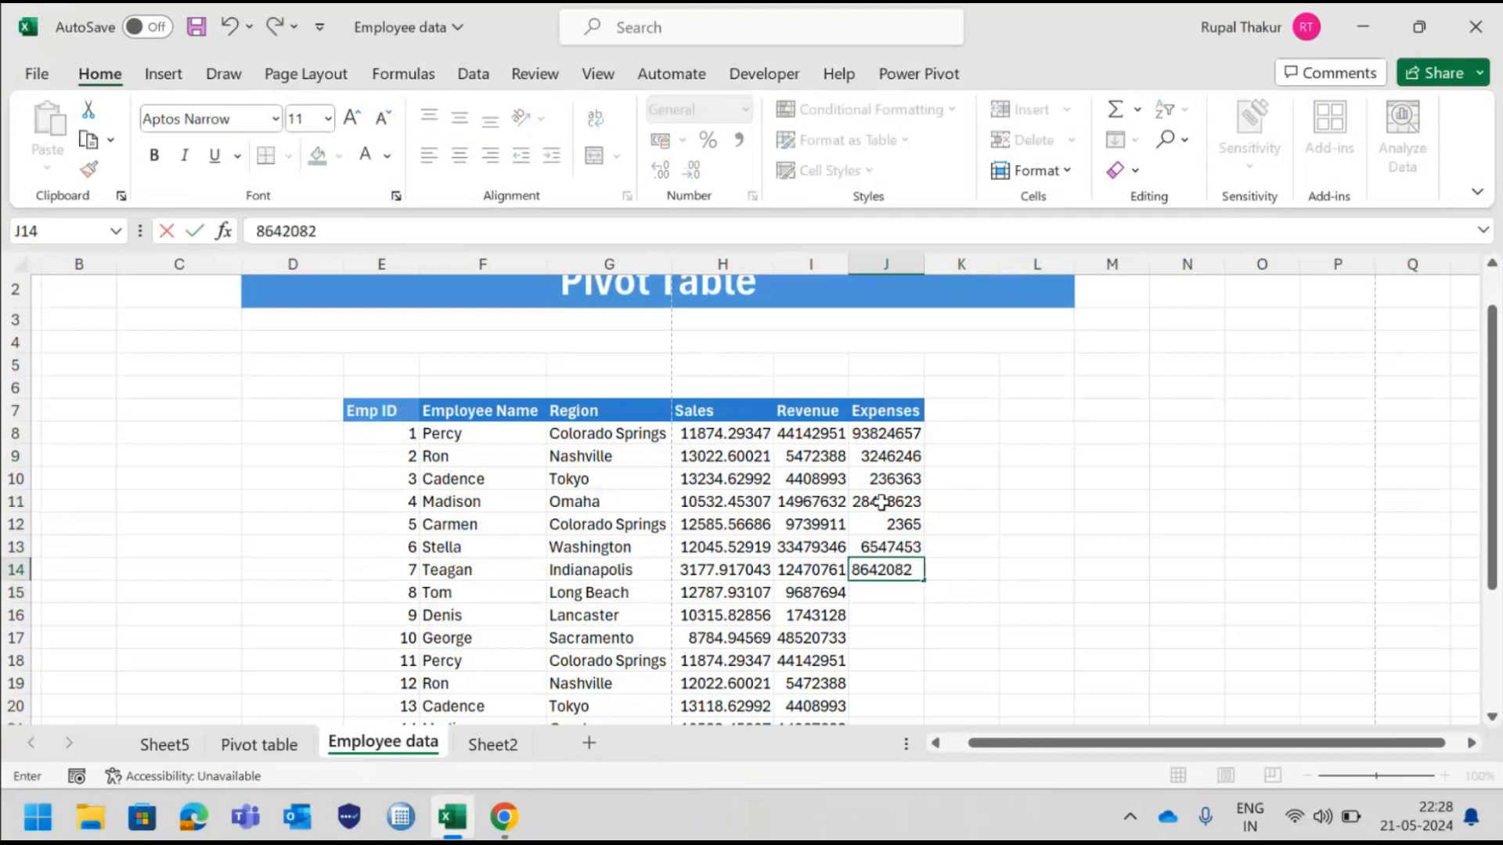
{"action": "key", "text": "Return"}
Copy the expenses in J9:J14 and paste them into J15:J20 and J21:J26.
{"action": "scroll", "coordinate": [882, 470], "scroll_direction": "up", "scroll_amount": 1}
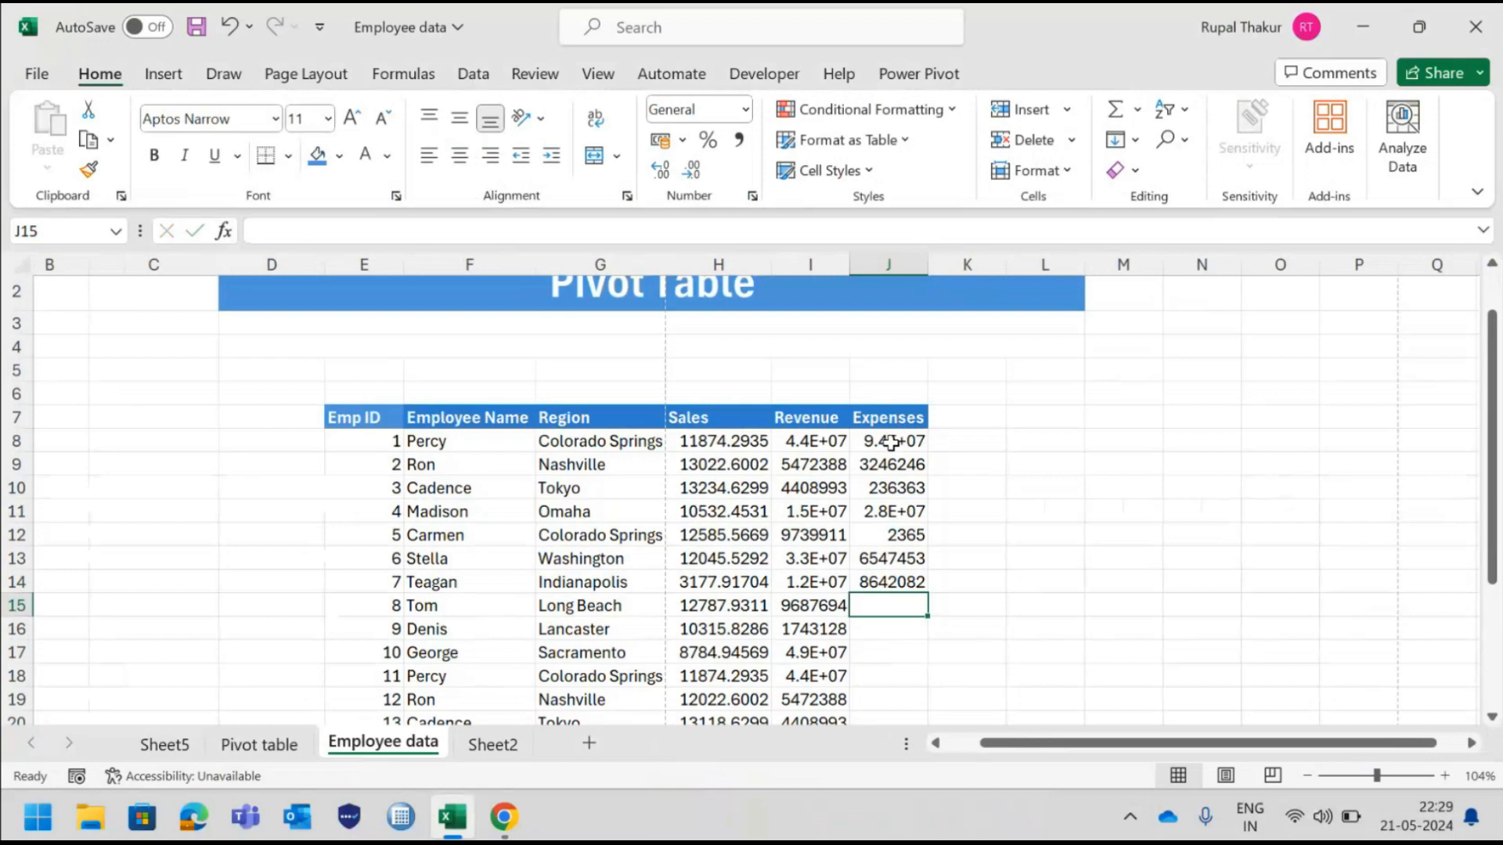
{"action": "left_click_drag", "start_coordinate": [891, 465], "coordinate": [890, 579]}
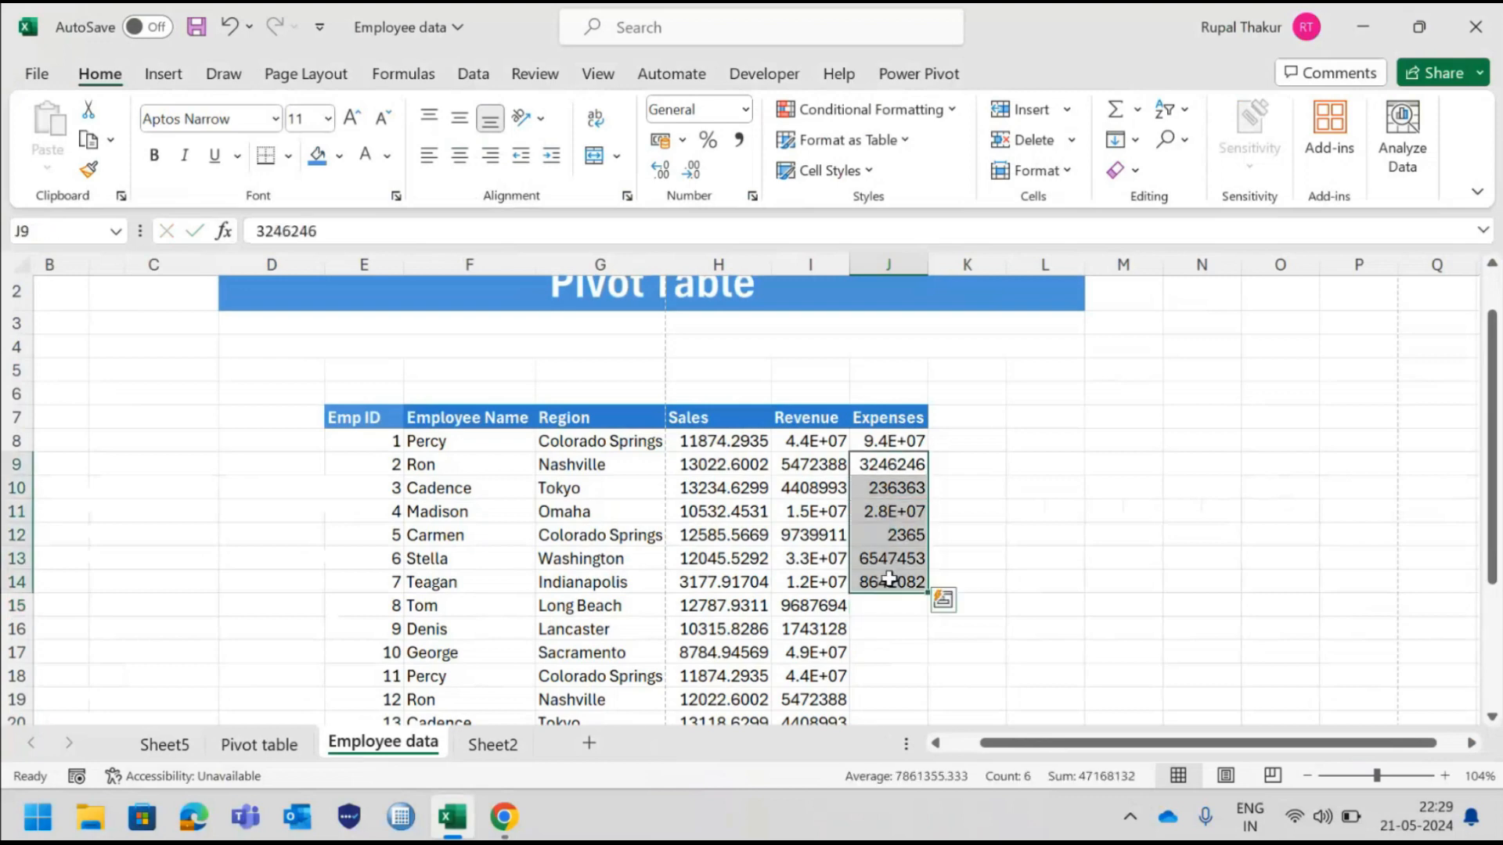
{"action": "key", "text": "ctrl+c"}
{"action": "scroll", "coordinate": [890, 579], "scroll_direction": "down", "scroll_amount": 3}
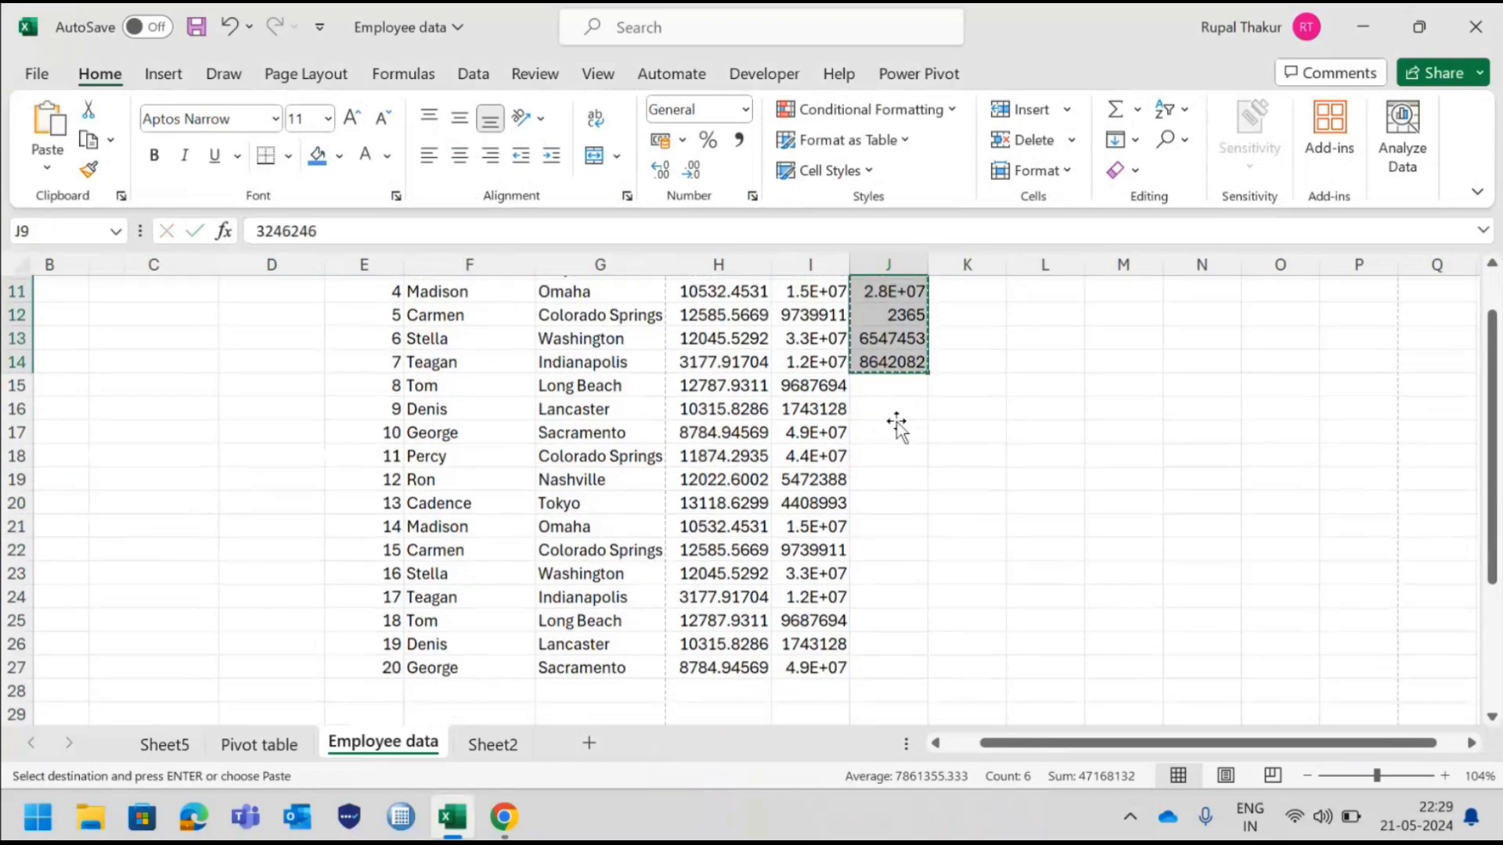
{"action": "left_click", "coordinate": [898, 374]}
{"action": "key", "text": "ctrl+v"}
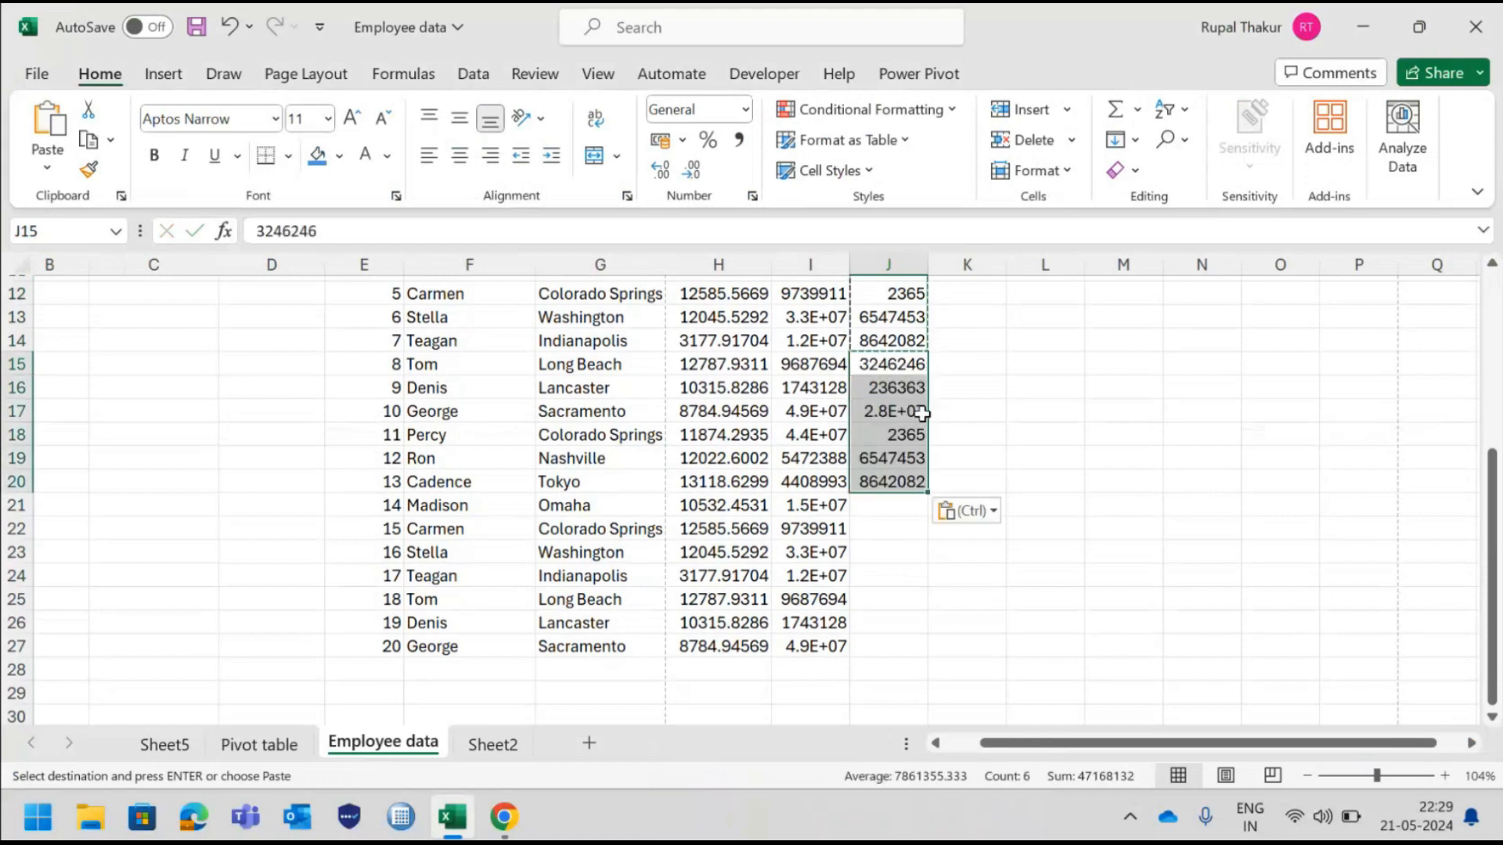
{"action": "left_click", "coordinate": [897, 507]}
{"action": "key", "text": "ctrl+v"}
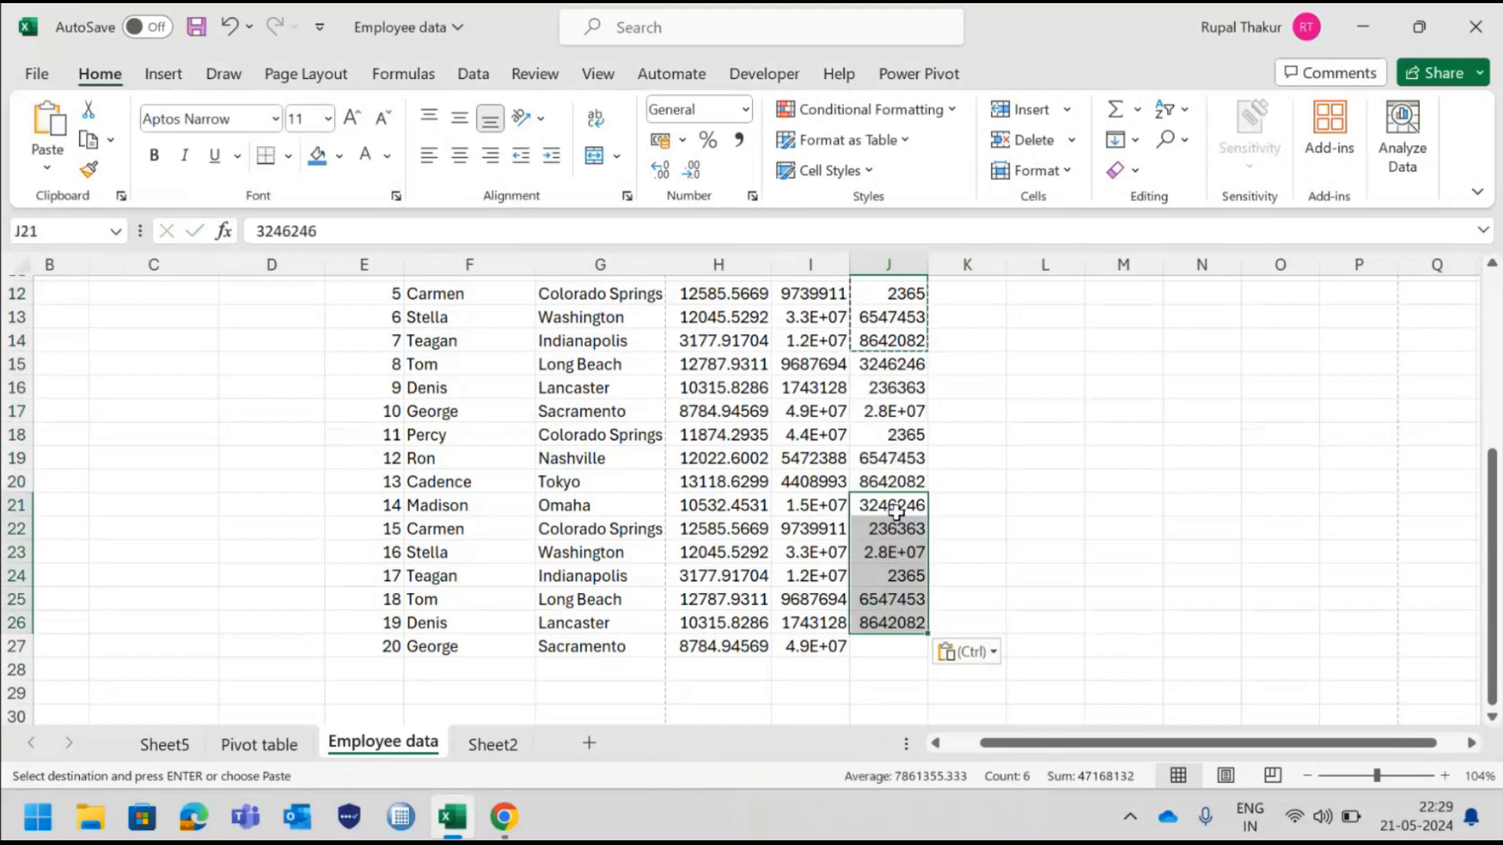
Refresh the pivot data on the Pivot table sheet and move the chart slightly closer to the table.
{"action": "left_click", "coordinate": [1027, 515]}
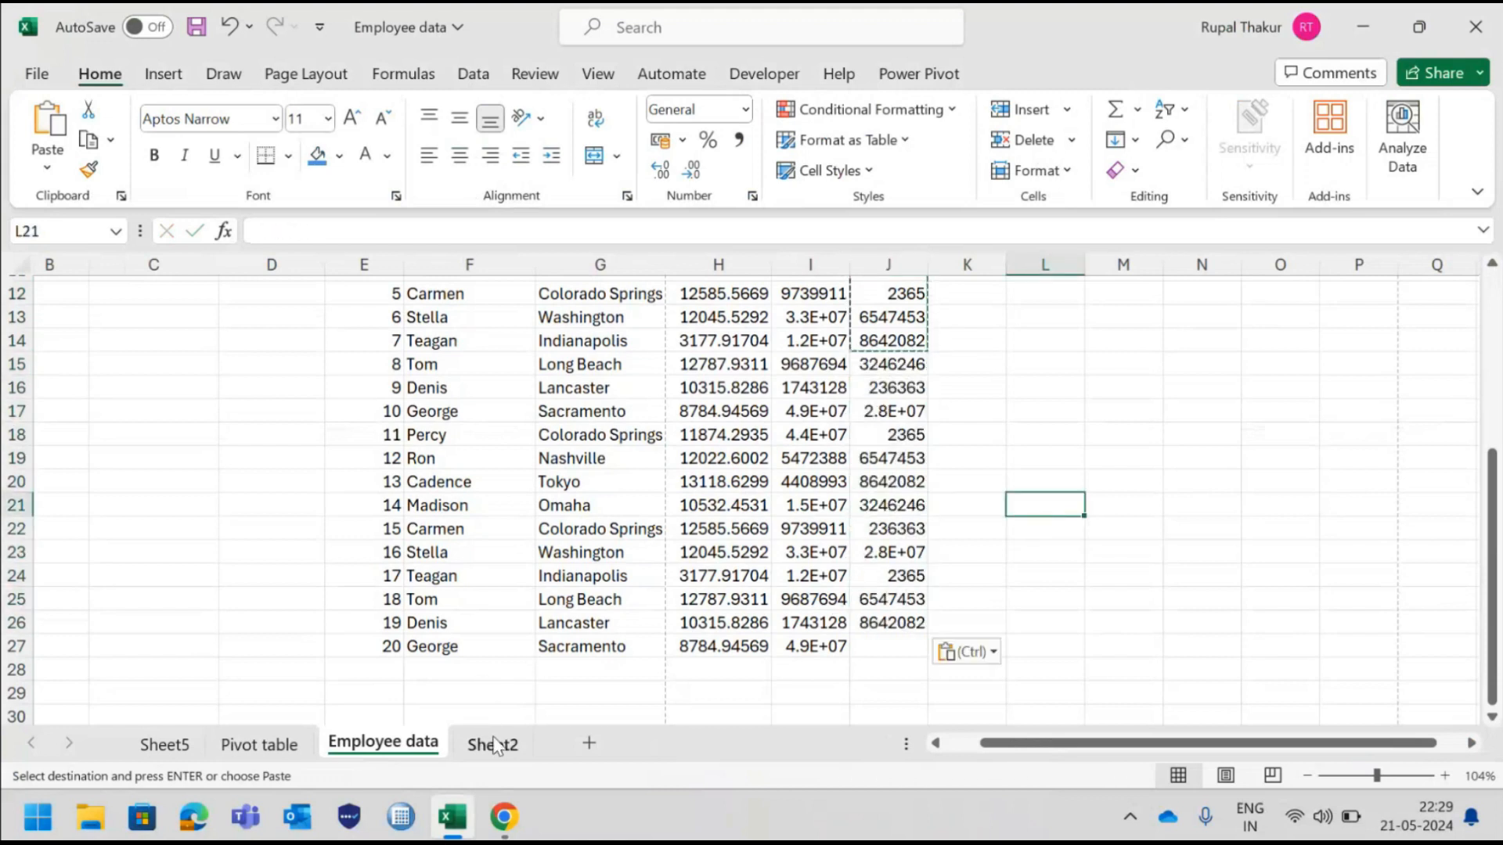
{"action": "left_click", "coordinate": [272, 751]}
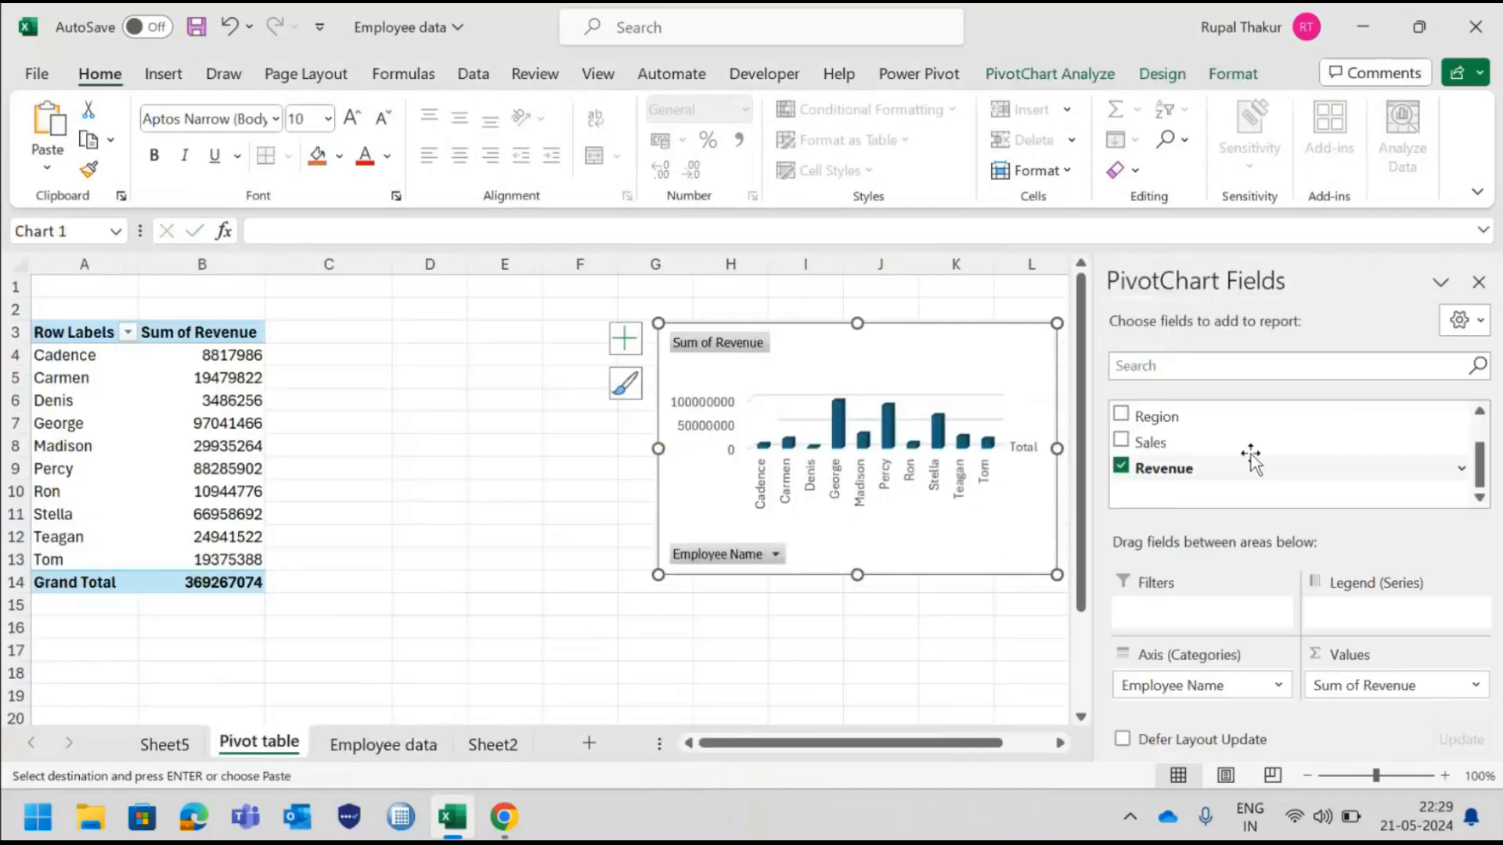
{"action": "left_click", "coordinate": [1075, 81]}
{"action": "left_click", "coordinate": [742, 137]}
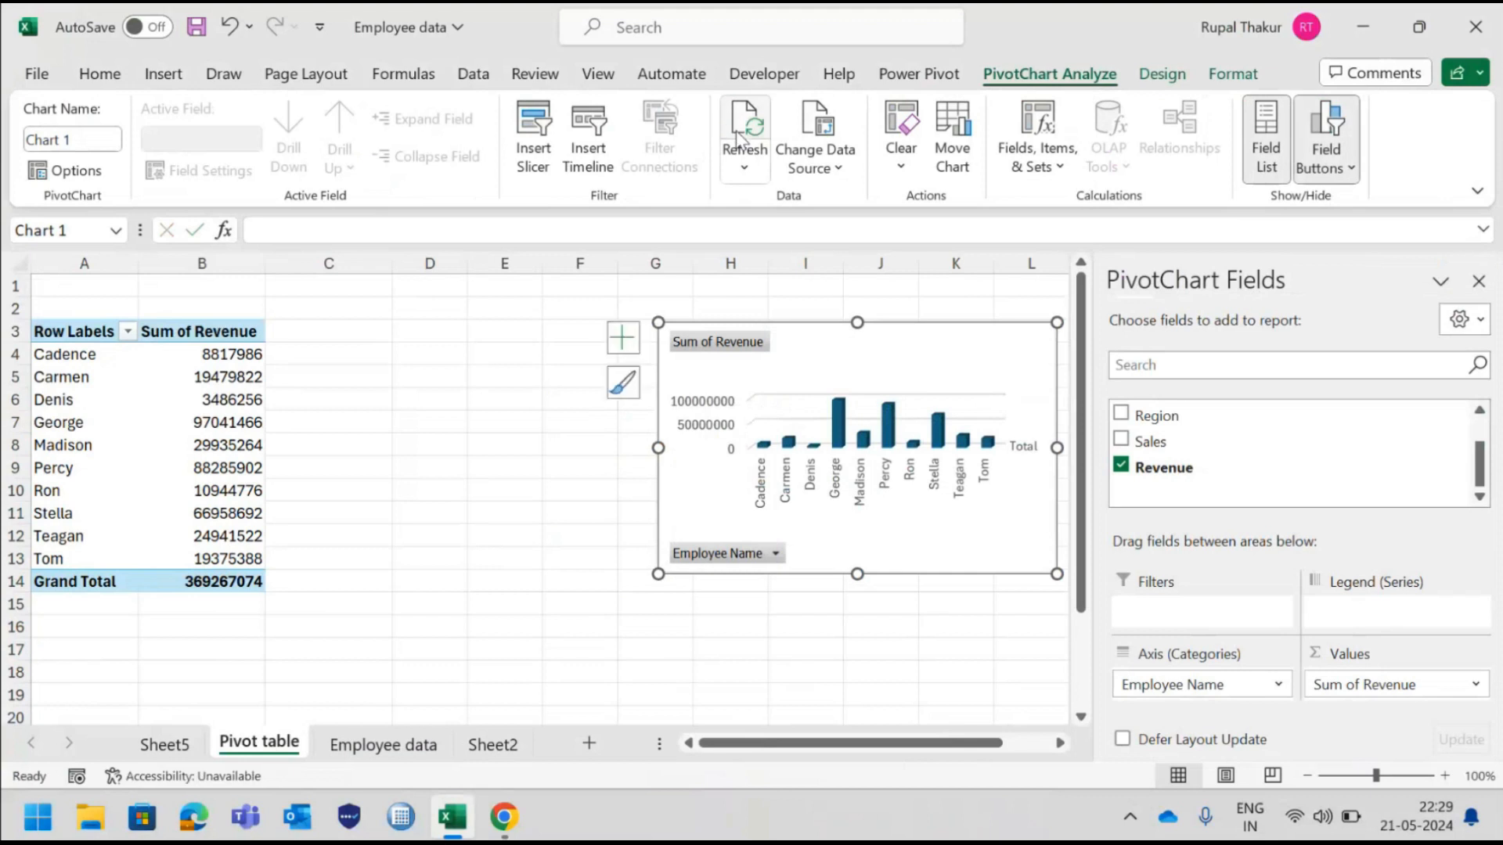
{"action": "scroll", "coordinate": [1227, 420], "scroll_direction": "up", "scroll_amount": 2}
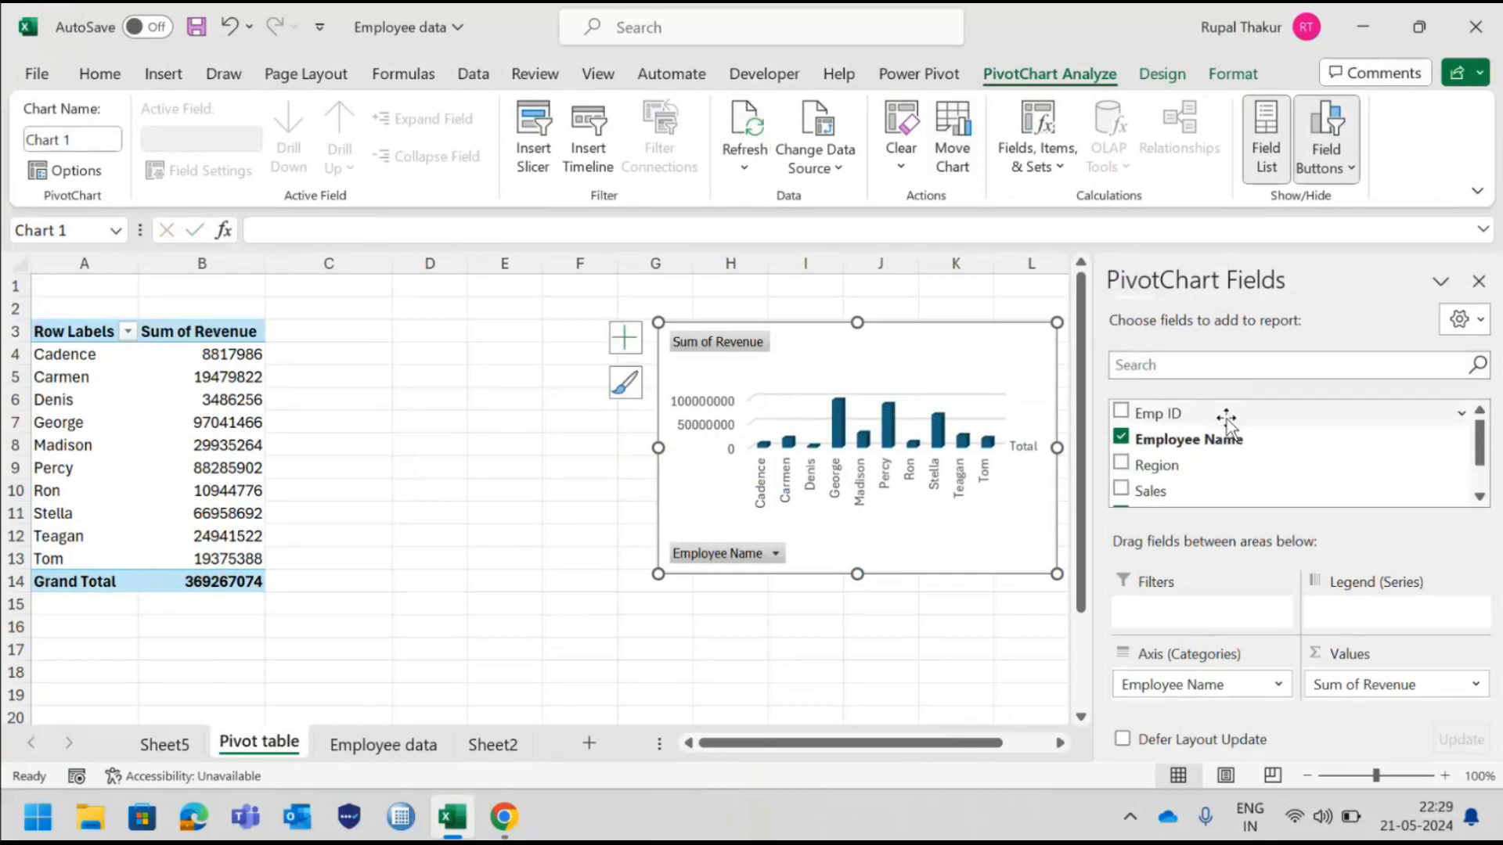
{"action": "scroll", "coordinate": [1218, 466], "scroll_direction": "down", "scroll_amount": 2}
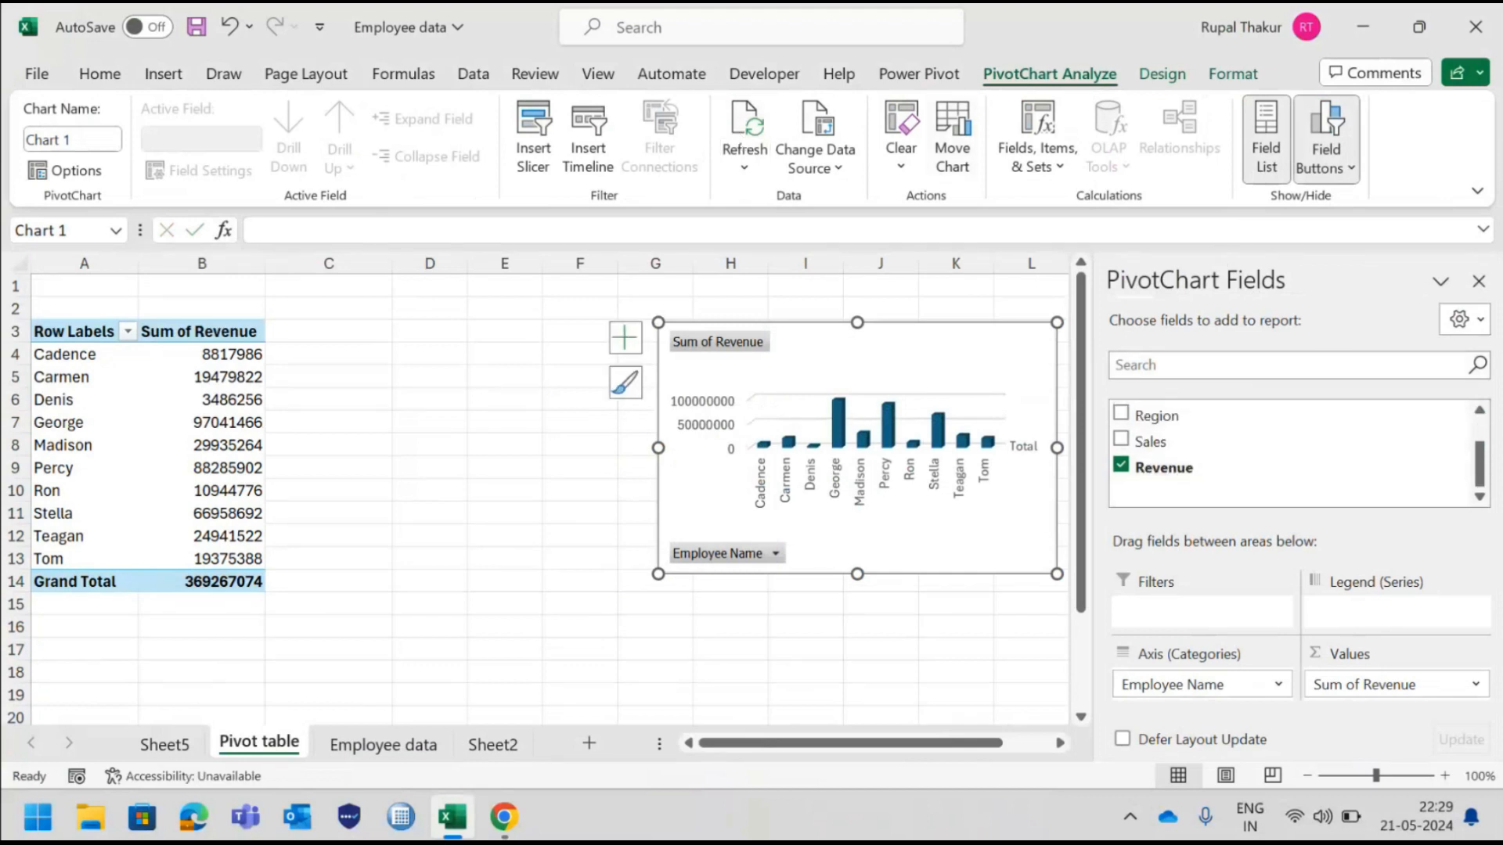
{"action": "left_click_drag", "start_coordinate": [1479, 462], "coordinate": [1480, 438]}
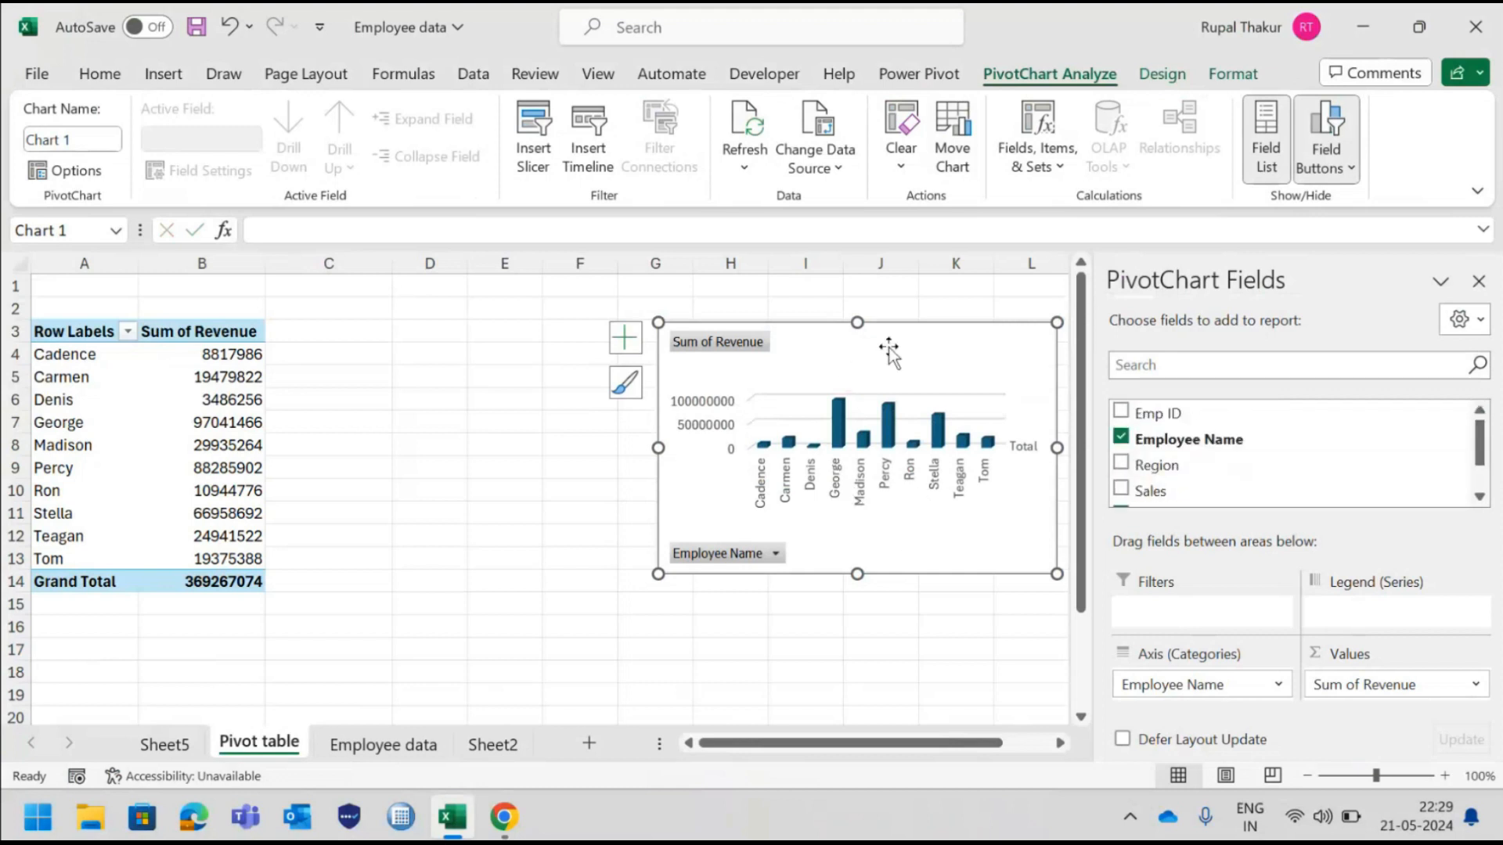
{"action": "mouse_move", "coordinate": [888, 346]}
{"action": "left_mouse_down"}
{"action": "mouse_move", "coordinate": [785, 339]}
{"action": "mouse_move", "coordinate": [810, 344]}
{"action": "left_mouse_up"}
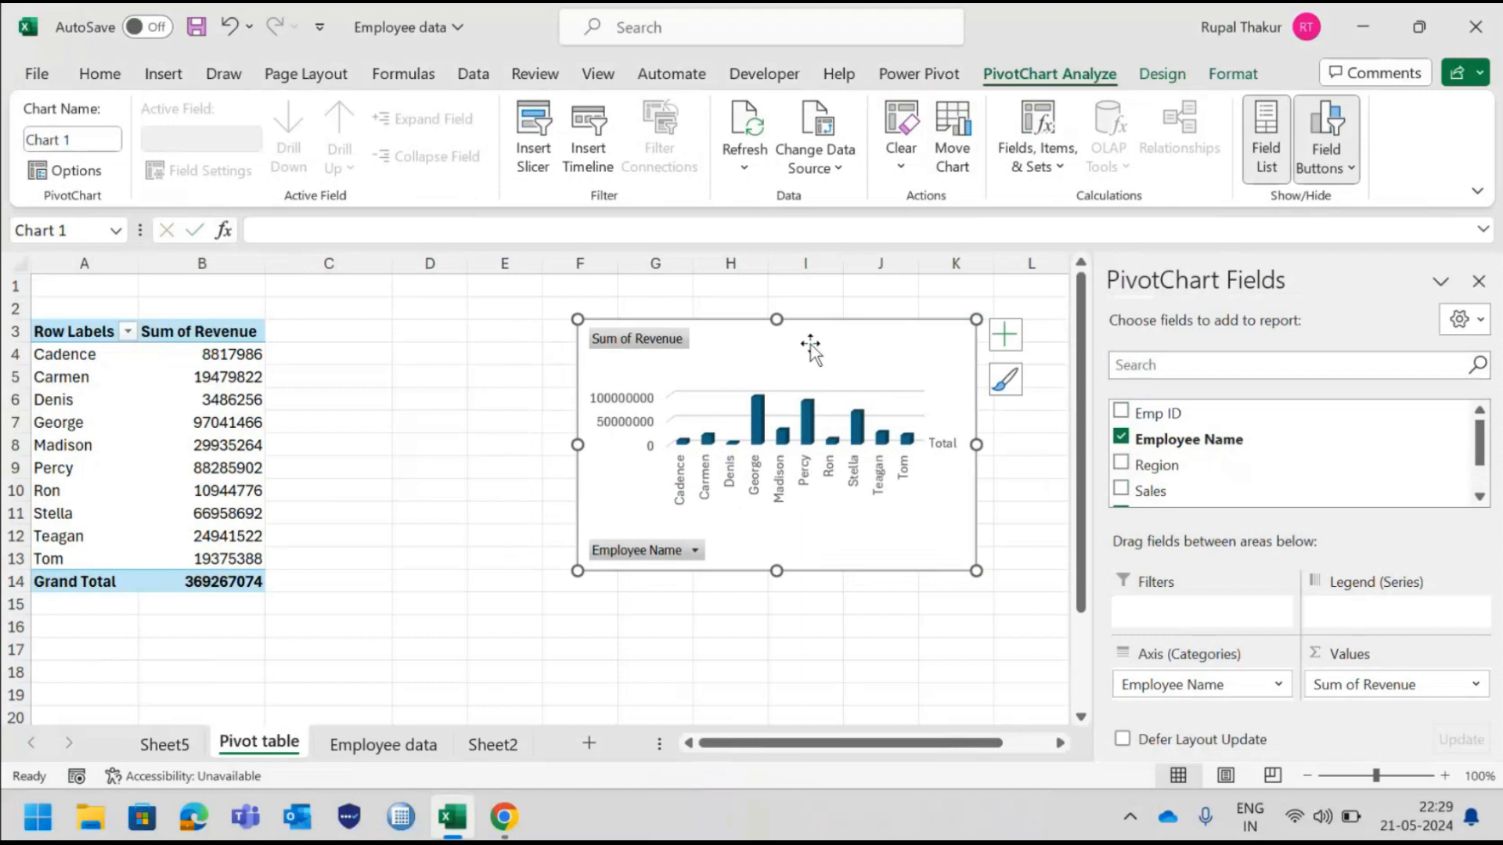
Insert a calculated field named Profit that subtracts the Sales field from the Revenue field.
{"action": "left_click", "coordinate": [1037, 144]}
{"action": "left_click", "coordinate": [1127, 205]}
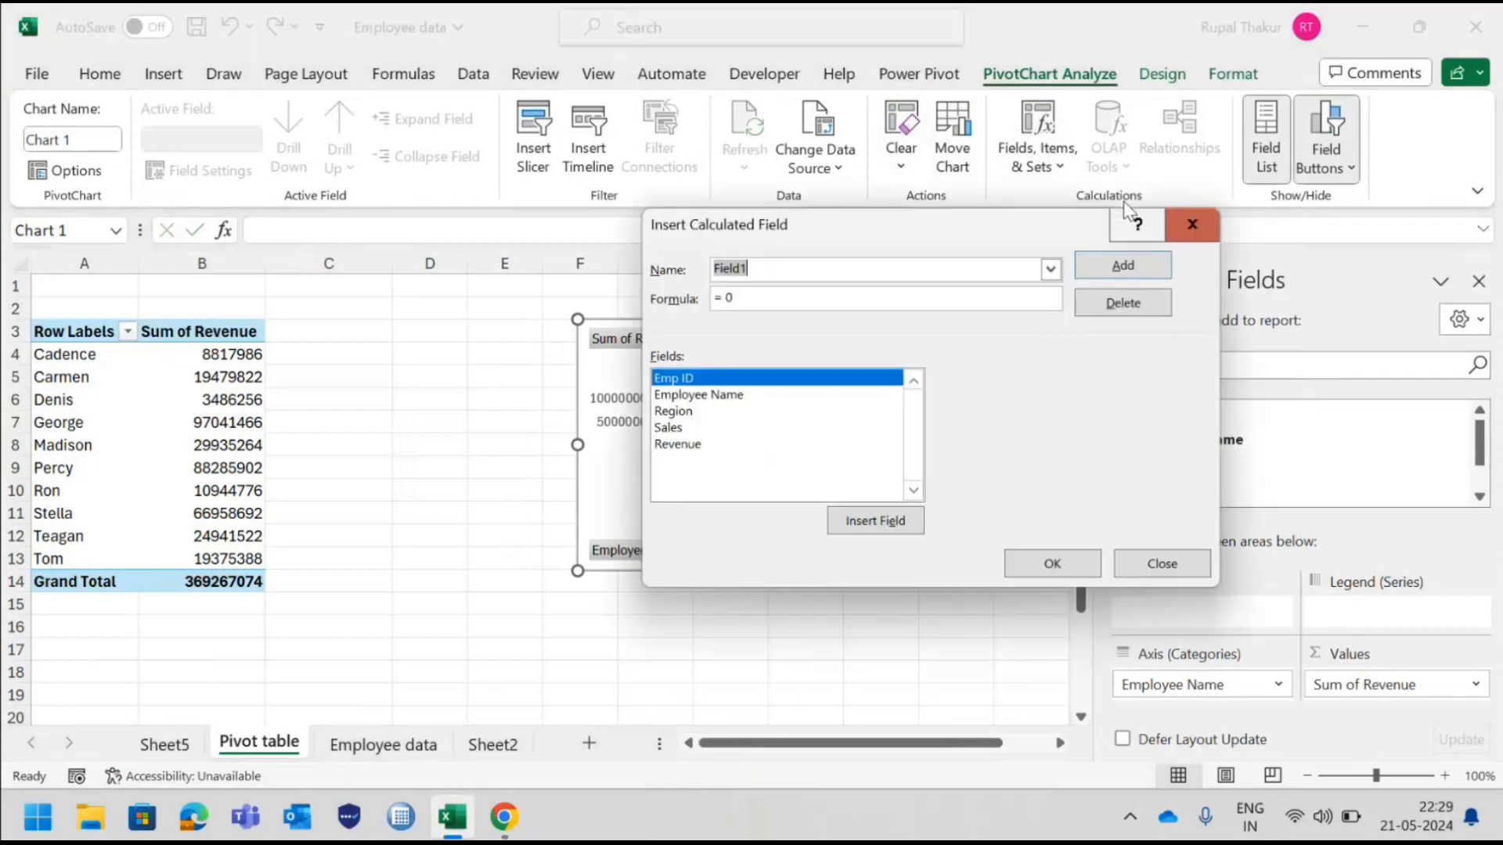
{"action": "key", "text": "BackSpace"}
{"action": "type", "text": "Profit"}
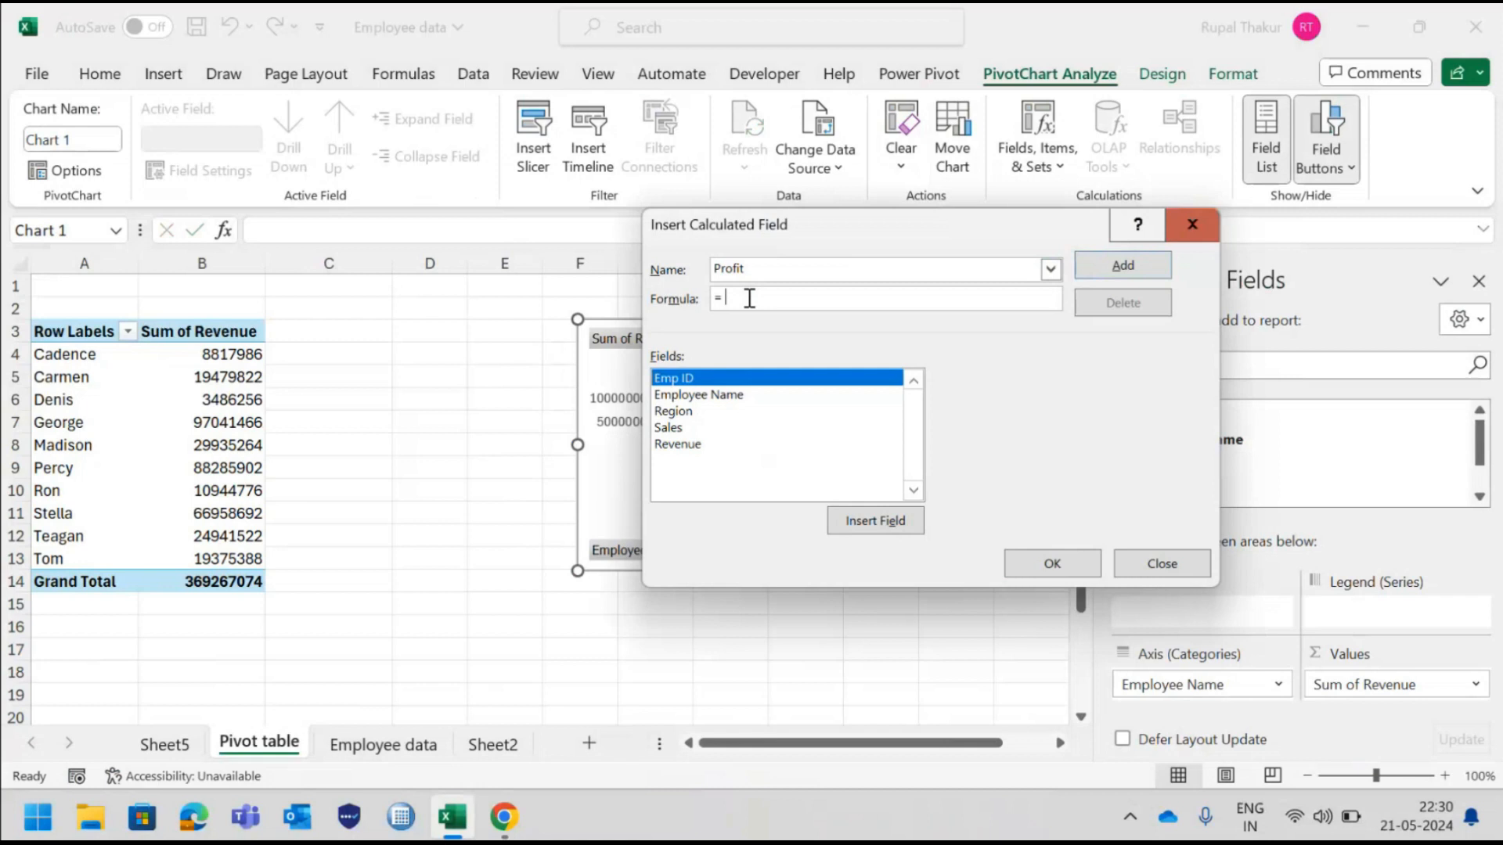
{"action": "left_click", "coordinate": [685, 445]}
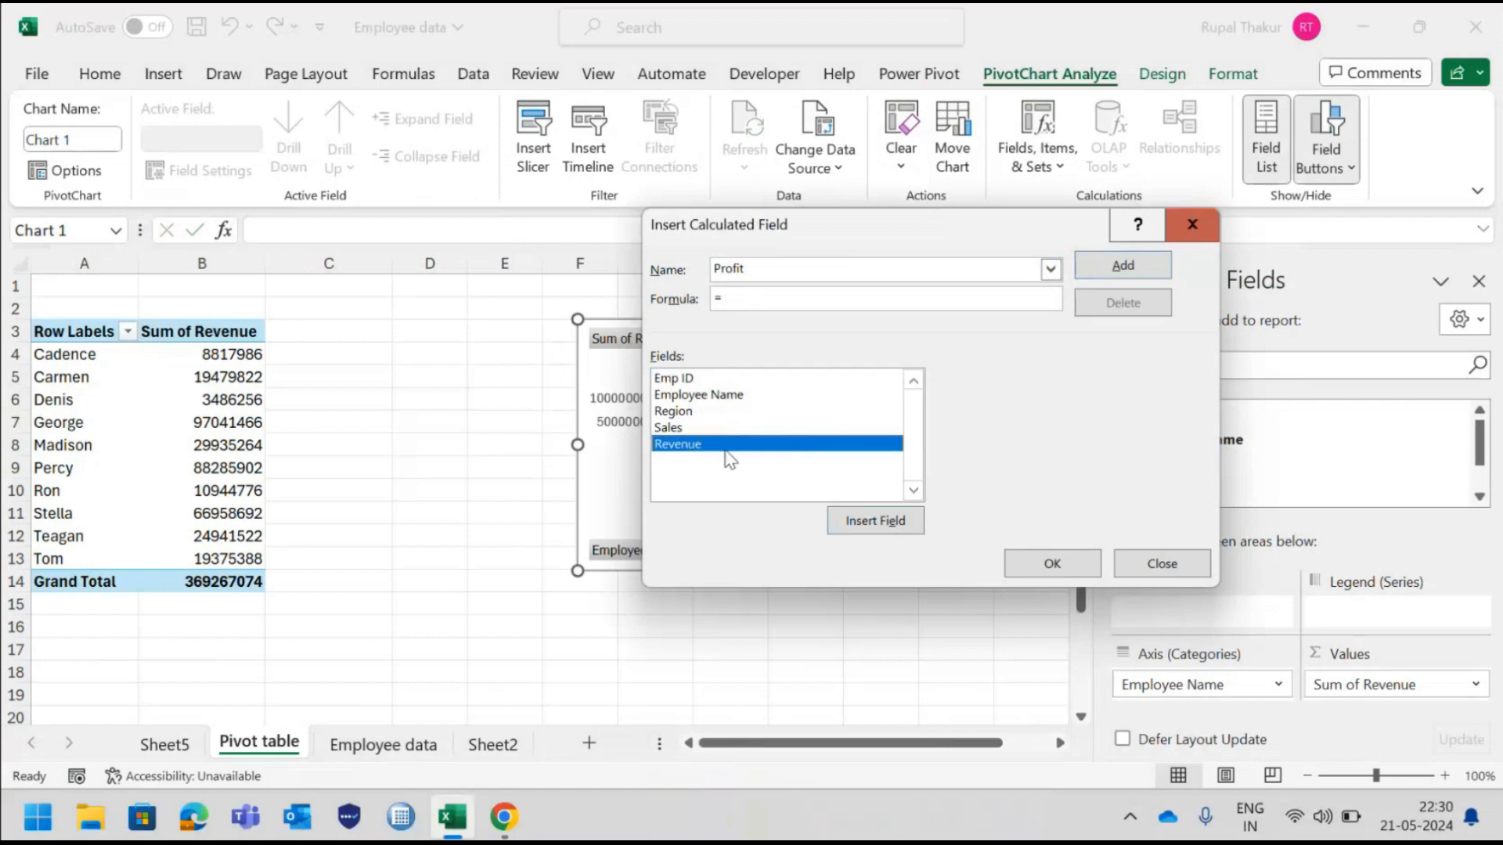
{"action": "left_click", "coordinate": [867, 522]}
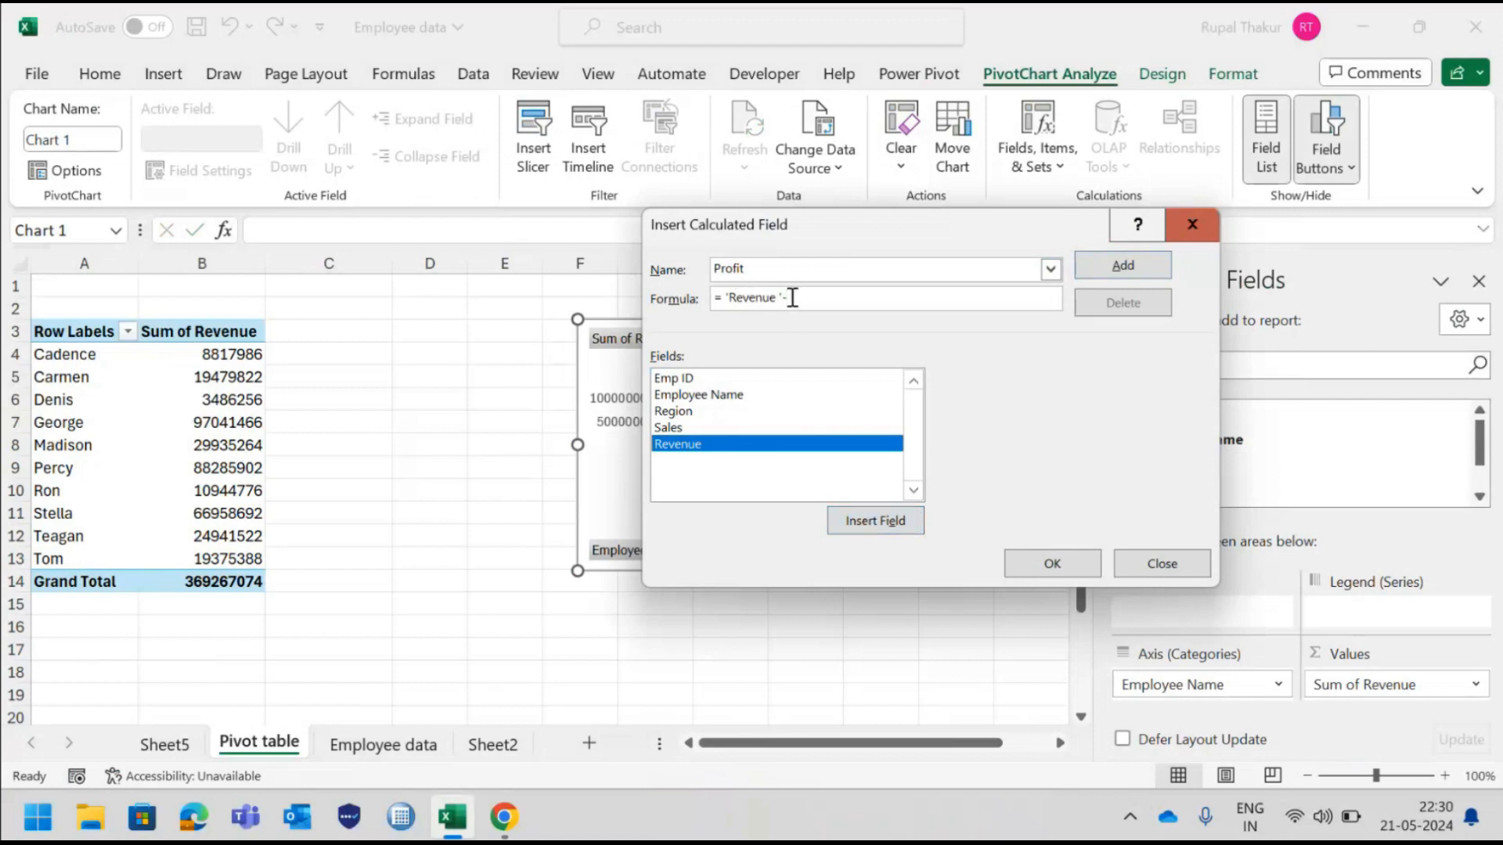
{"action": "left_click", "coordinate": [673, 426]}
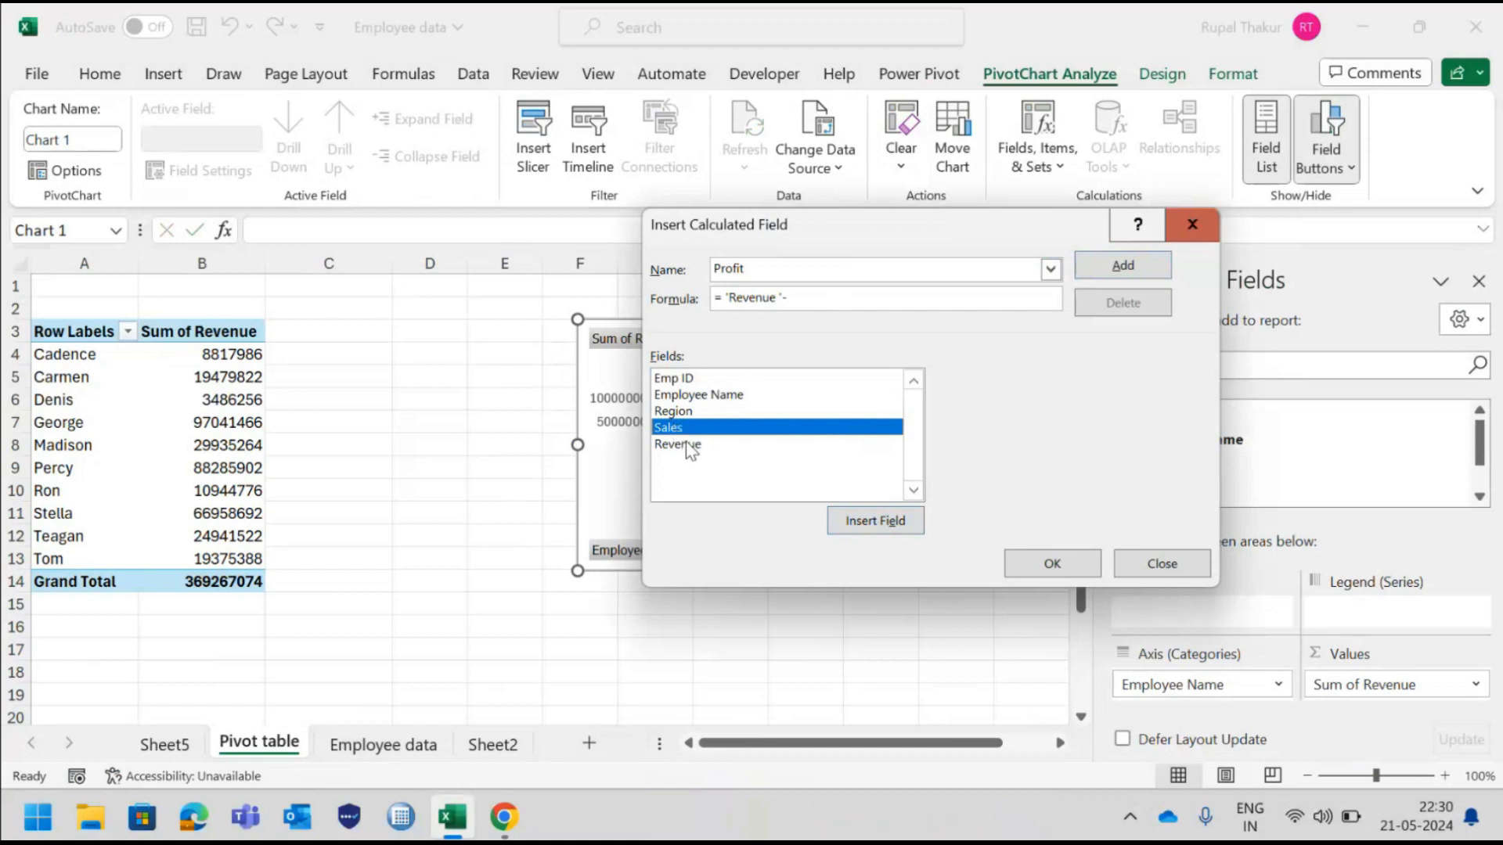
{"action": "left_click", "coordinate": [874, 523]}
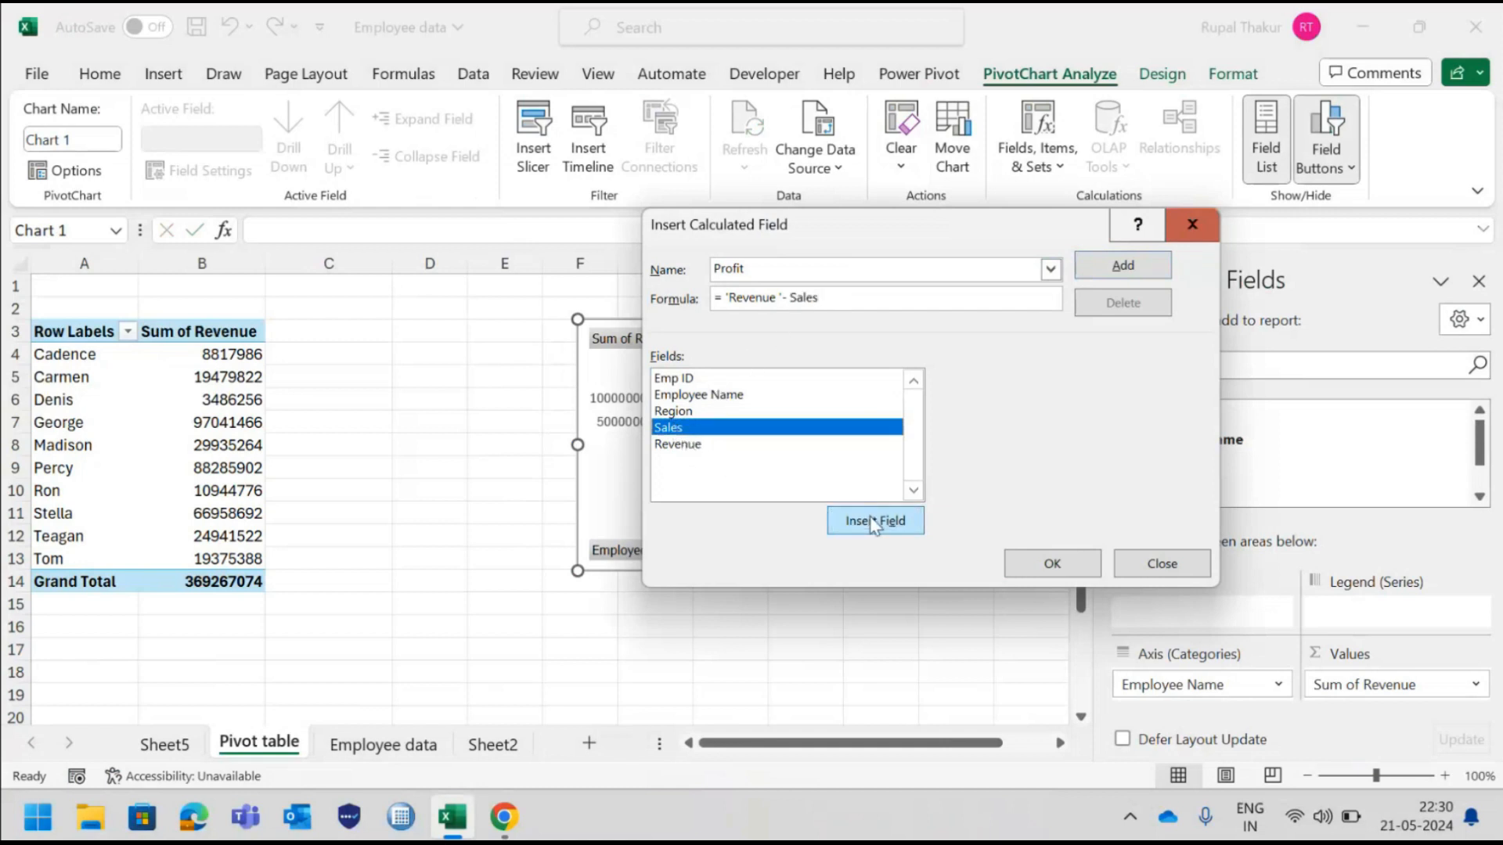
{"action": "left_click", "coordinate": [1142, 266]}
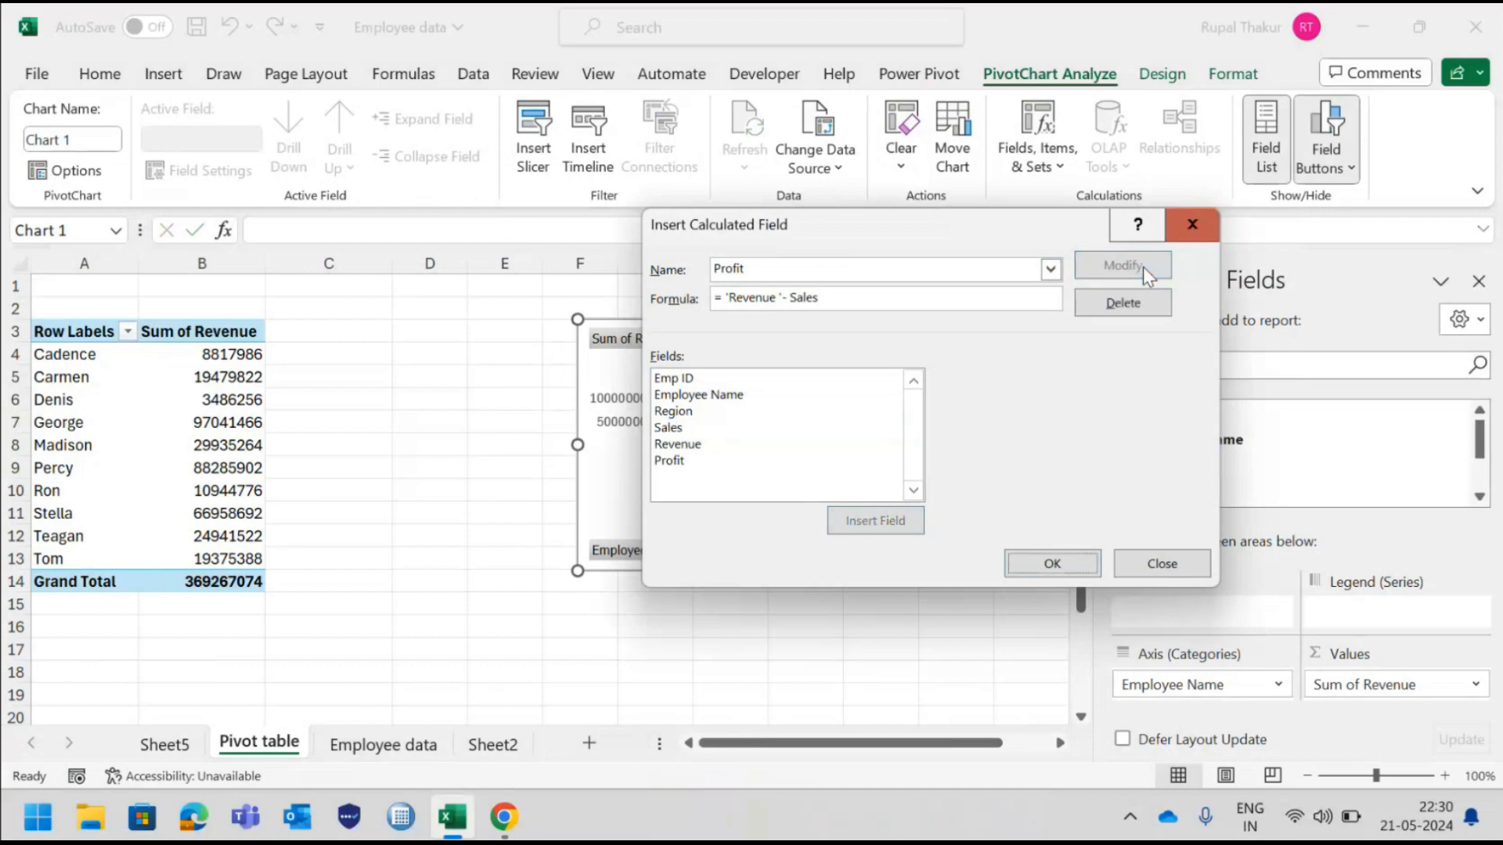
{"action": "left_click", "coordinate": [1050, 565]}
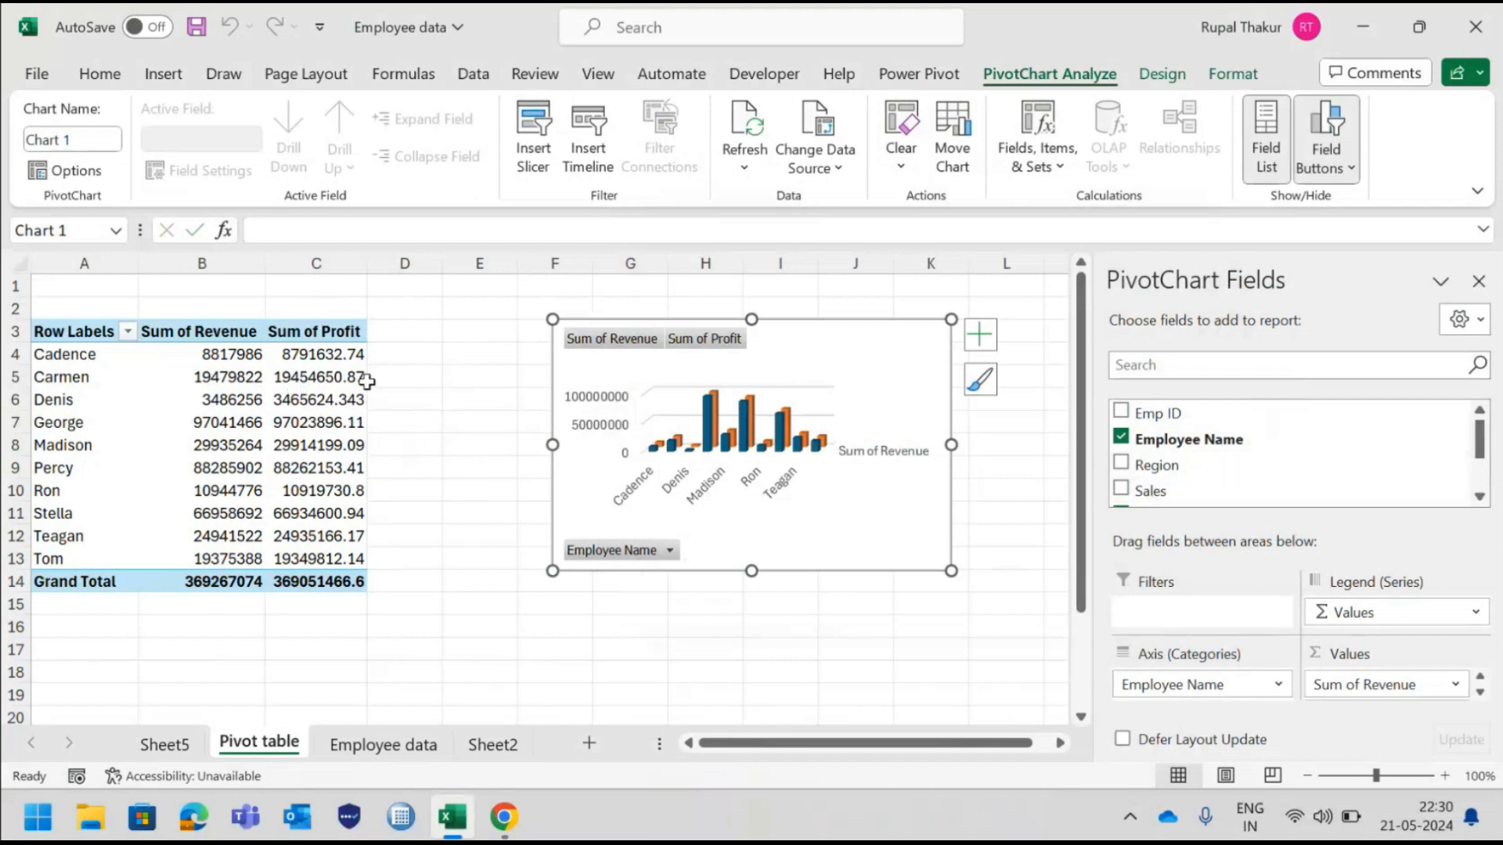
Insert a slicer for the Region field of the PivotChart.
{"action": "mouse_move", "coordinate": [367, 381]}
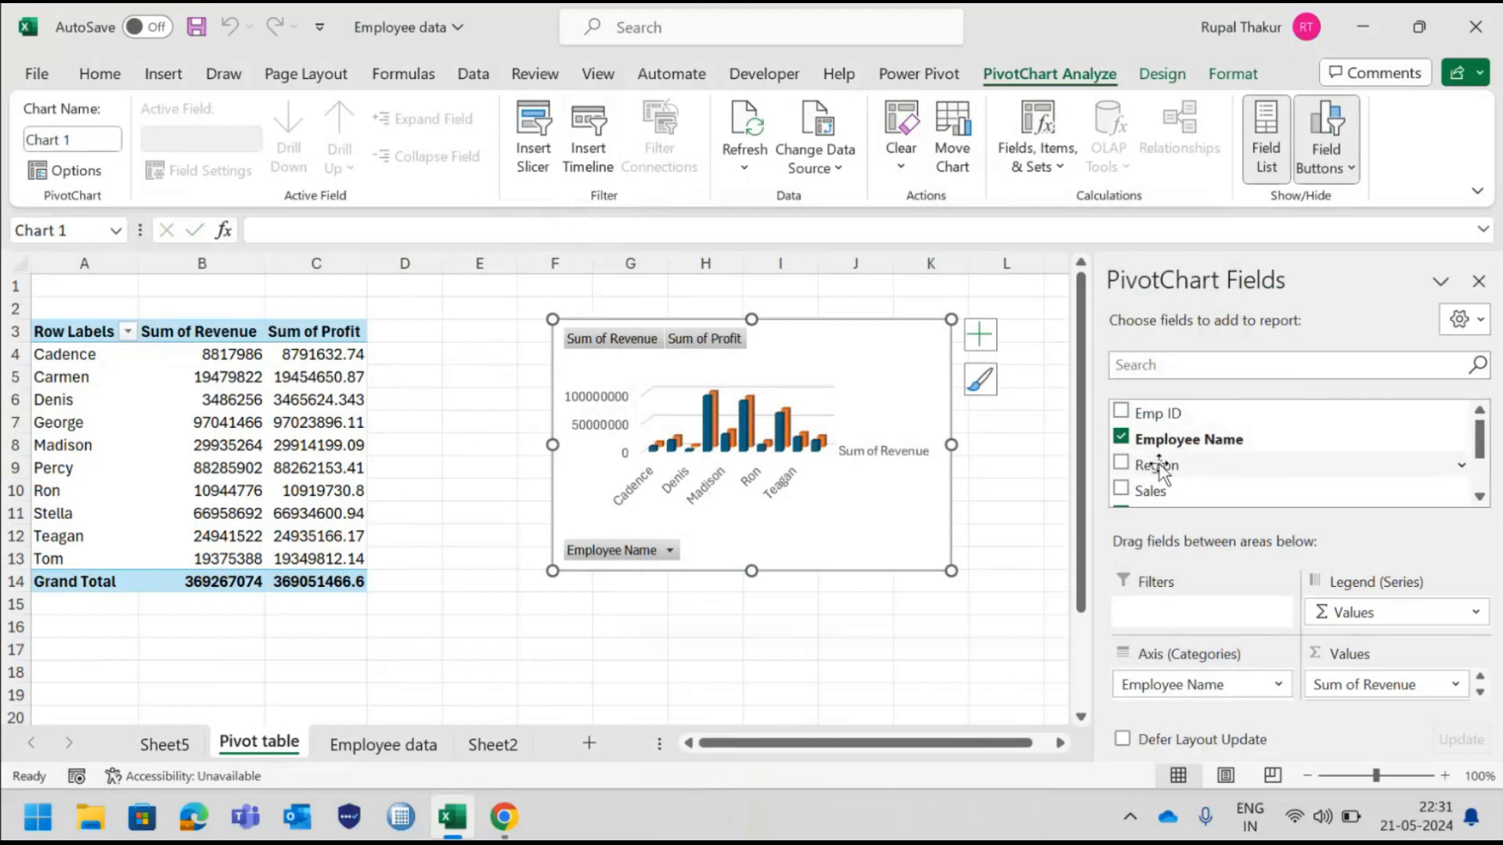
{"action": "mouse_move", "coordinate": [1159, 468]}
{"action": "left_mouse_down"}
{"action": "mouse_move", "coordinate": [1174, 618]}
{"action": "mouse_move", "coordinate": [1205, 480]}
{"action": "mouse_move", "coordinate": [1190, 429]}
{"action": "mouse_move", "coordinate": [1174, 457]}
{"action": "left_mouse_up"}
{"action": "left_click", "coordinate": [532, 127]}
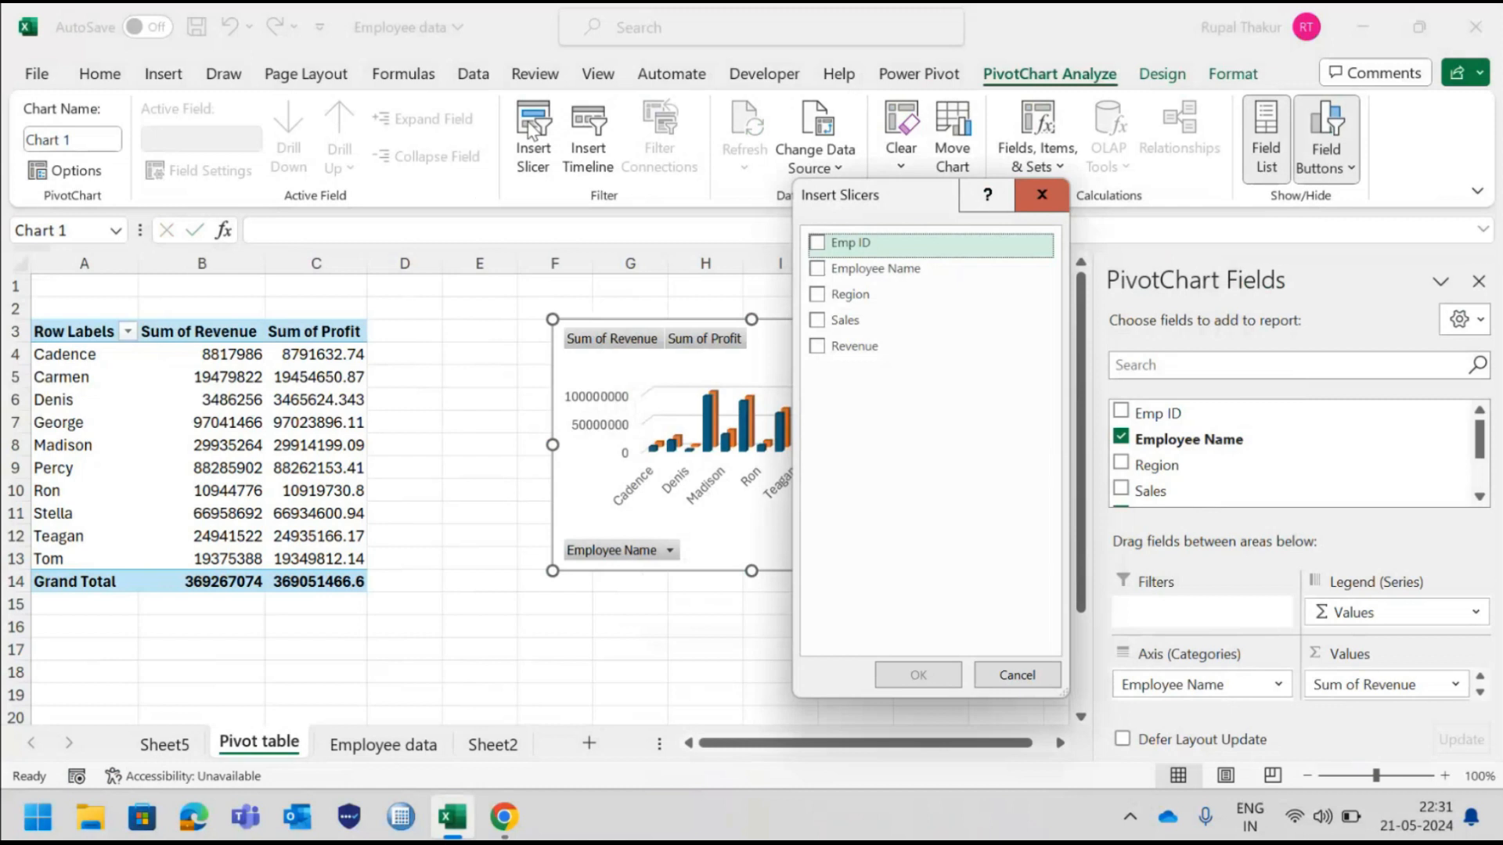
{"action": "left_click", "coordinate": [818, 295]}
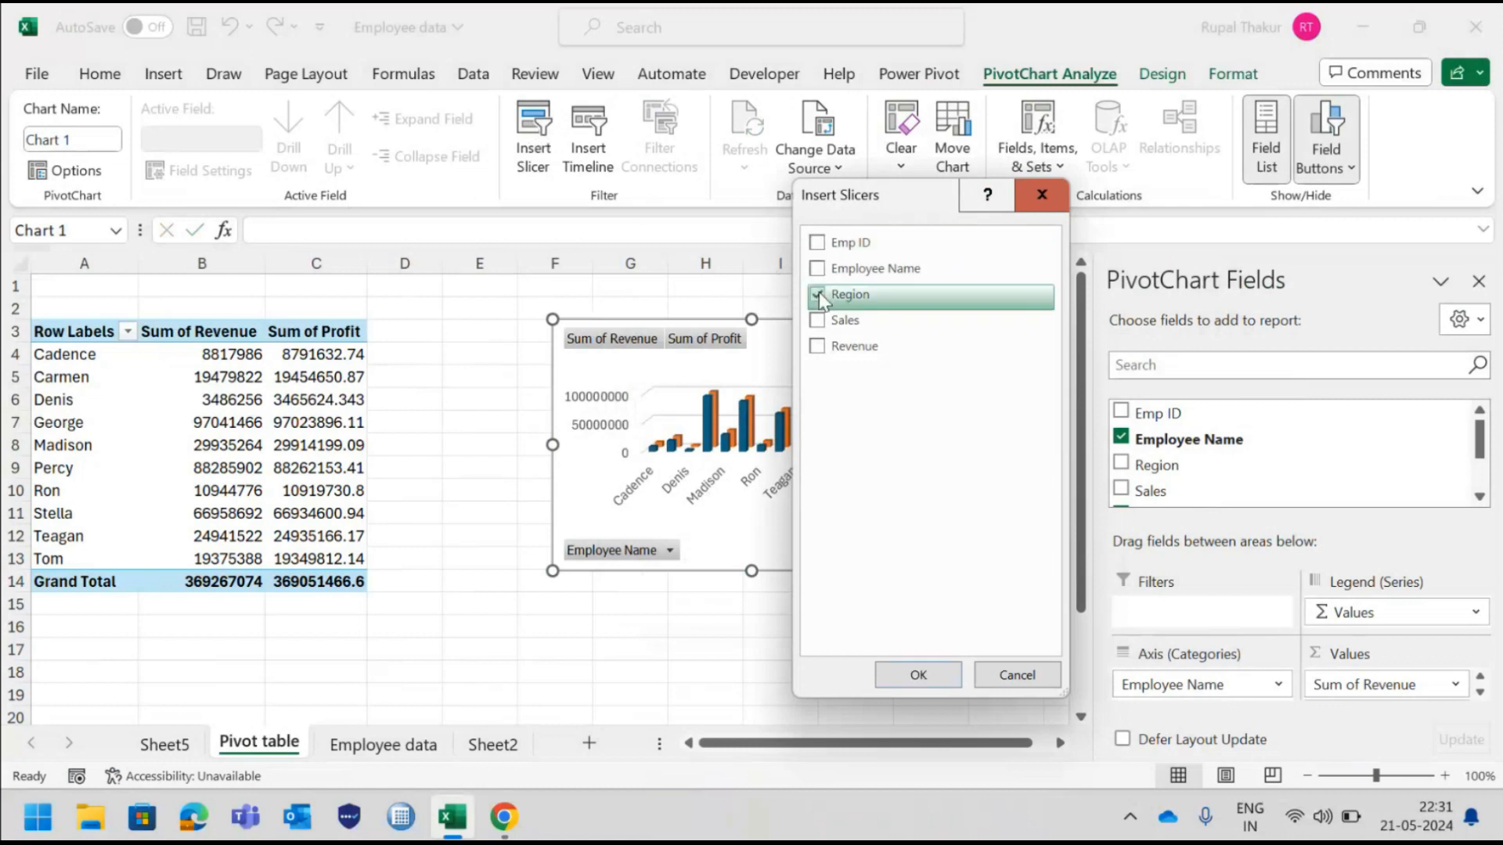
{"action": "left_click", "coordinate": [922, 675]}
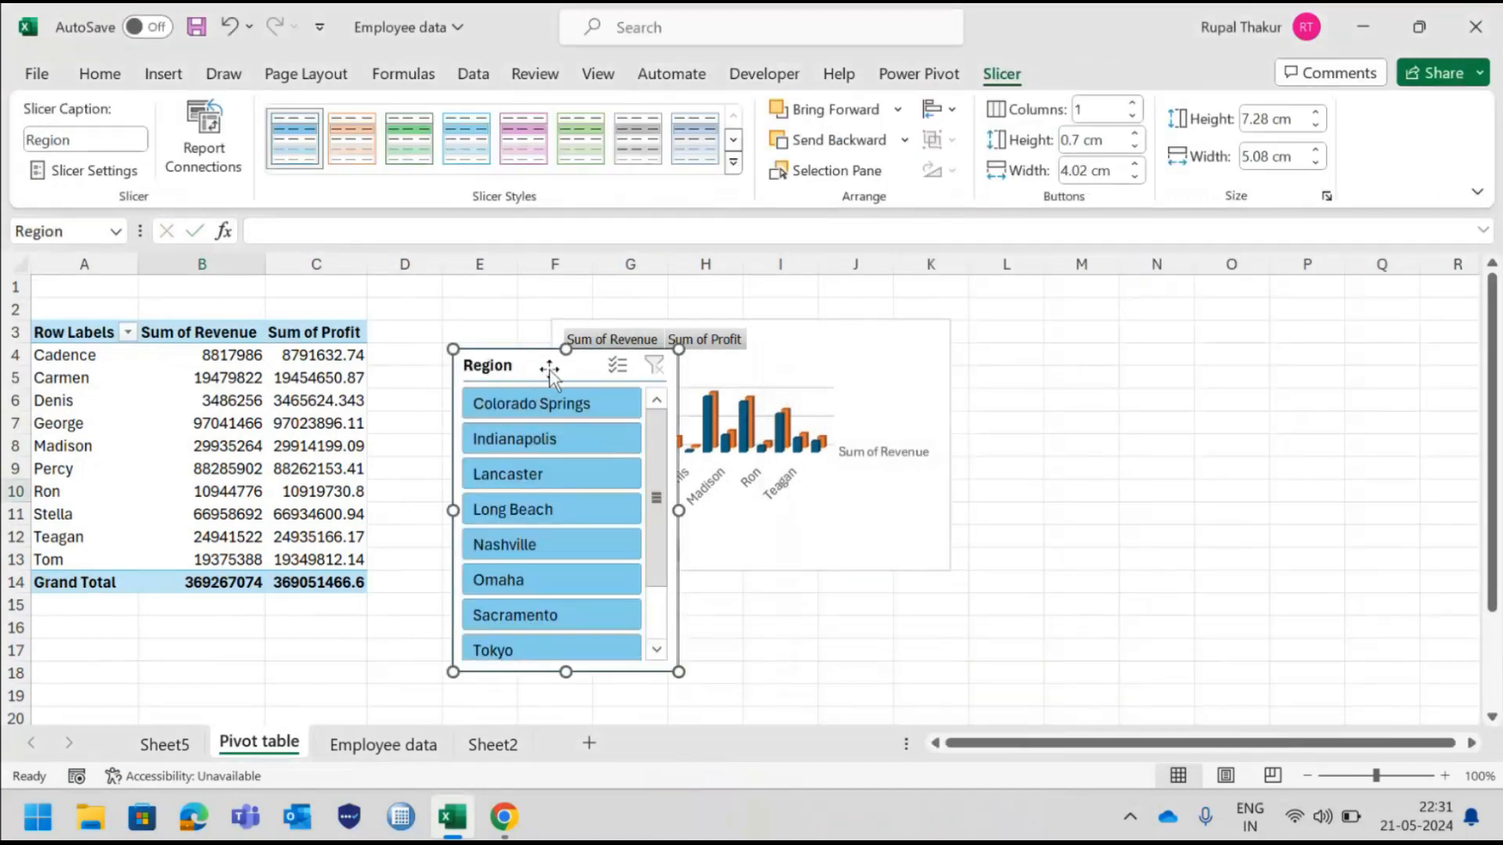
Arrange the Region slicer directly beside the PivotTable and shift the chart away so the two do not overlap.
{"action": "left_click_drag", "start_coordinate": [540, 364], "coordinate": [461, 331]}
{"action": "left_click", "coordinate": [862, 354]}
{"action": "left_click_drag", "start_coordinate": [863, 355], "coordinate": [936, 347]}
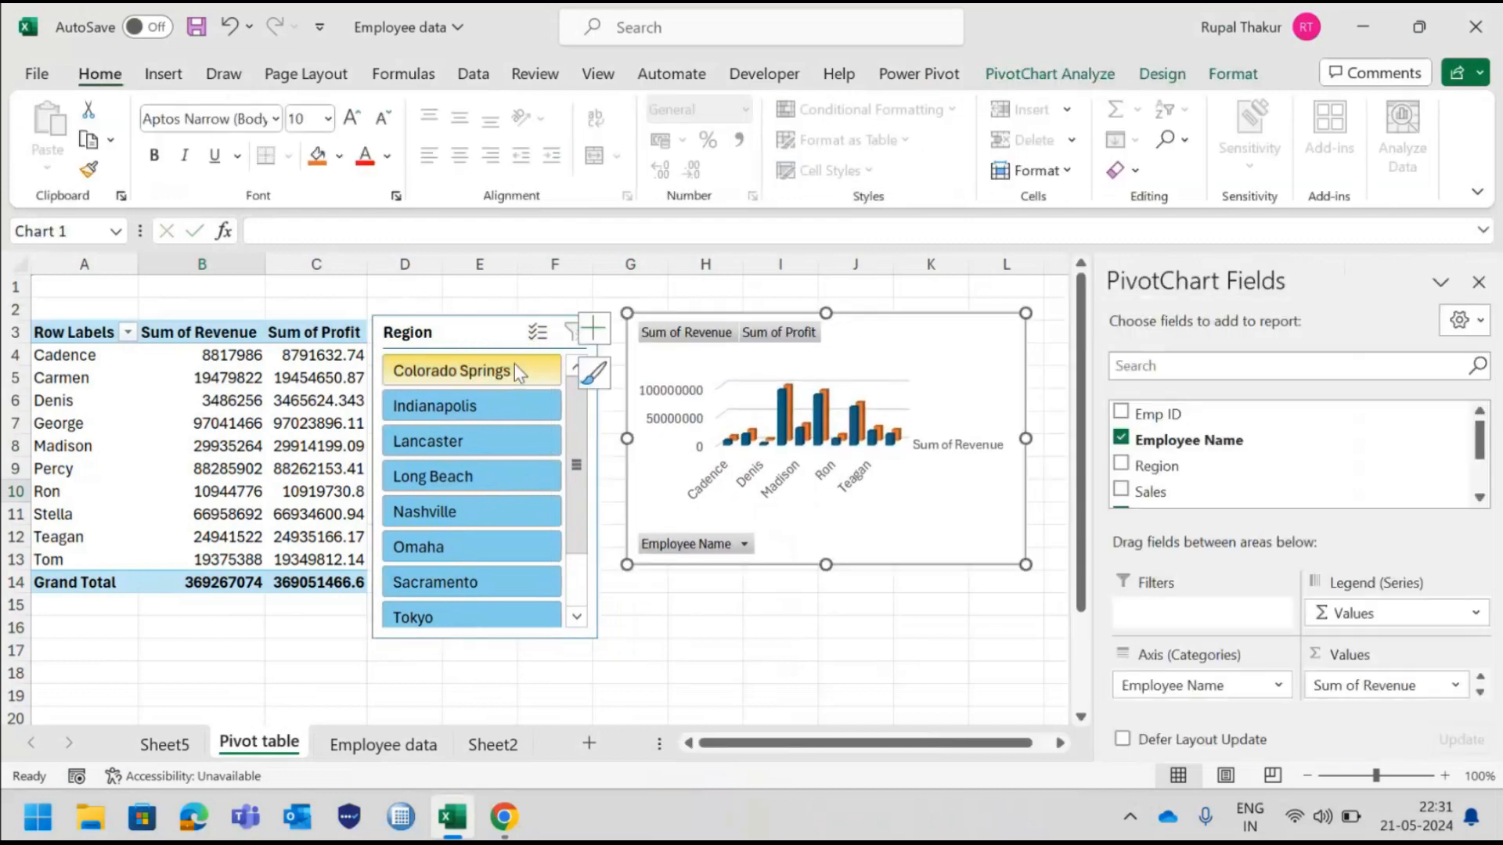
Filter the pivot data by the regions Lancaster through Nashville, and switch the Region slicer to Tokyo only.
{"action": "left_click", "coordinate": [468, 440]}
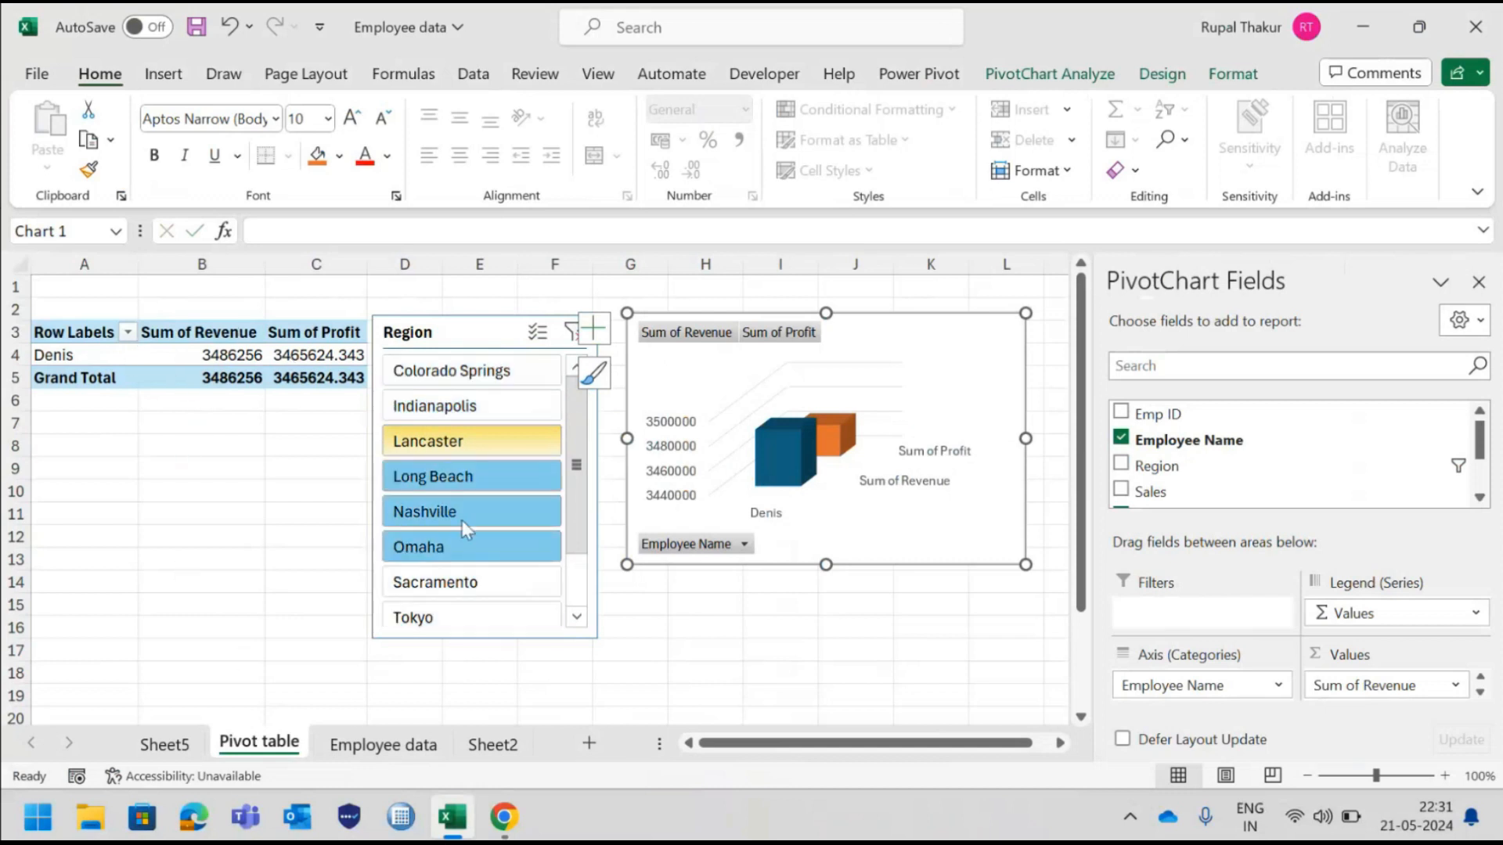
{"action": "left_click", "coordinate": [429, 512], "text": "shift"}
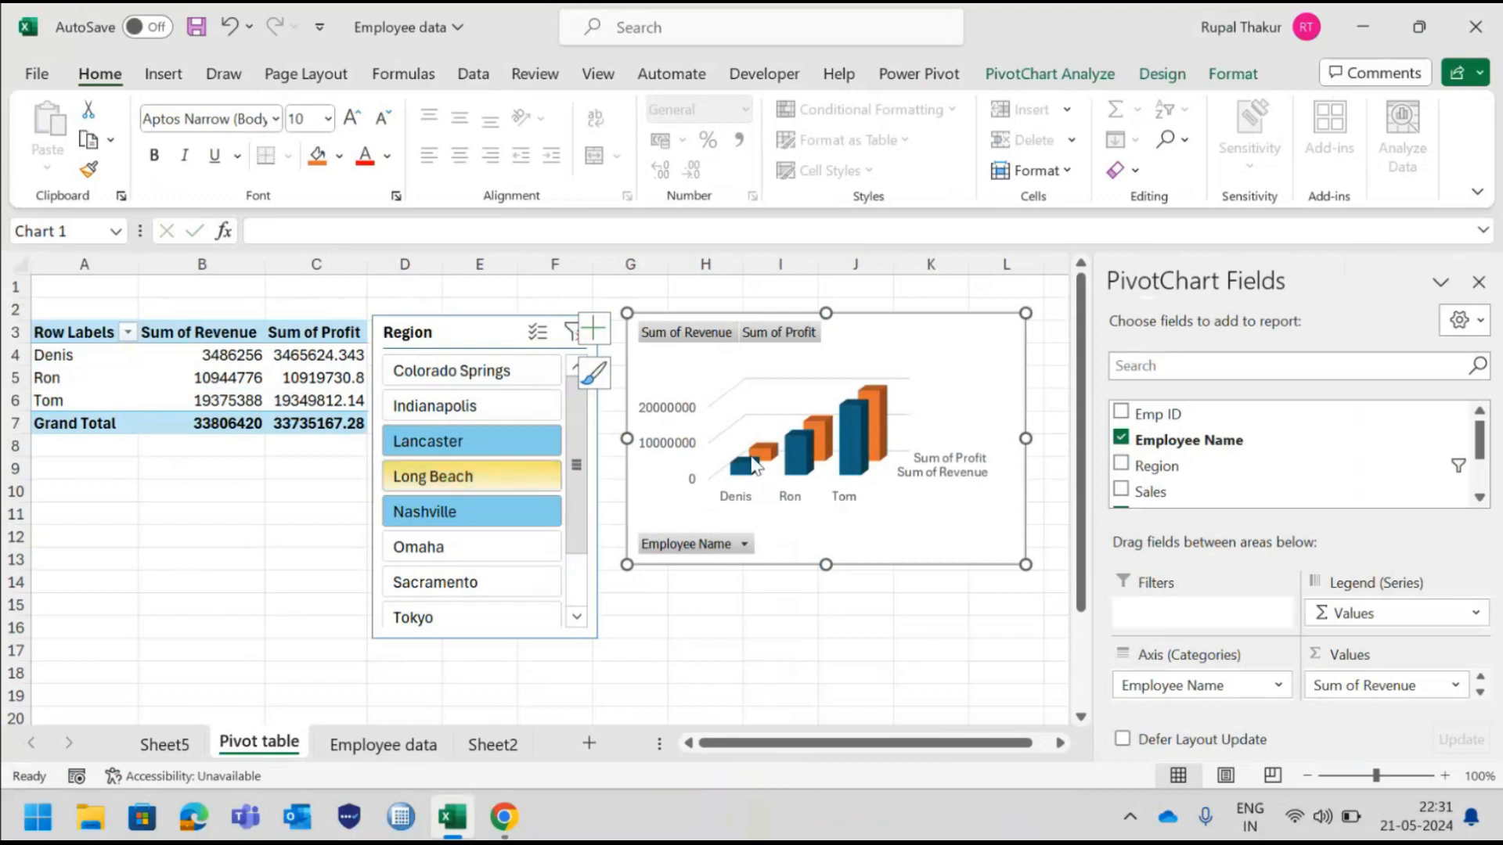
{"action": "left_click", "coordinate": [418, 610]}
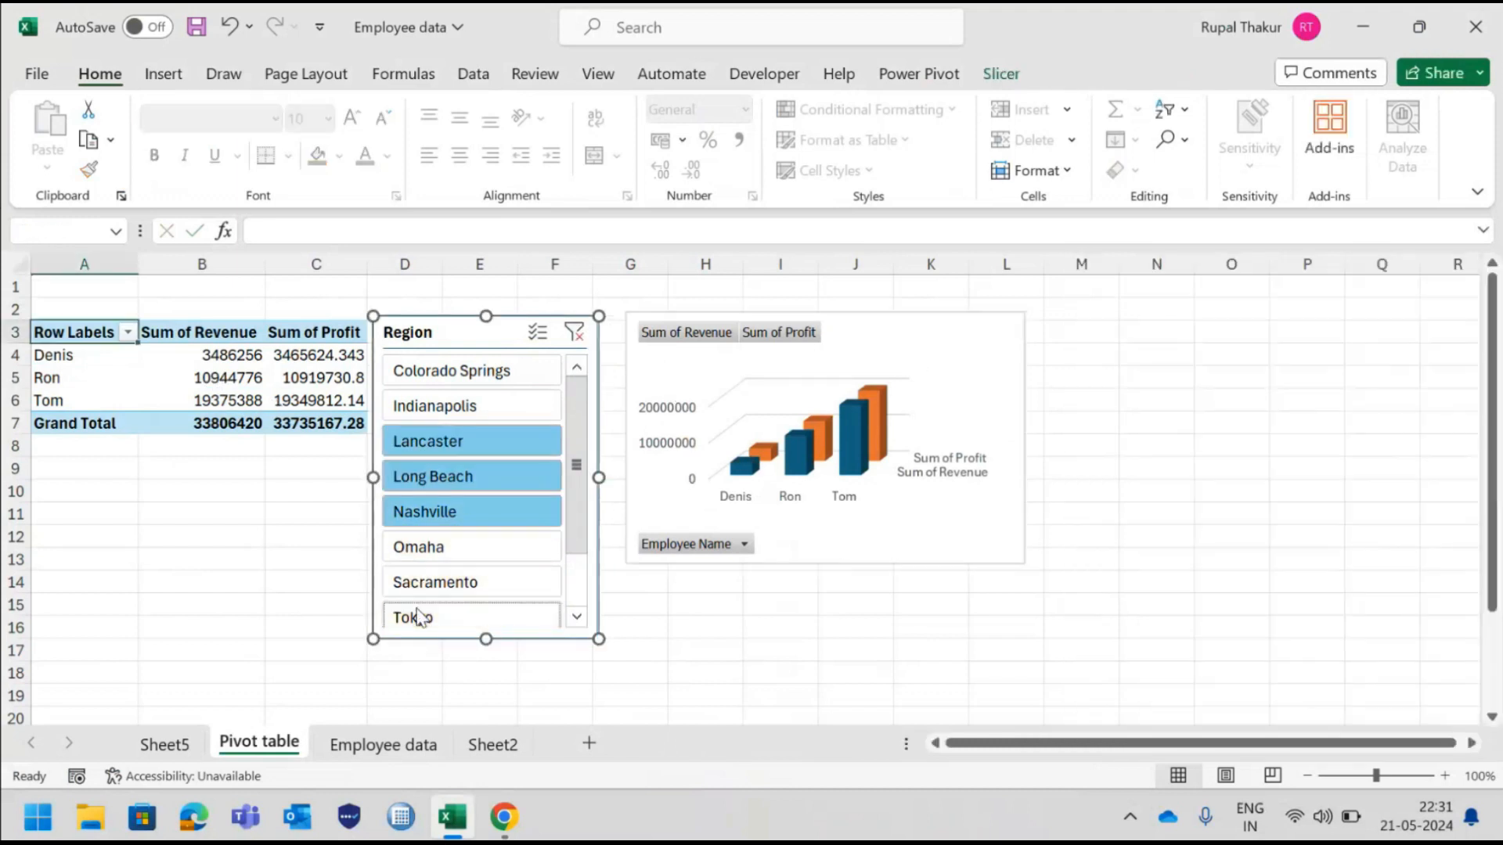
{"action": "left_click", "coordinate": [418, 614]}
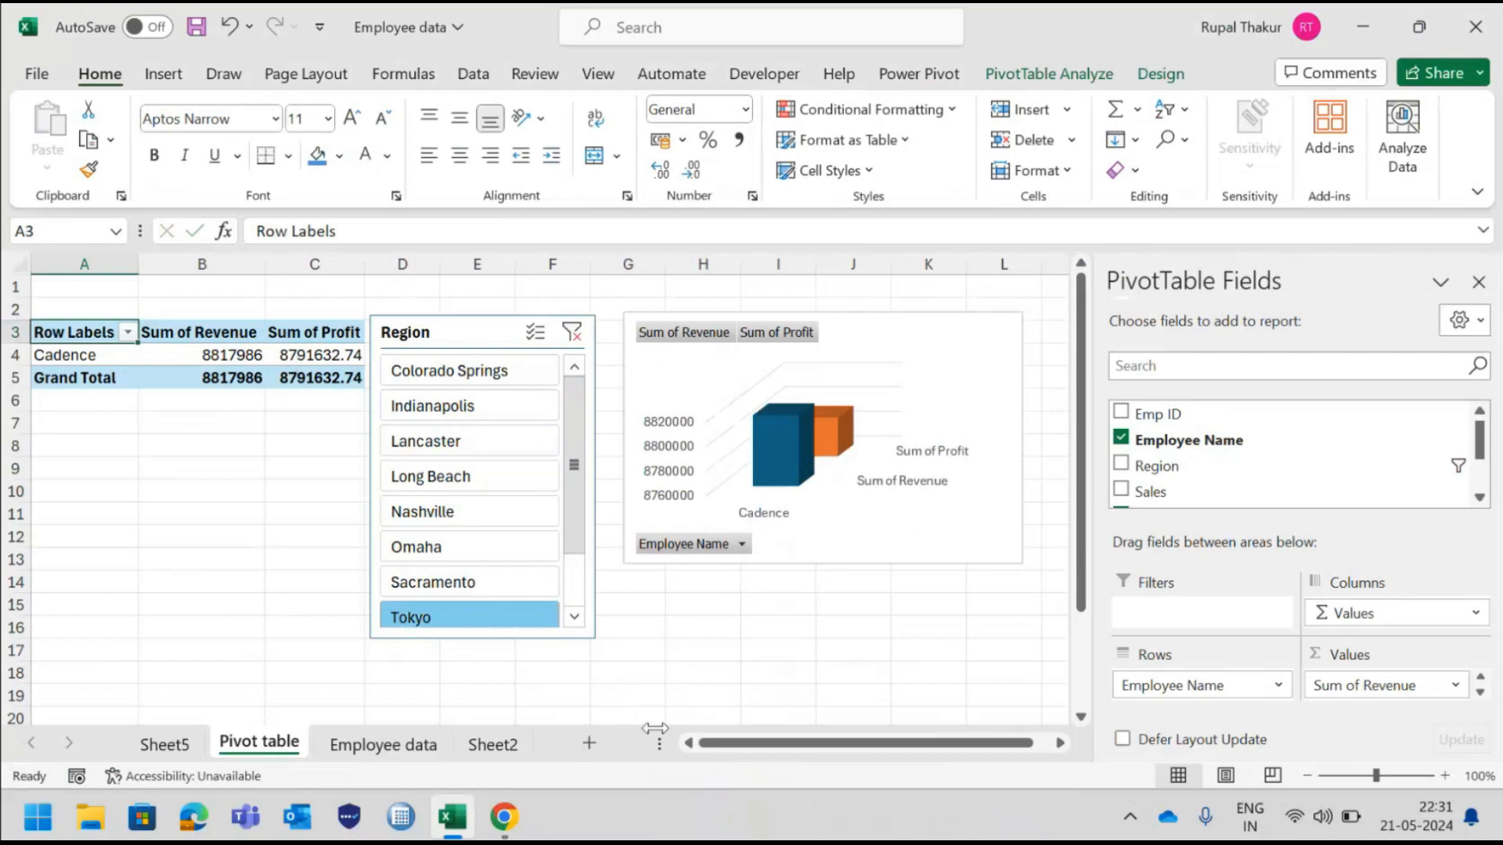
Try to insert a timeline for the PivotTable.
{"action": "left_click", "coordinate": [1100, 72]}
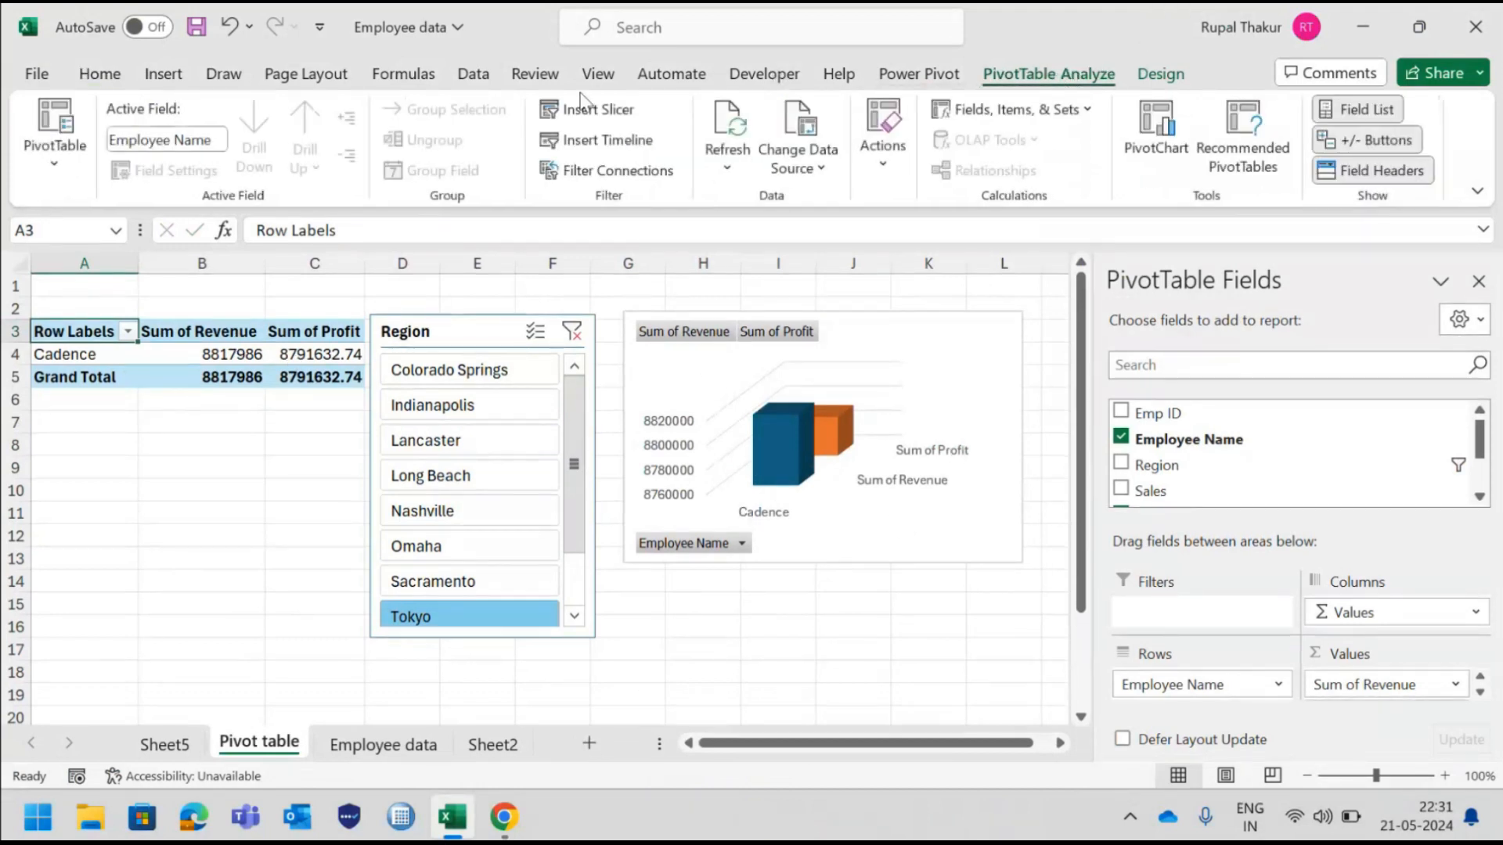
{"action": "left_click", "coordinate": [652, 603]}
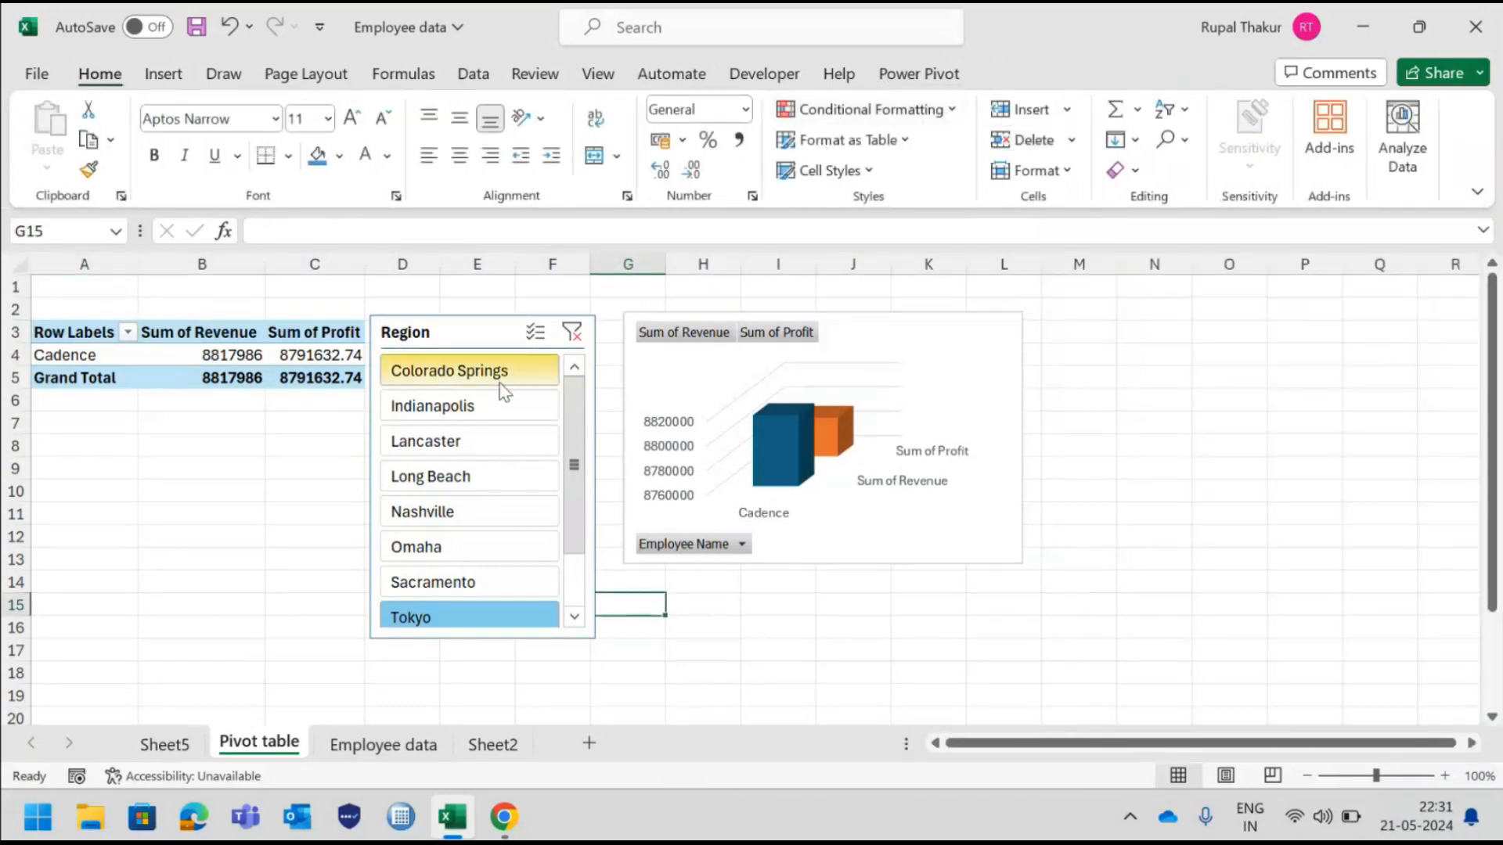
{"action": "left_click", "coordinate": [277, 381]}
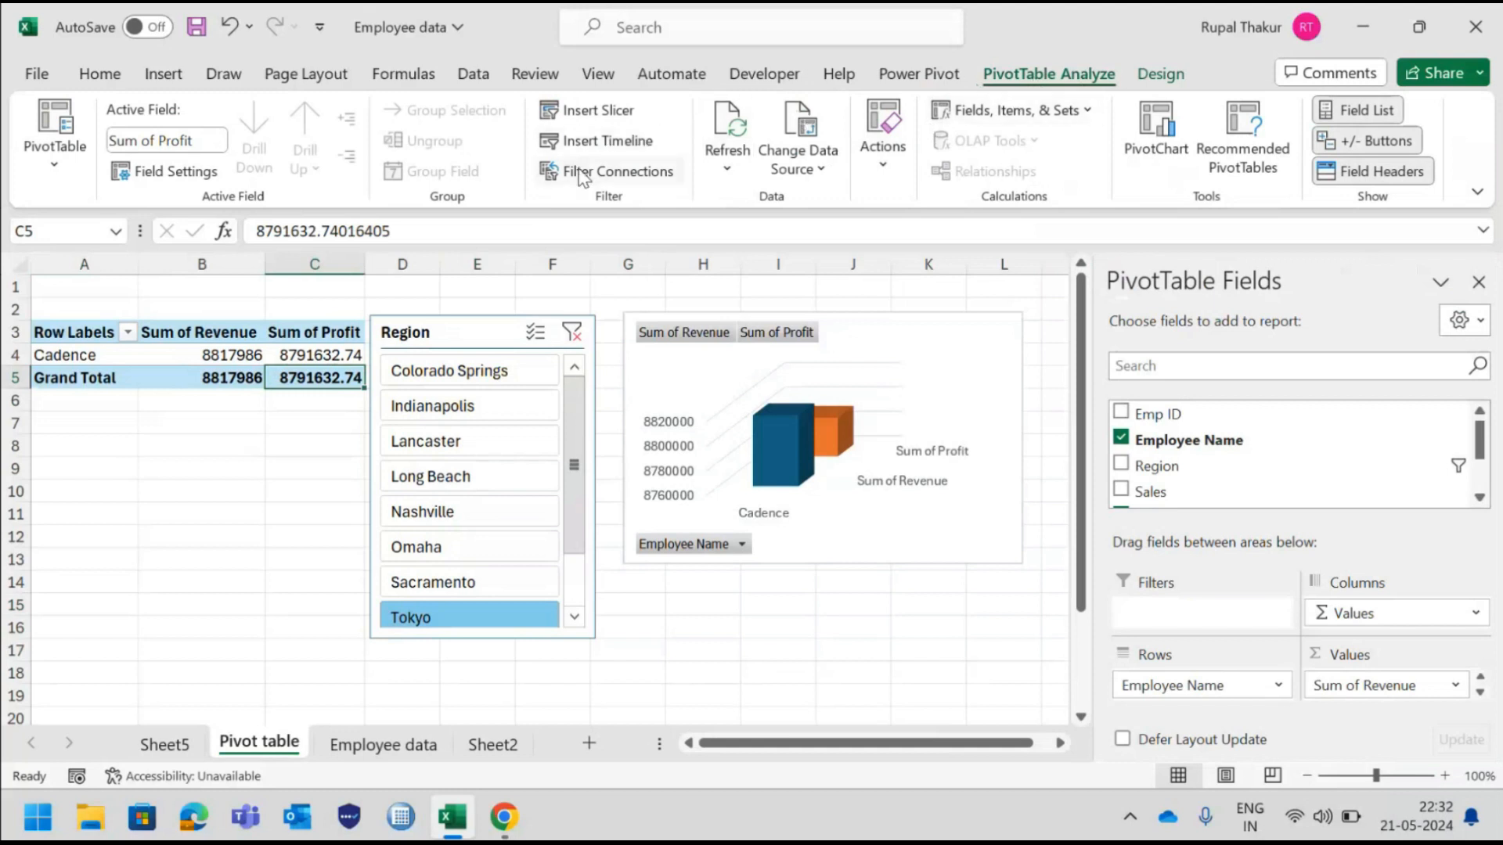
{"action": "left_click", "coordinate": [622, 144]}
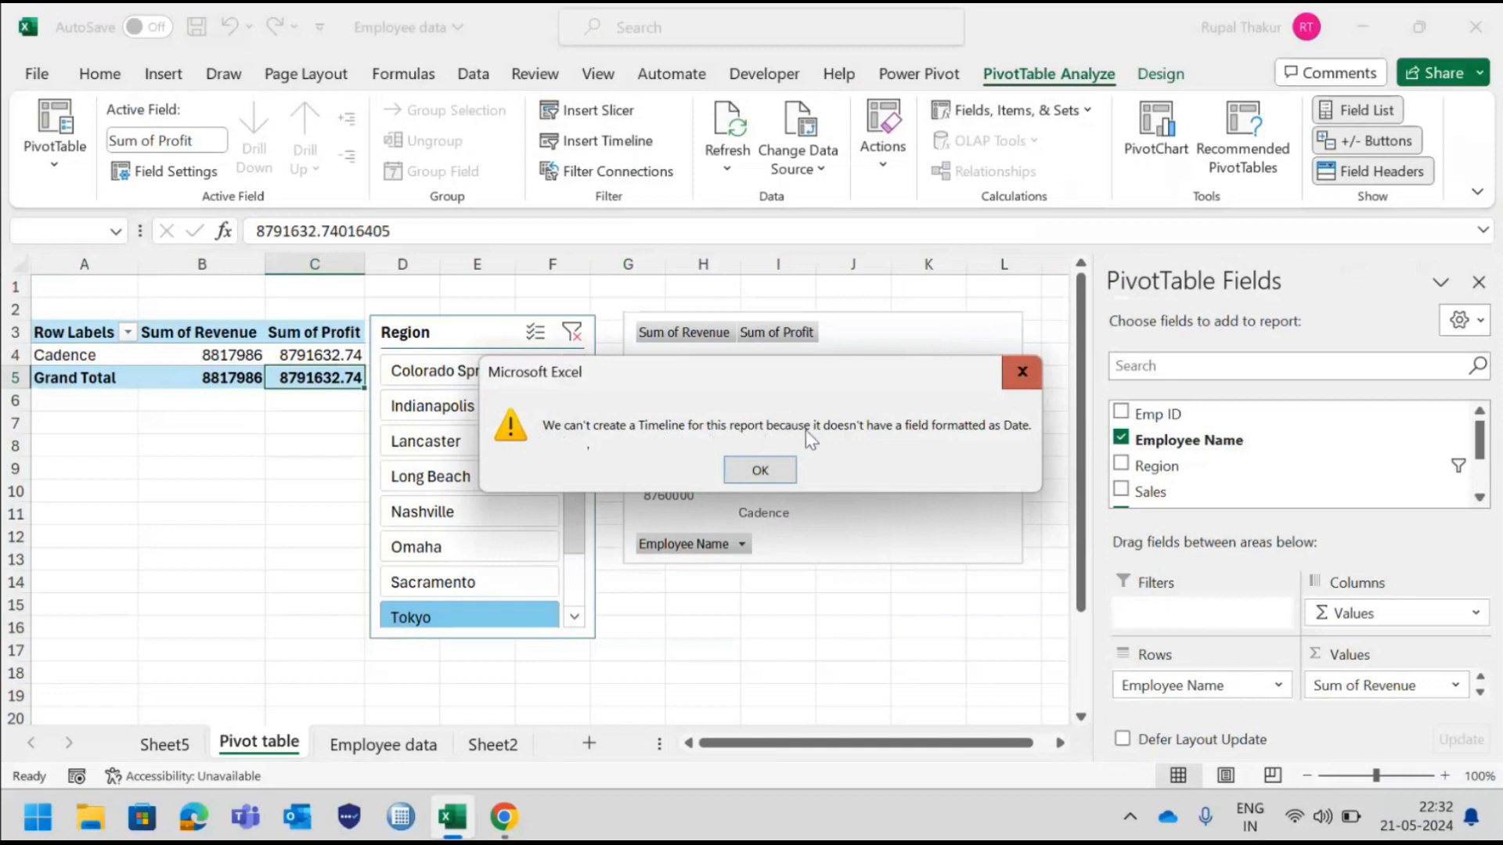
{"action": "left_click", "coordinate": [1018, 375]}
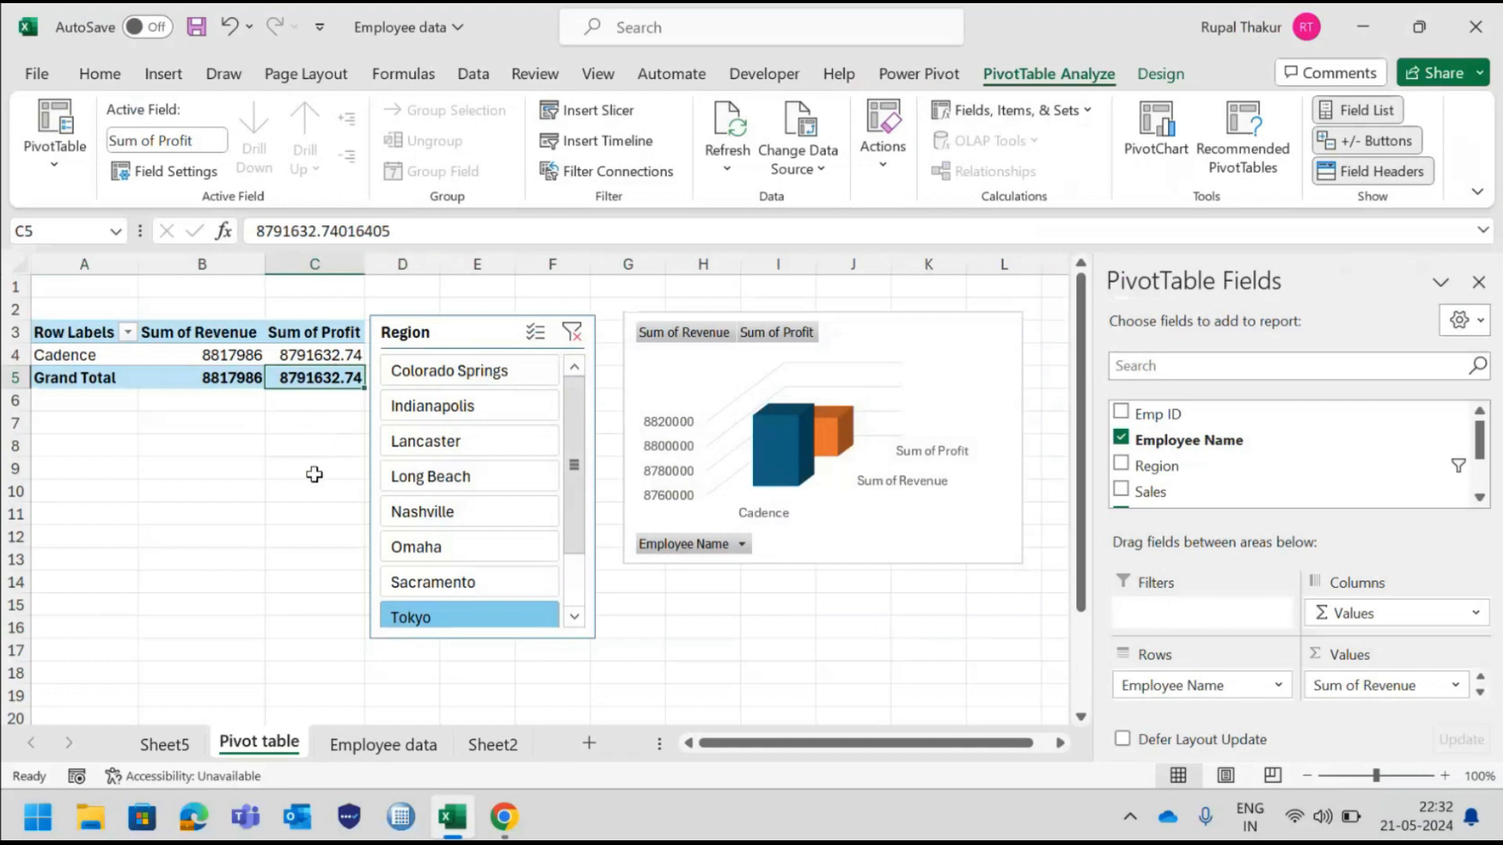
Review the PivotTable options for layout and format, totals and filters, display and alt text without changing any.
{"action": "left_click", "coordinate": [55, 149]}
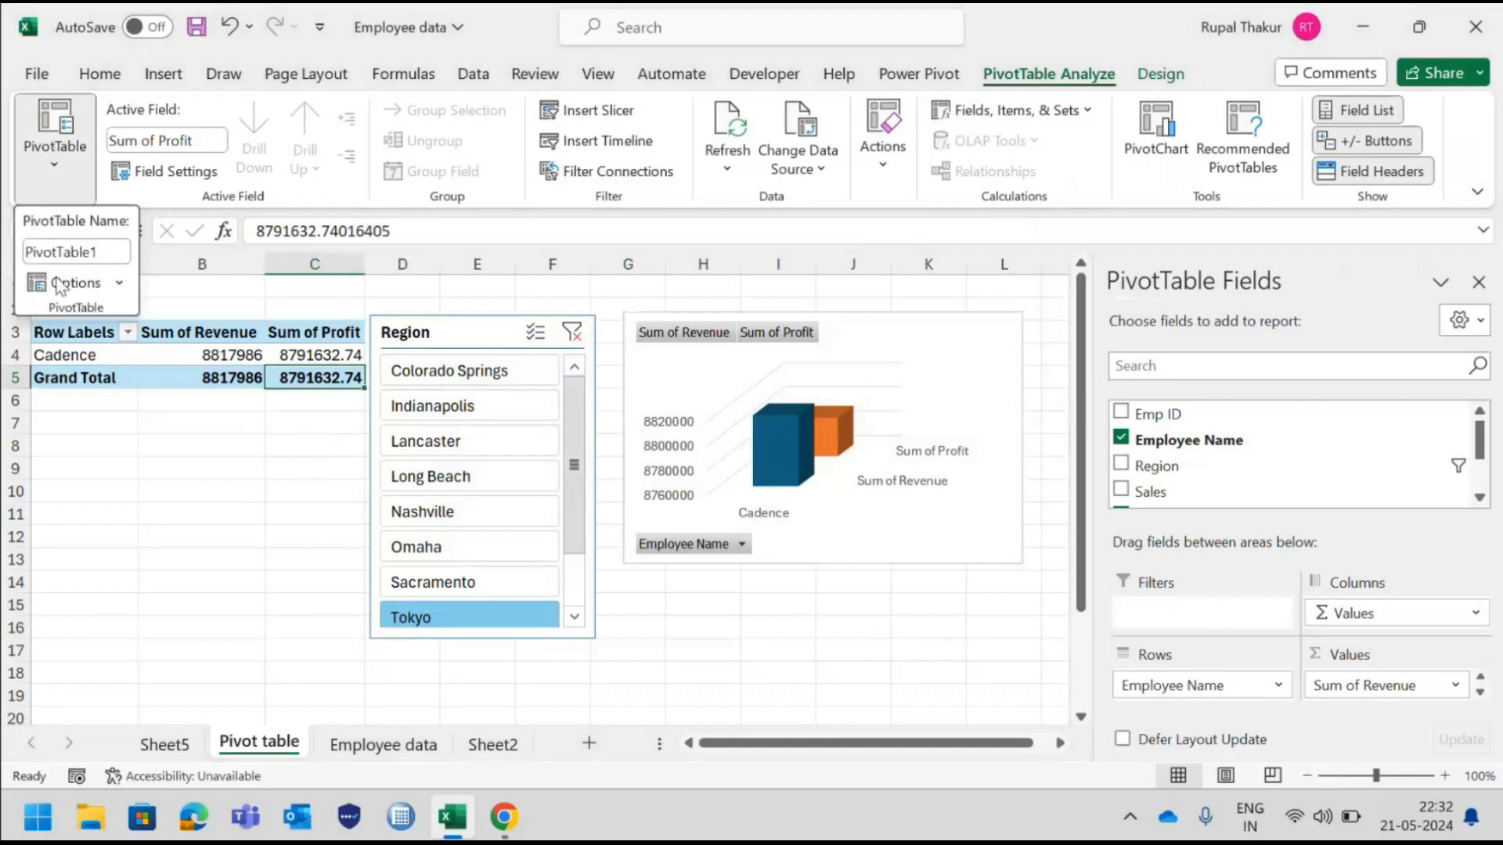
{"action": "left_click", "coordinate": [64, 283]}
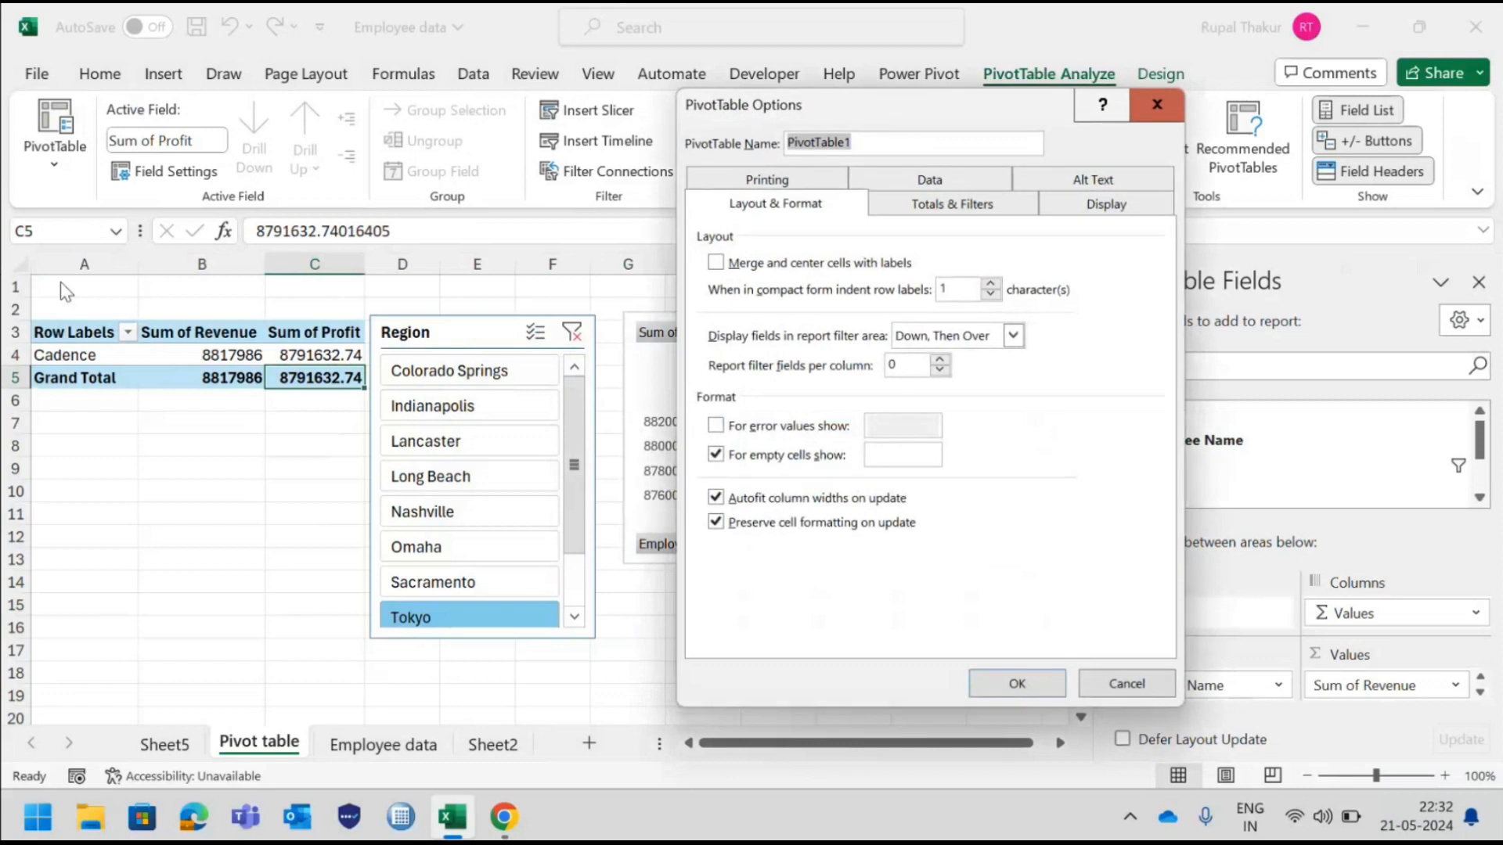
{"action": "left_click", "coordinate": [949, 213]}
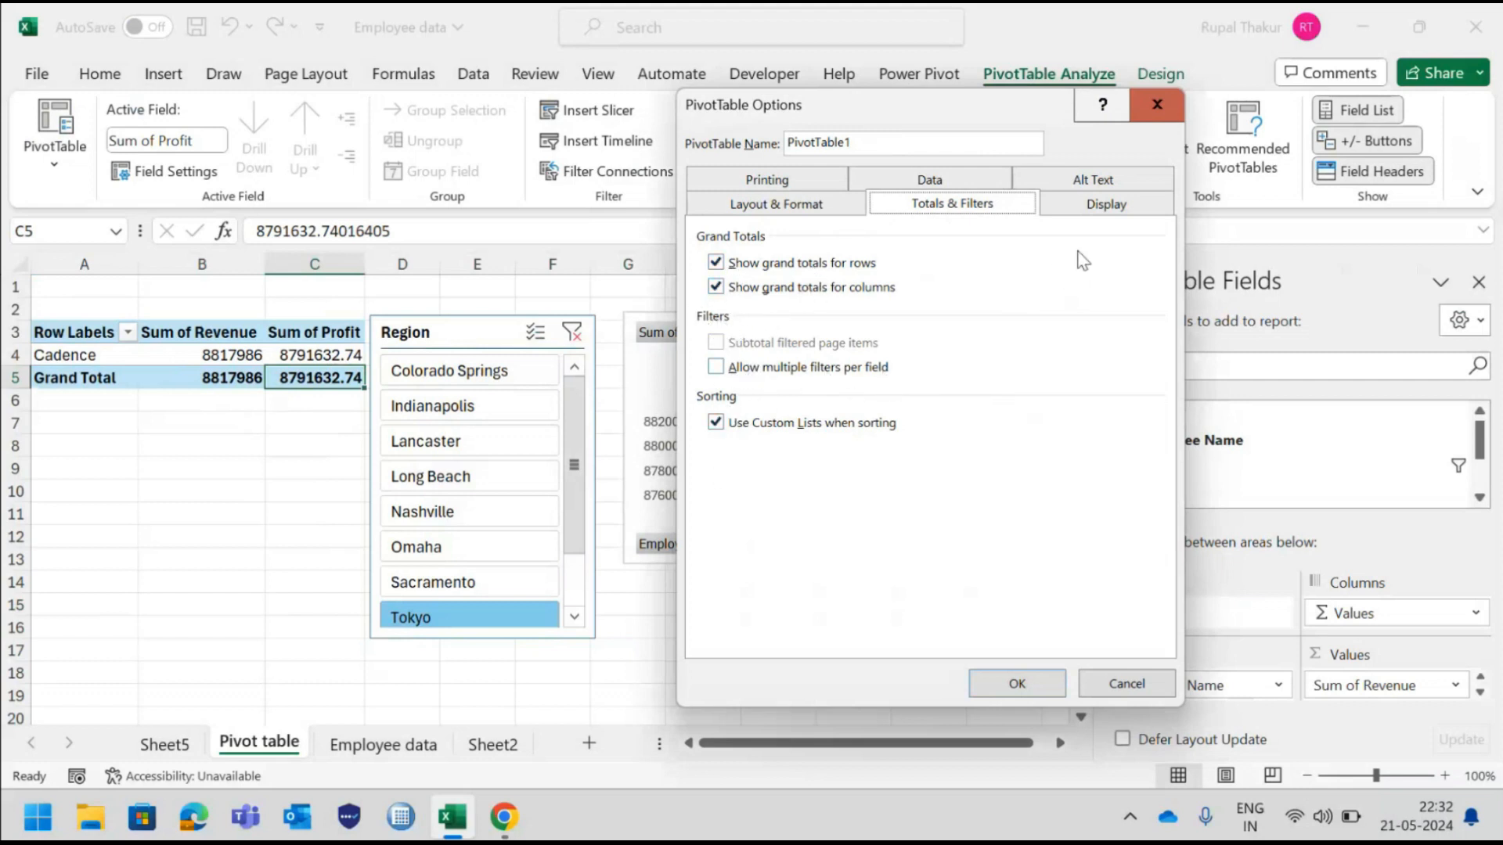
{"action": "left_click", "coordinate": [1117, 205]}
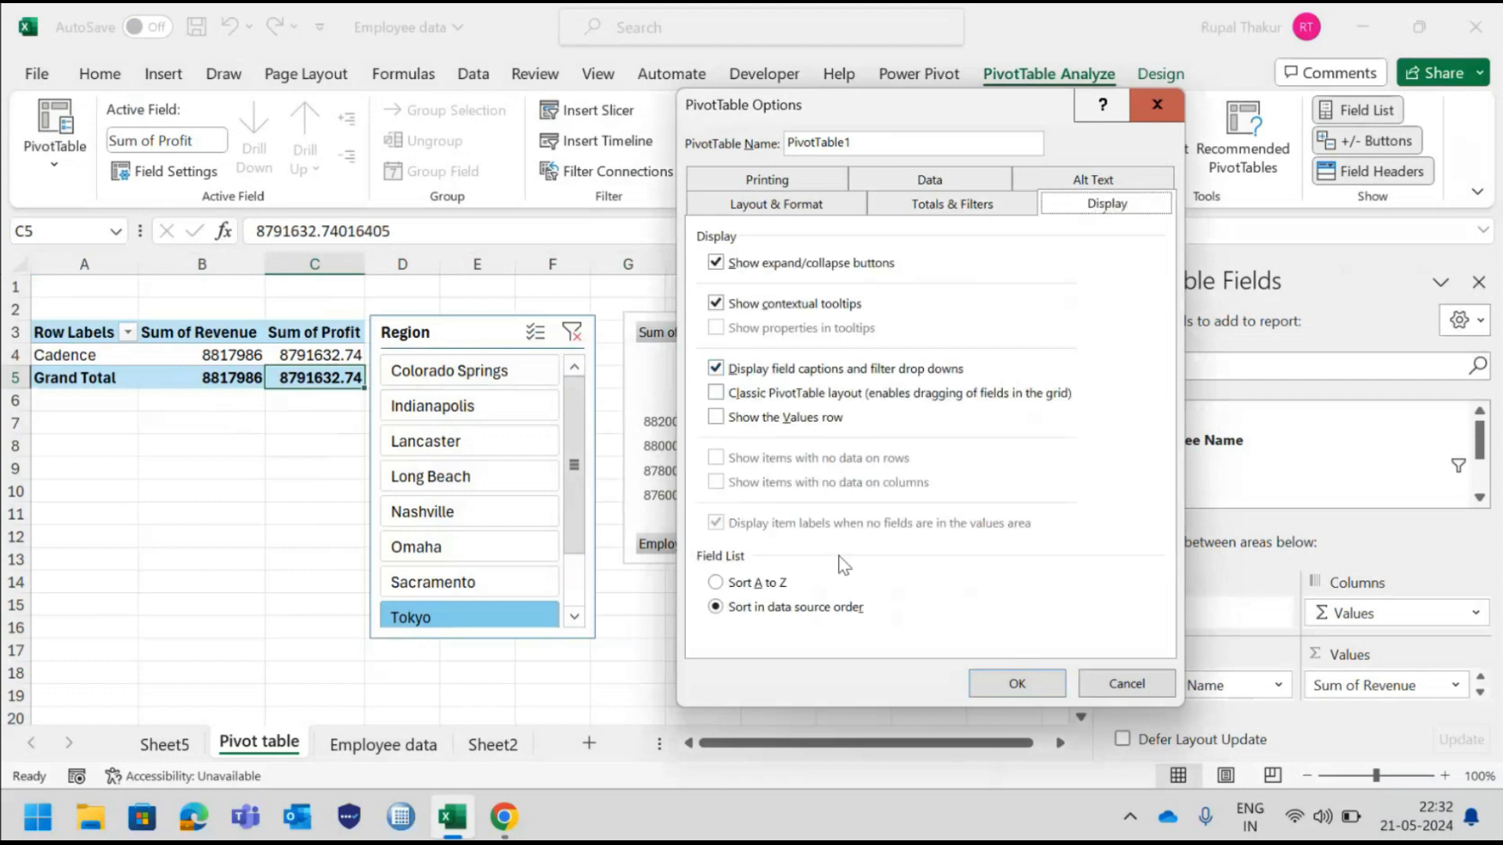
{"action": "left_click", "coordinate": [1087, 183]}
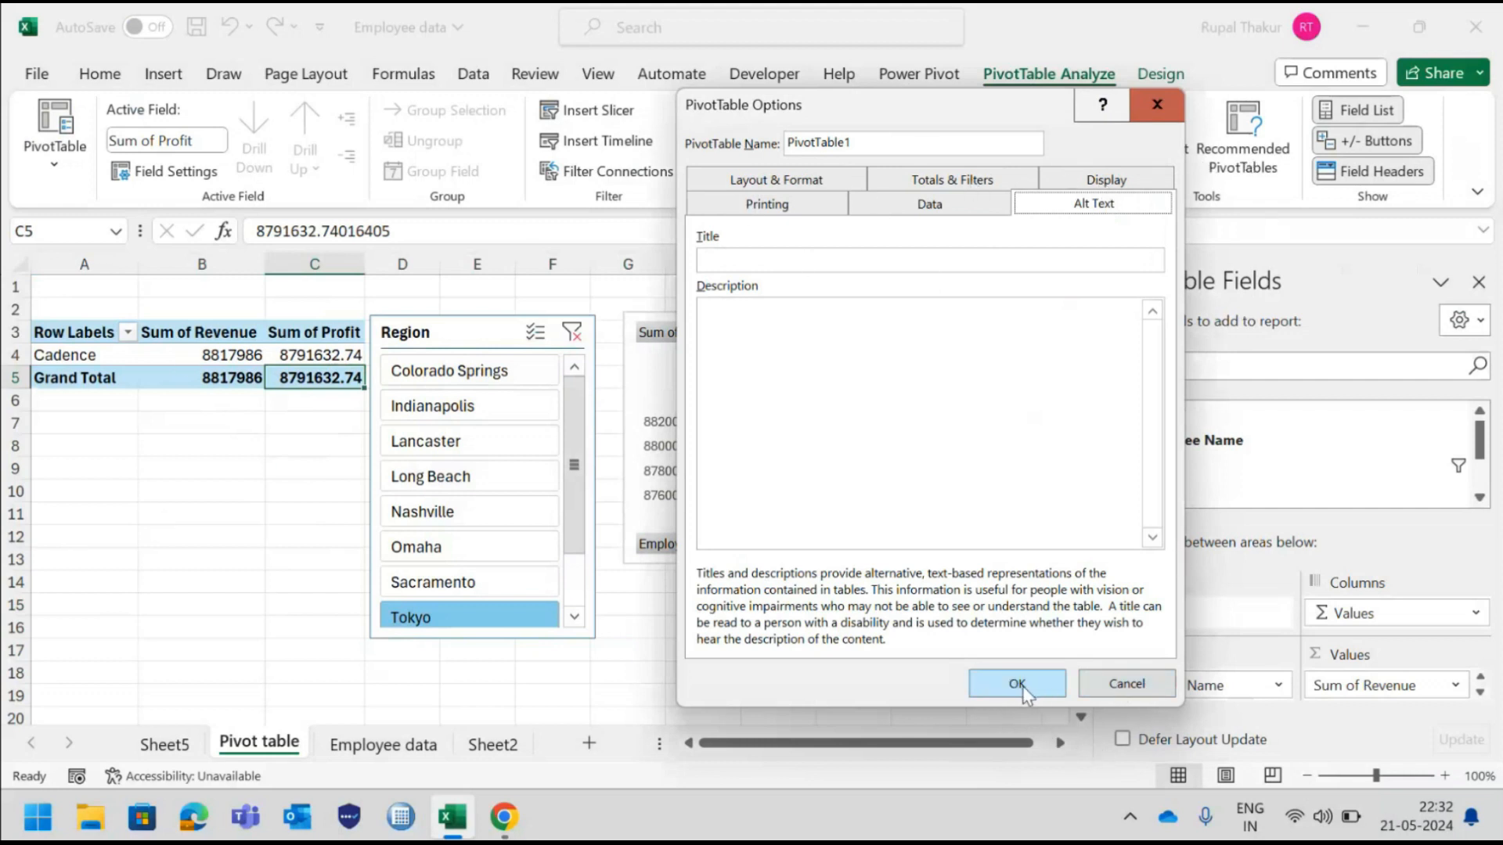
{"action": "left_click", "coordinate": [1125, 684]}
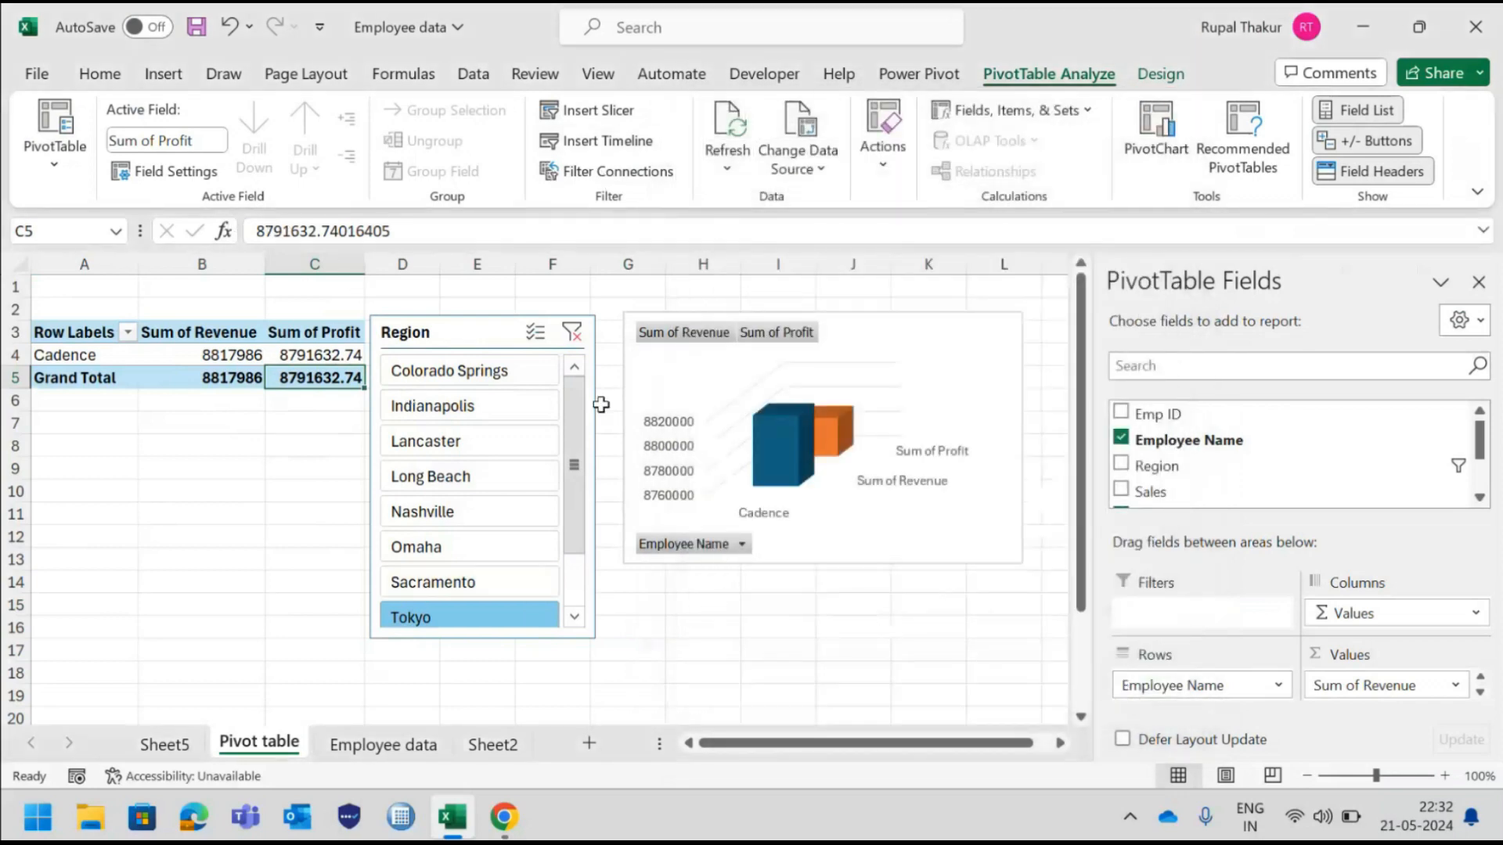
Delete the Region slicer and the PivotChart from the Pivot table sheet.
{"action": "left_click", "coordinate": [1178, 75]}
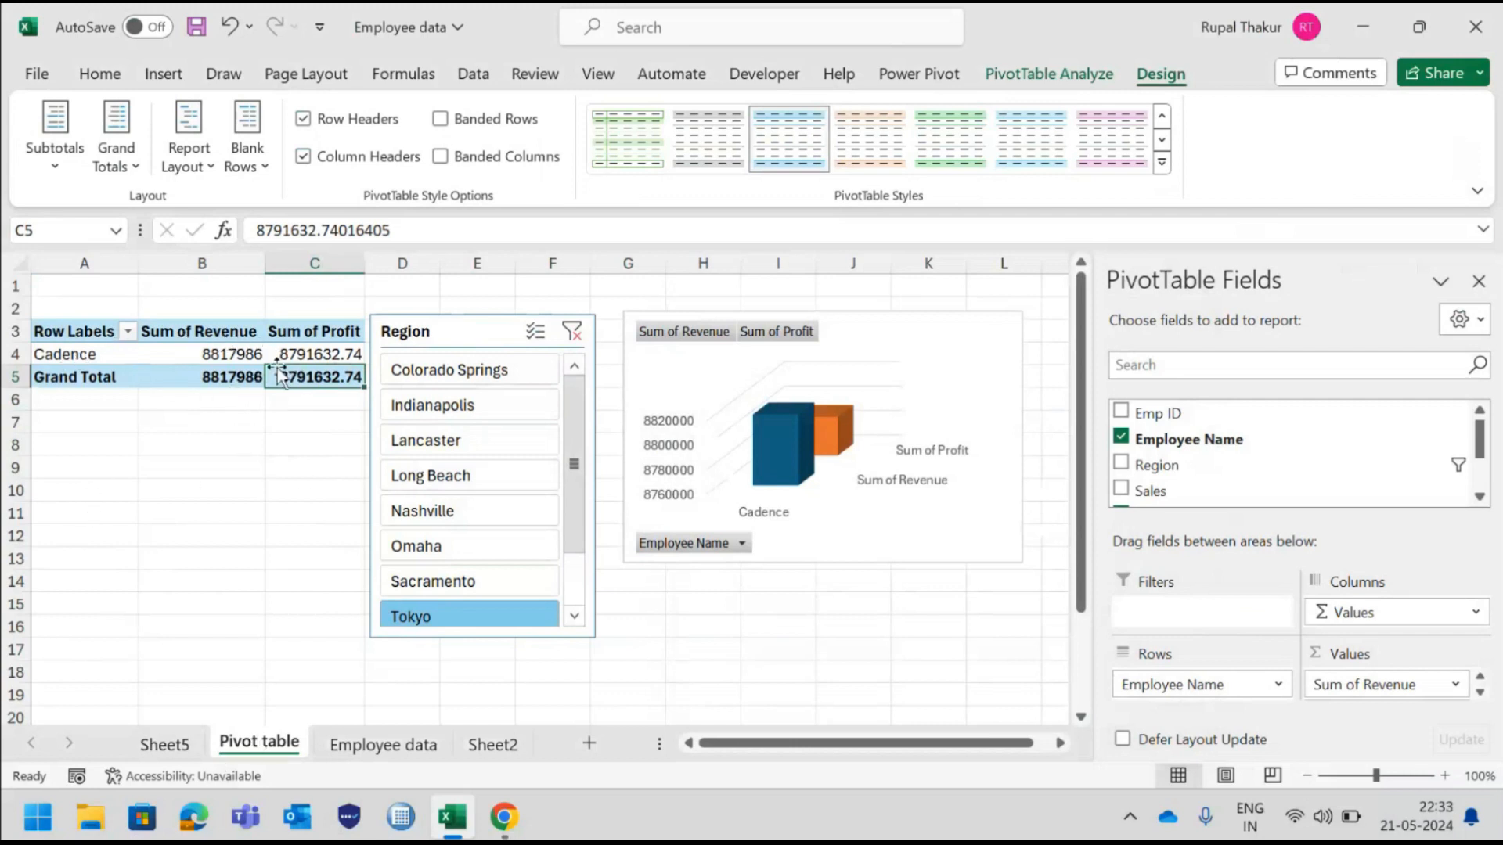
{"action": "left_click", "coordinate": [470, 333]}
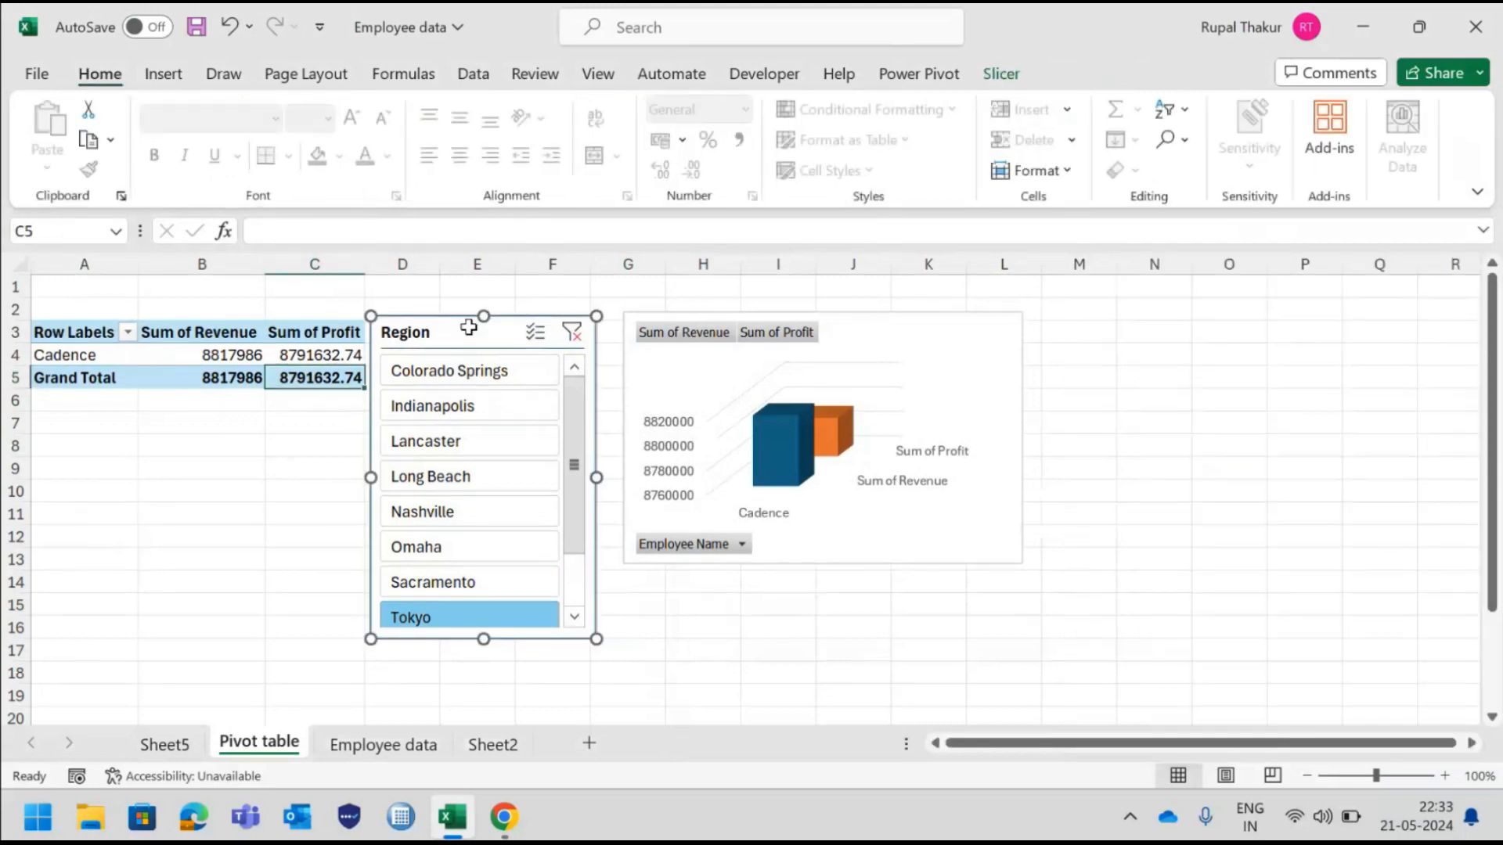
{"action": "key", "text": "Delete"}
{"action": "left_click", "coordinate": [921, 320]}
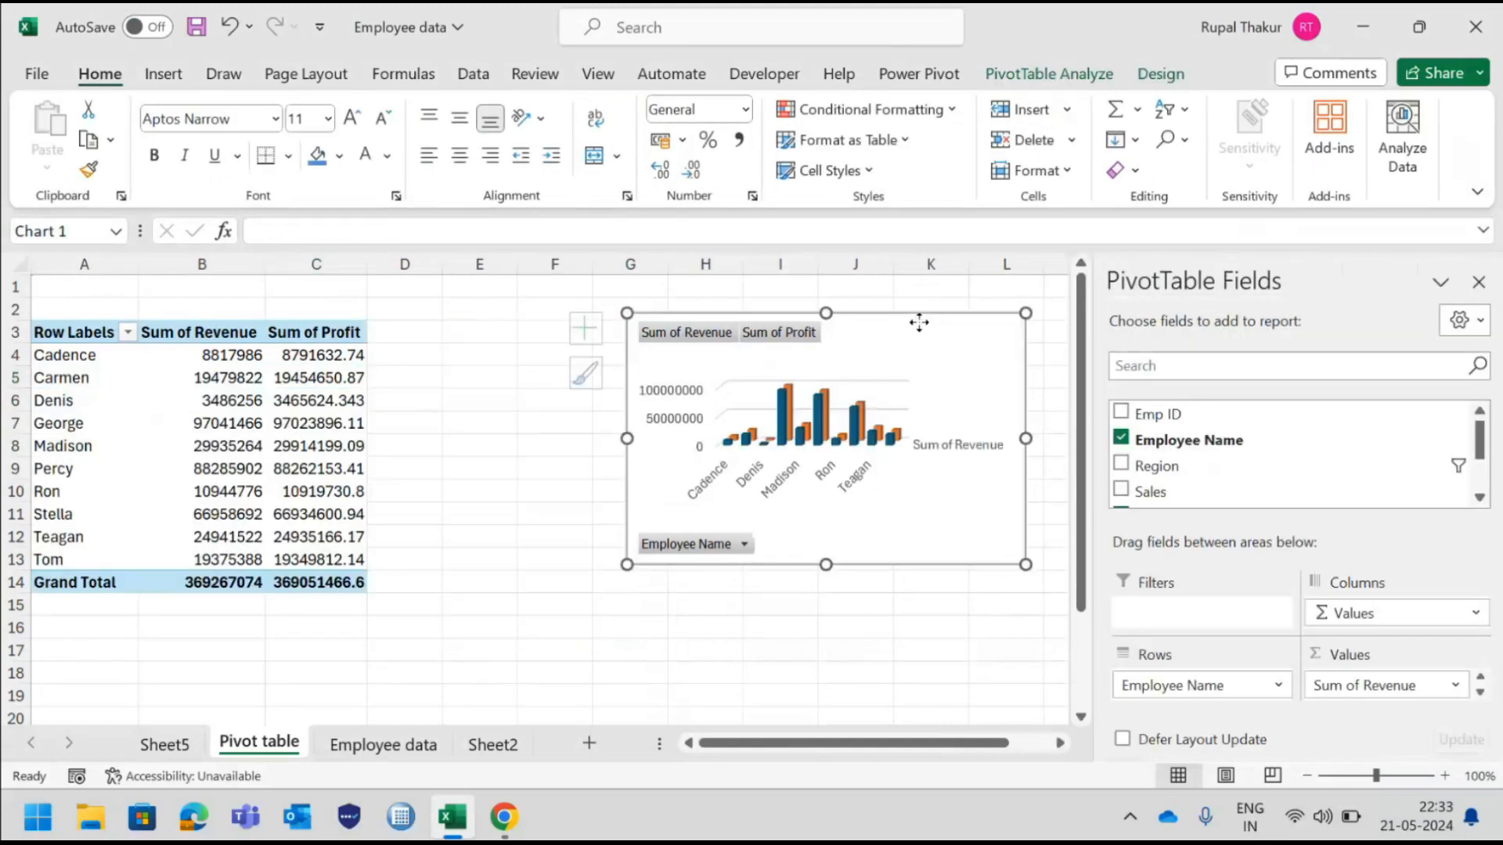
{"action": "key", "text": "Delete"}
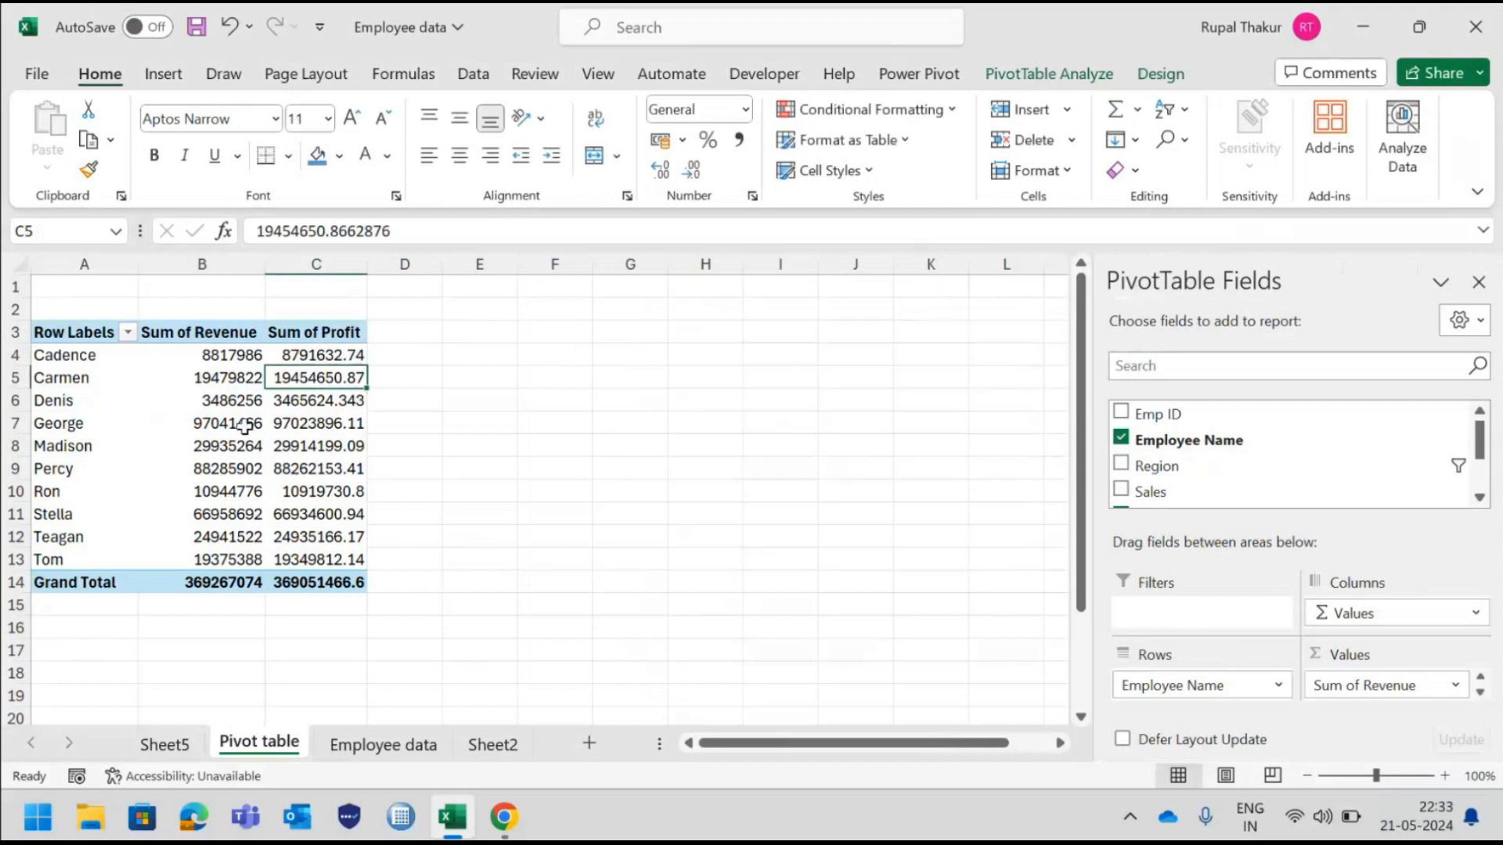
Try the green bordered style on the PivotTable, and settle on the light orange style.
{"action": "left_click", "coordinate": [1159, 76]}
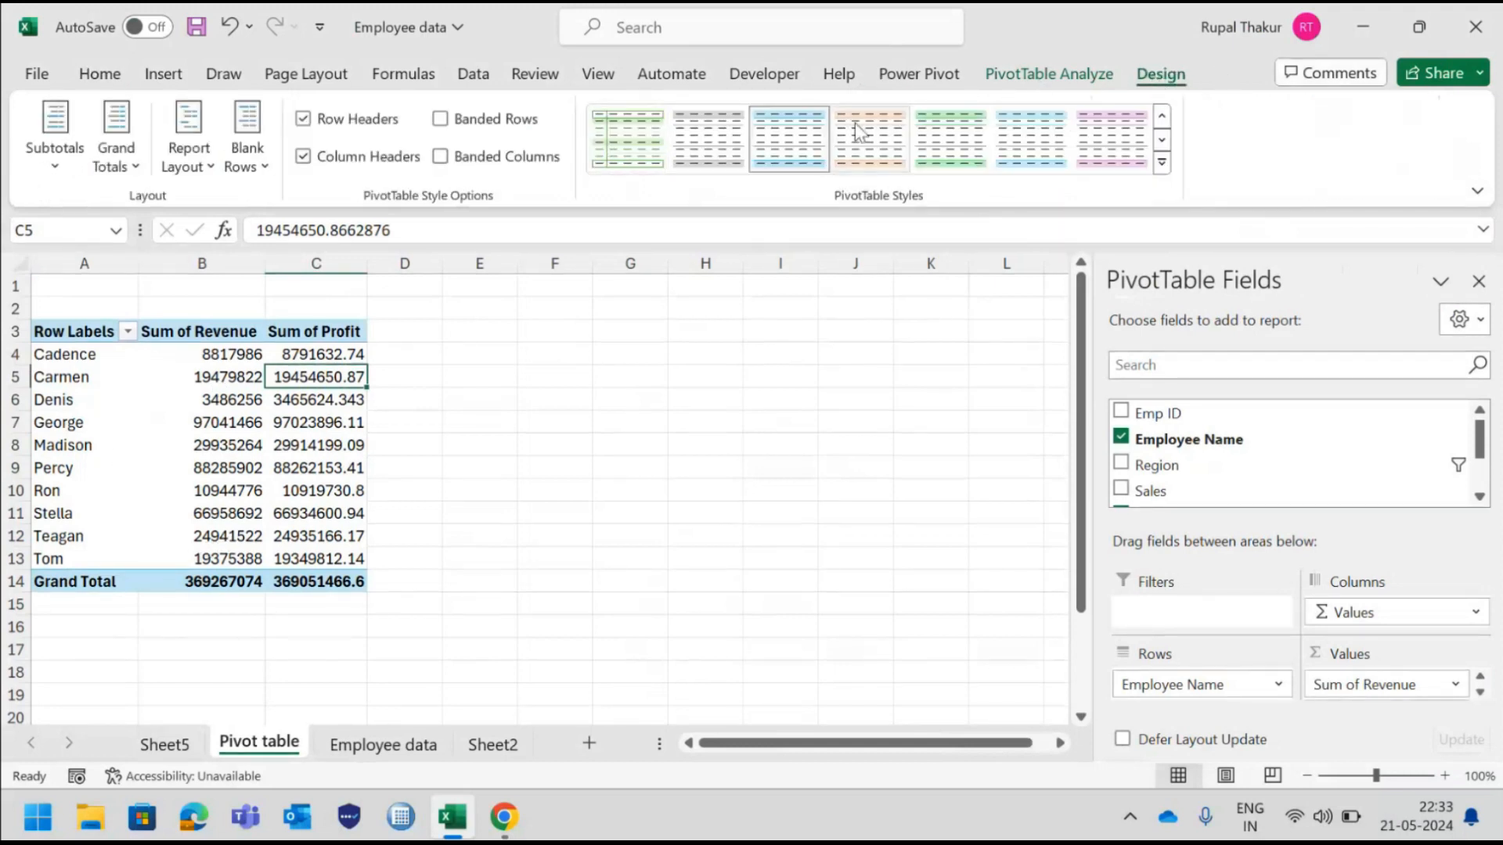
{"action": "left_click", "coordinate": [627, 139]}
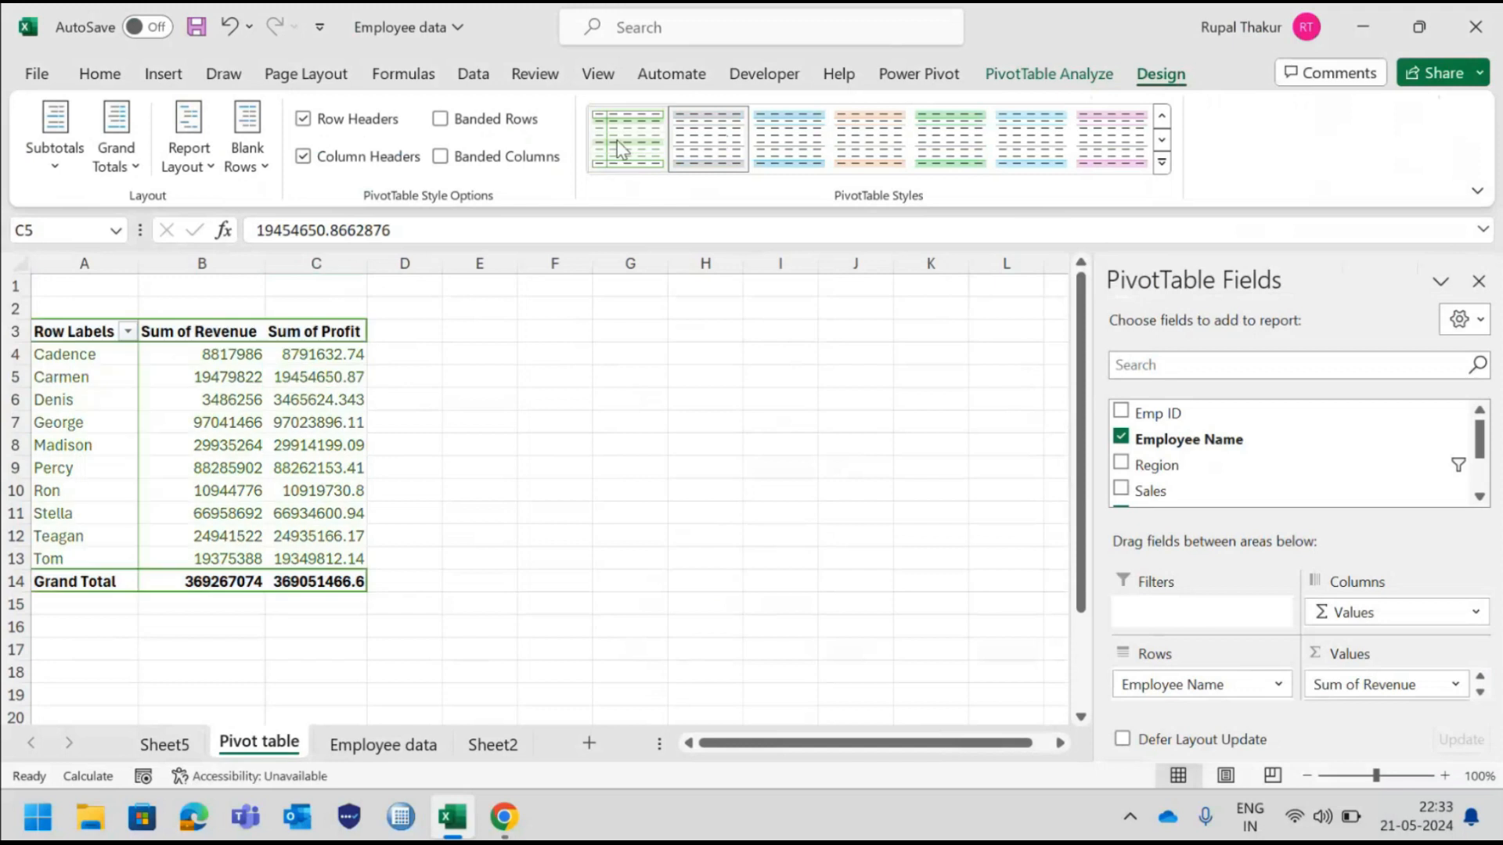
{"action": "left_click", "coordinate": [869, 149]}
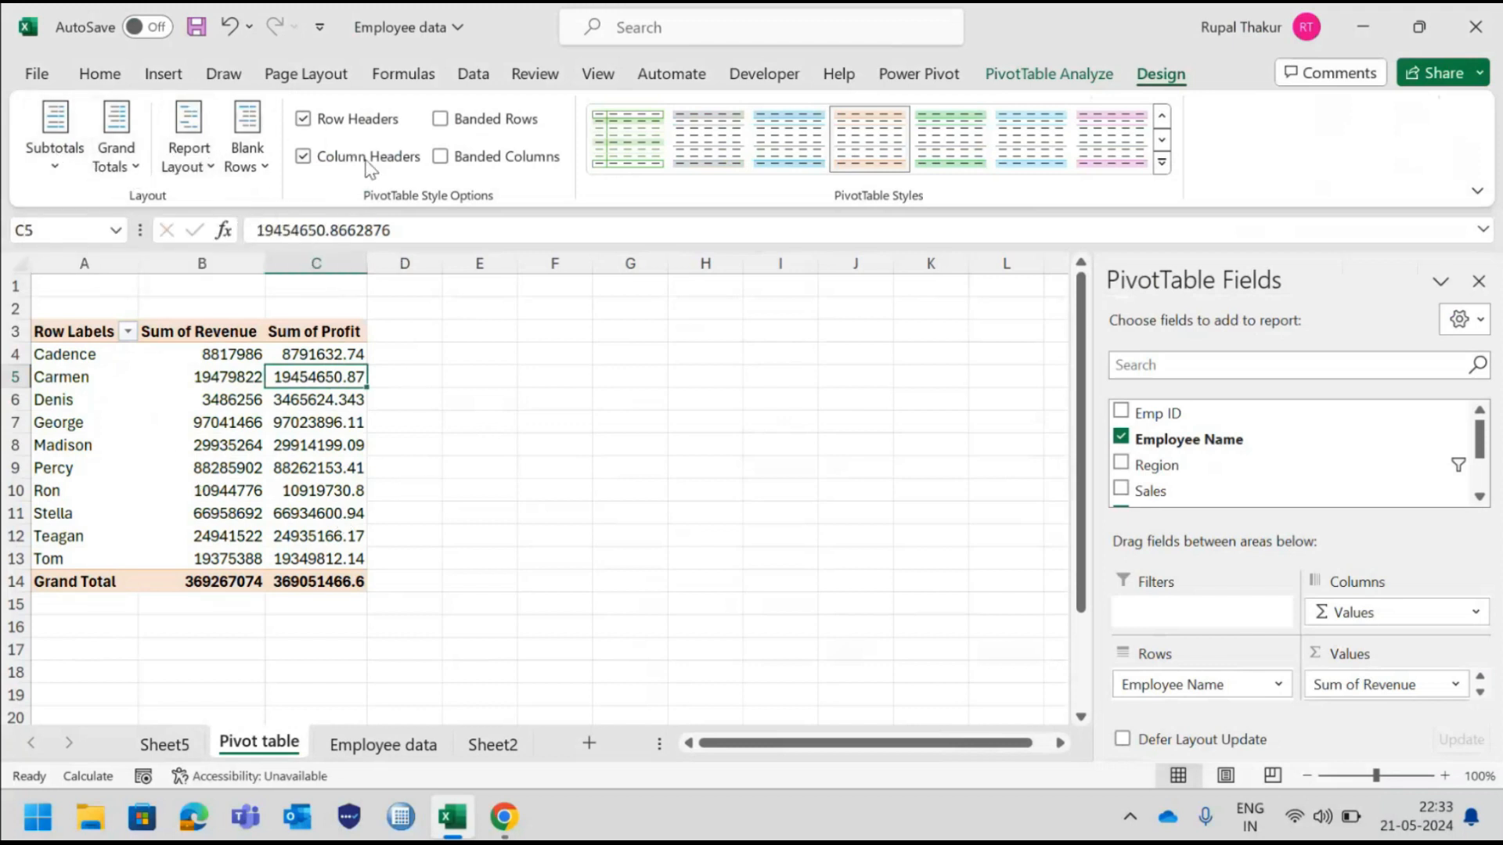
Try banded rows on the PivotTable, turn them off again and enable banded columns instead.
{"action": "left_click", "coordinate": [440, 119]}
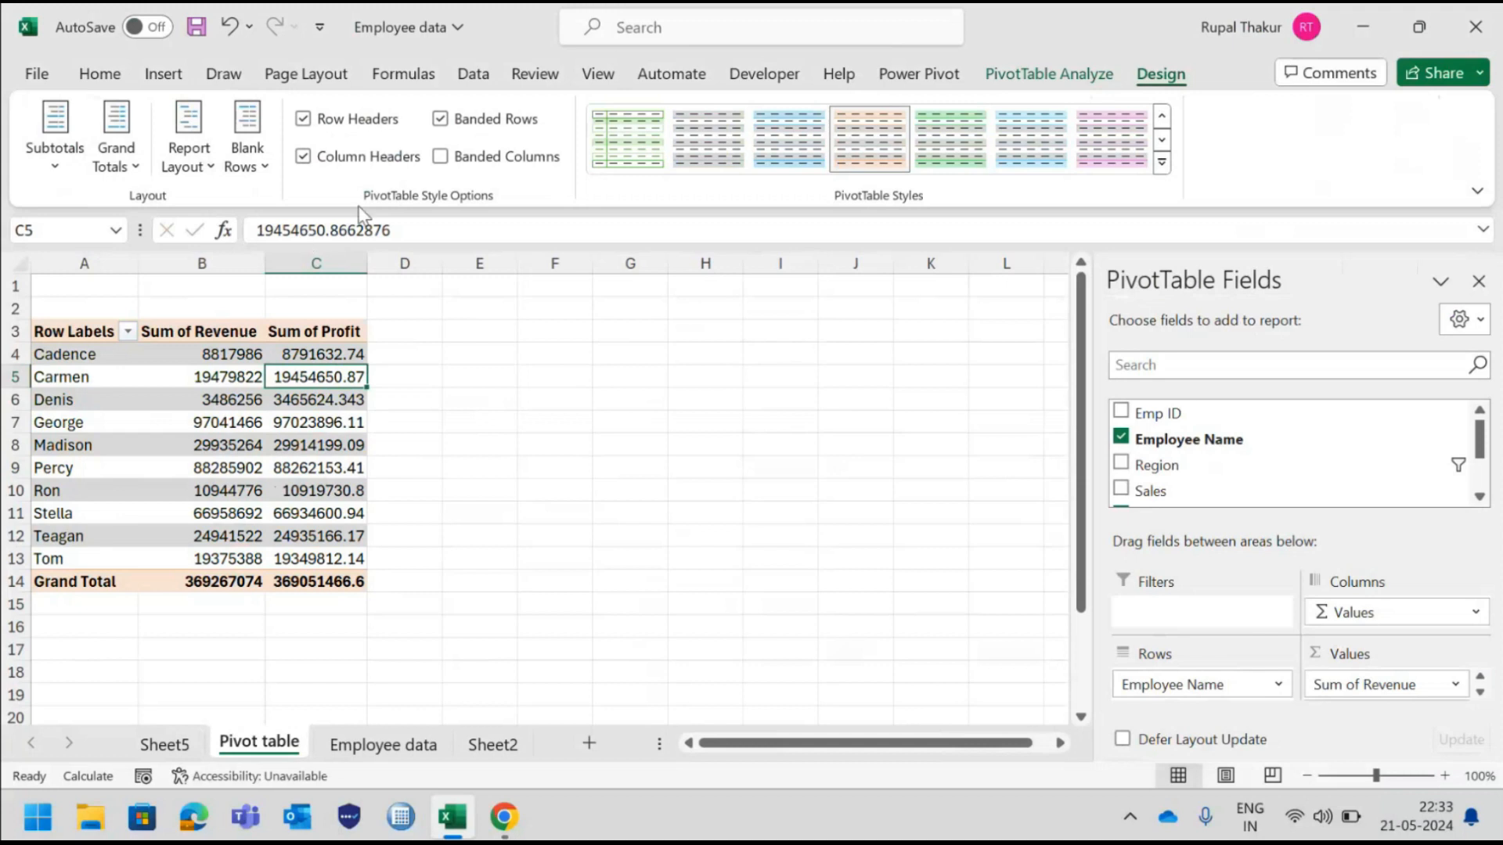
{"action": "left_click", "coordinate": [440, 118]}
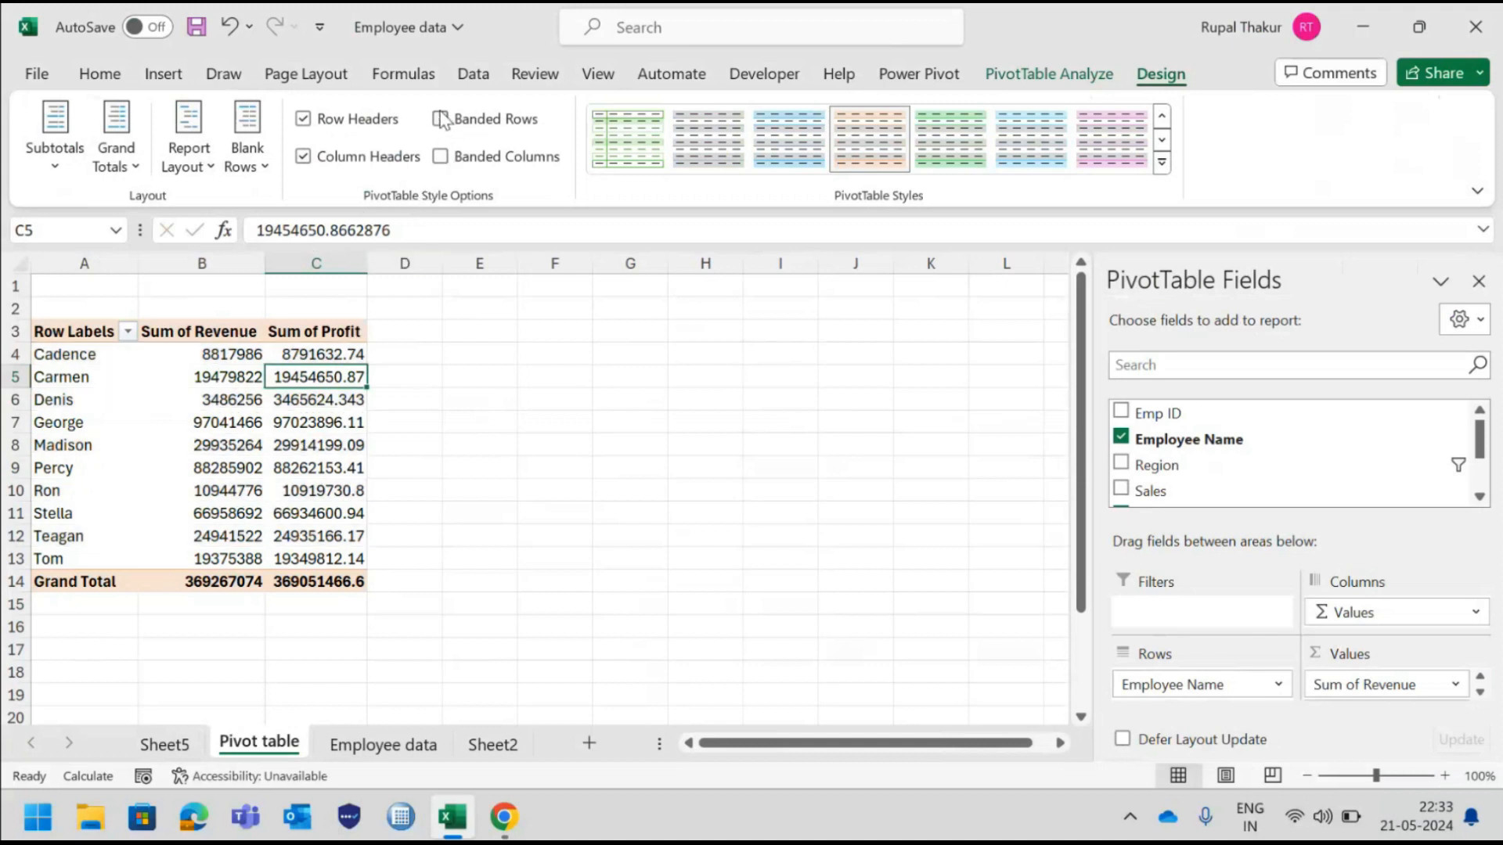
{"action": "left_click", "coordinate": [440, 156]}
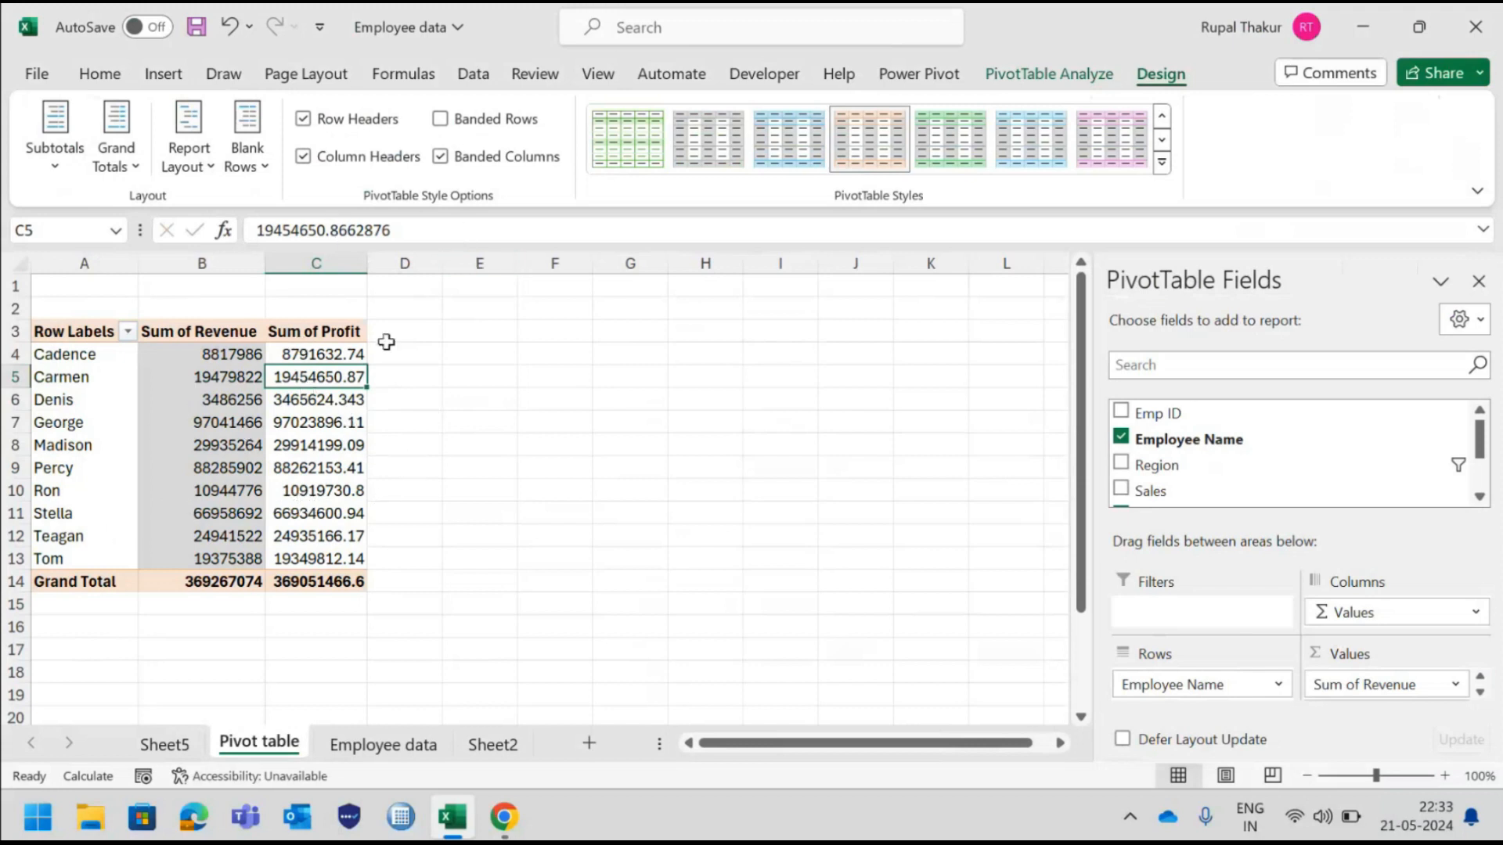
Switch the PivotTable's row header and column header formatting off and back on.
{"action": "left_click", "coordinate": [303, 122]}
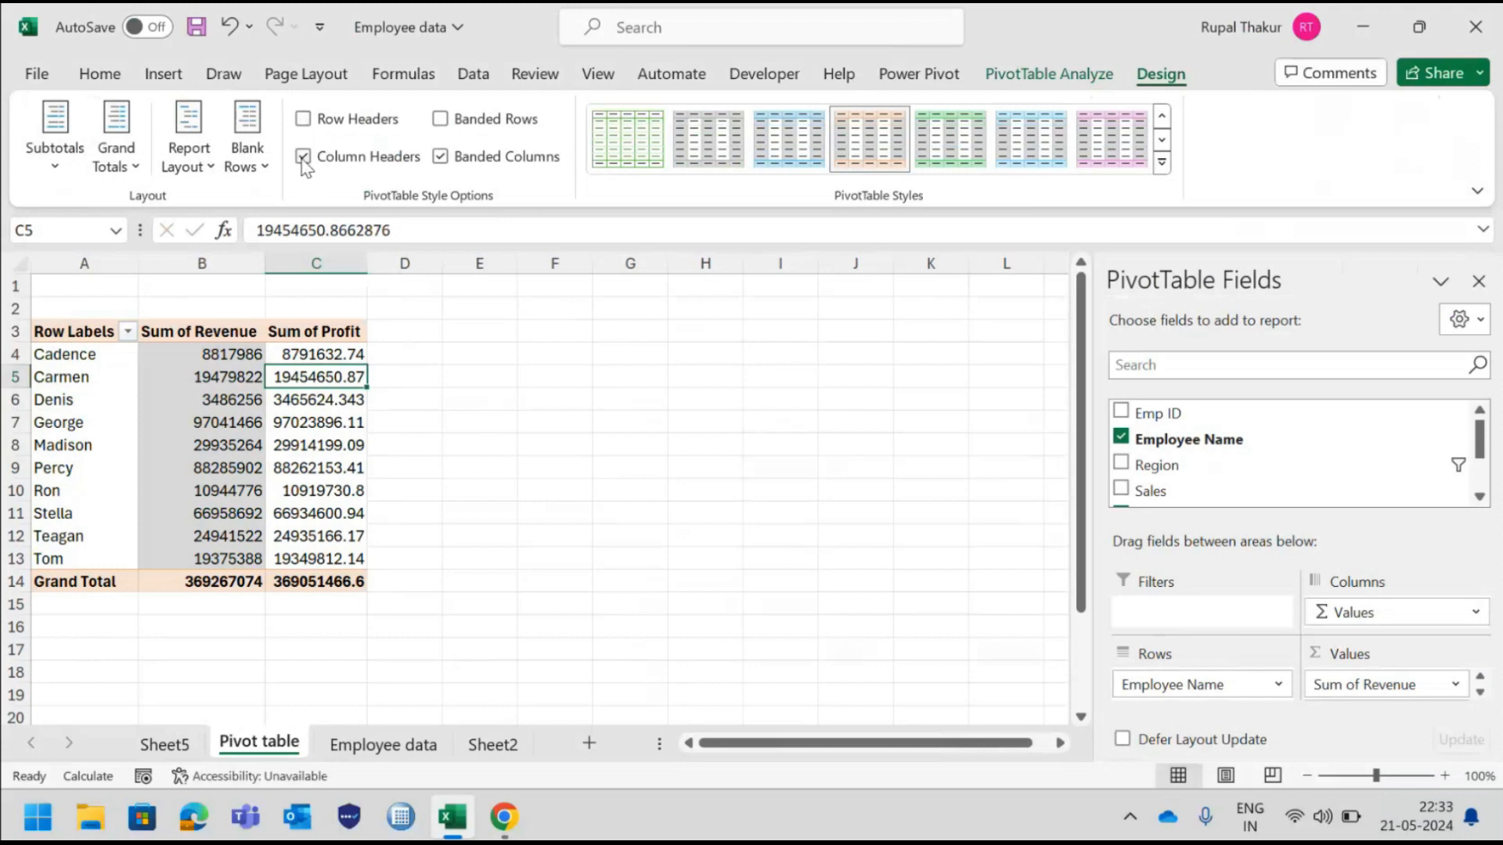
{"action": "left_click", "coordinate": [302, 159]}
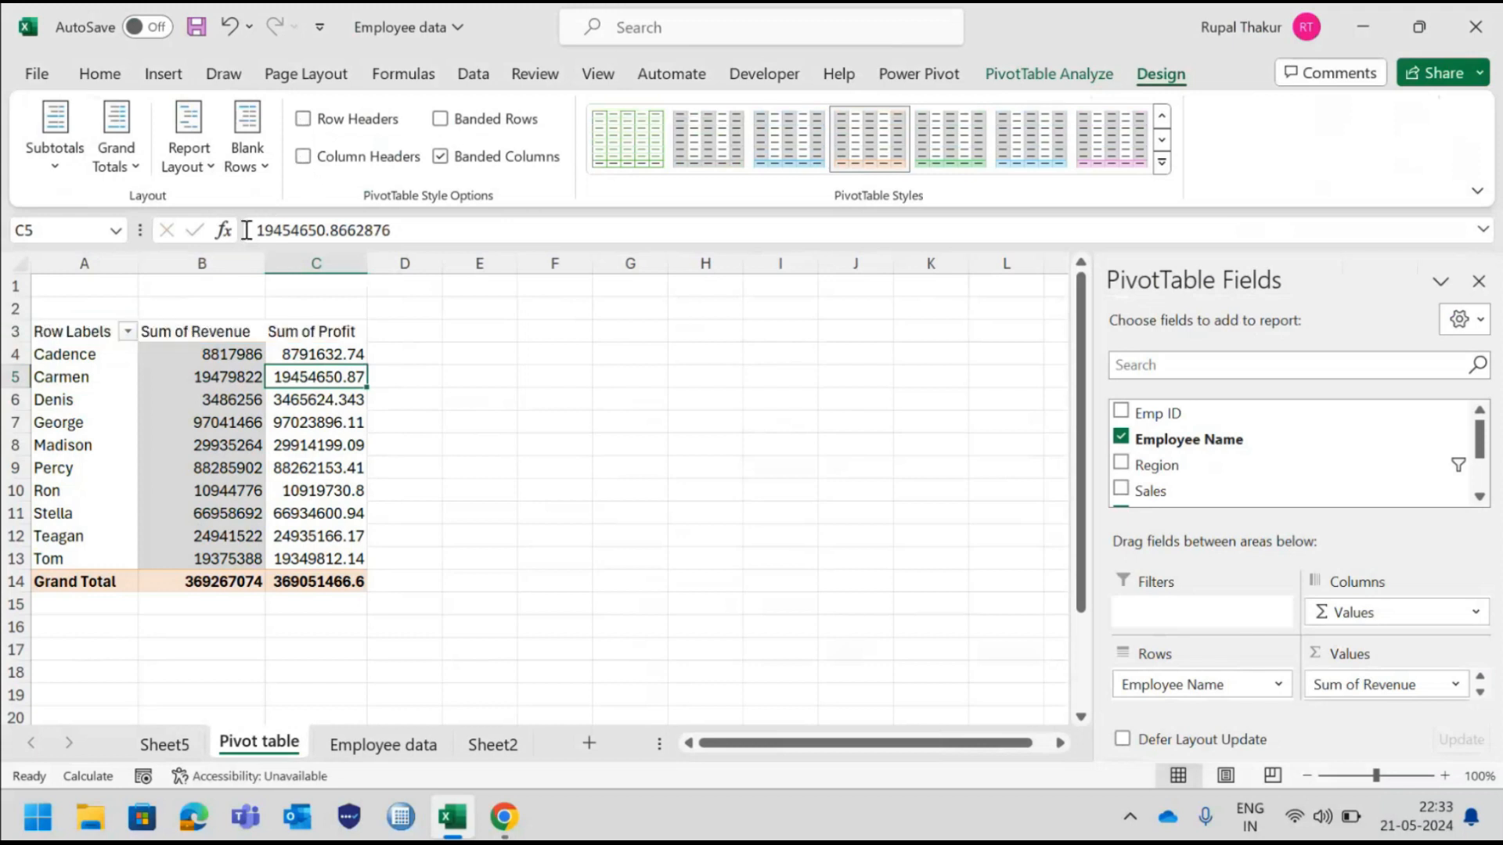
{"action": "left_click", "coordinate": [302, 159]}
{"action": "left_click", "coordinate": [303, 119]}
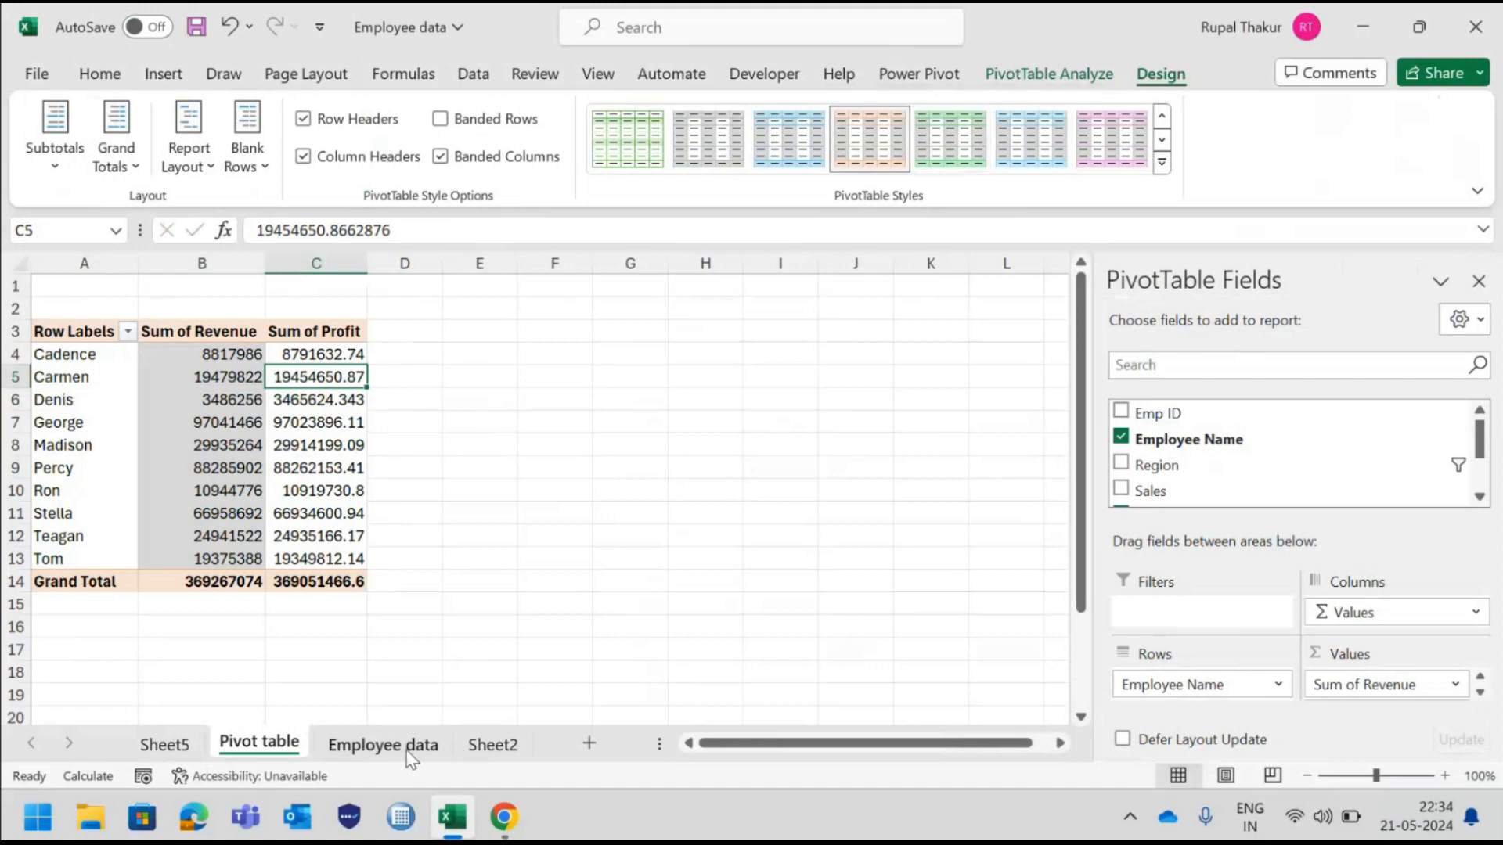
Look over the source table on the Employee data sheet and return to the Pivot table sheet.
{"action": "left_click", "coordinate": [383, 744]}
{"action": "scroll", "coordinate": [660, 610], "scroll_direction": "up", "scroll_amount": 4}
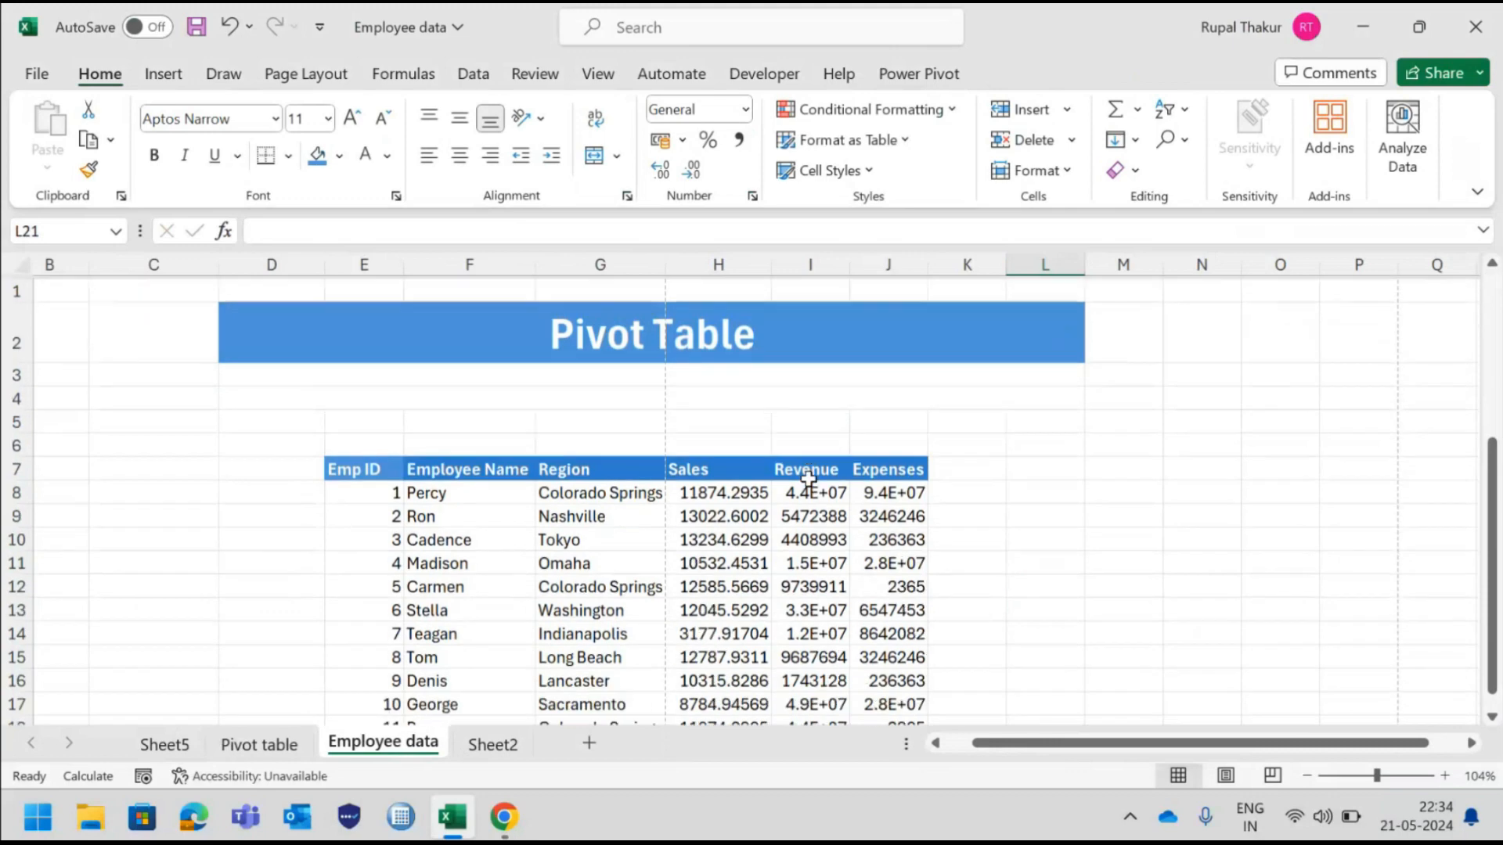
{"action": "left_click", "coordinate": [496, 750]}
{"action": "left_click", "coordinate": [273, 748]}
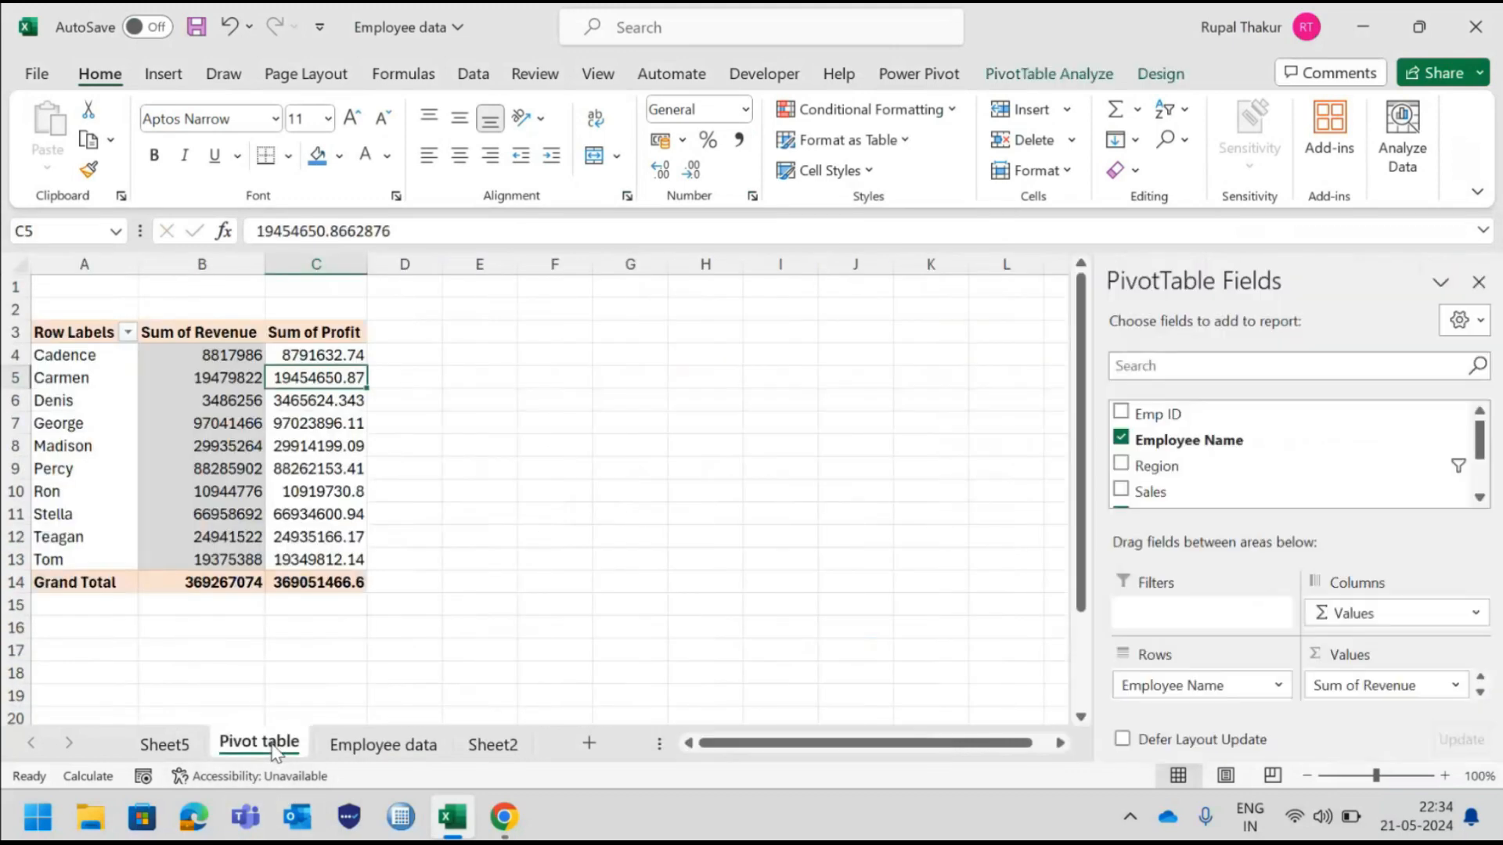